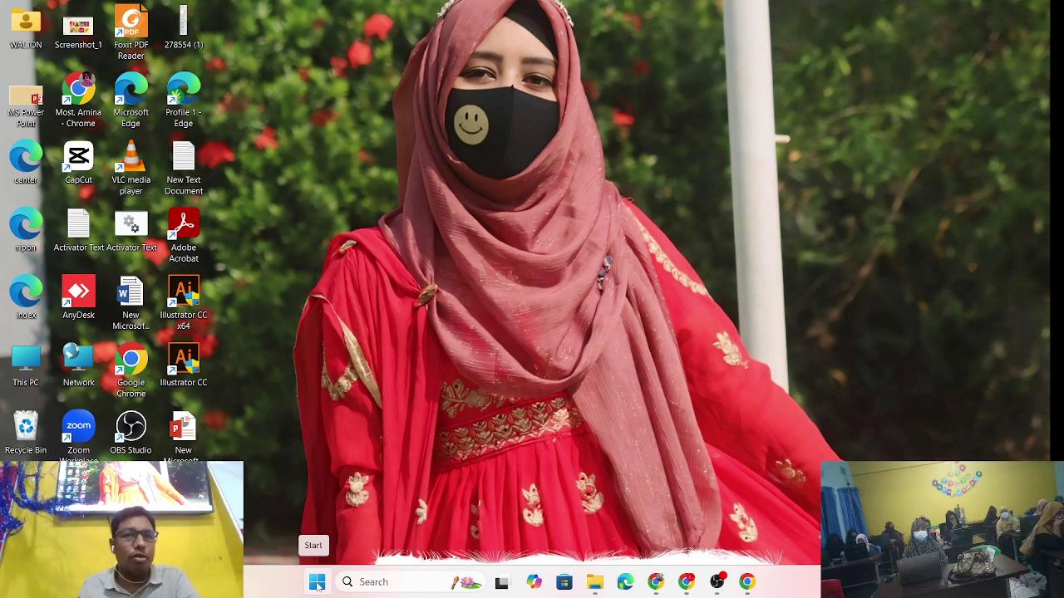
- Launch Adobe Photoshop CC 2017 from the Recommended list in the Start menu
click(316, 583)
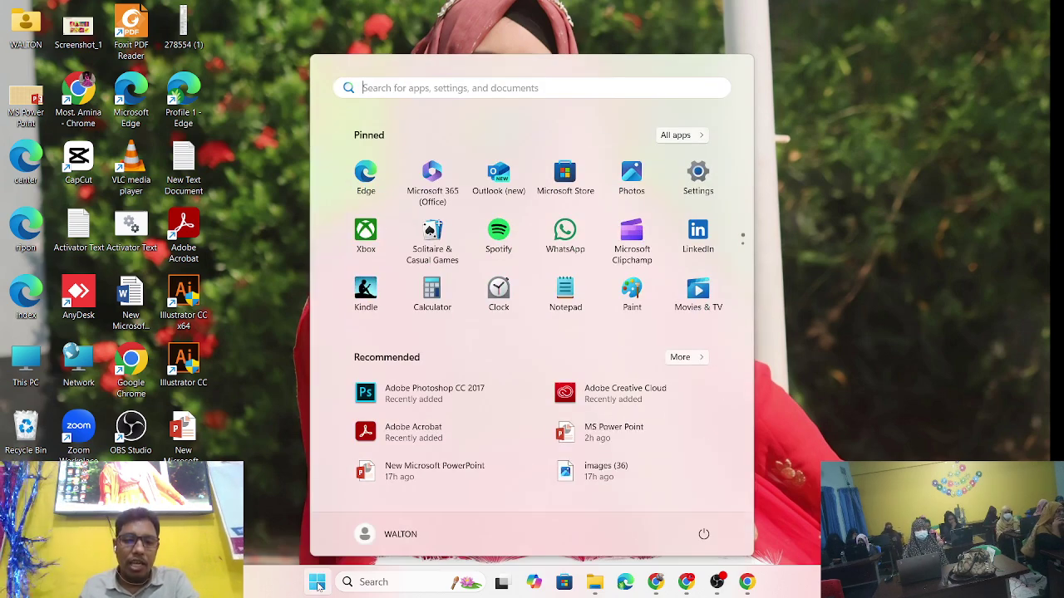
click(316, 585)
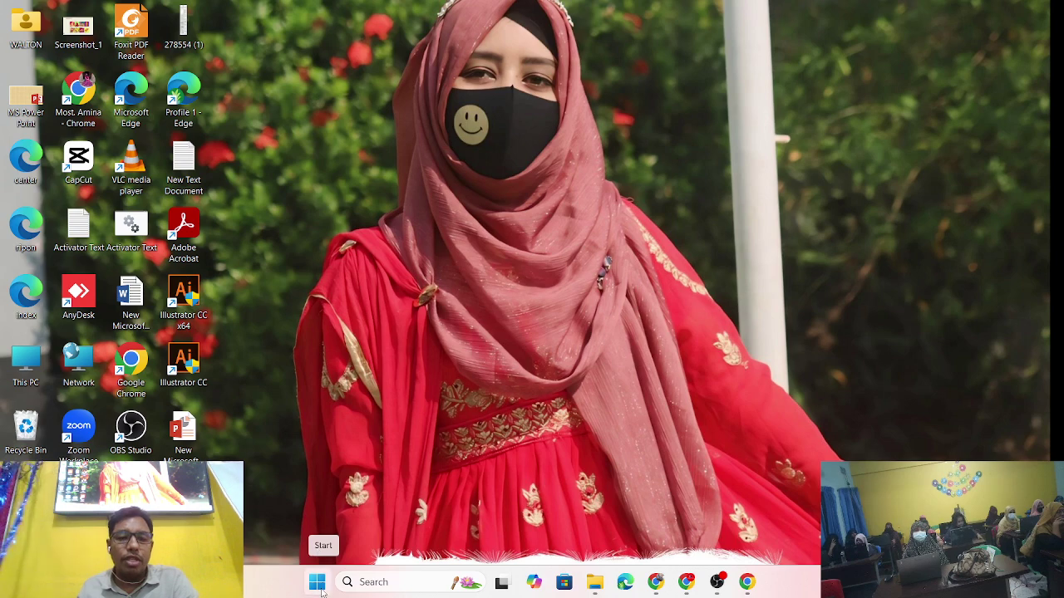
click(320, 587)
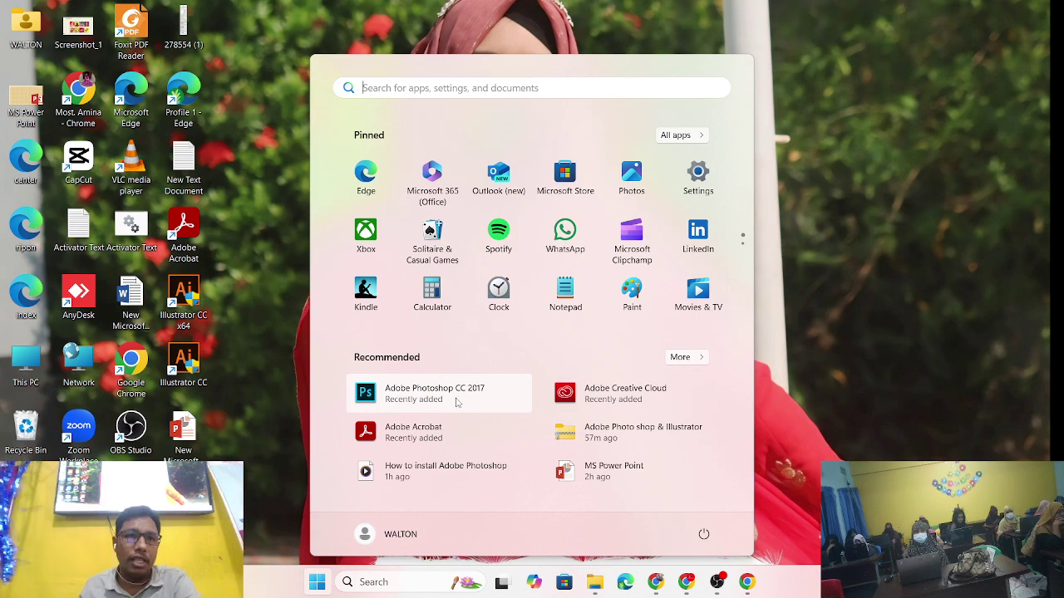
click(457, 402)
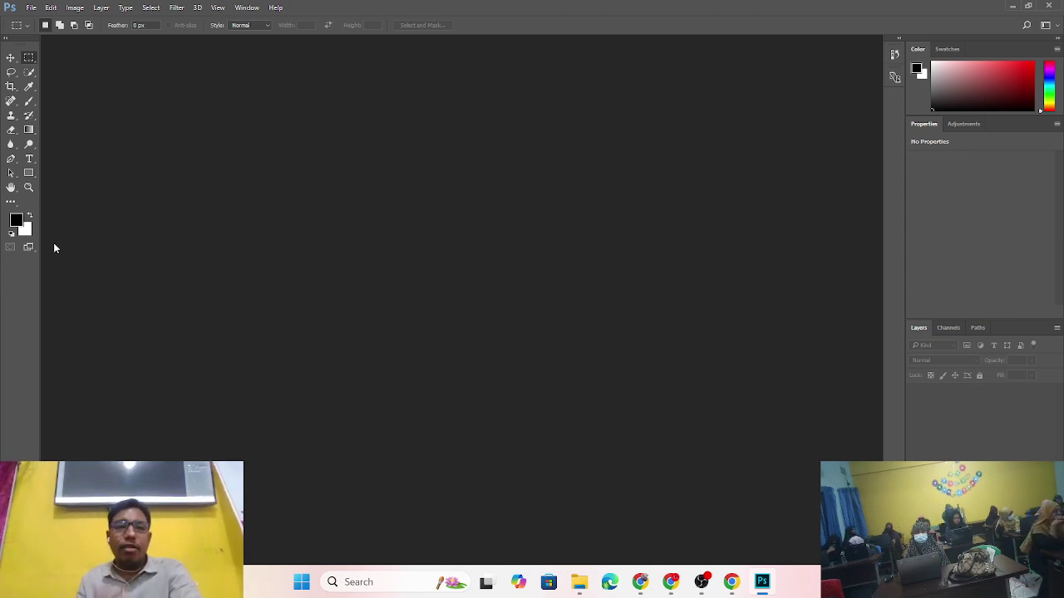
- Toggle the Tools panel between layouts, ending in single-column mode
click(5, 37)
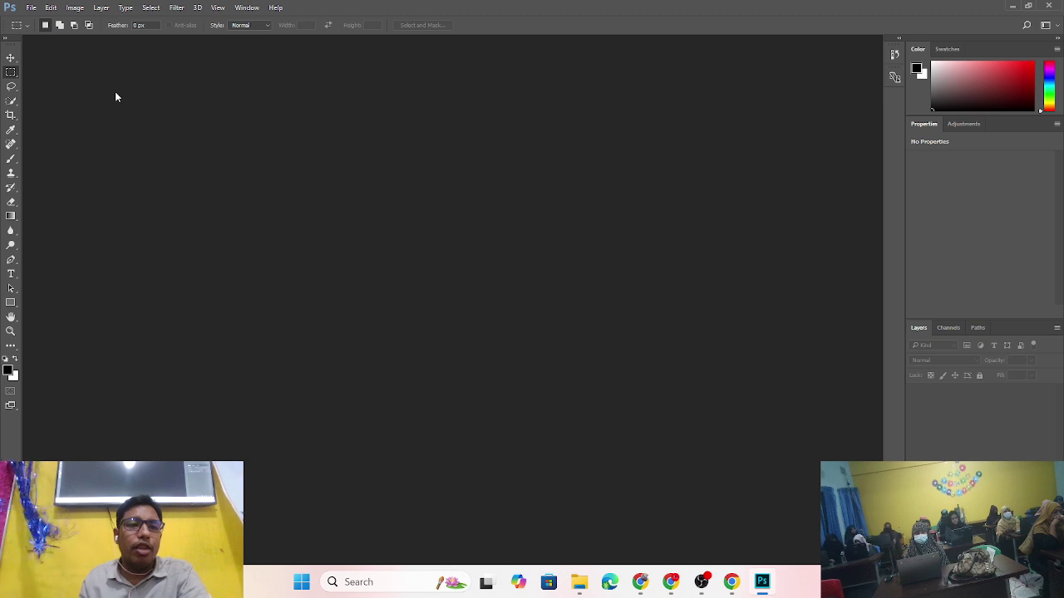
click(6, 37)
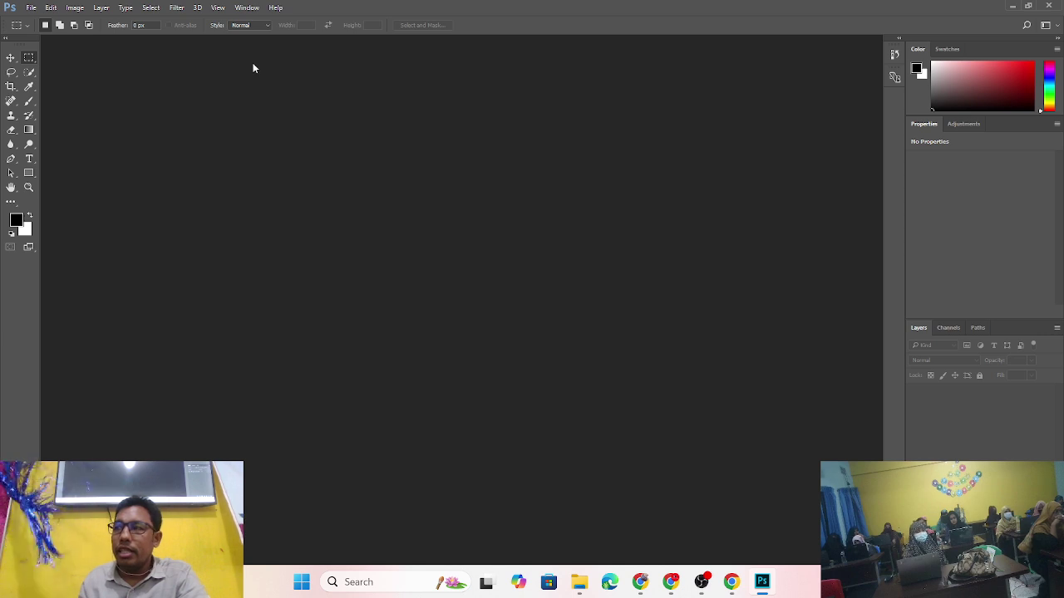
click(5, 37)
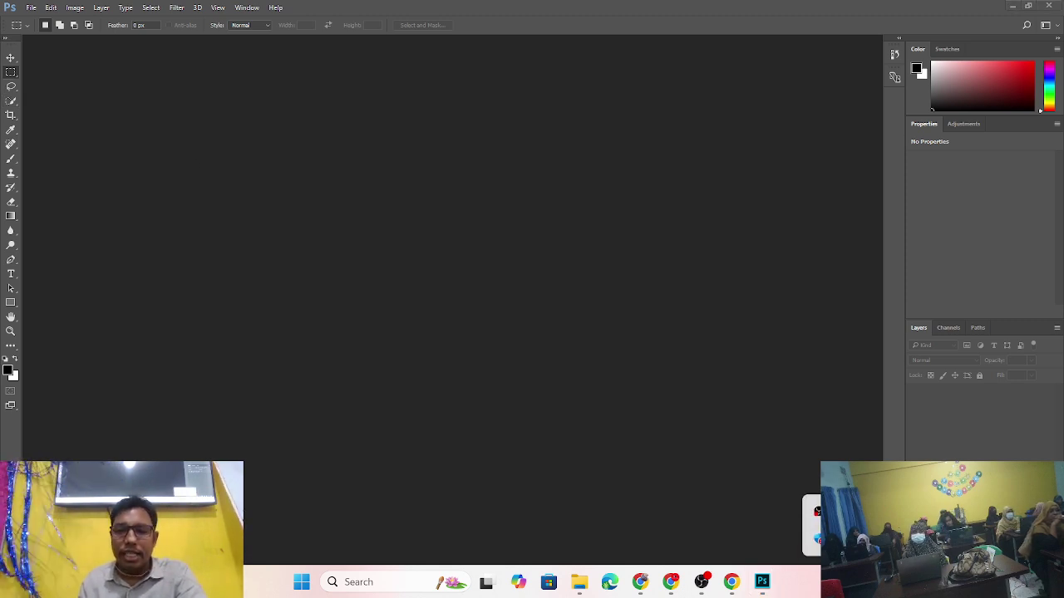
- Snip and red-box the Tools panel toggle, then restore the two-column tool layout
key(super+shift+s)
drag(0, 28, 59, 51)
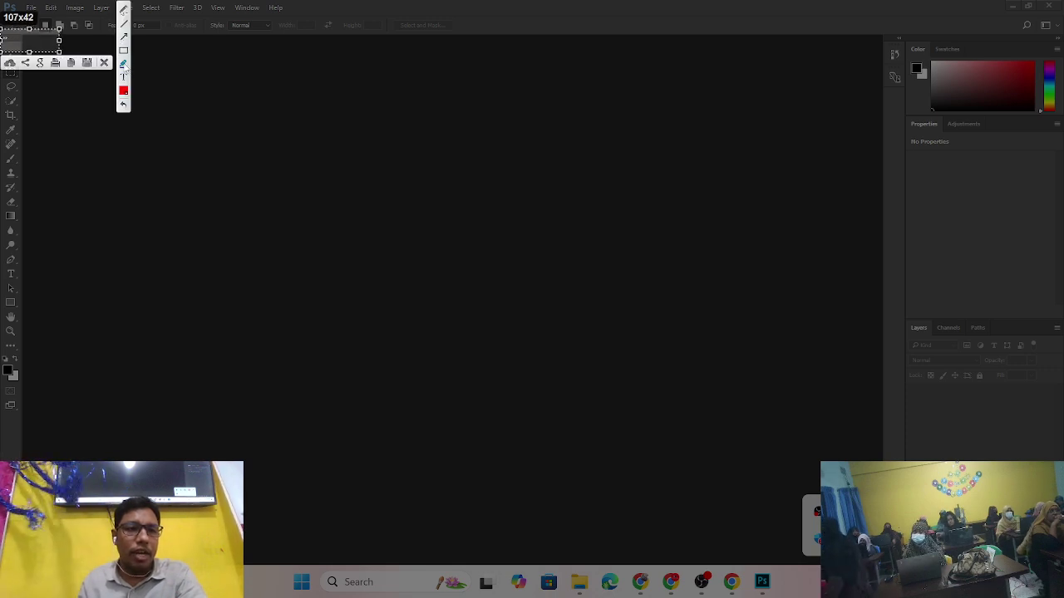
click(123, 53)
drag(2, 35, 34, 44)
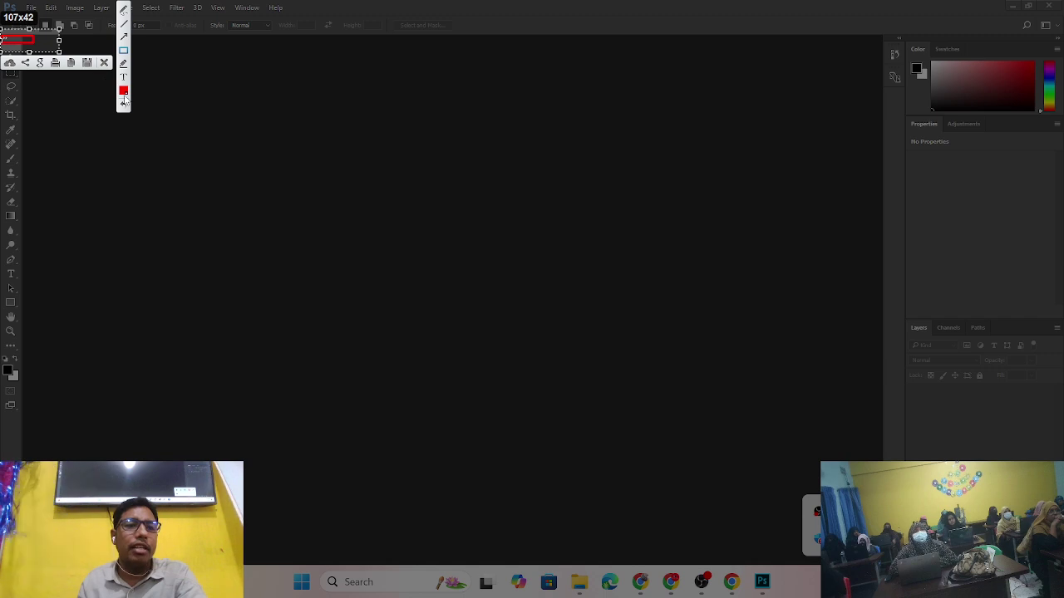
click(106, 64)
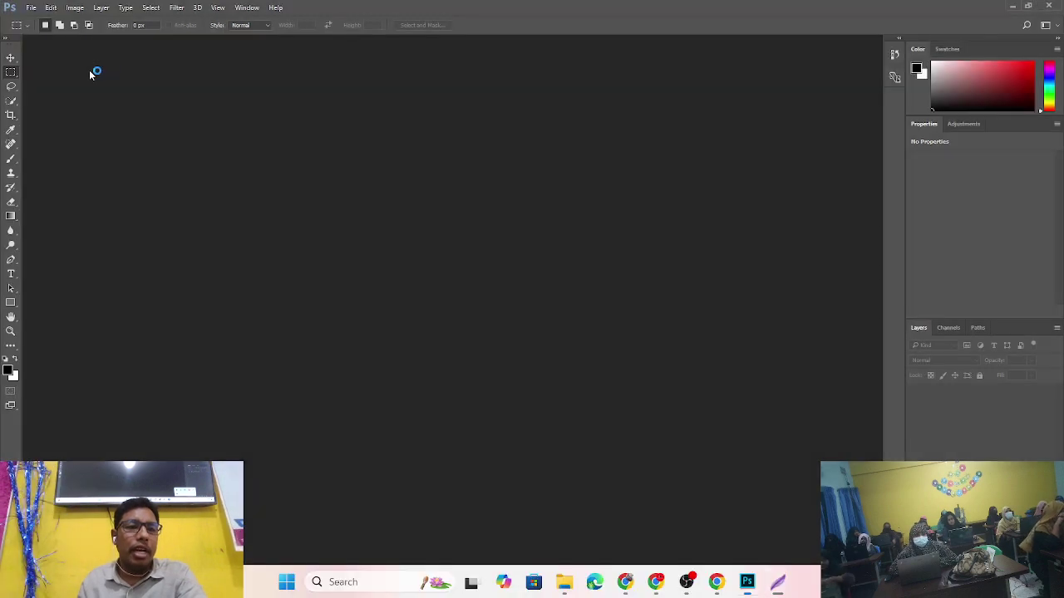
click(6, 39)
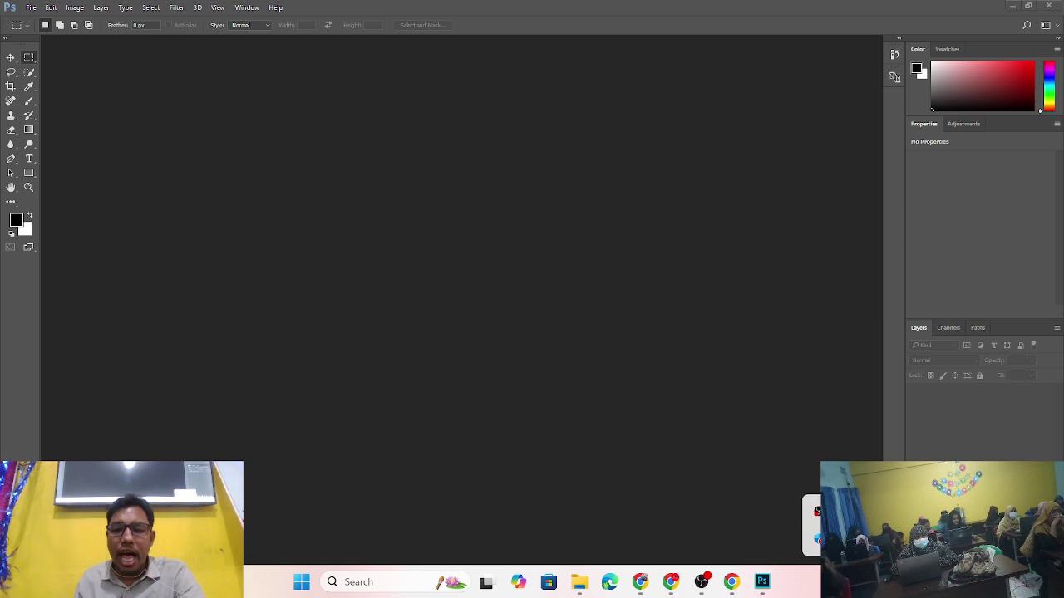
key(Print)
drag(0, 40, 50, 276)
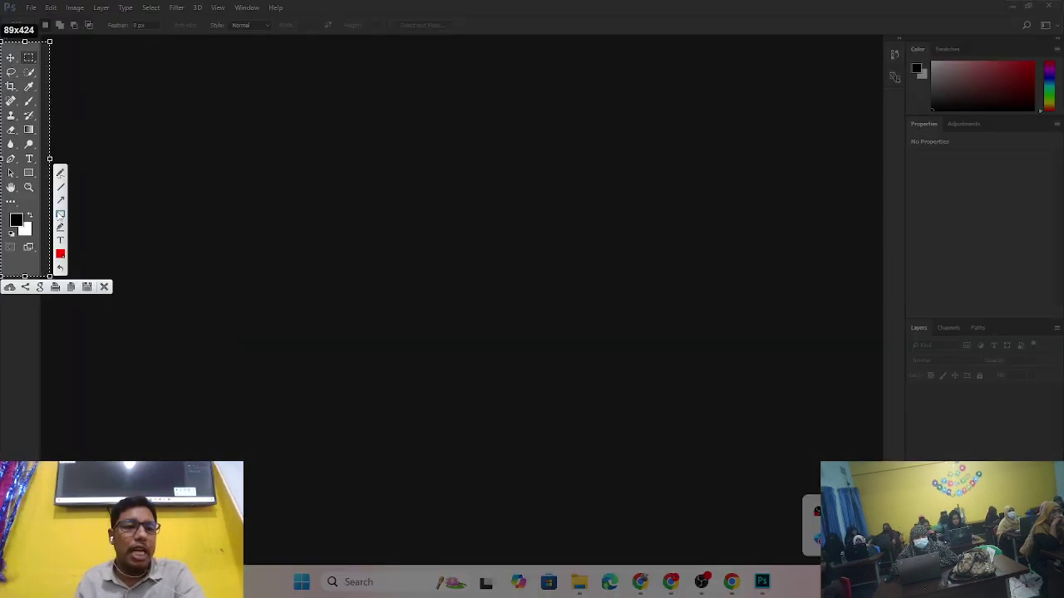
mouse_move(3, 50)
mouse_down()
mouse_move(36, 141)
mouse_move(44, 274)
mouse_up()
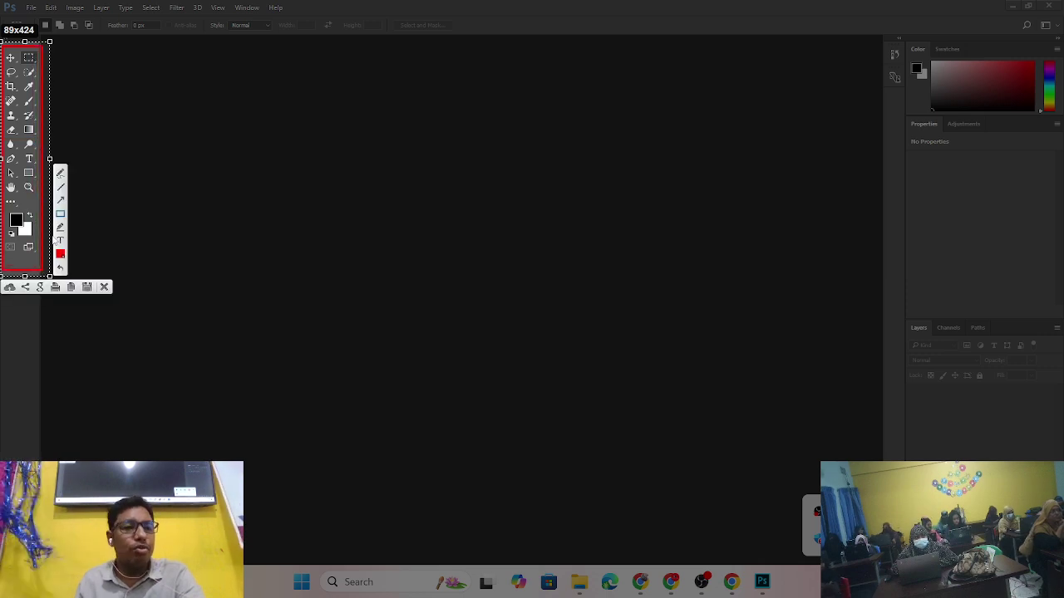
drag(139, 194, 13, 93)
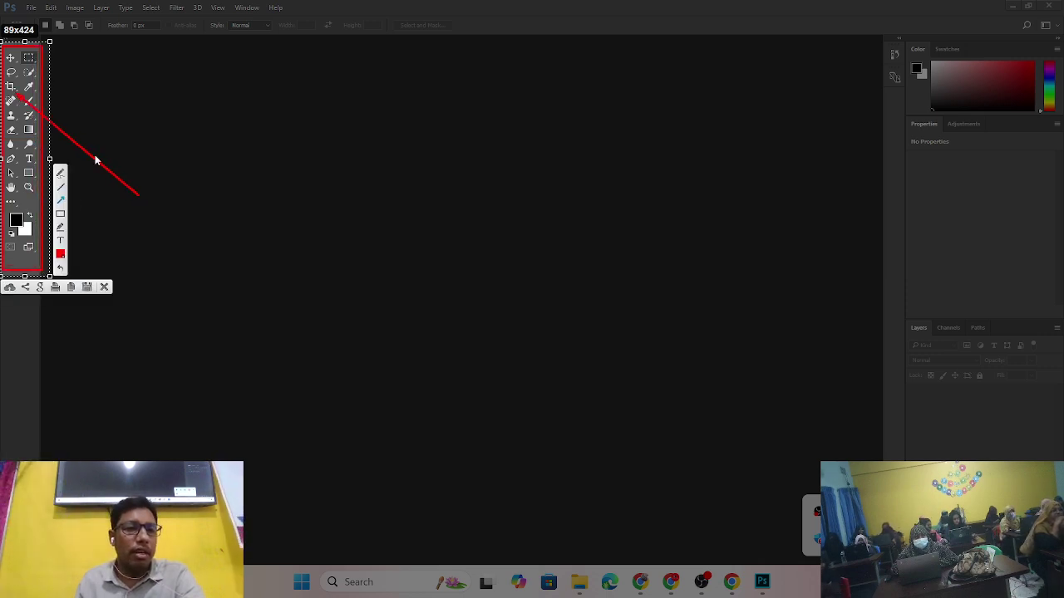
click(104, 288)
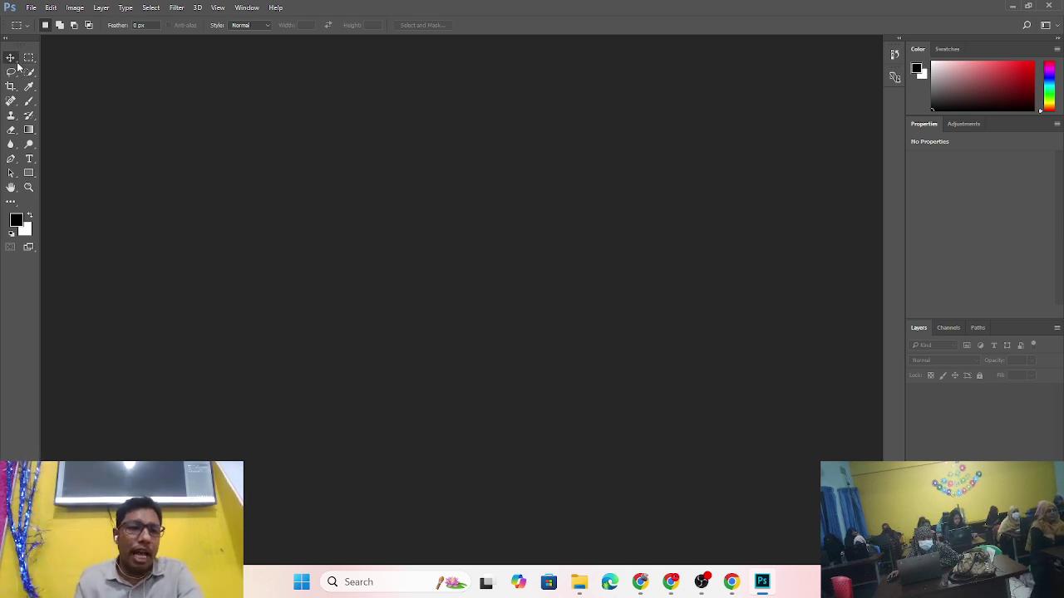
- Check the Move tool group, then list the Rectangular, Elliptical, Single Row and Single Column Marquee tools
click(16, 63)
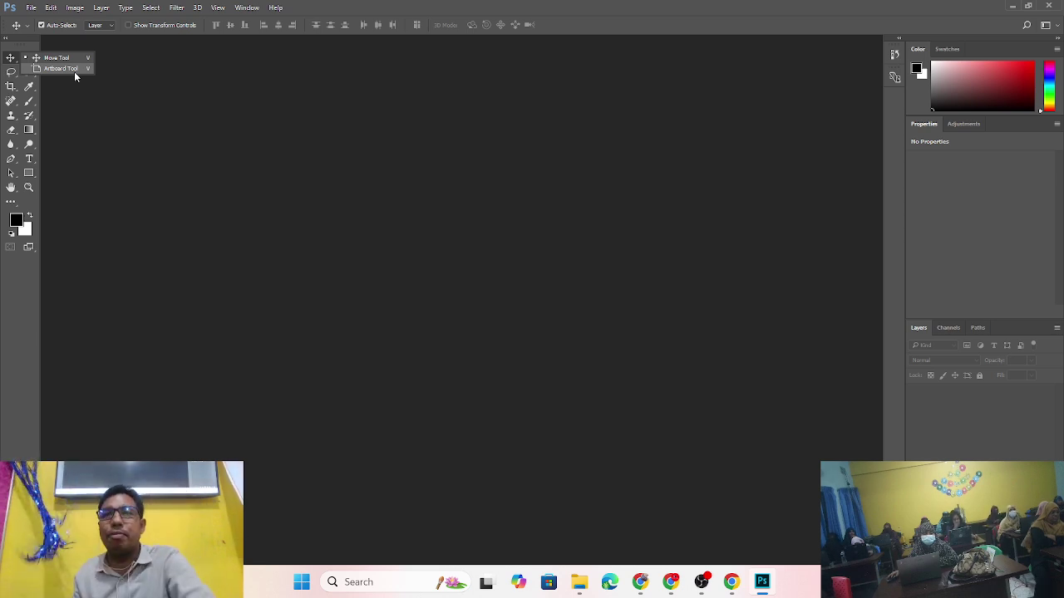
click(9, 56)
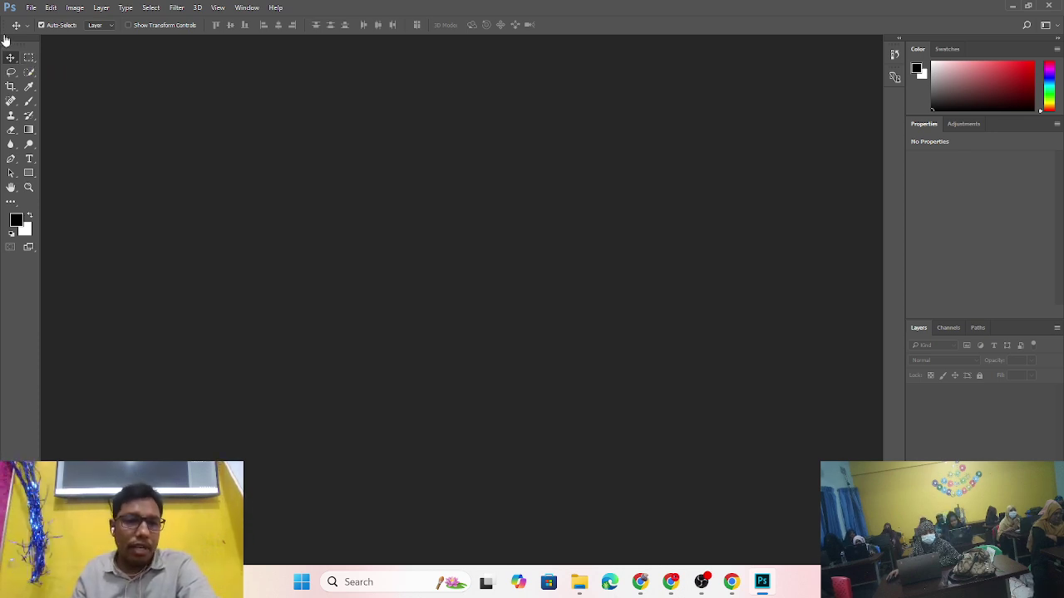
click(34, 59)
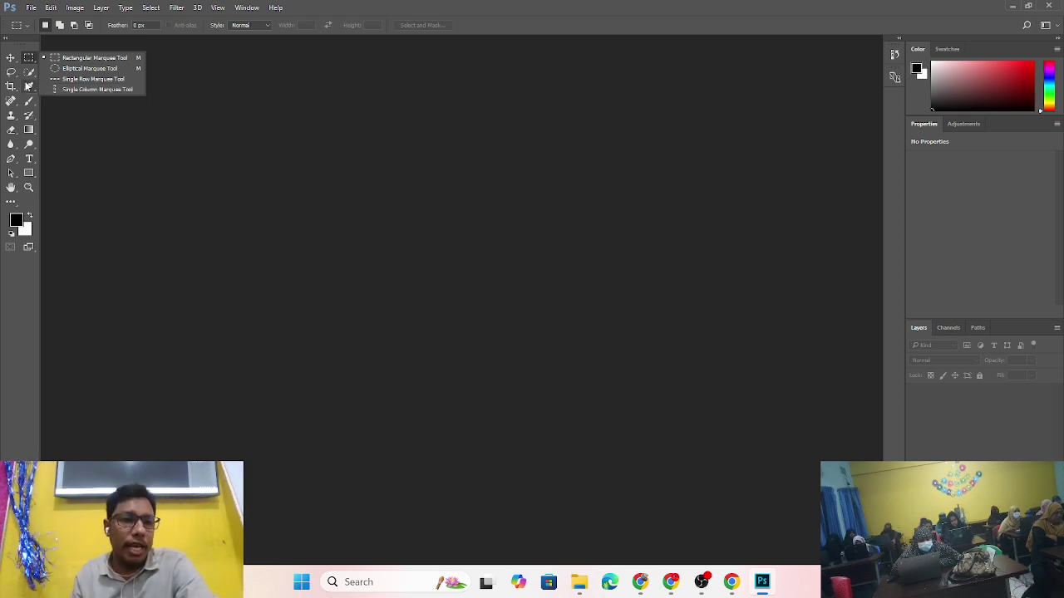
- Try the Lasso and Crop tools, then activate the Quick Selection Tool and view its variants
click(76, 140)
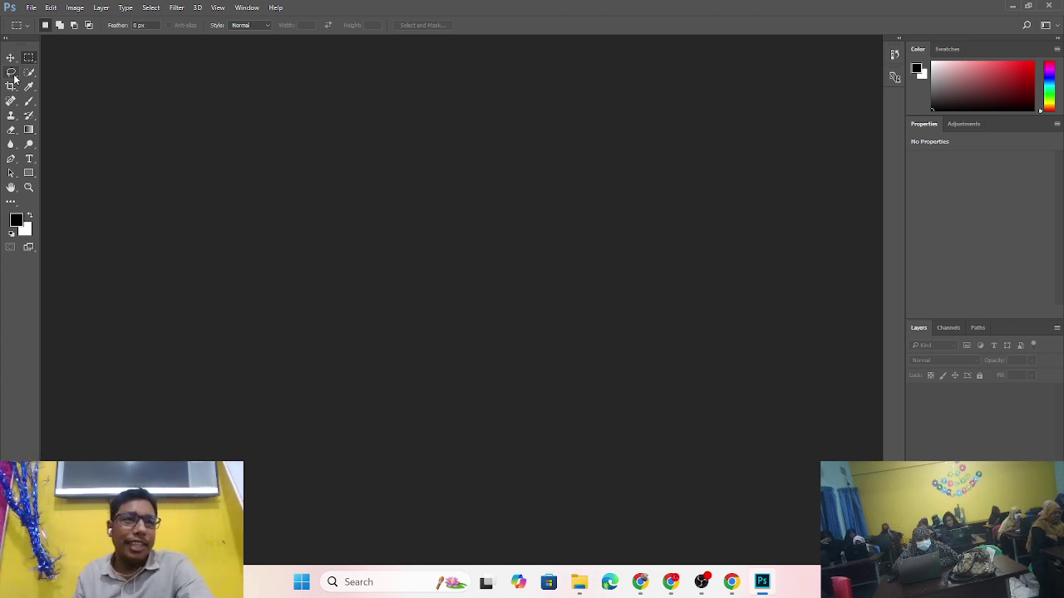
click(12, 73)
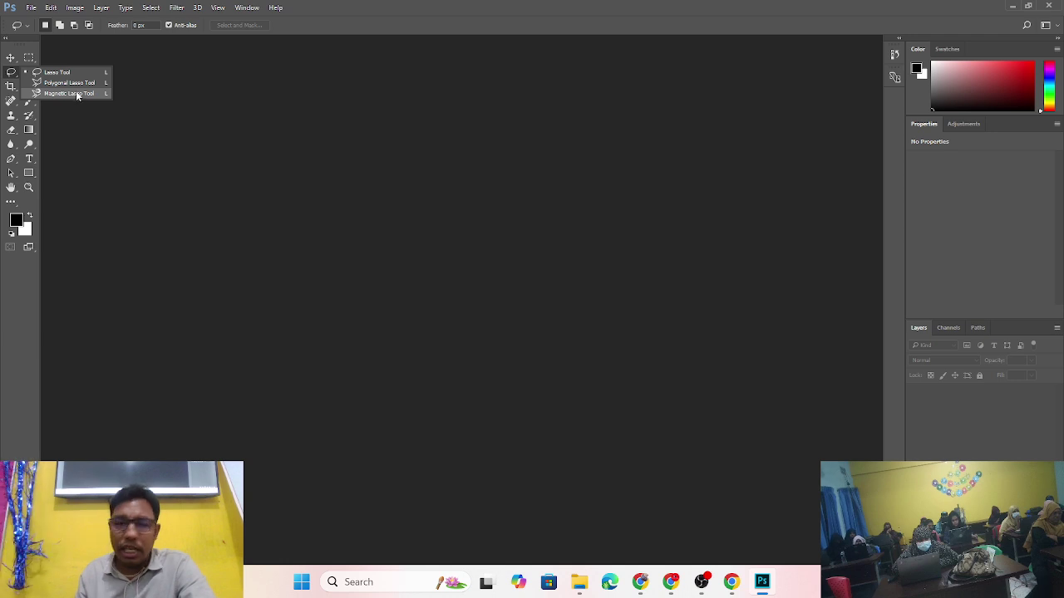
click(11, 87)
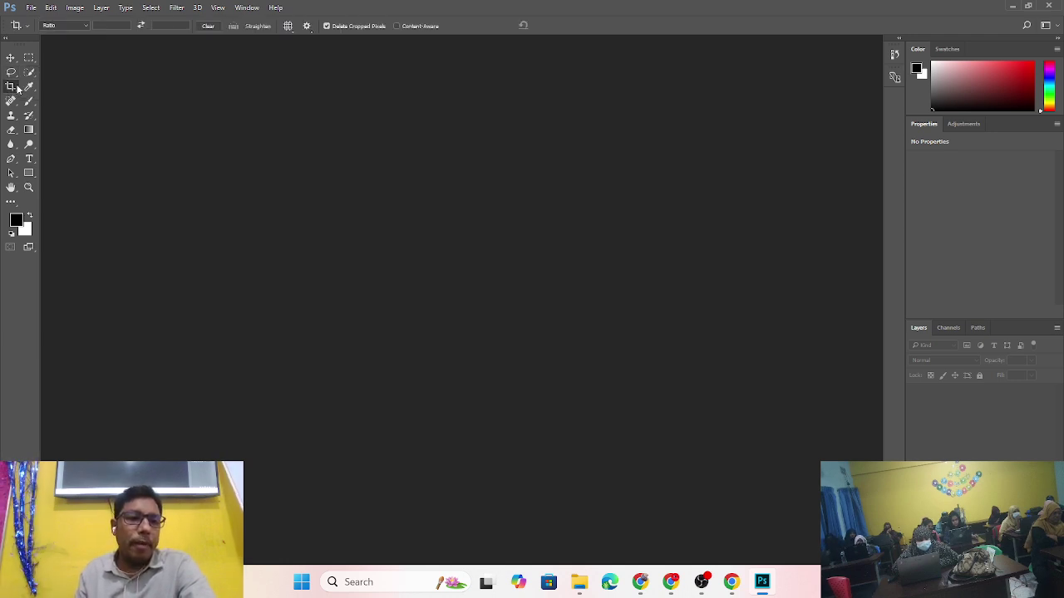
click(30, 74)
click(31, 77)
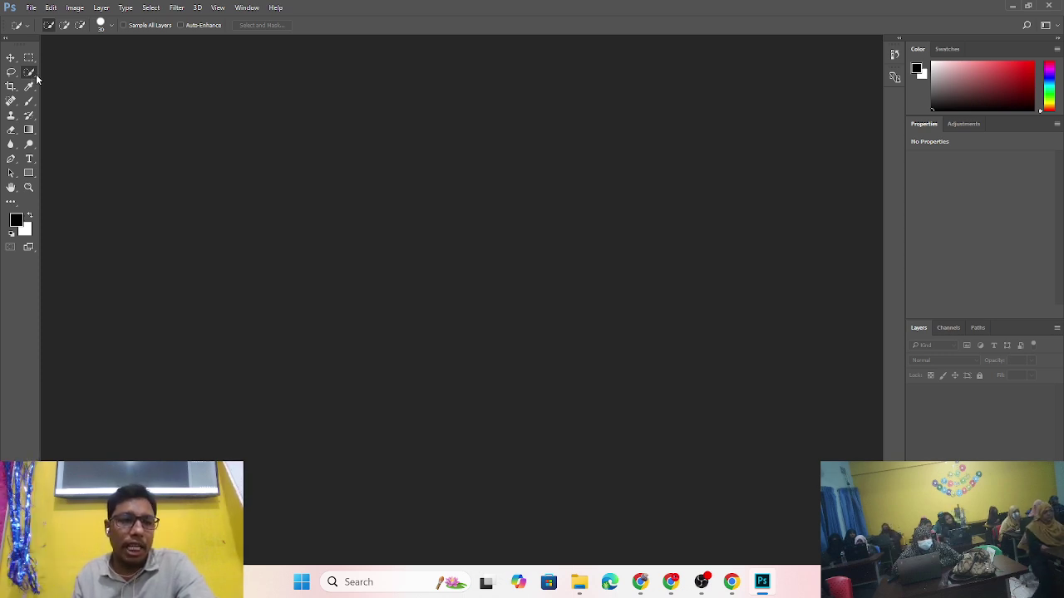
- Check Quick Selection and Magic Wand, then activate Crop and list Perspective Crop, Slice and Slice Select
right_click(32, 76)
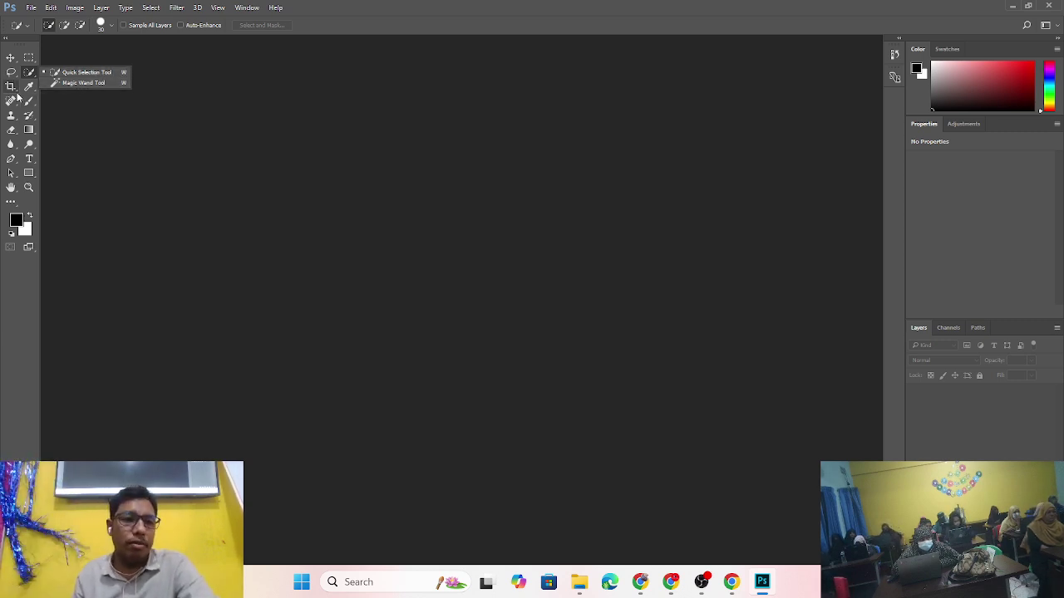
click(169, 145)
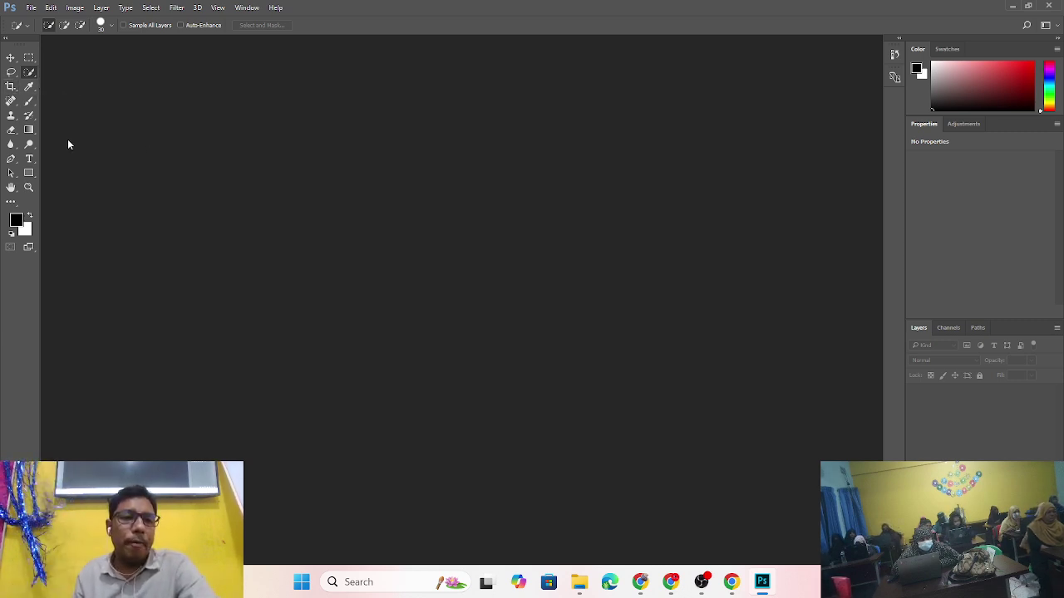
click(17, 90)
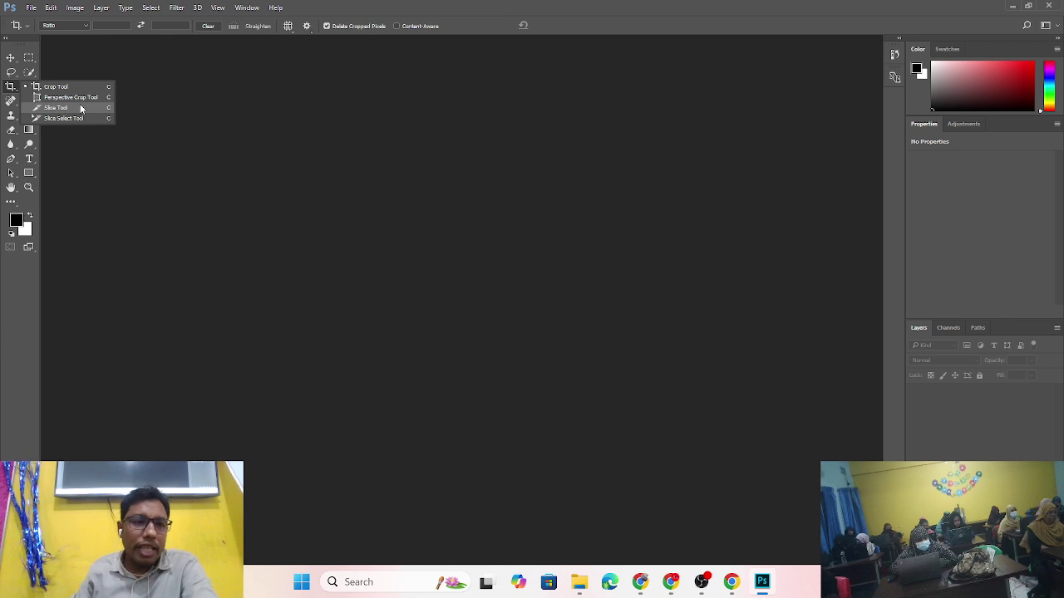
- Activate the Spot Healing Brush and list Healing Brush, Patch, Content-Aware Move and Red Eye
click(91, 149)
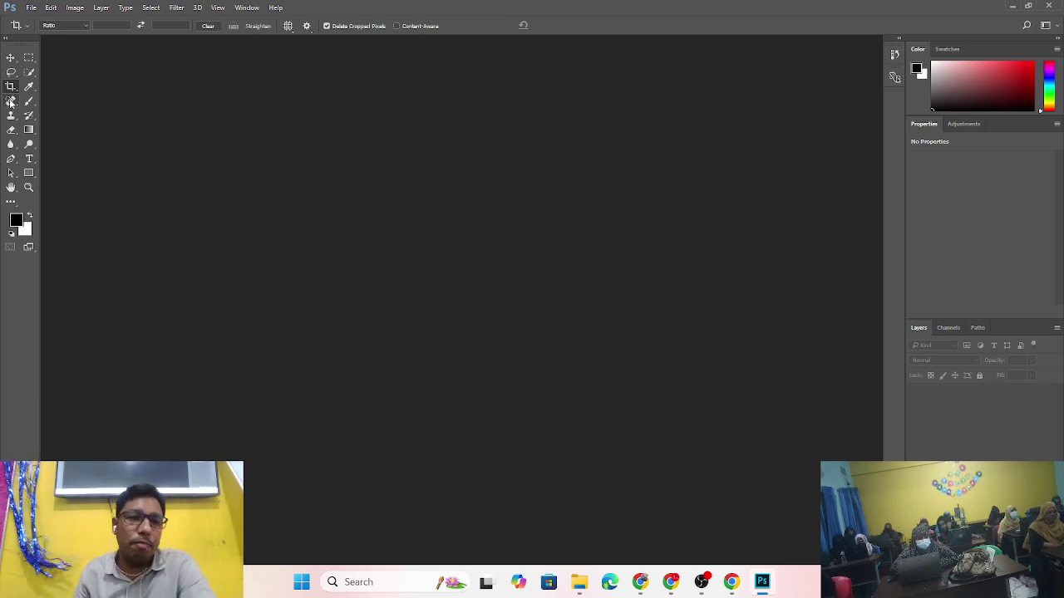
click(11, 100)
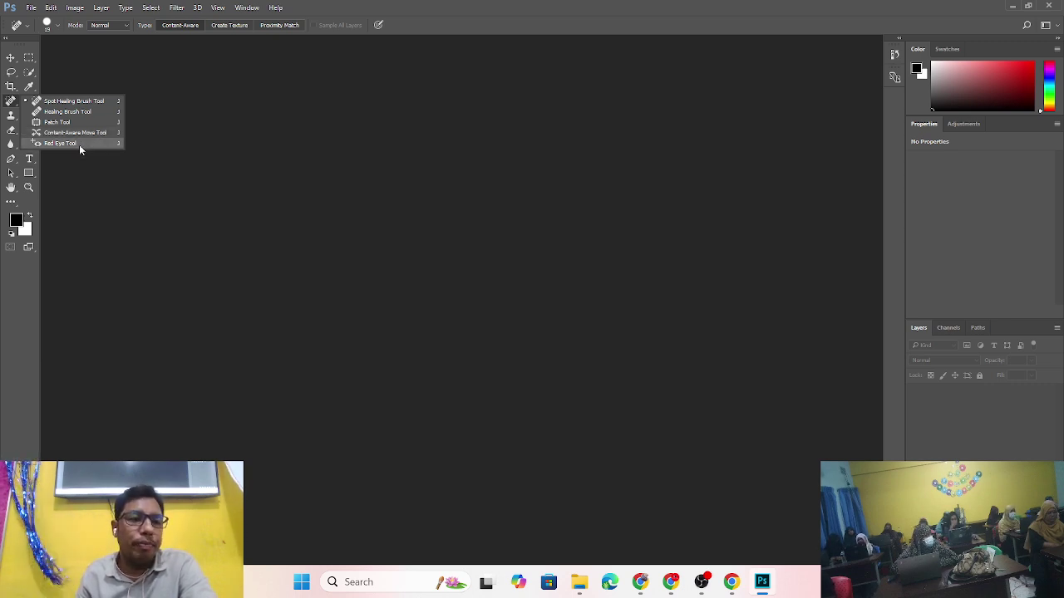
- Activate the Brush Tool, reviewing its Pencil, Color Replacement and Mixer Brush variants
click(11, 115)
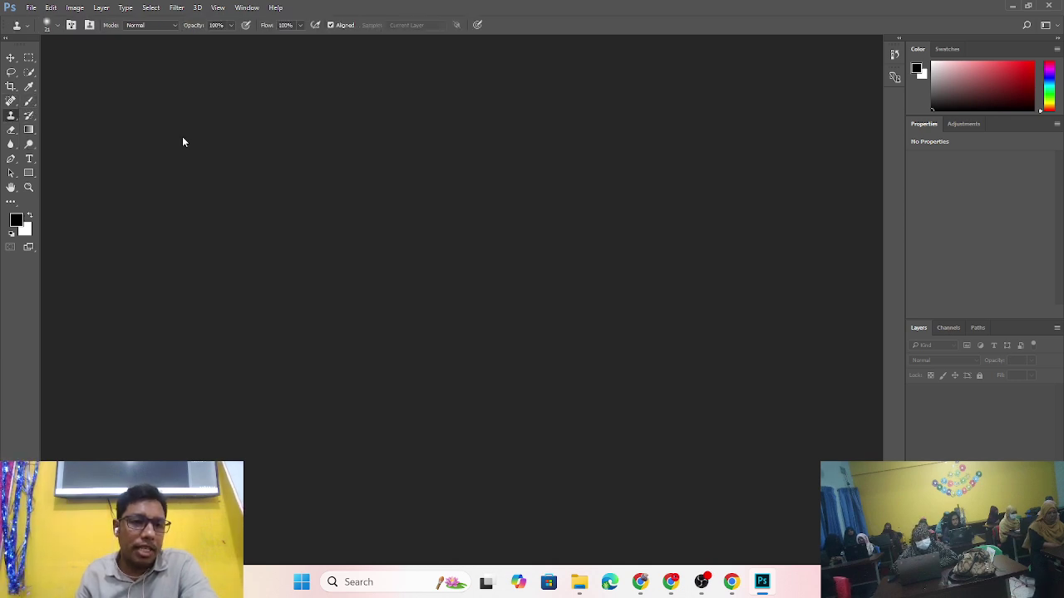
click(31, 102)
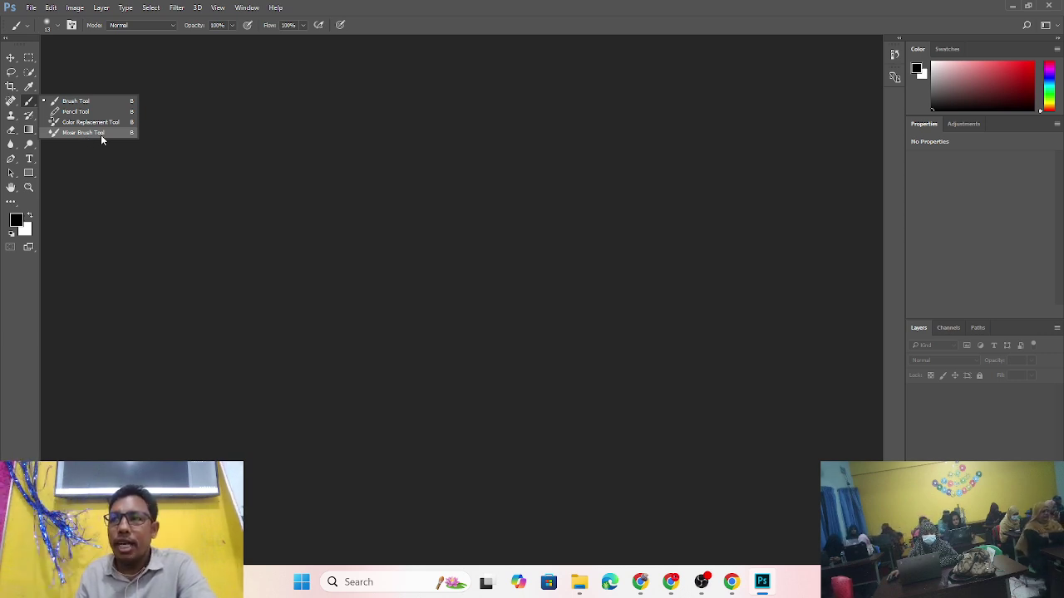
click(148, 214)
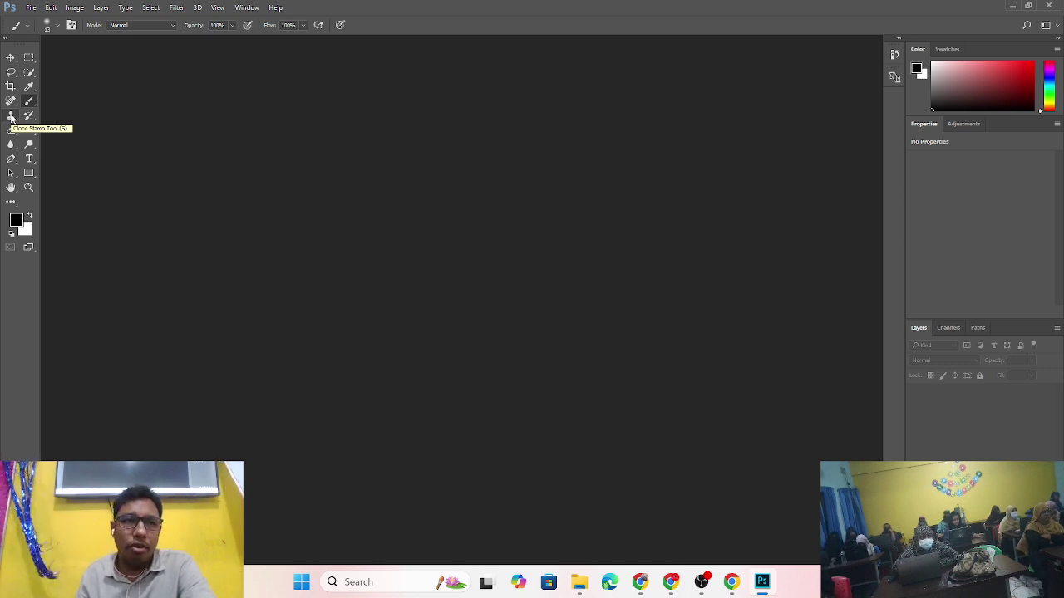
- Activate the Clone Stamp Tool and review its Pattern Stamp Tool alternative
click(11, 116)
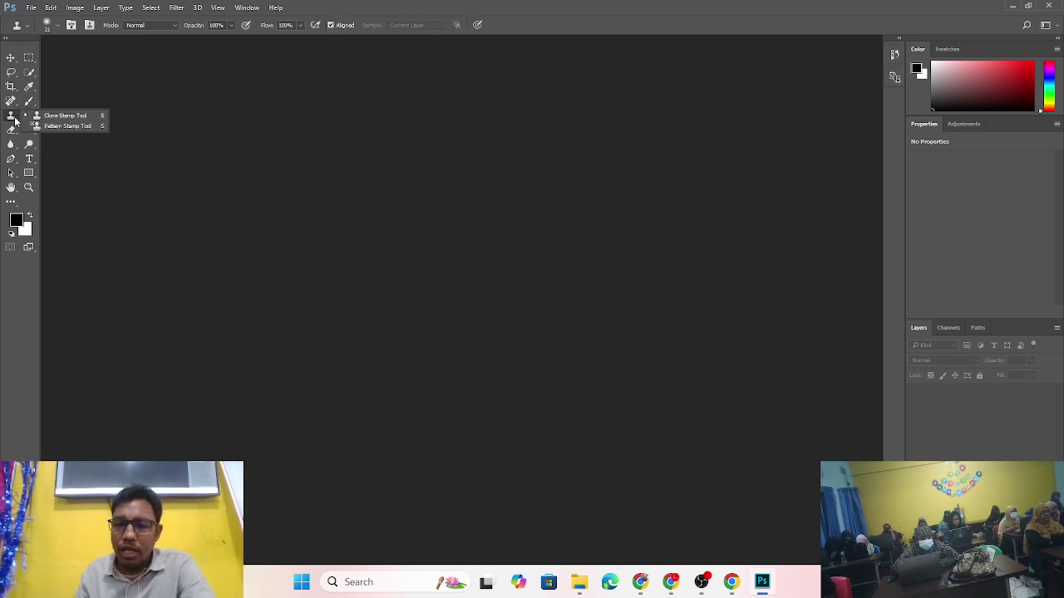
click(69, 139)
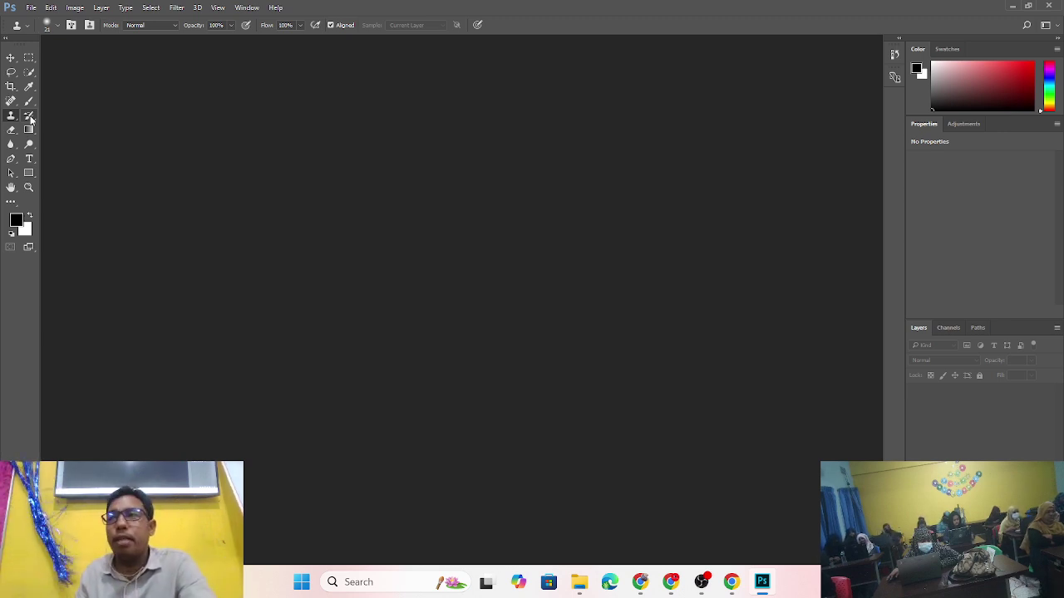
- View the History Brush and Art History Brush variants, then make the Crop Tool active again
click(30, 117)
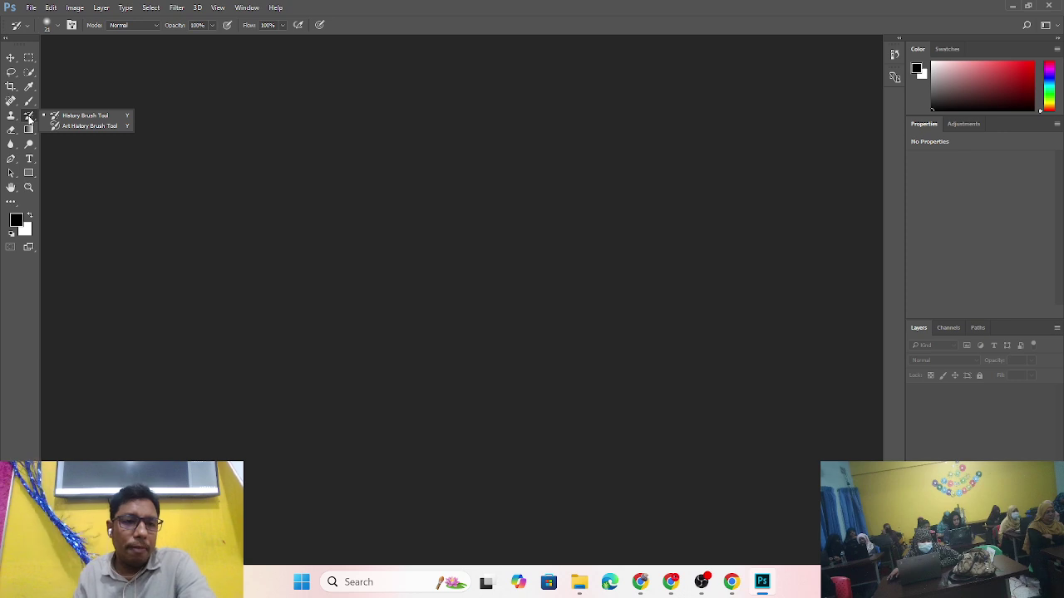
right_click(32, 117)
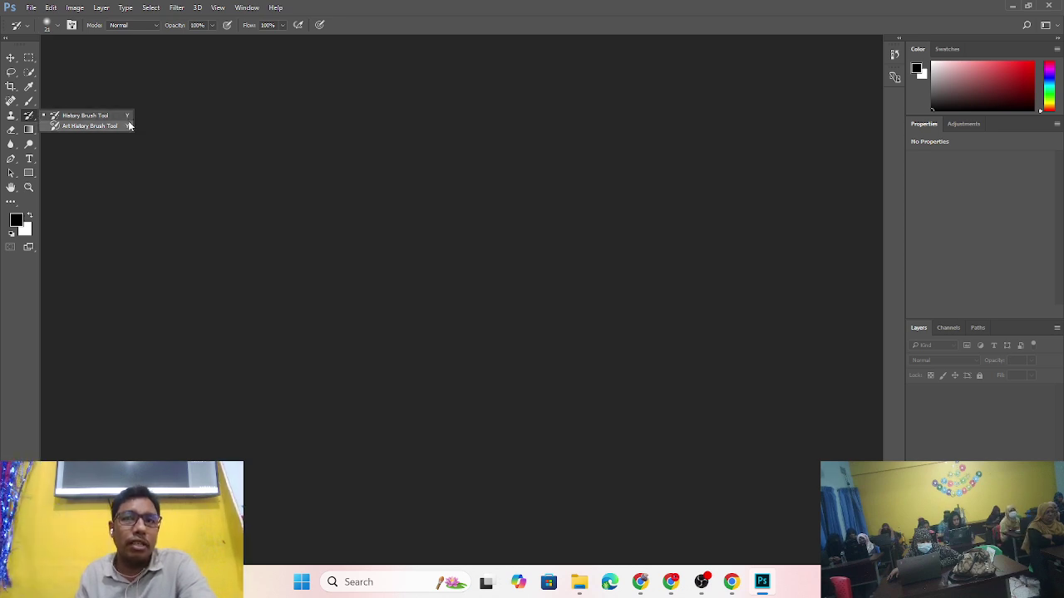
click(11, 88)
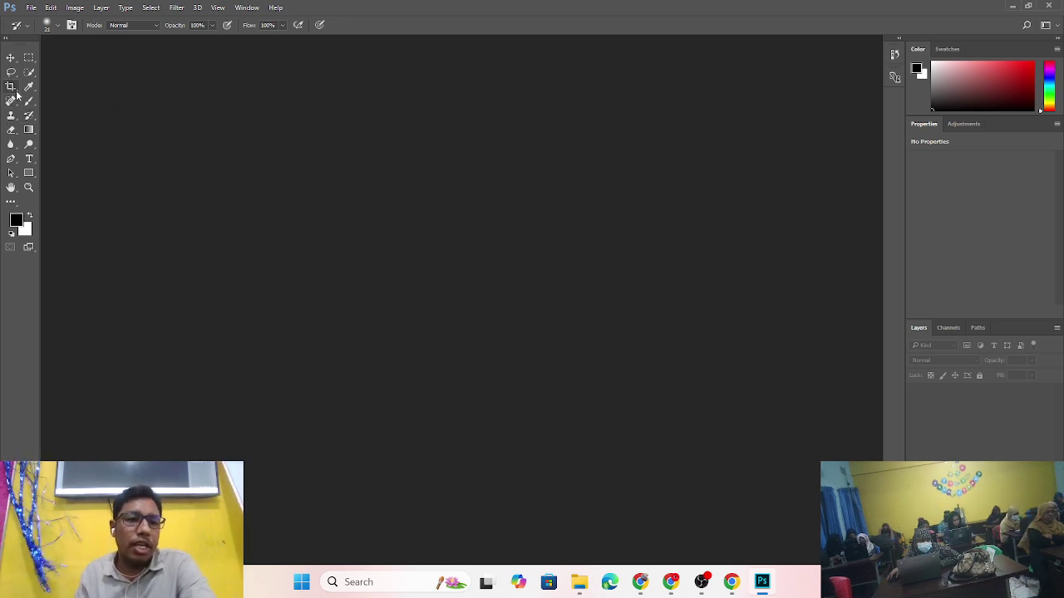
click(11, 88)
click(178, 107)
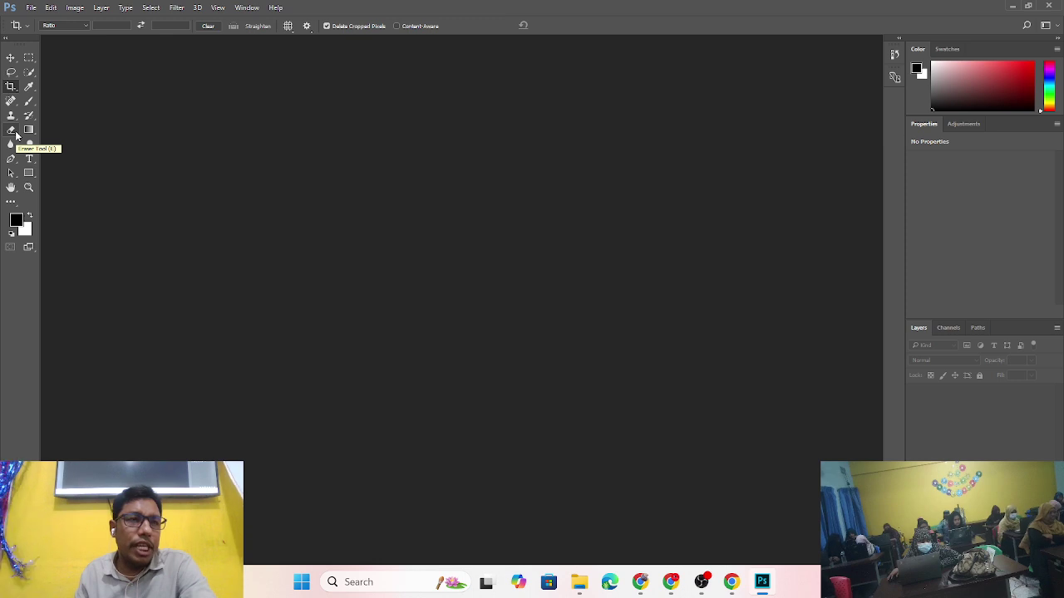
- Activate the Eraser Tool and review its Background Eraser and Magic Eraser variants
click(15, 134)
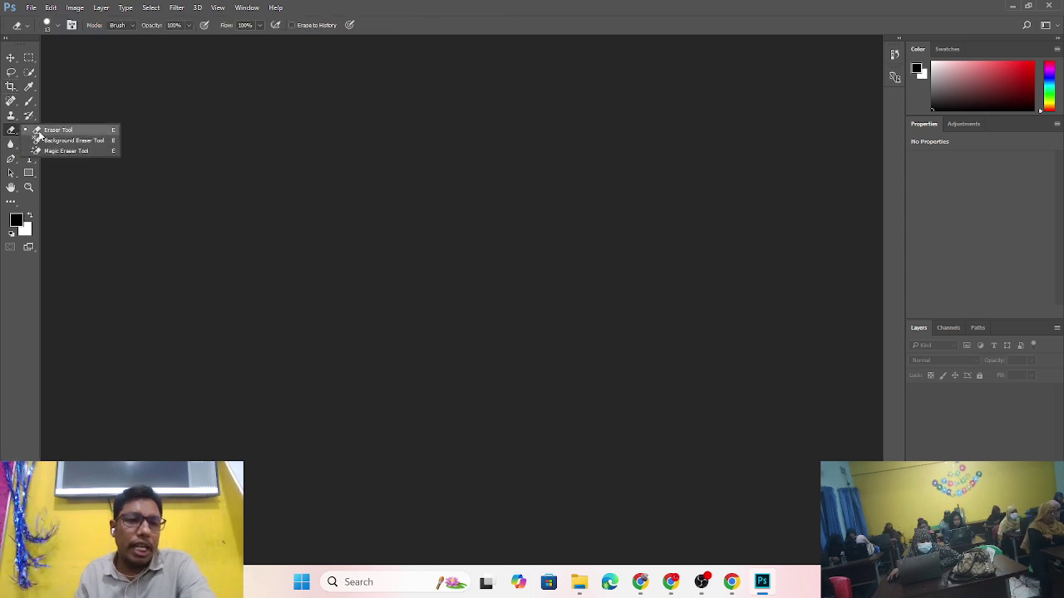
click(103, 174)
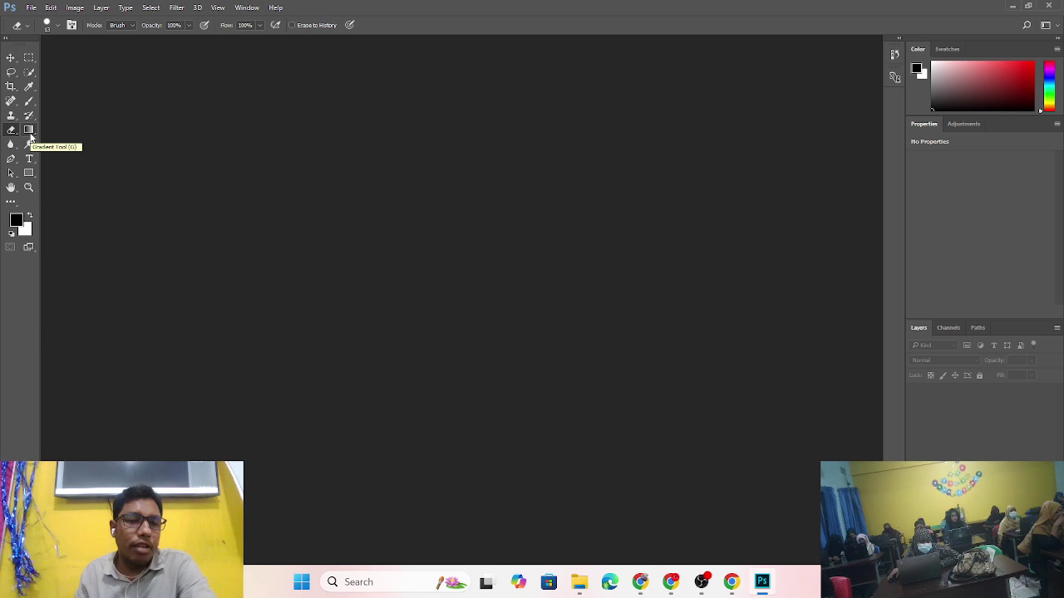
- Activate the Gradient Tool and review its Paint Bucket and 3D Material Drop variants
click(29, 133)
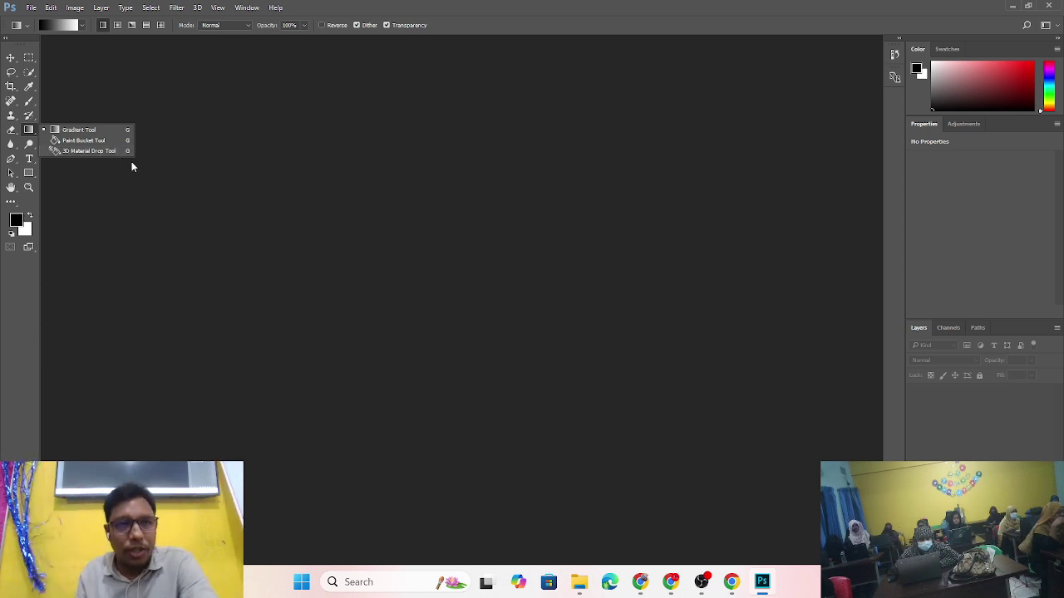
click(175, 190)
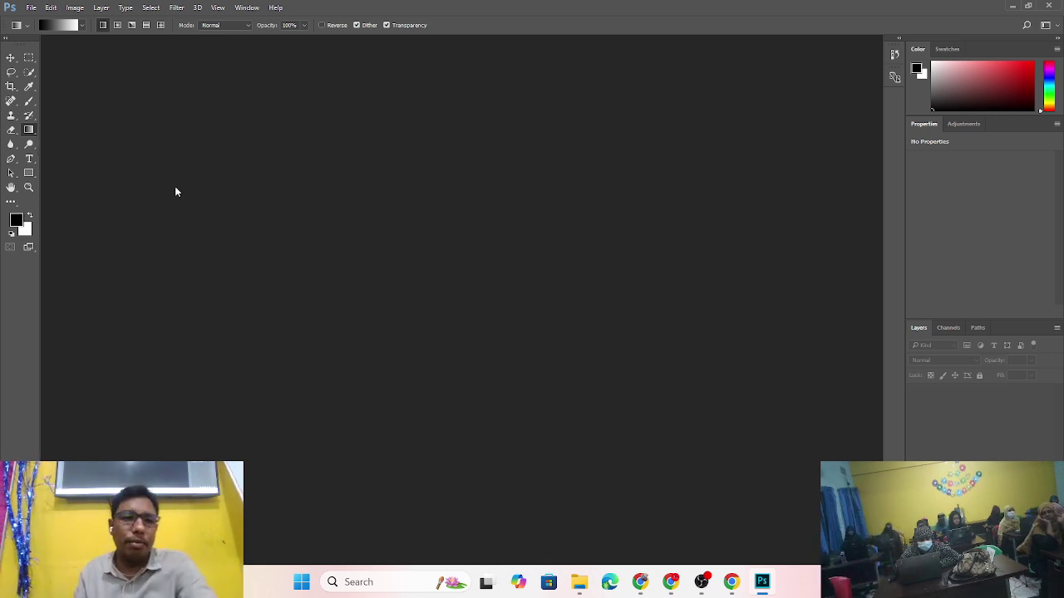
- Activate the Blur Tool and review its Sharpen and Smudge variants
click(18, 148)
click(235, 147)
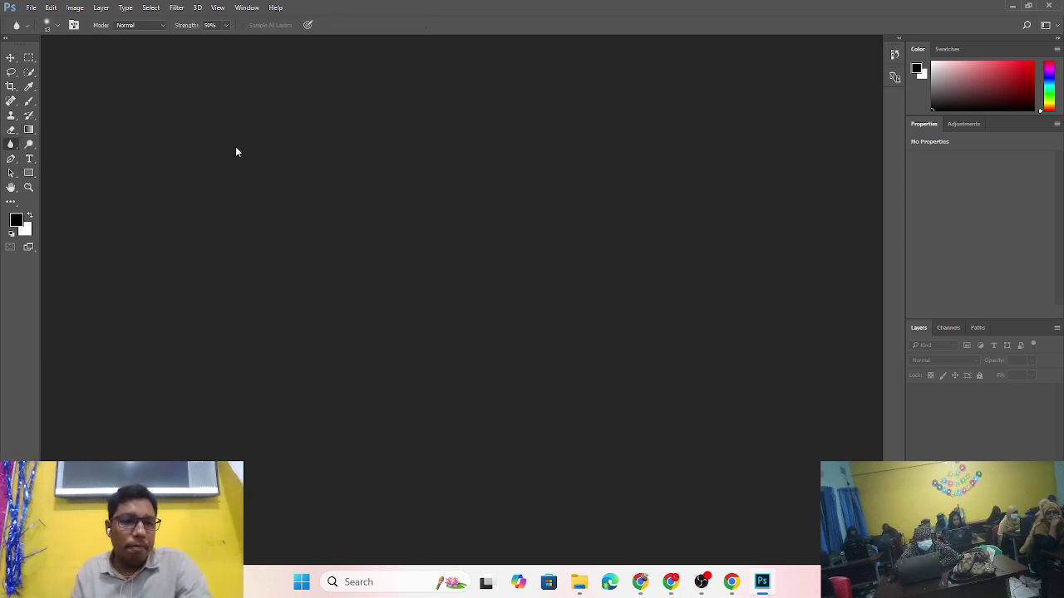
click(18, 147)
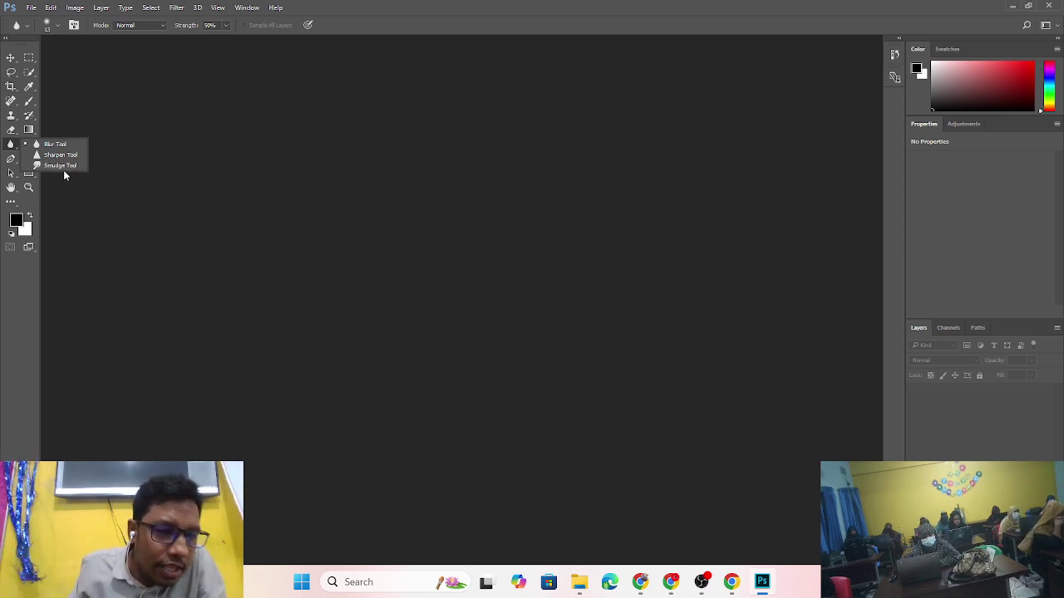
click(73, 206)
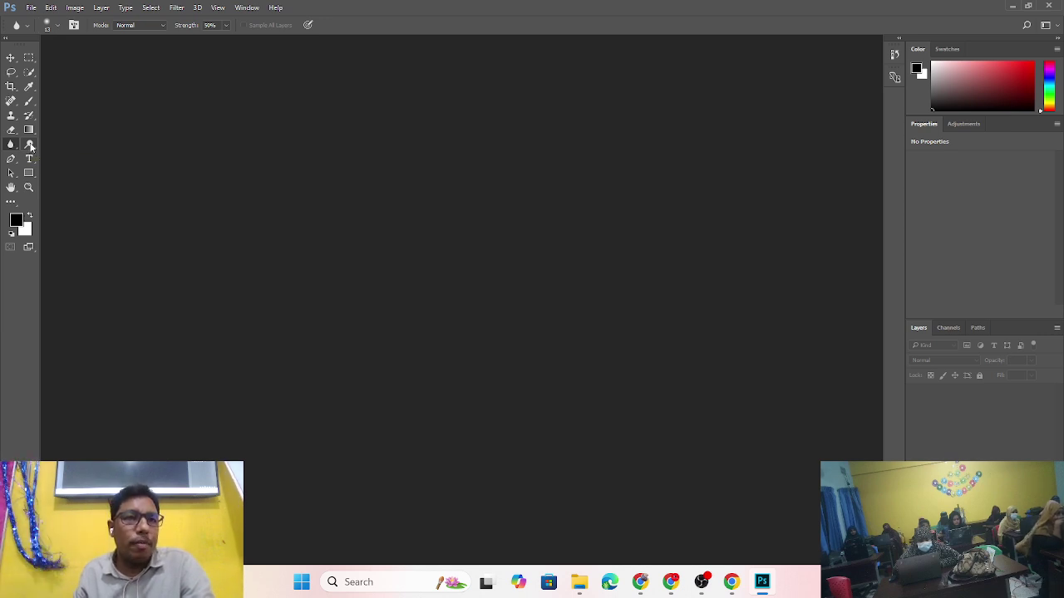
- Activate the Dodge Tool (Midtones, 50% exposure) and review its Burn and Sponge variants
click(33, 148)
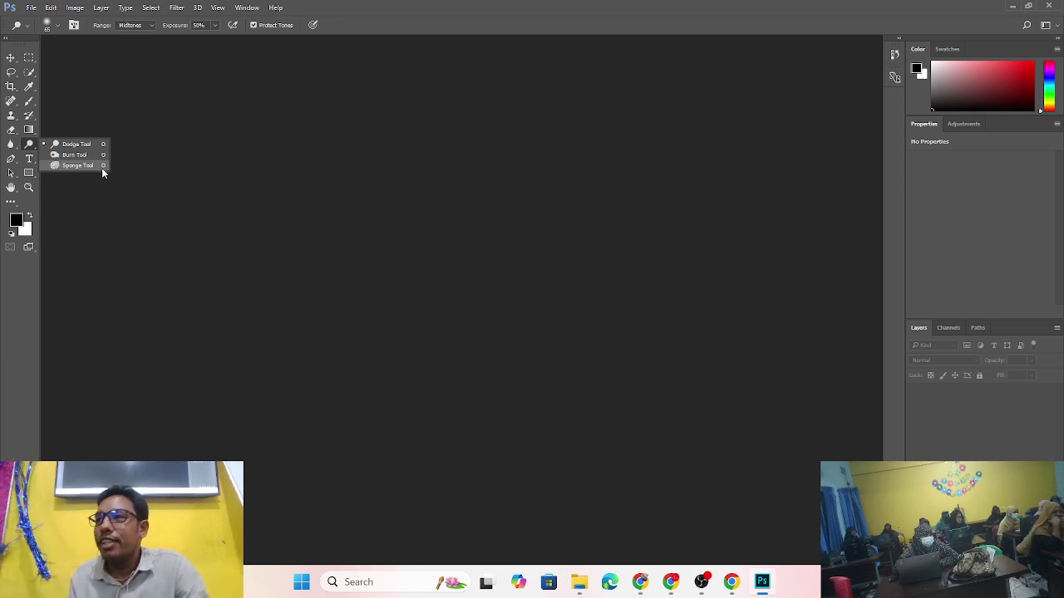
click(228, 167)
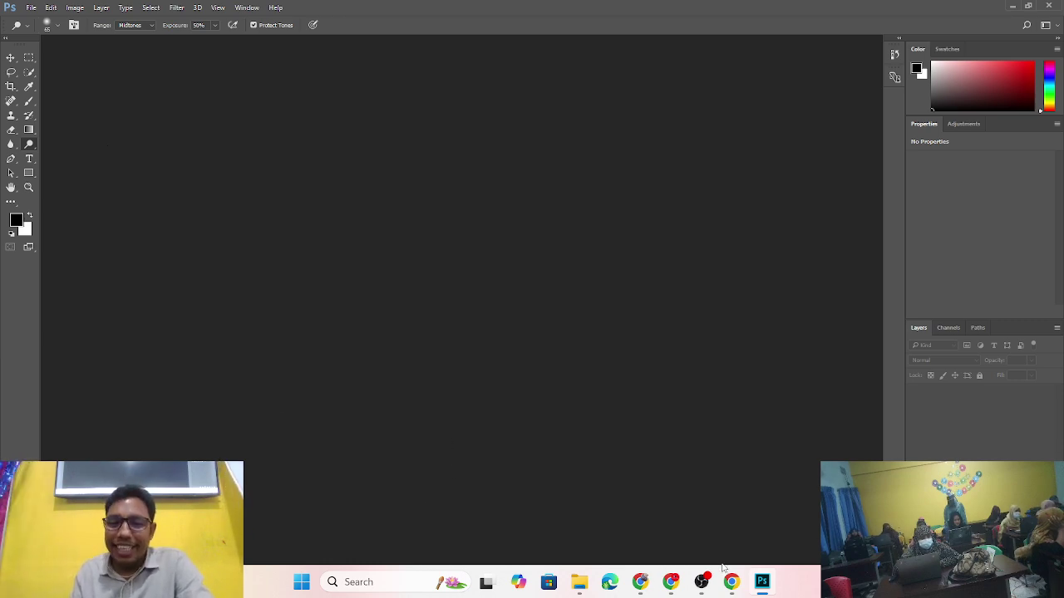
- Hide the first Video Capture Device source in OBS Studio and minimise OBS
click(702, 581)
click(389, 423)
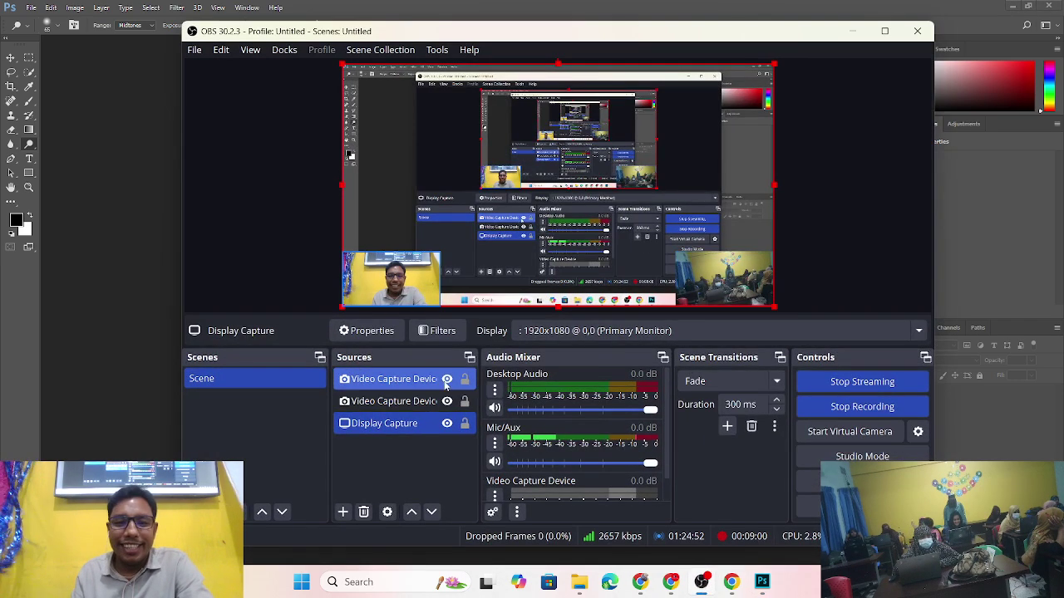
click(447, 379)
click(857, 32)
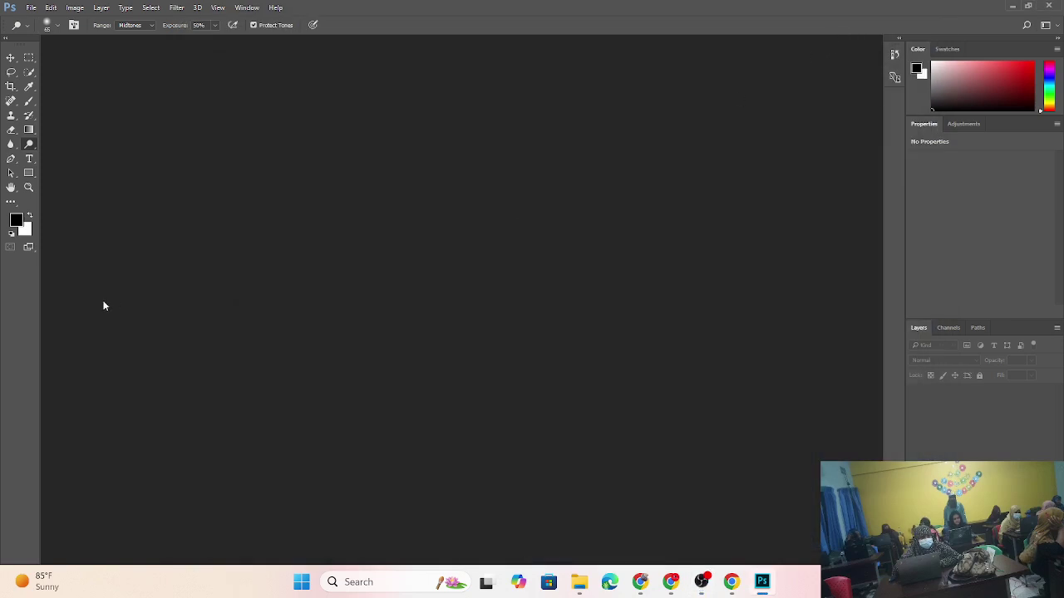
right_click(34, 148)
click(33, 148)
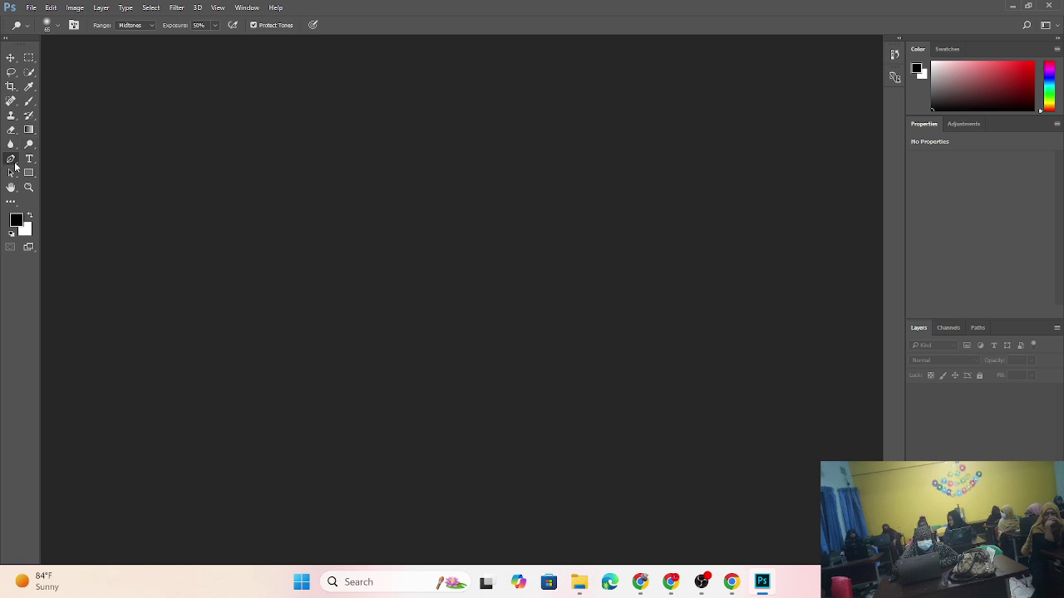
- Activate the Pen Tool in Path mode and review its anchor point variants
click(14, 164)
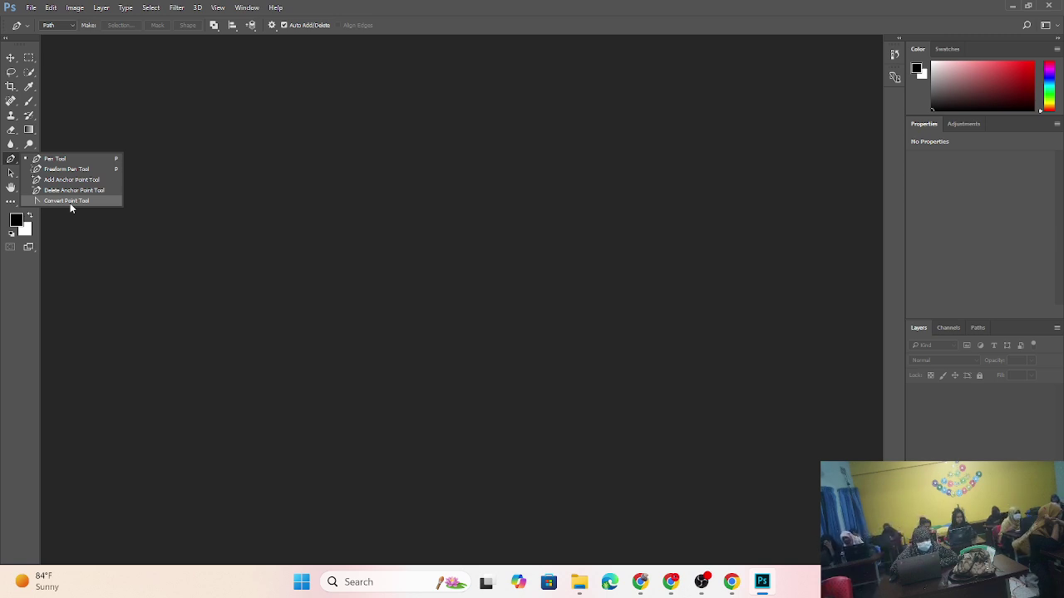
click(321, 240)
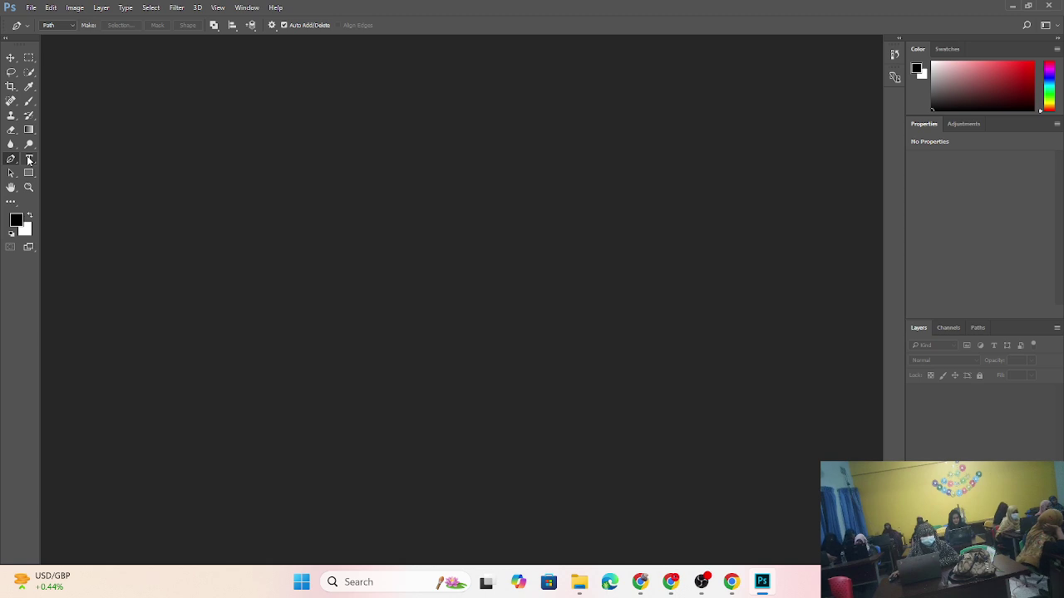
- Activate the Horizontal Type Tool (Myriad Pro Regular, 12 pt) and review the type mask variants
click(30, 161)
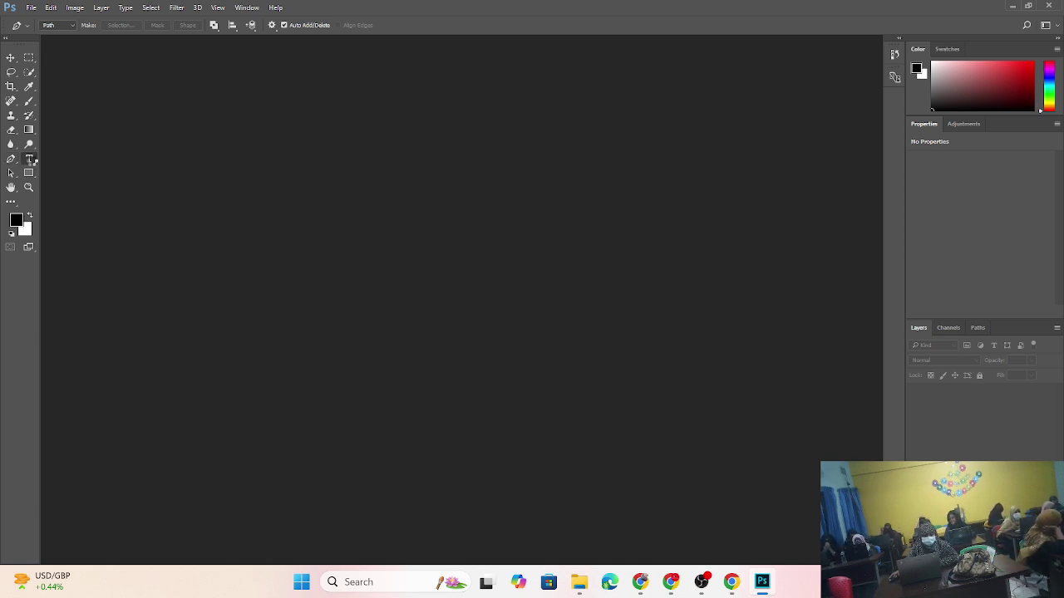
click(32, 162)
right_click(34, 162)
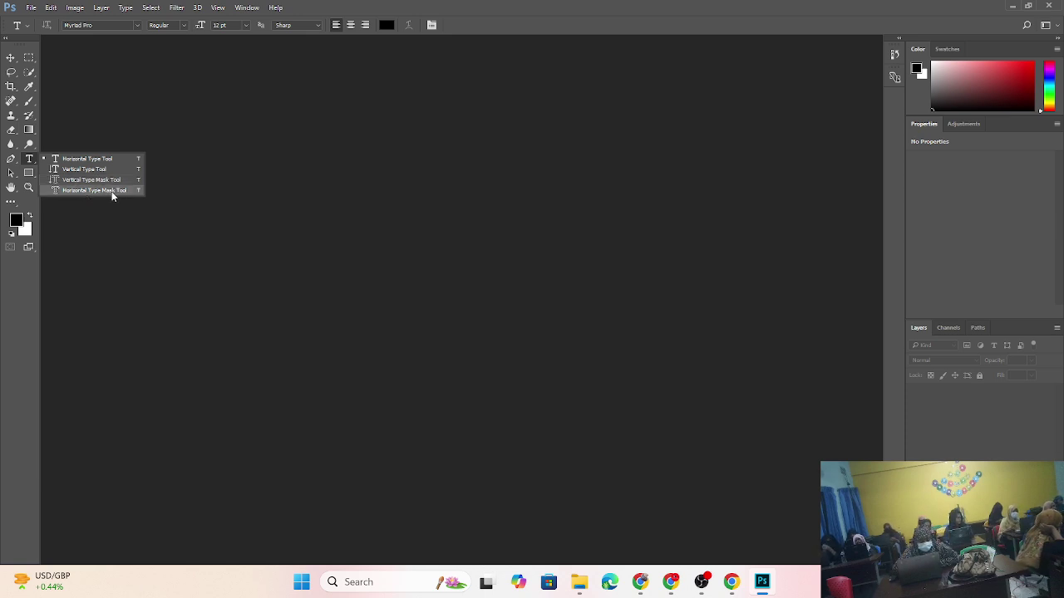
click(101, 206)
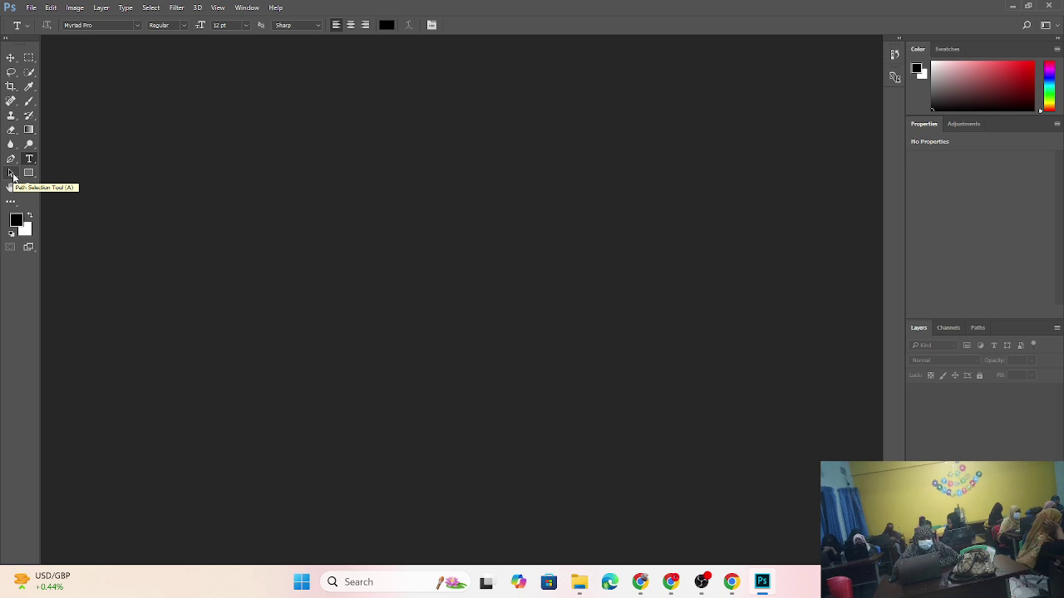
- Activate the Path Selection Tool and review its Direct Selection variant
click(11, 175)
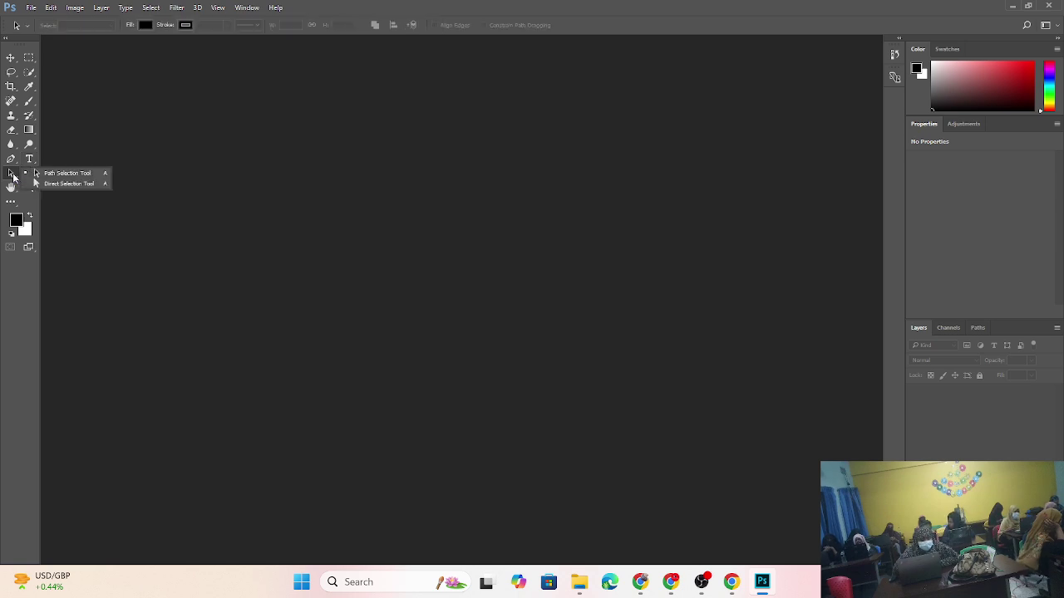
click(91, 185)
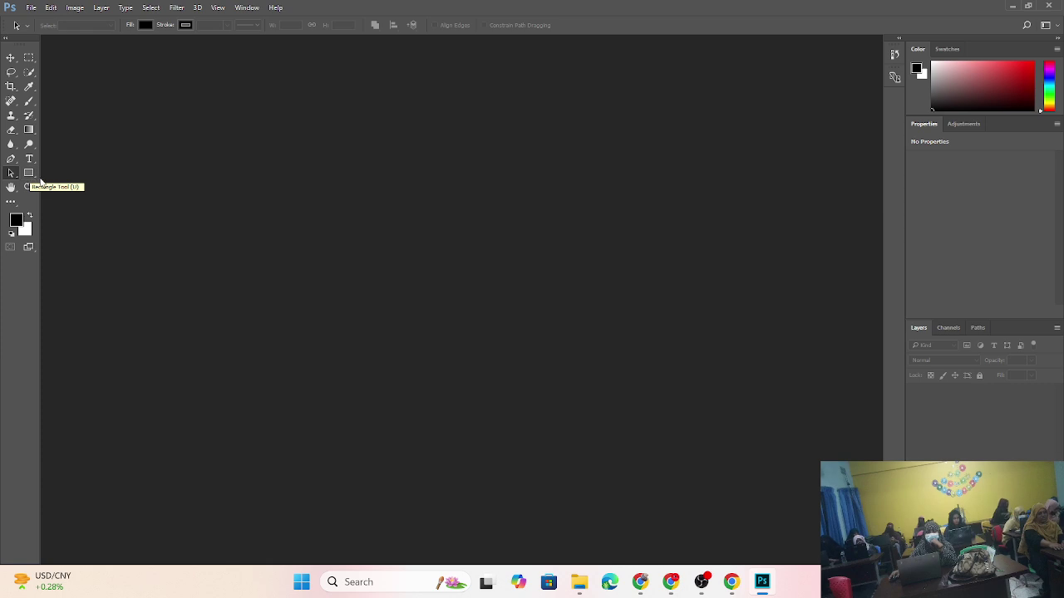
- Choose the Custom Shape Tool, turn off Align Edges, and browse the shape picker
click(34, 178)
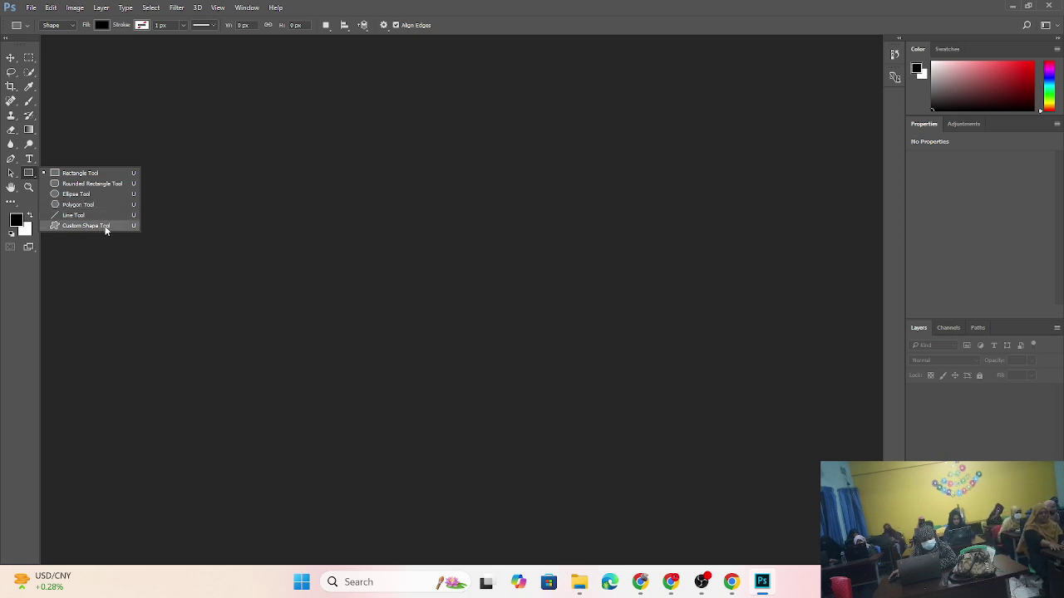
click(85, 226)
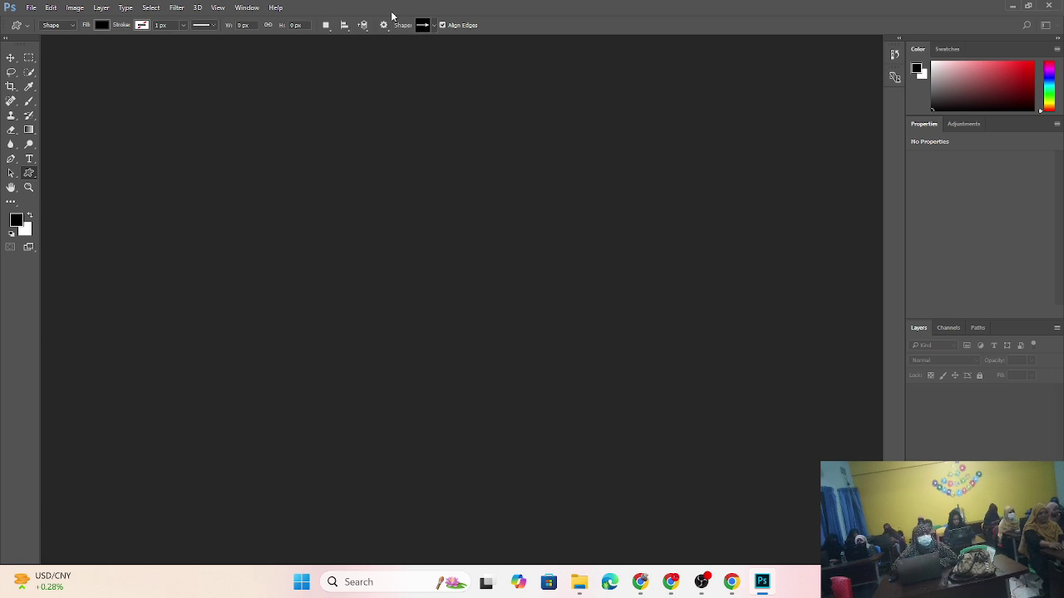
click(461, 25)
click(429, 27)
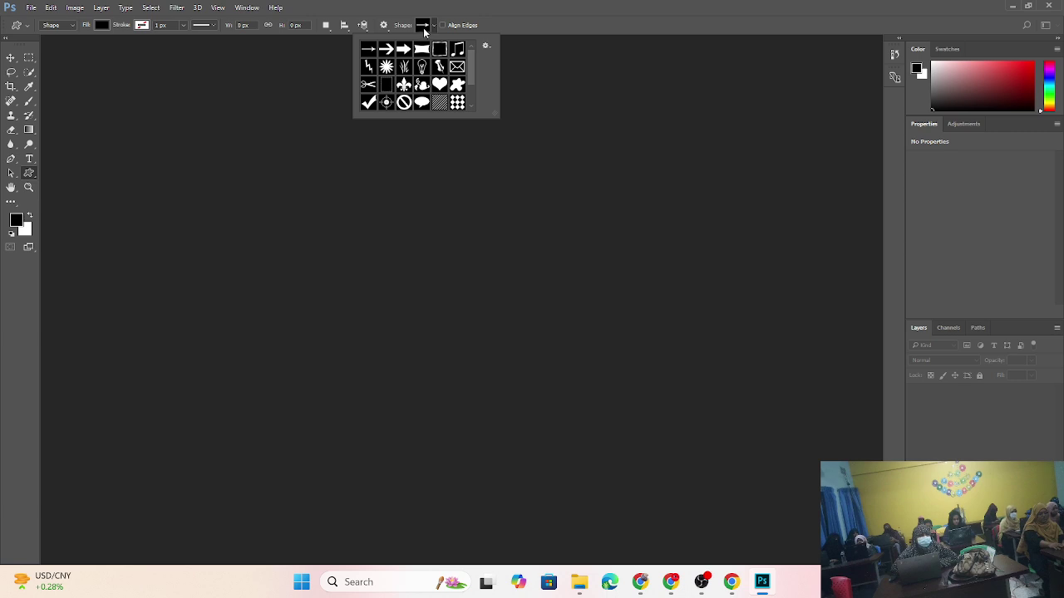
scroll(435, 76, down, 3)
scroll(436, 78, down, 2)
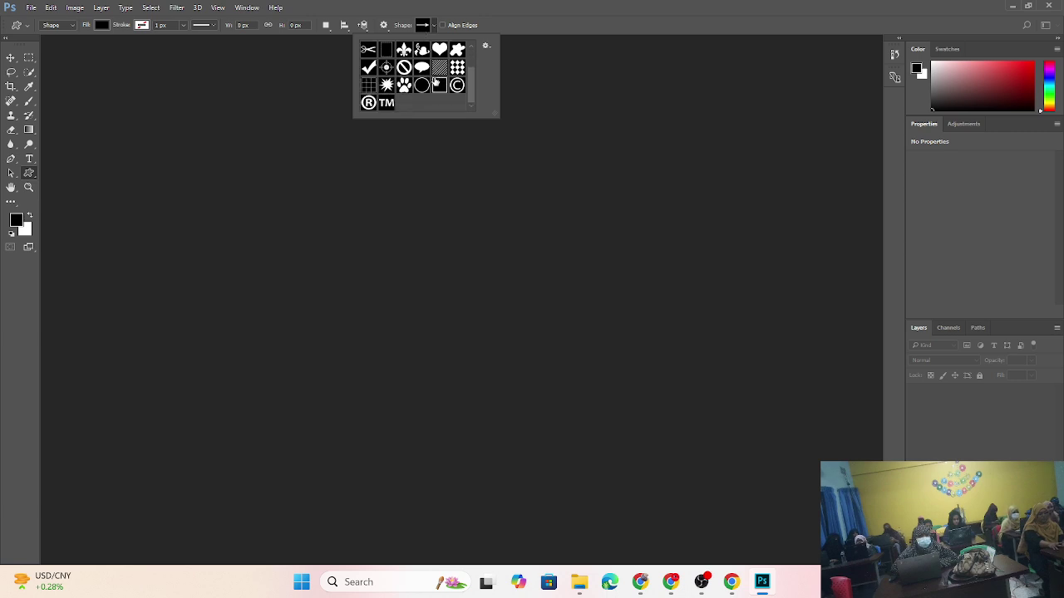
scroll(436, 78, up, 3)
click(433, 177)
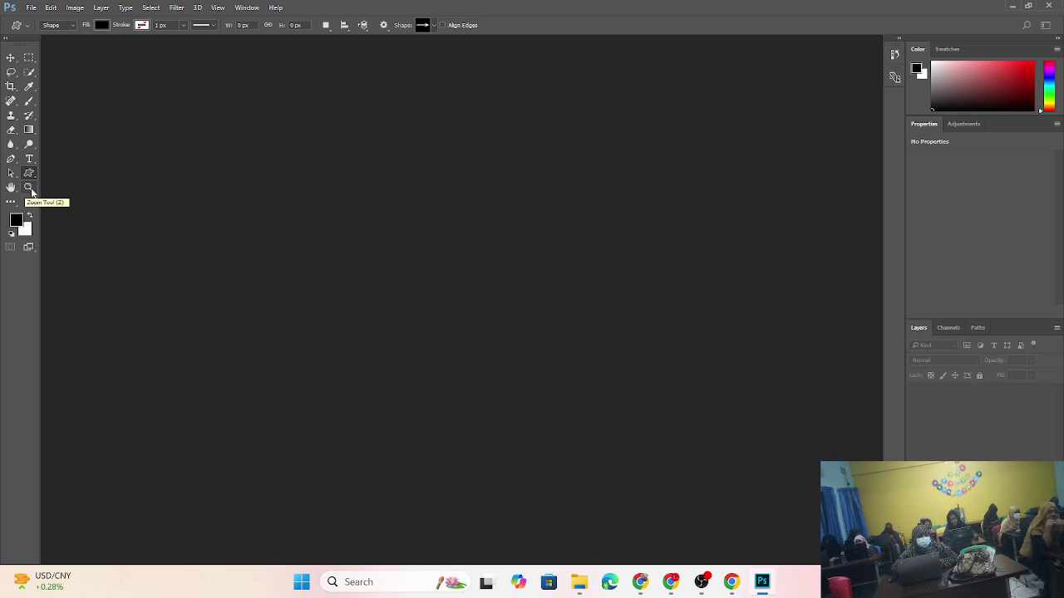
click(29, 190)
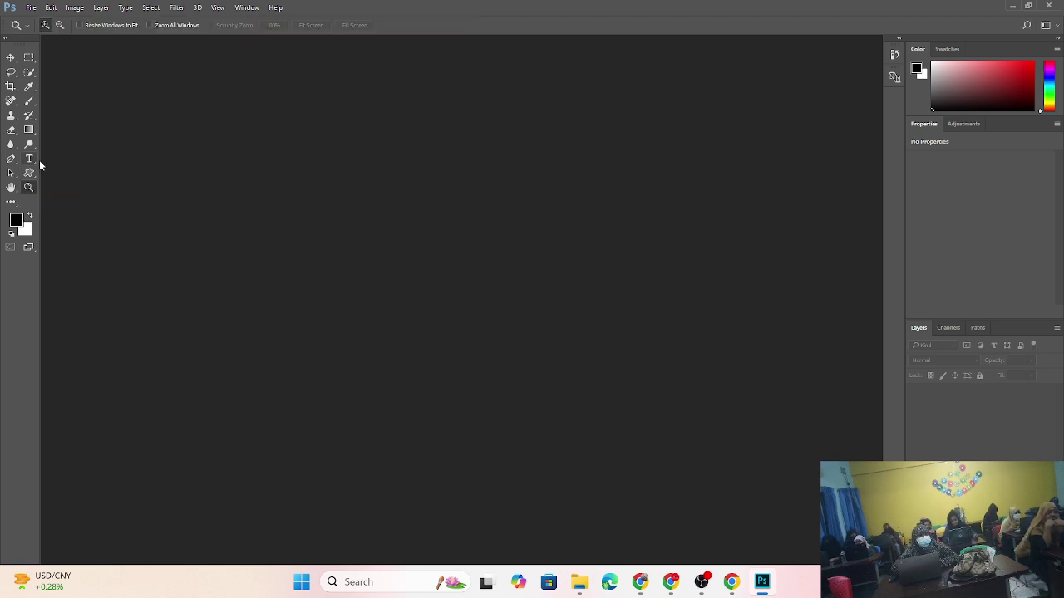
click(10, 203)
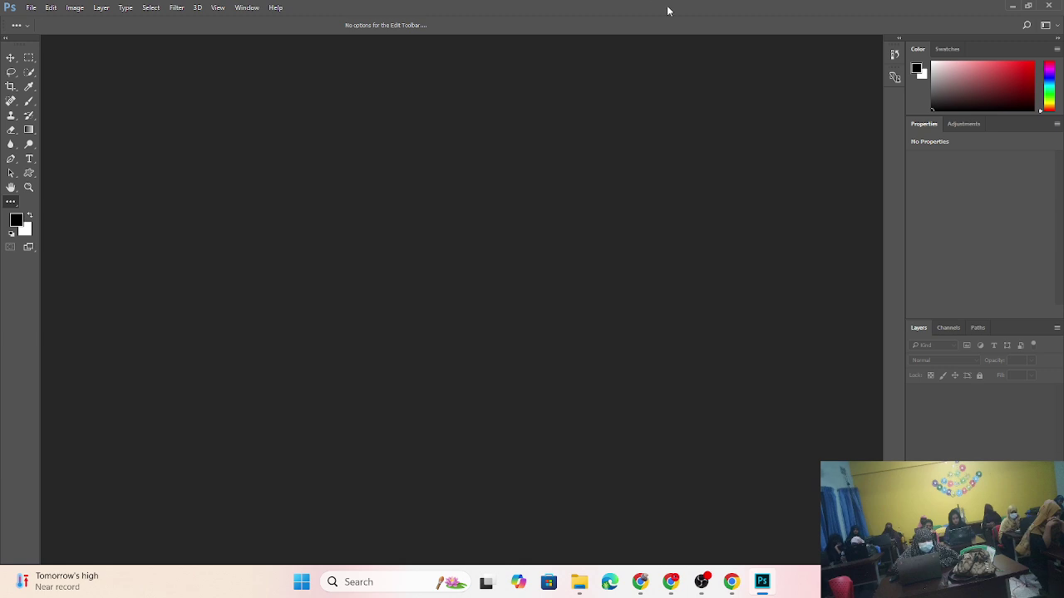
click(32, 9)
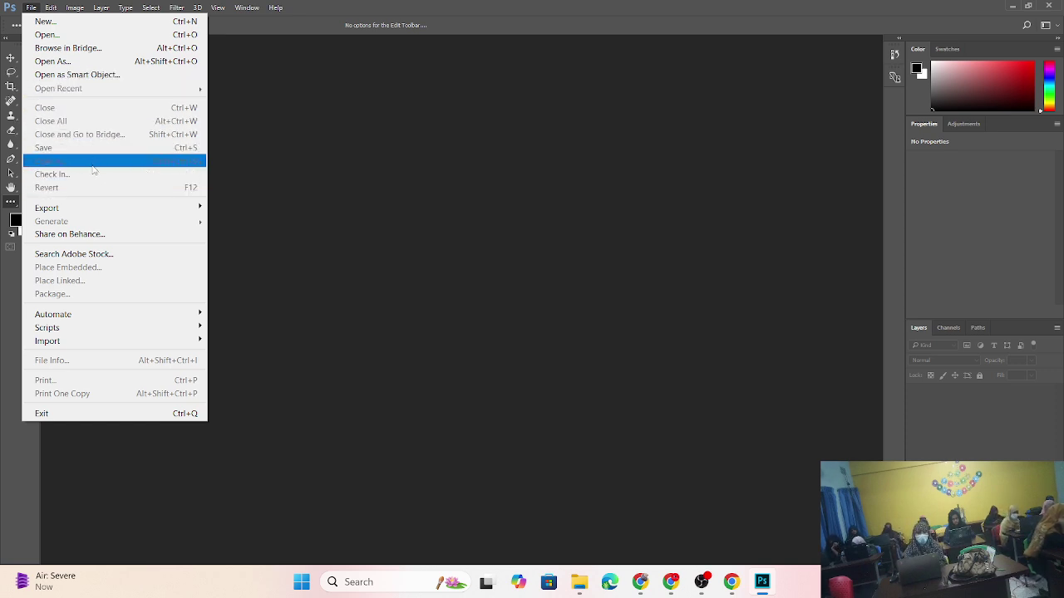
mouse_move(98, 211)
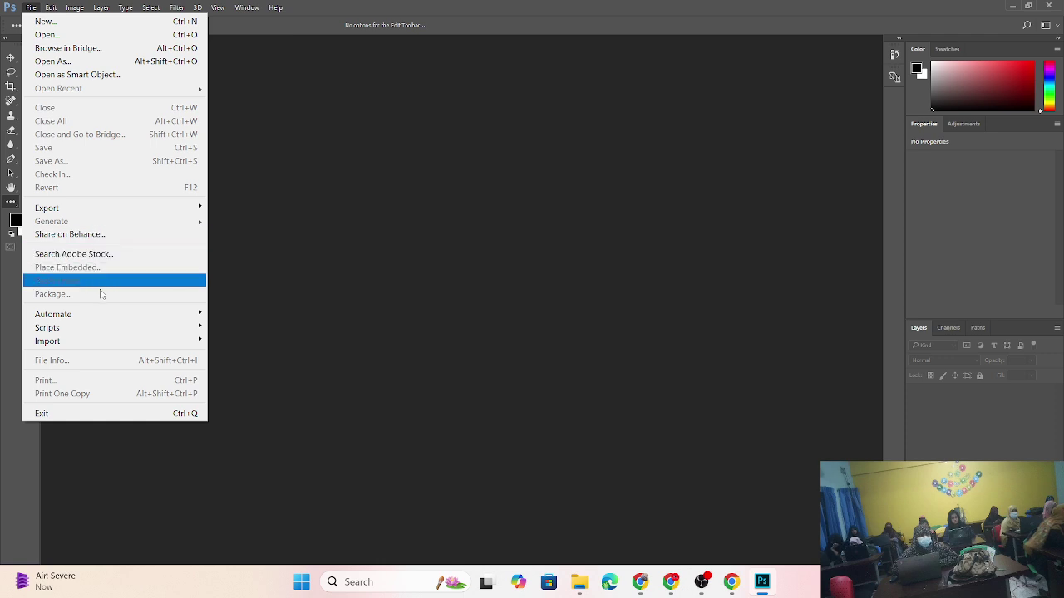
mouse_move(103, 342)
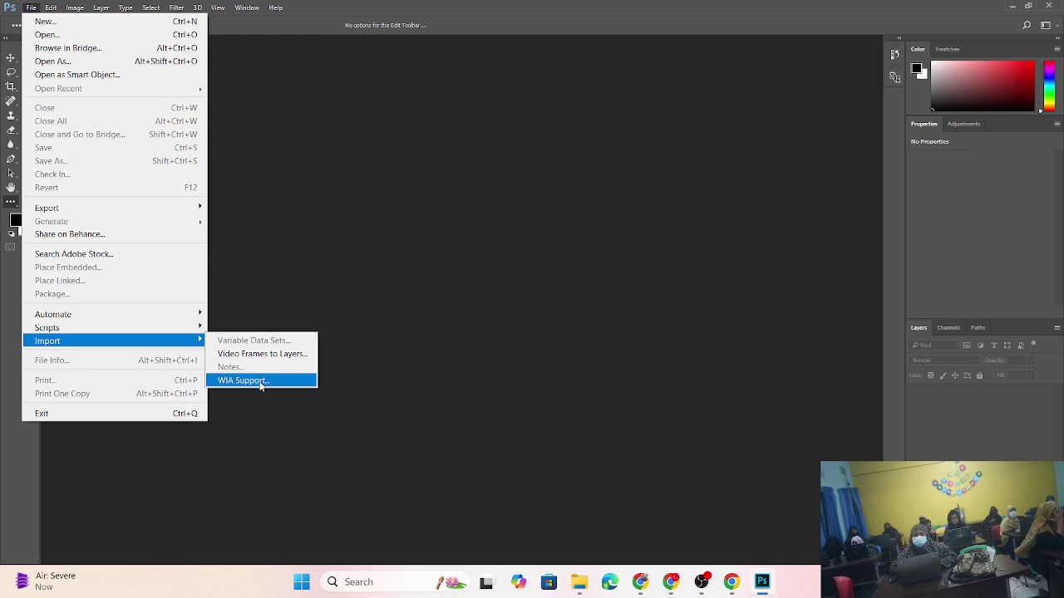
click(575, 250)
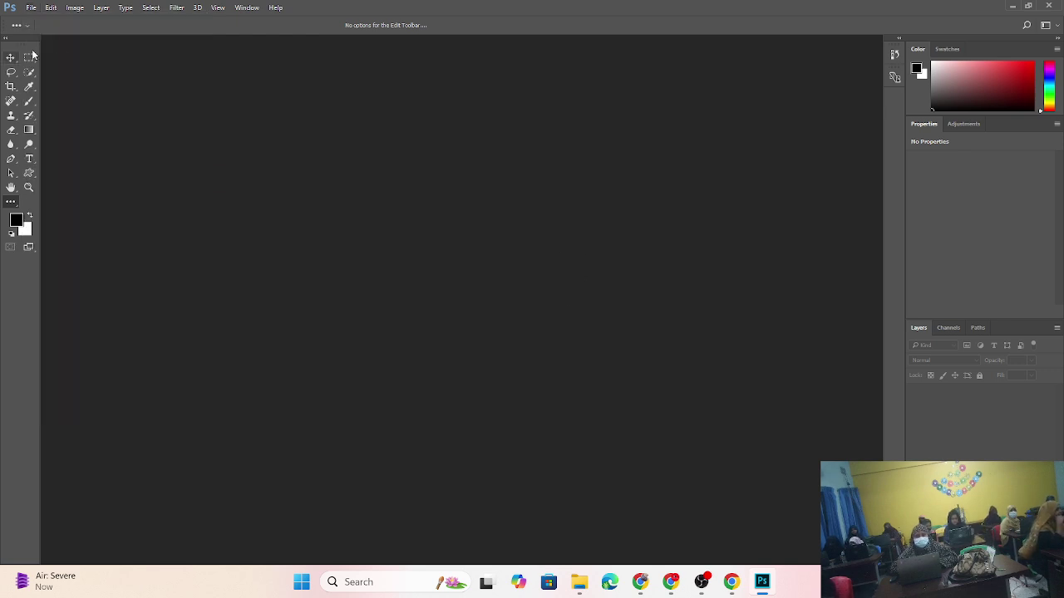
click(51, 8)
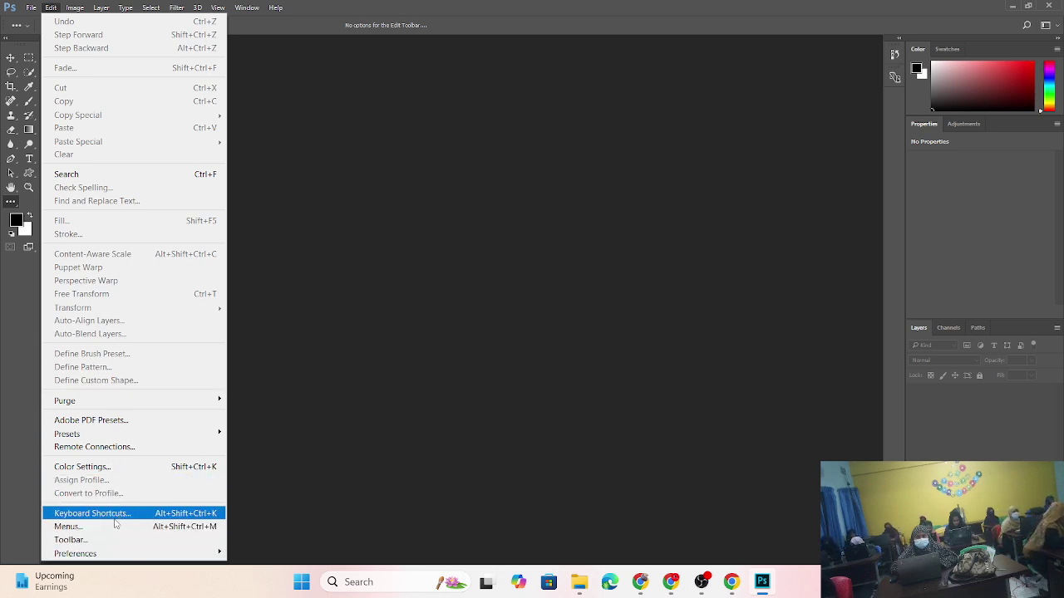
click(115, 519)
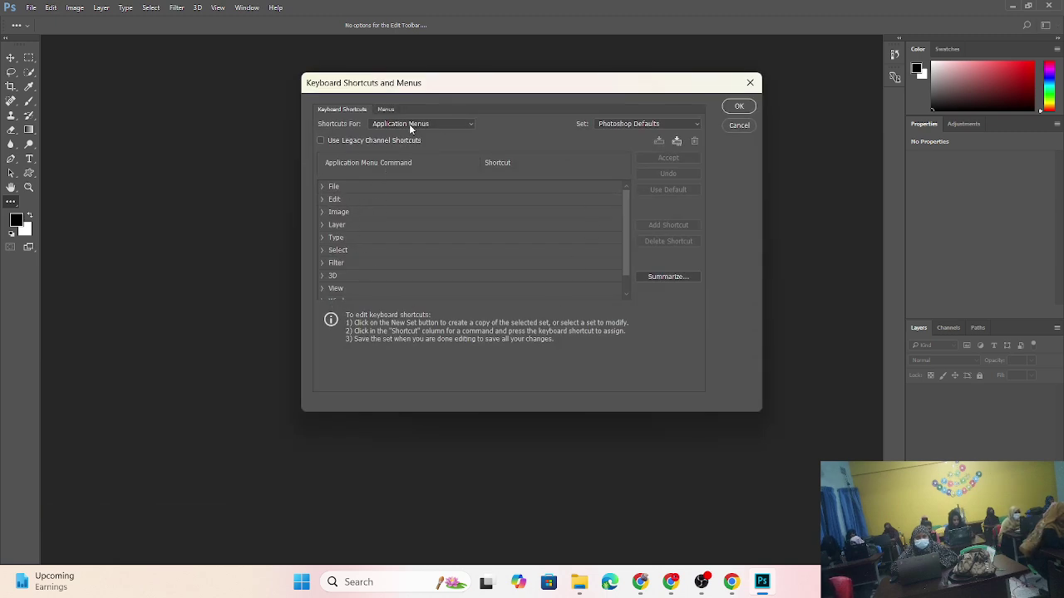
click(438, 125)
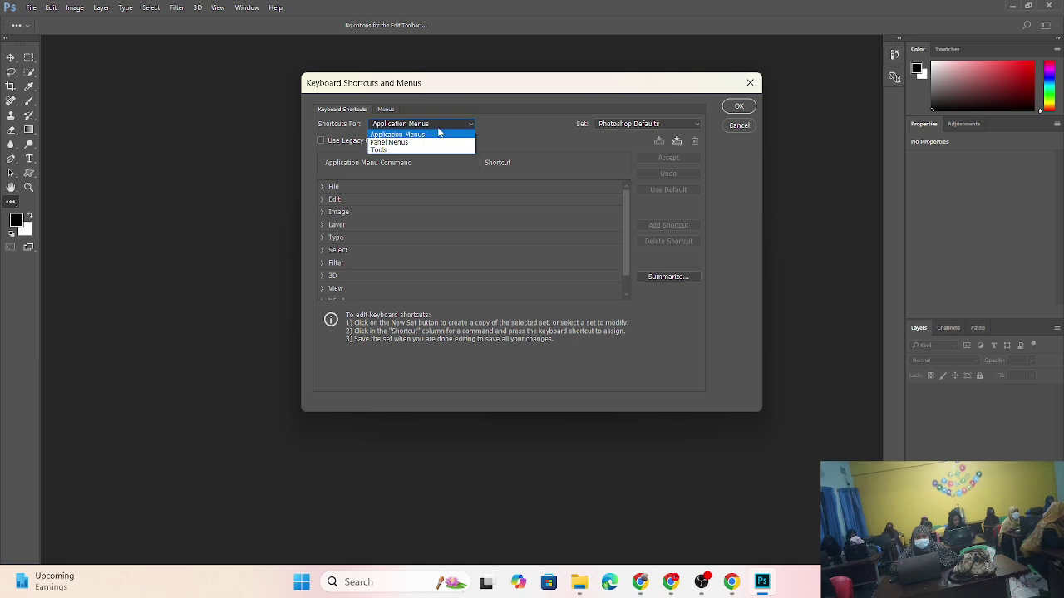
click(414, 143)
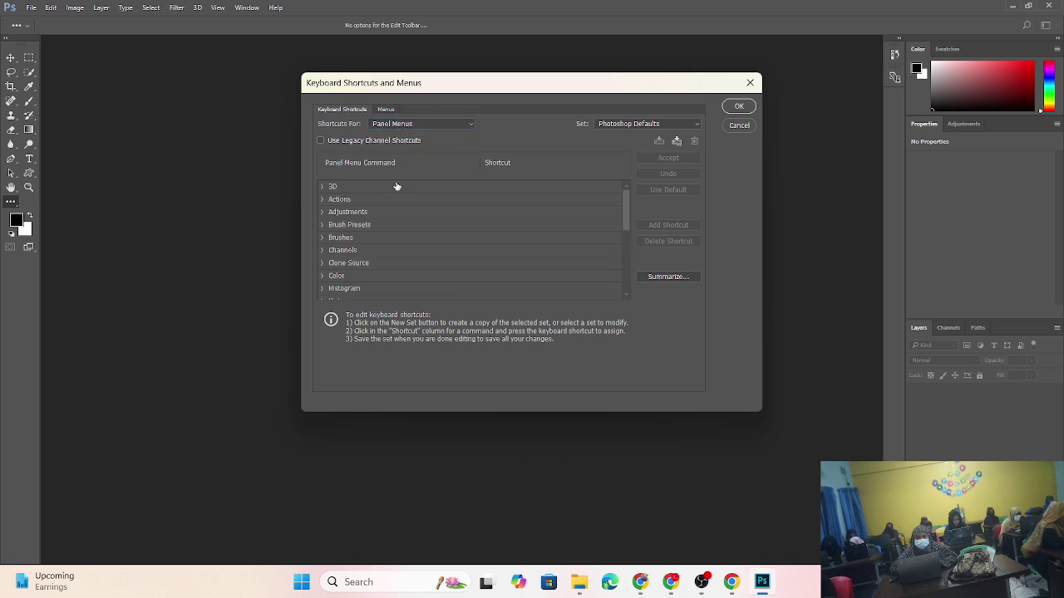
click(442, 125)
click(424, 148)
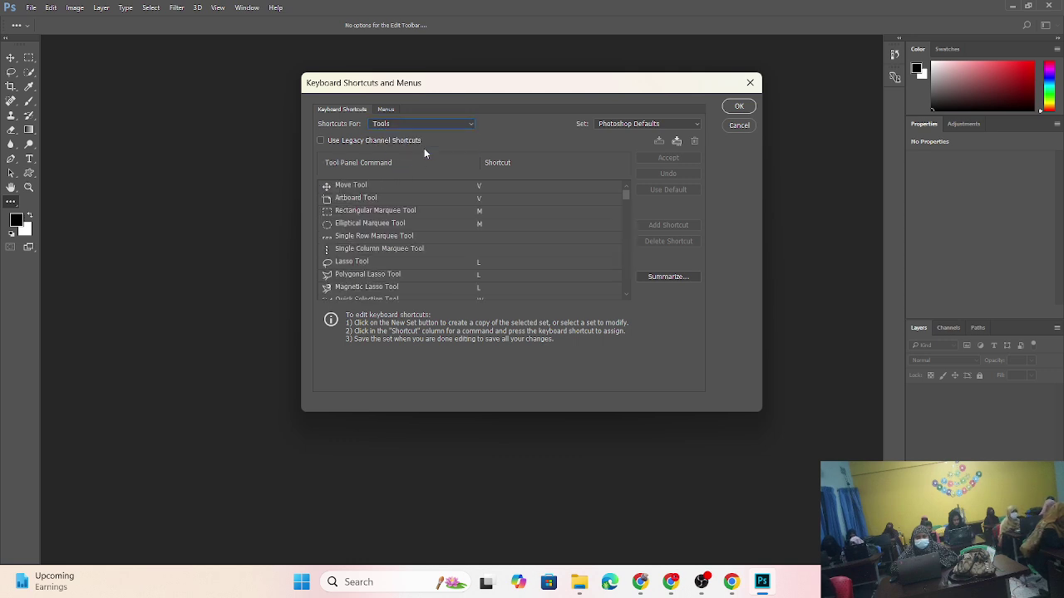
scroll(503, 225, down, 5)
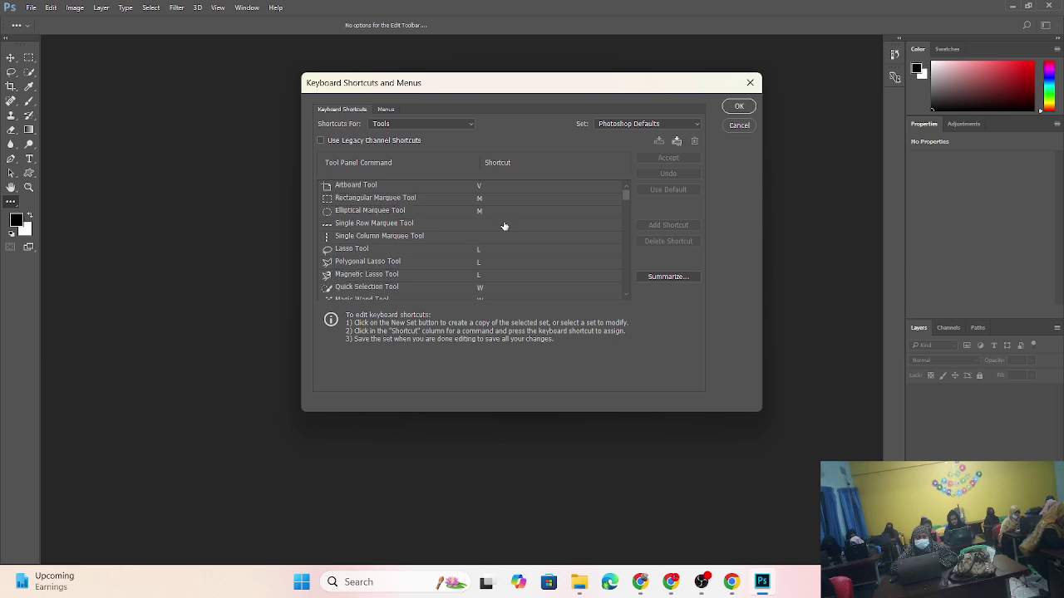
scroll(507, 224, down, 8)
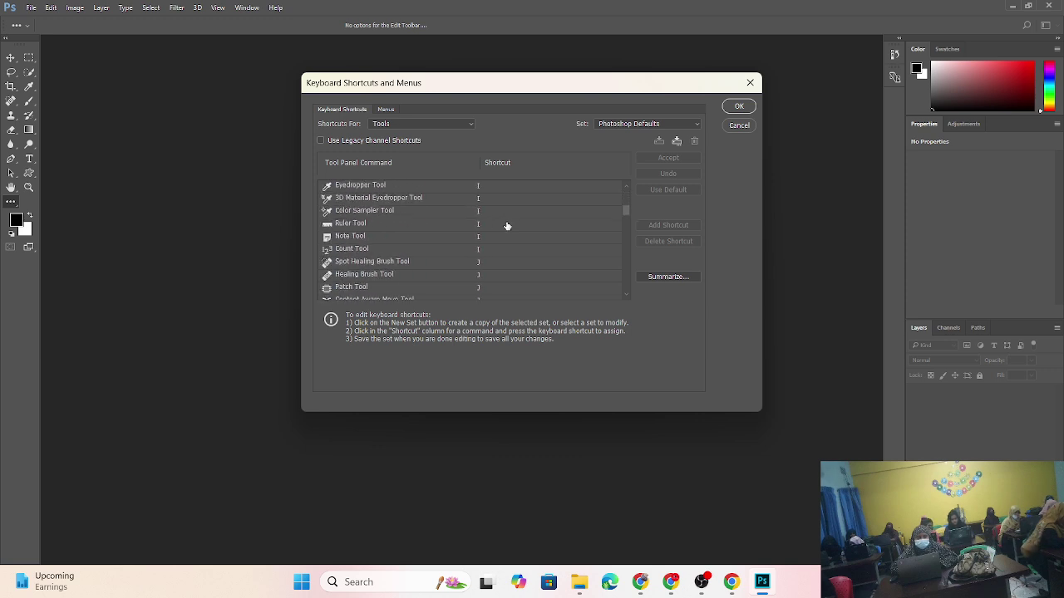
scroll(506, 229, down, 8)
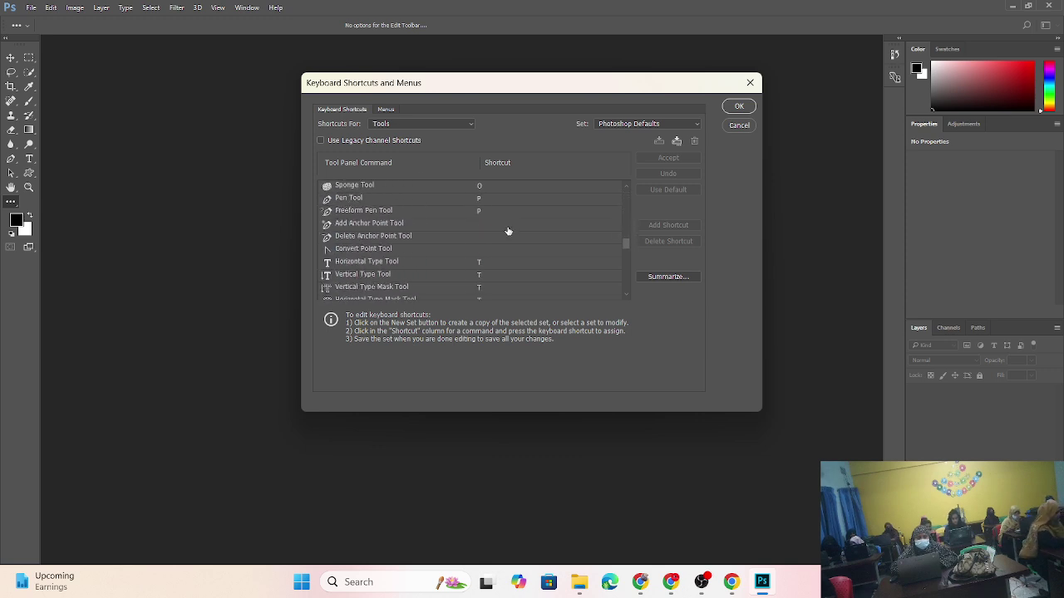
click(620, 124)
click(619, 131)
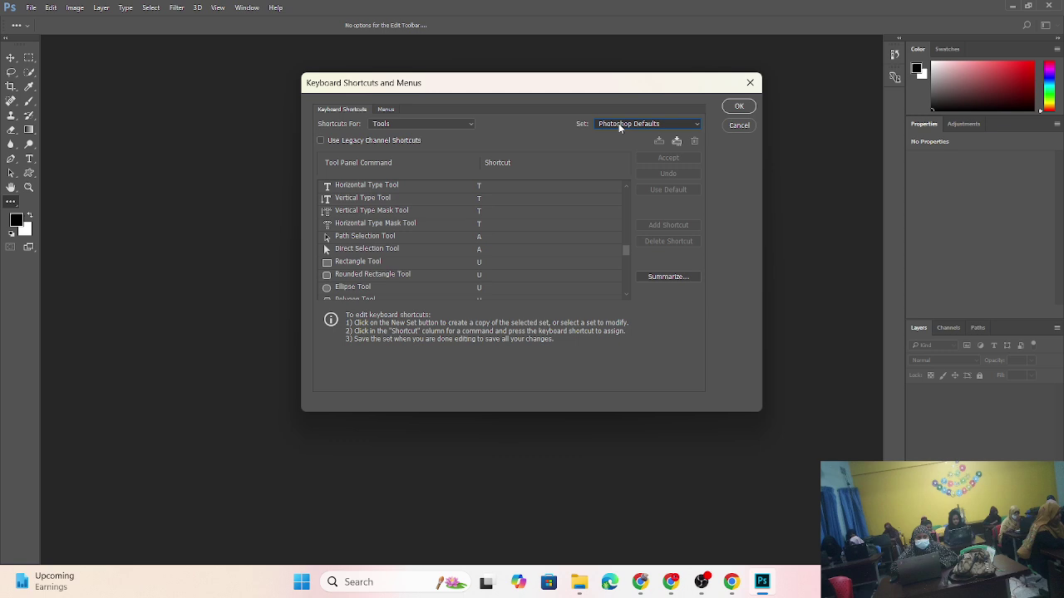
click(413, 110)
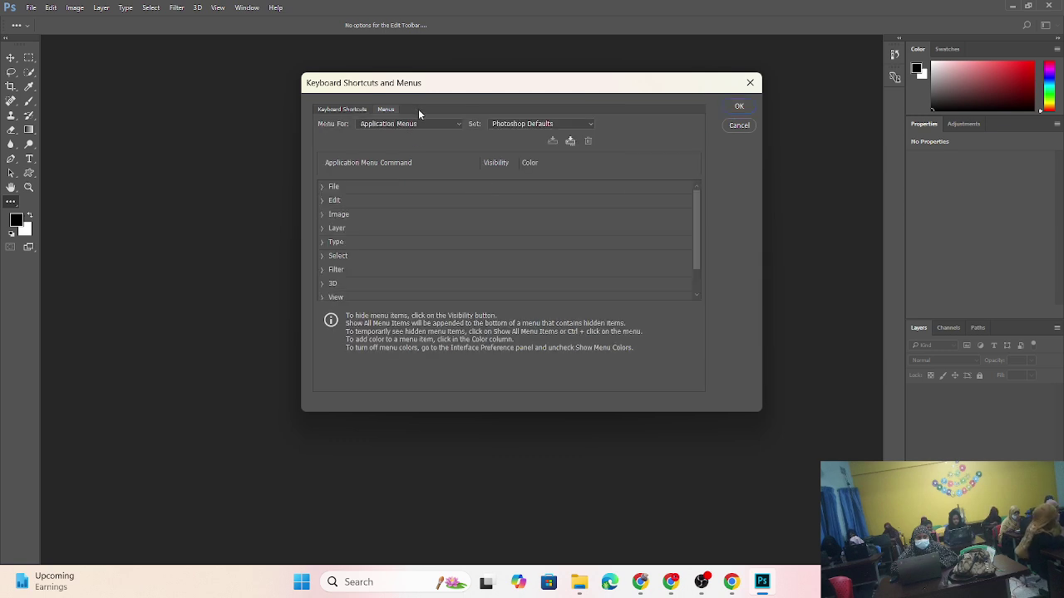
click(750, 83)
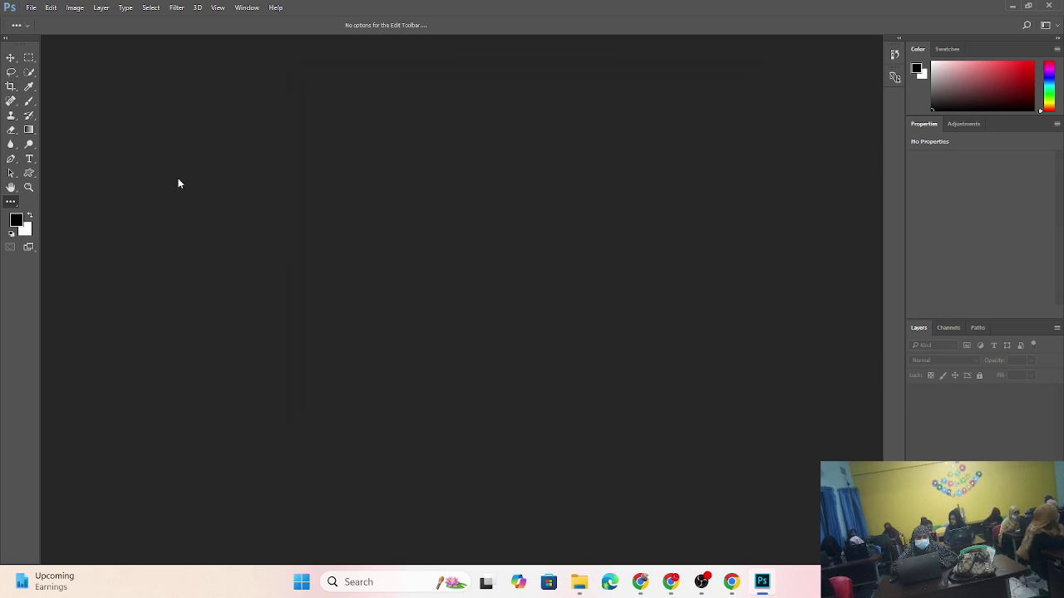
click(76, 8)
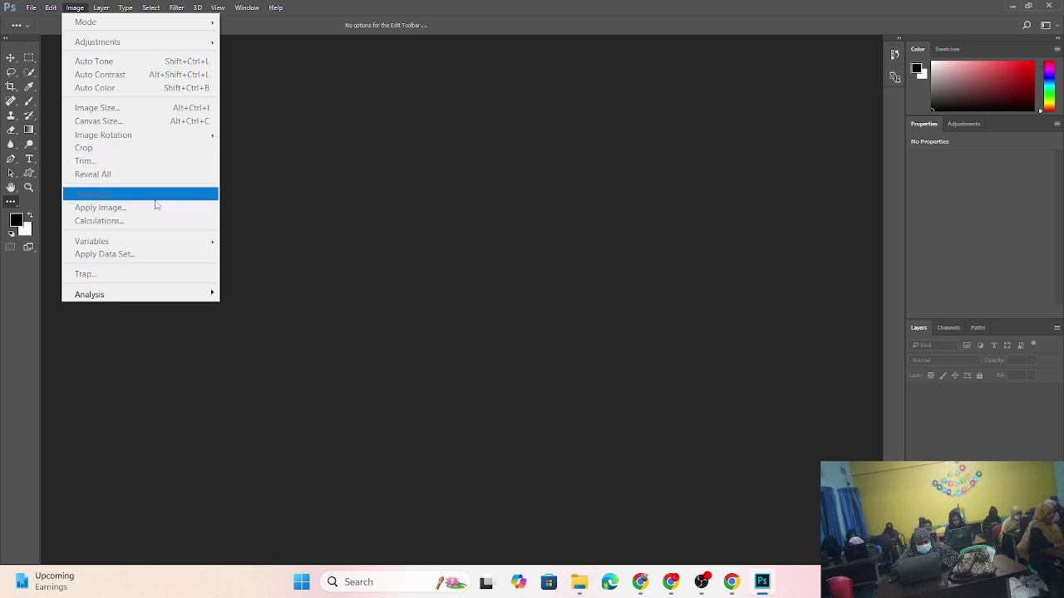
mouse_move(141, 298)
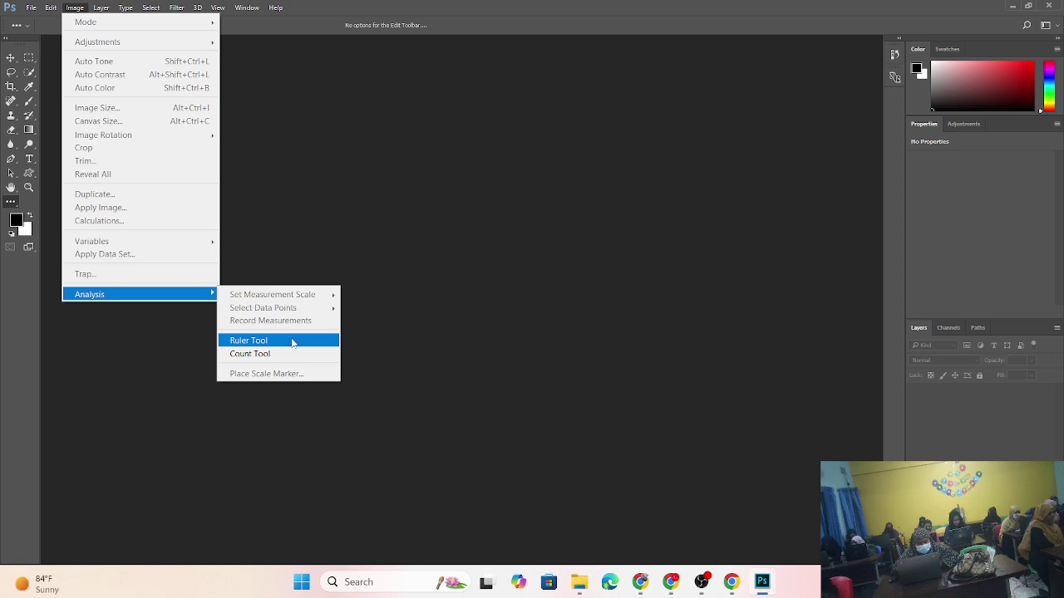
mouse_move(102, 10)
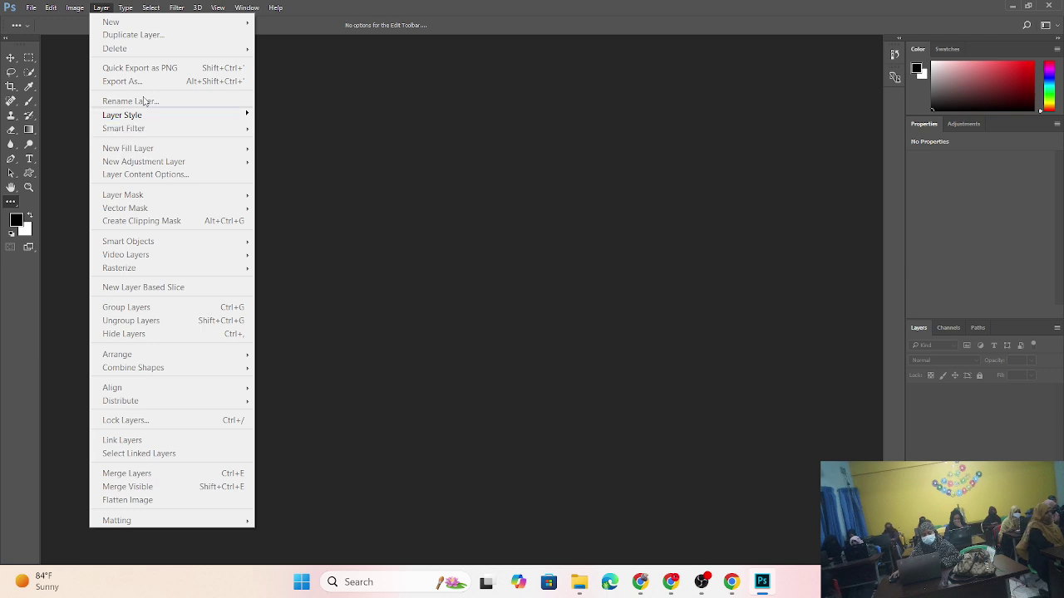
mouse_move(173, 121)
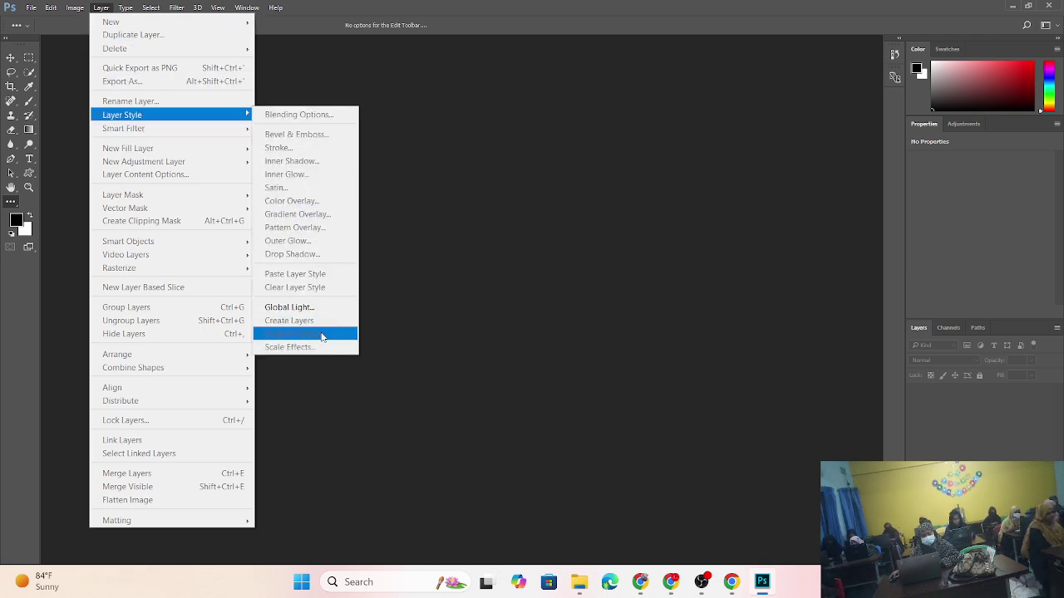
click(391, 98)
click(124, 7)
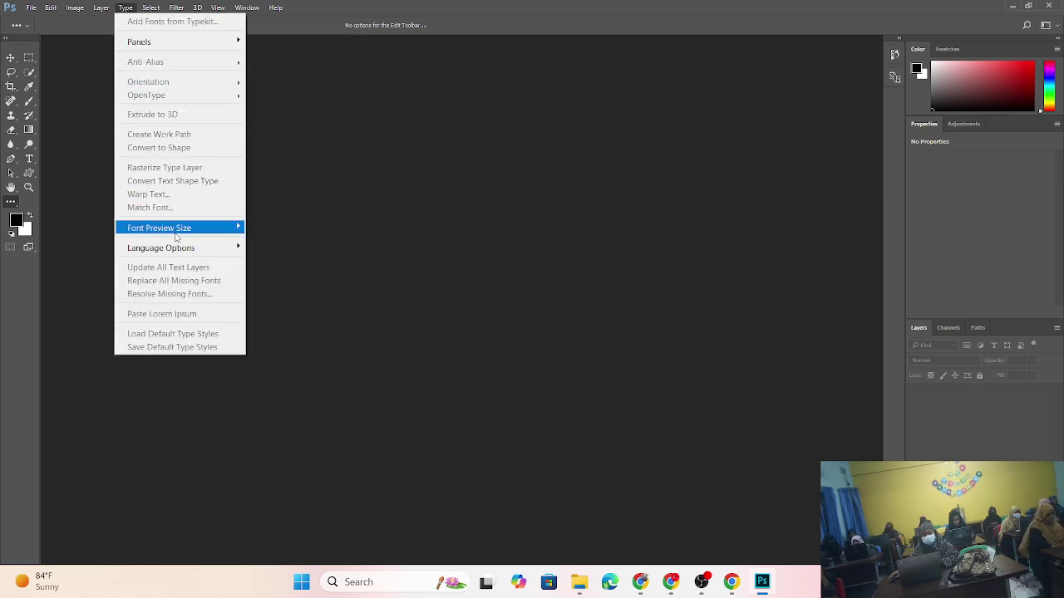
click(151, 9)
click(152, 8)
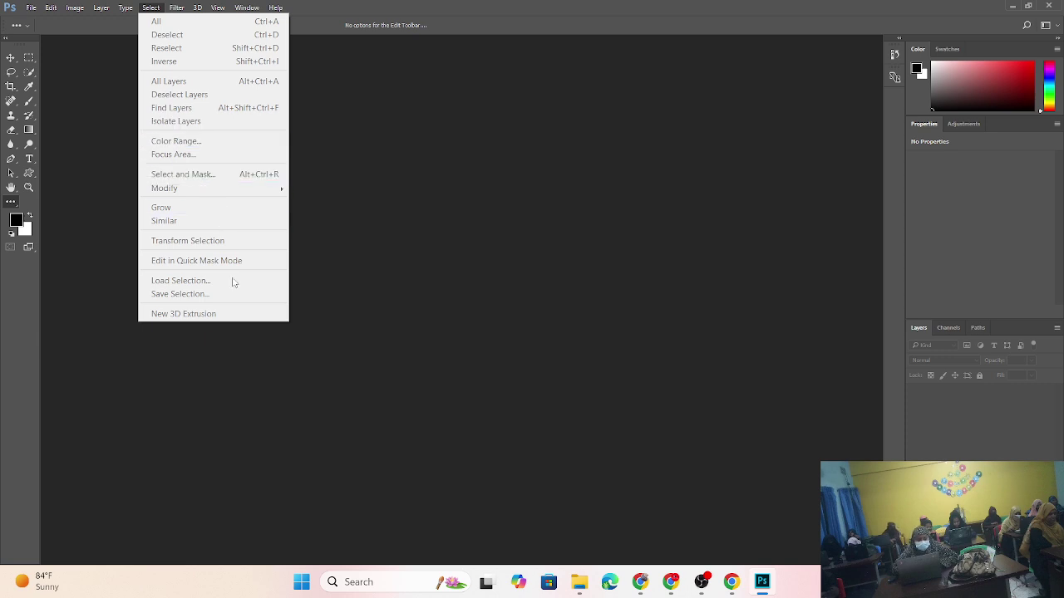
click(247, 330)
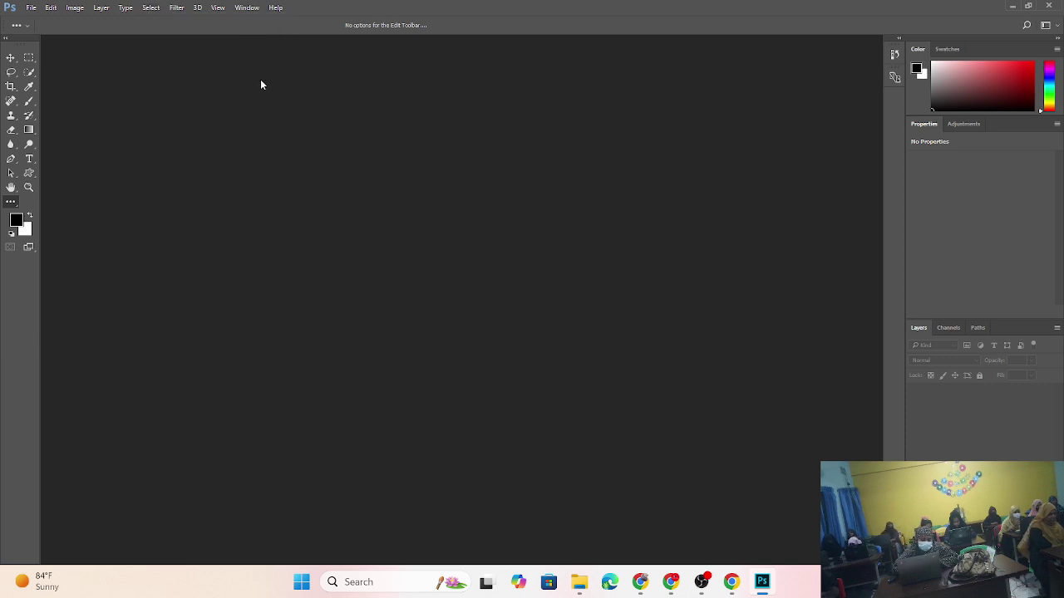
click(184, 8)
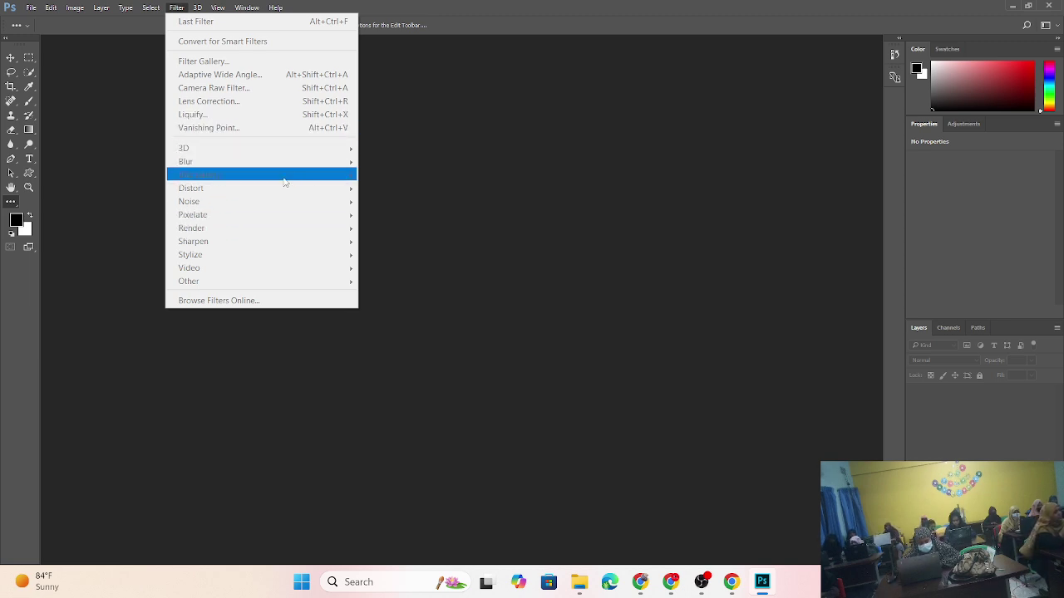
click(198, 7)
click(198, 8)
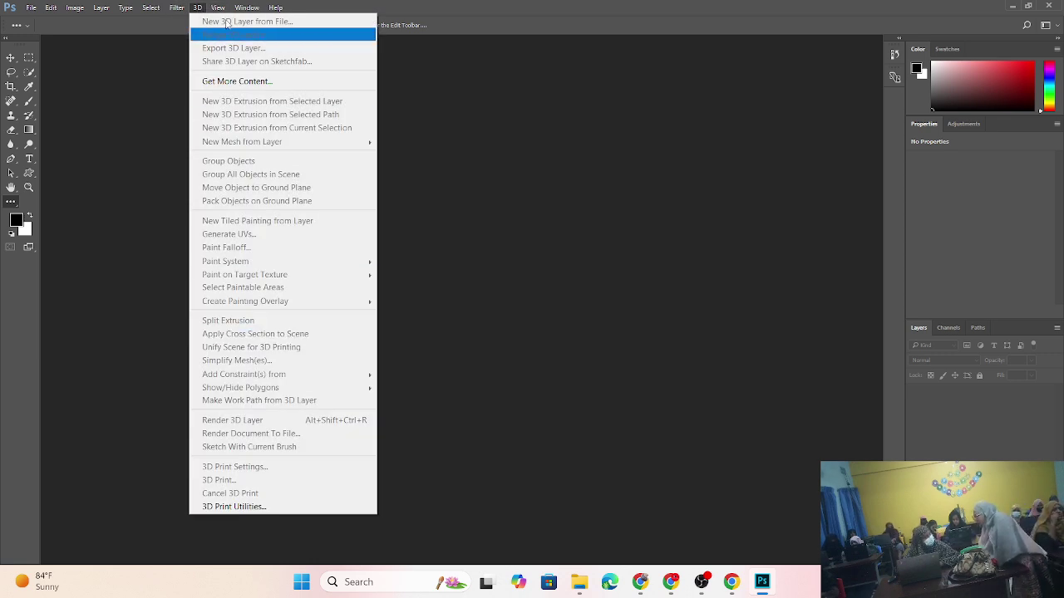
mouse_move(223, 7)
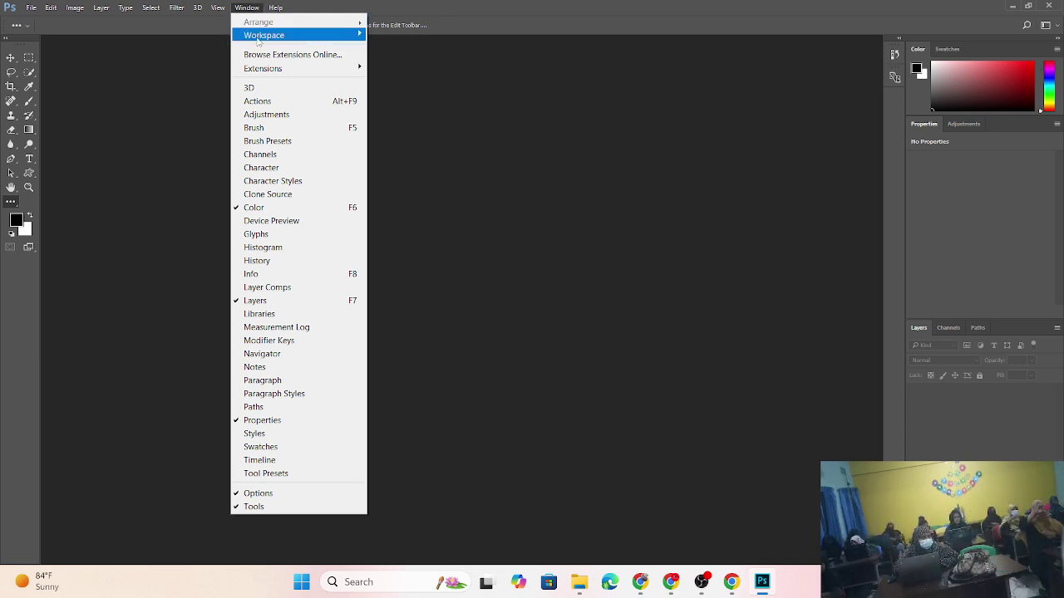
mouse_move(259, 41)
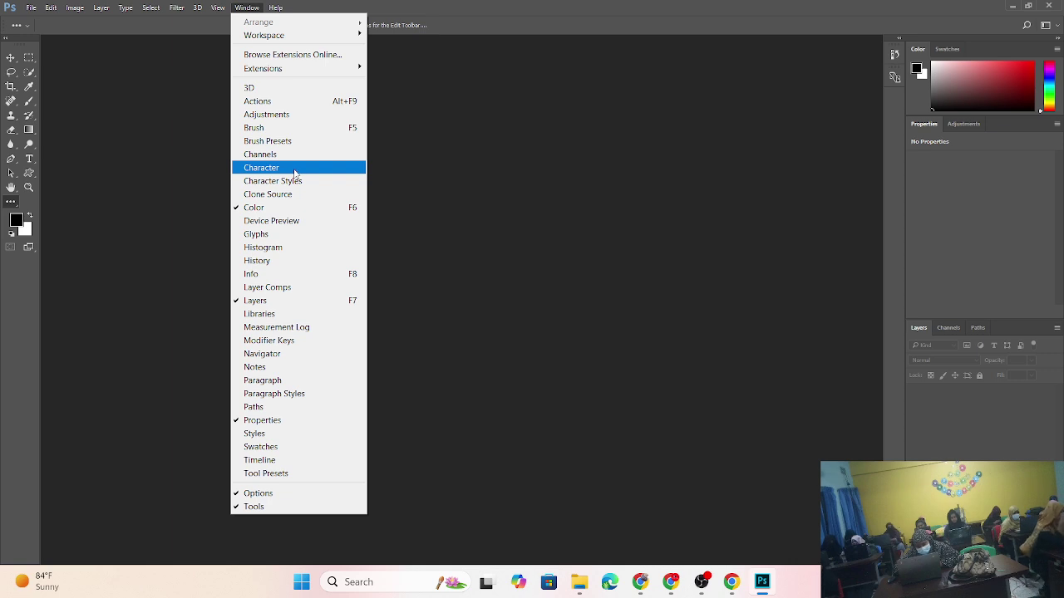
click(709, 193)
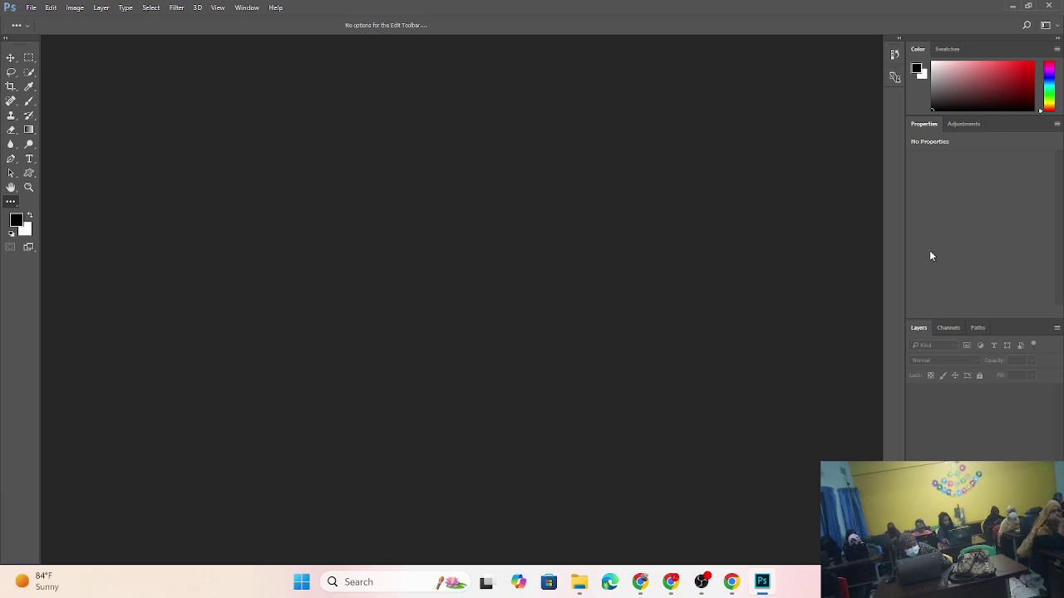
- Look through the Adjustments, Paths and Channels panels, then return to Layers
click(958, 126)
click(949, 125)
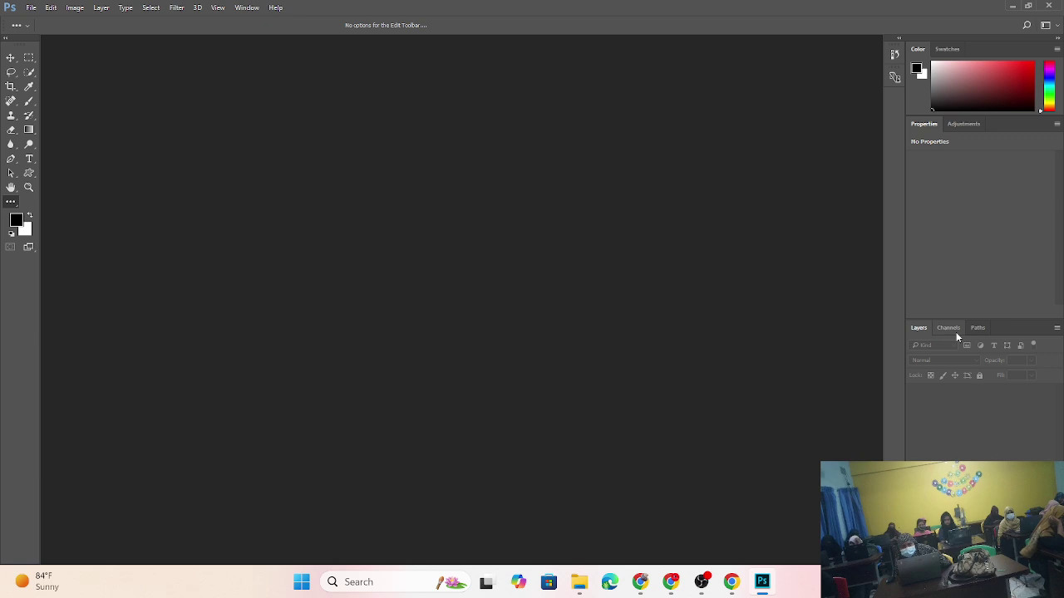
click(978, 329)
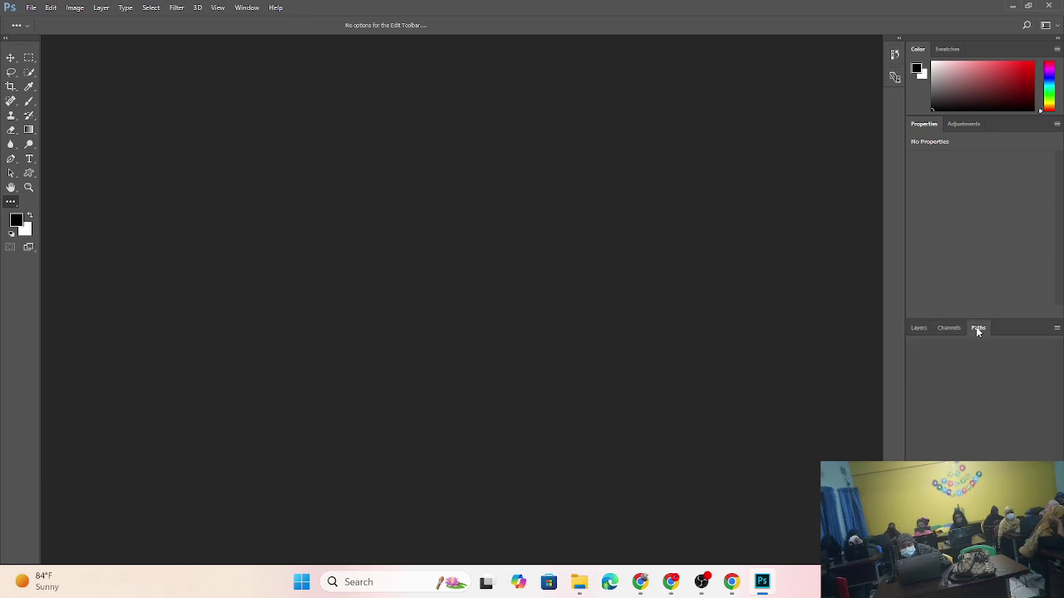
click(958, 329)
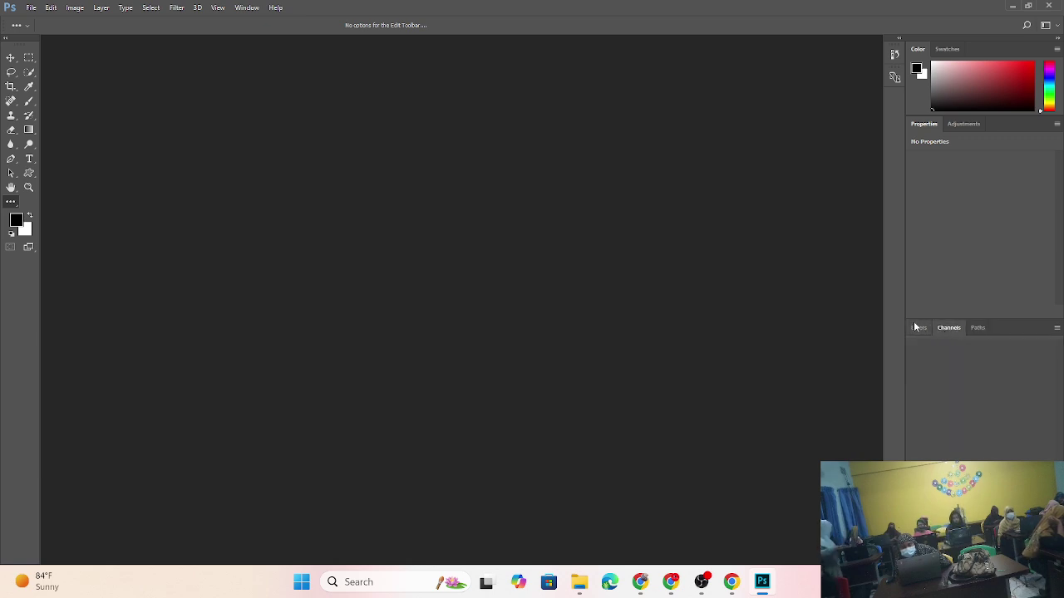
click(917, 329)
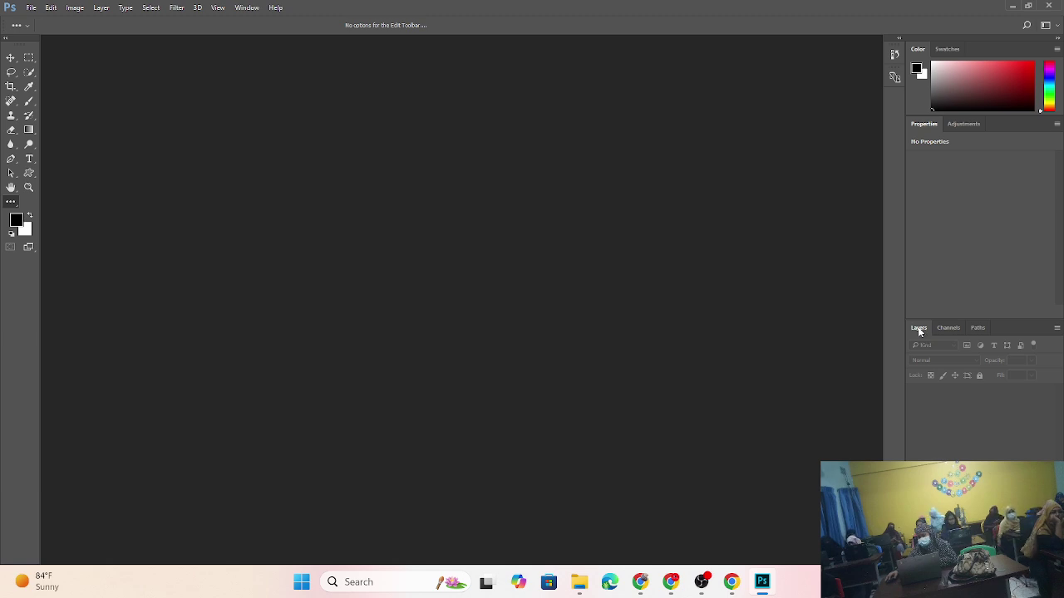
- Start a new document and browse the Saved, Photo and Print presets, showing Letter at 8.5 × 11 inches
click(31, 9)
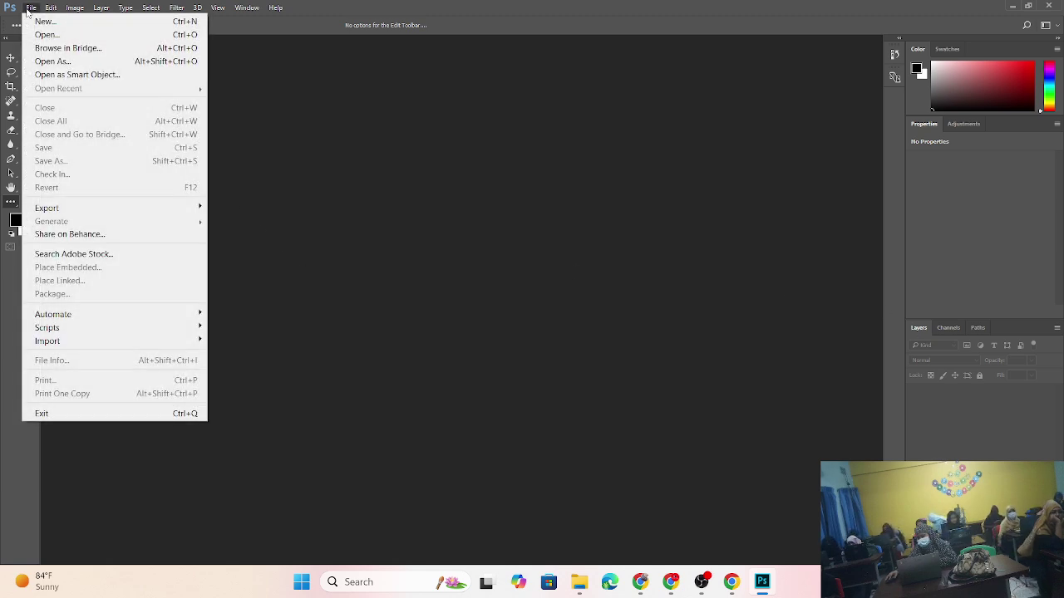
click(42, 22)
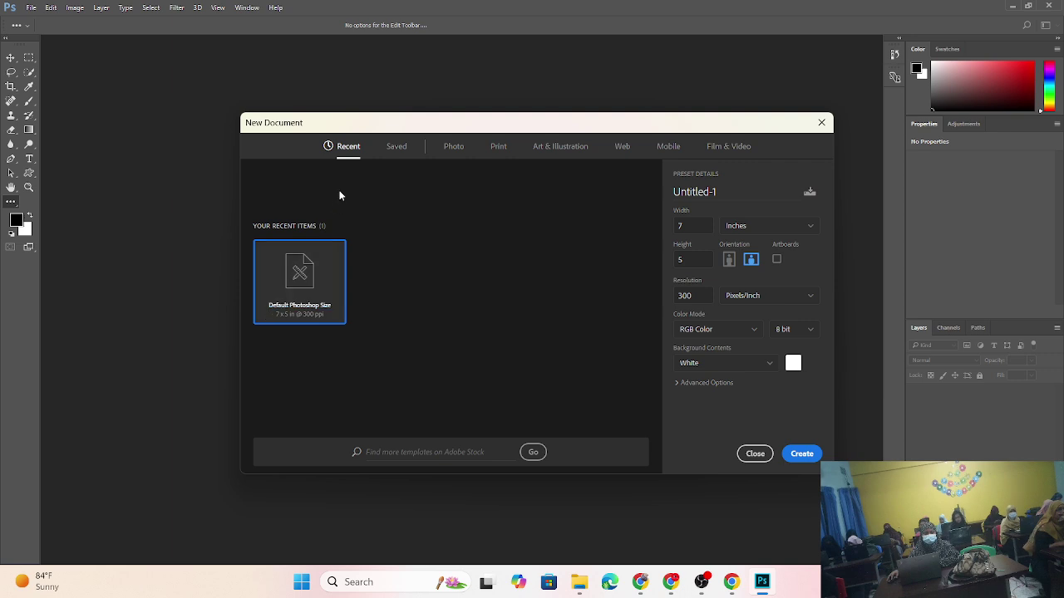
click(393, 153)
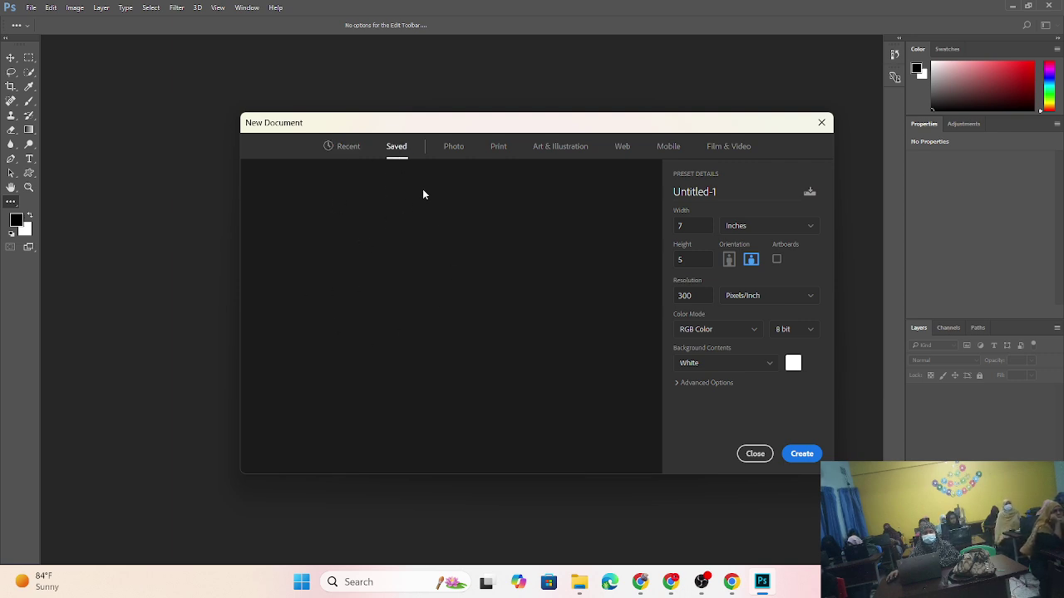
click(448, 153)
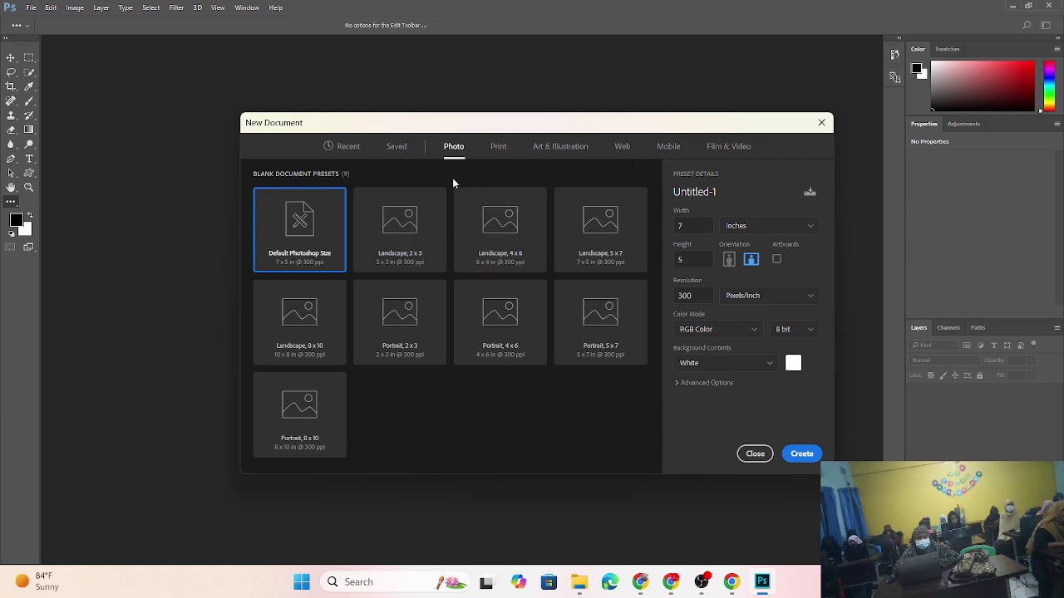
click(498, 153)
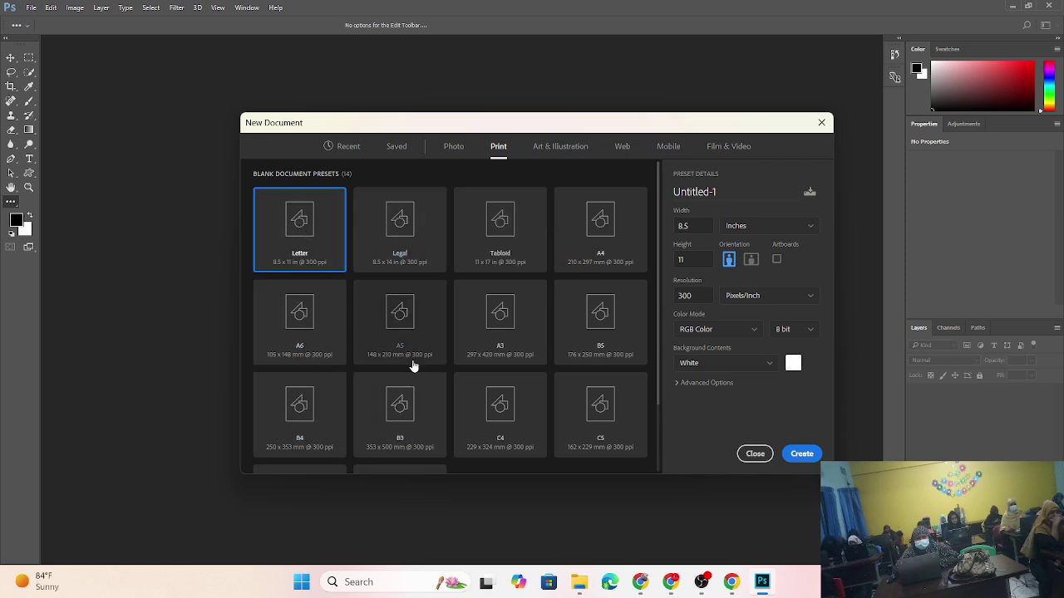
- Browse the Art & Illustration, Web, Mobile, Film & Video and Saved presets, then close the New Document dialog
scroll(532, 374, down, 3)
scroll(358, 407, up, 3)
click(559, 154)
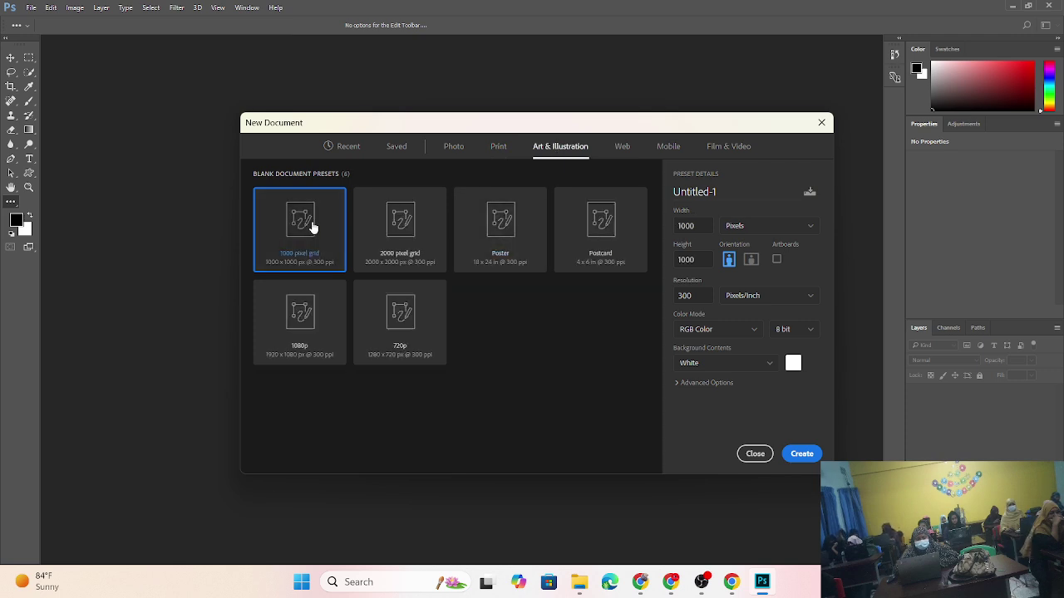
click(622, 150)
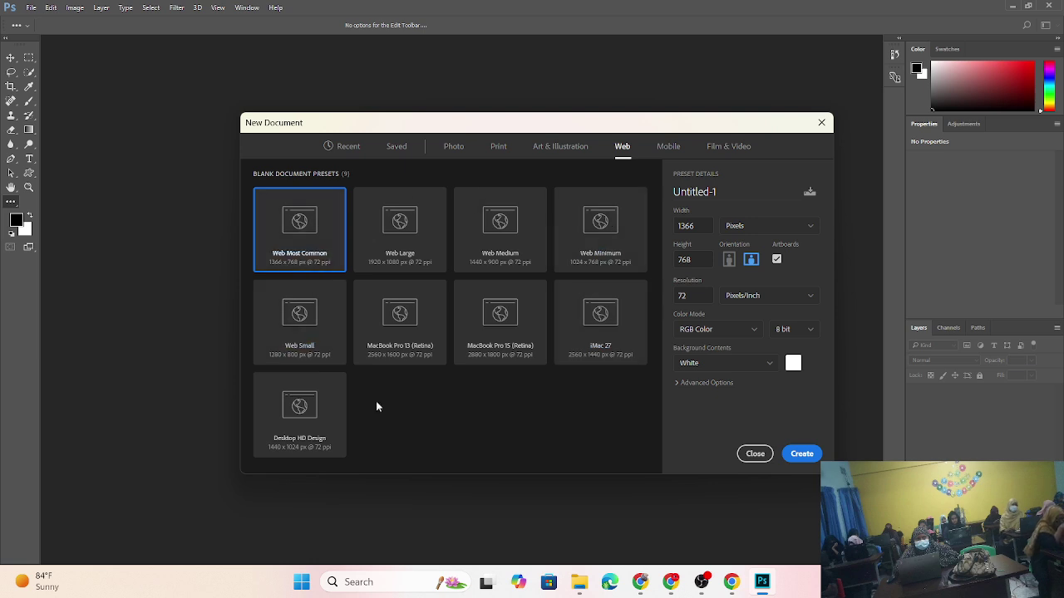
click(676, 146)
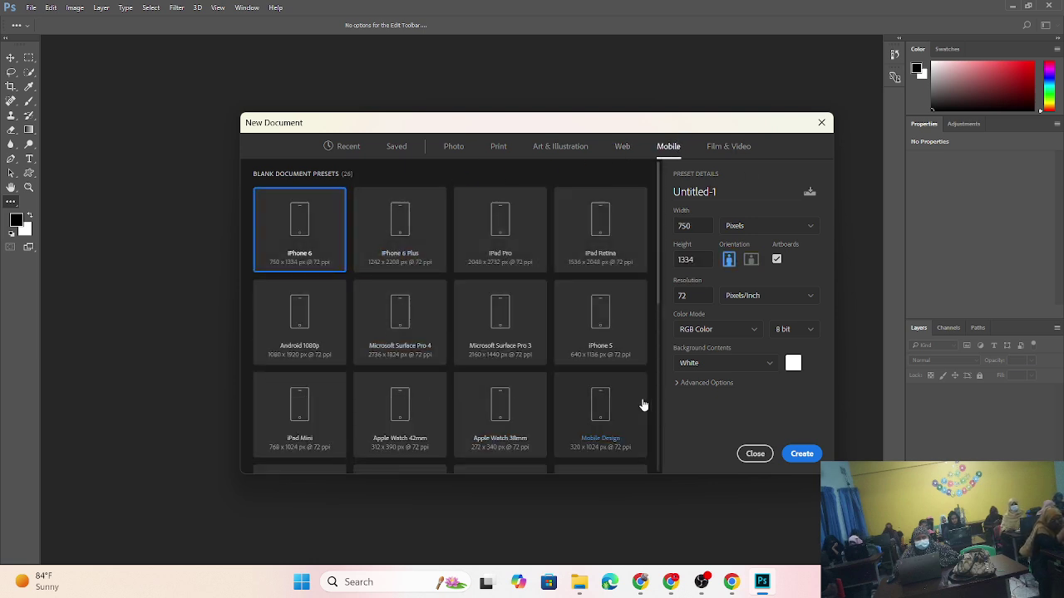
click(731, 150)
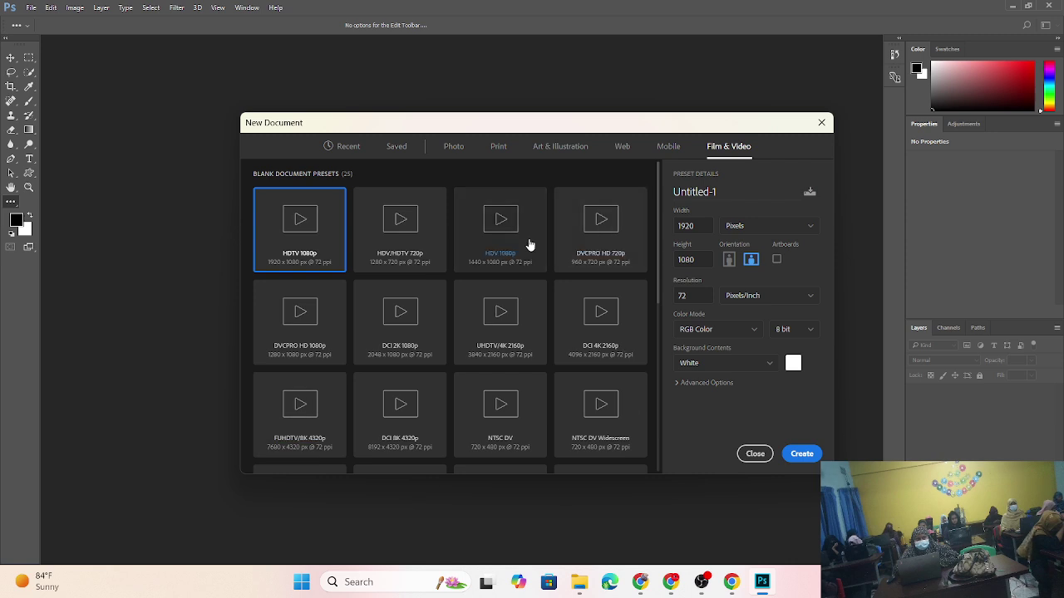
click(387, 150)
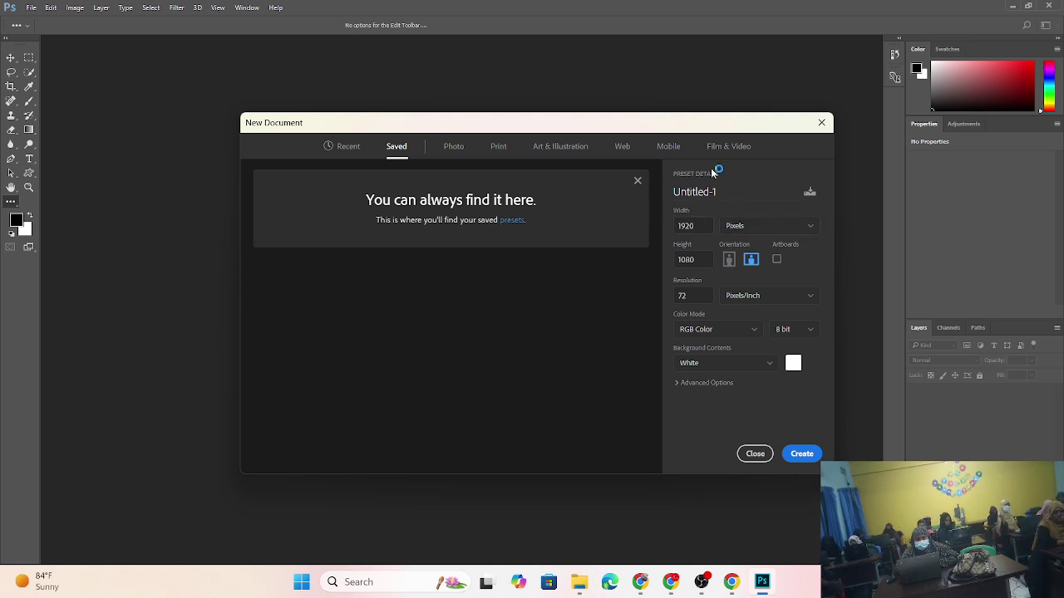
click(821, 122)
- Reopen File > New at the default 7 × 5 inches, keep inches, and show the Color Mode choices
click(26, 7)
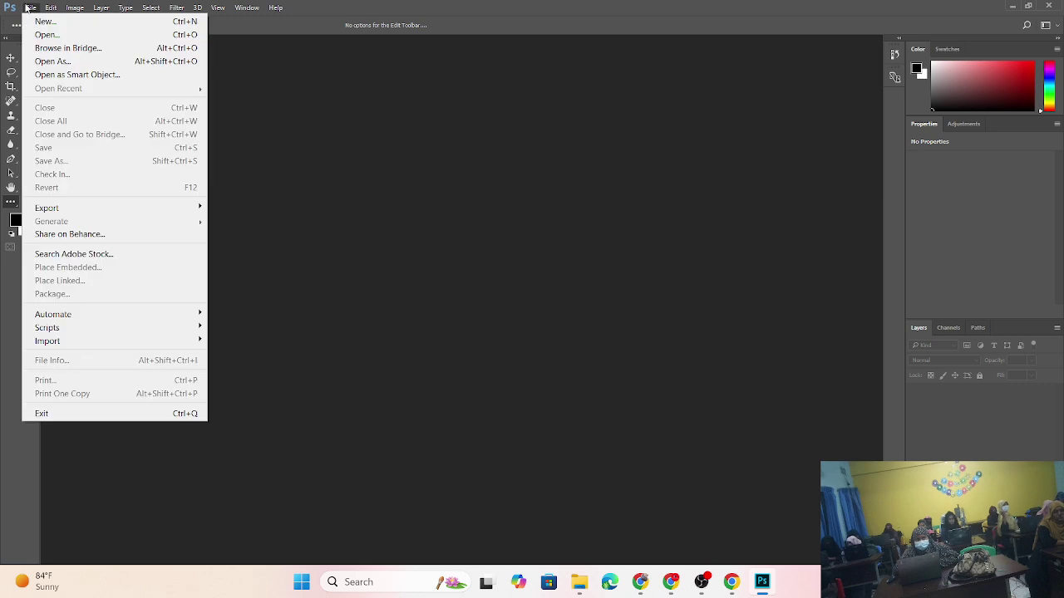
click(40, 21)
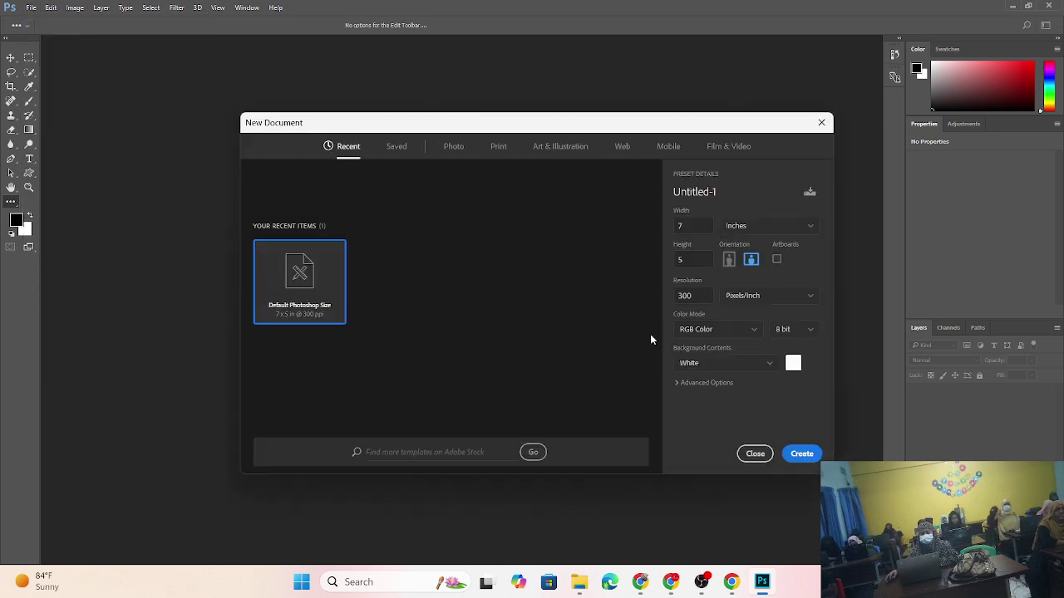
click(775, 228)
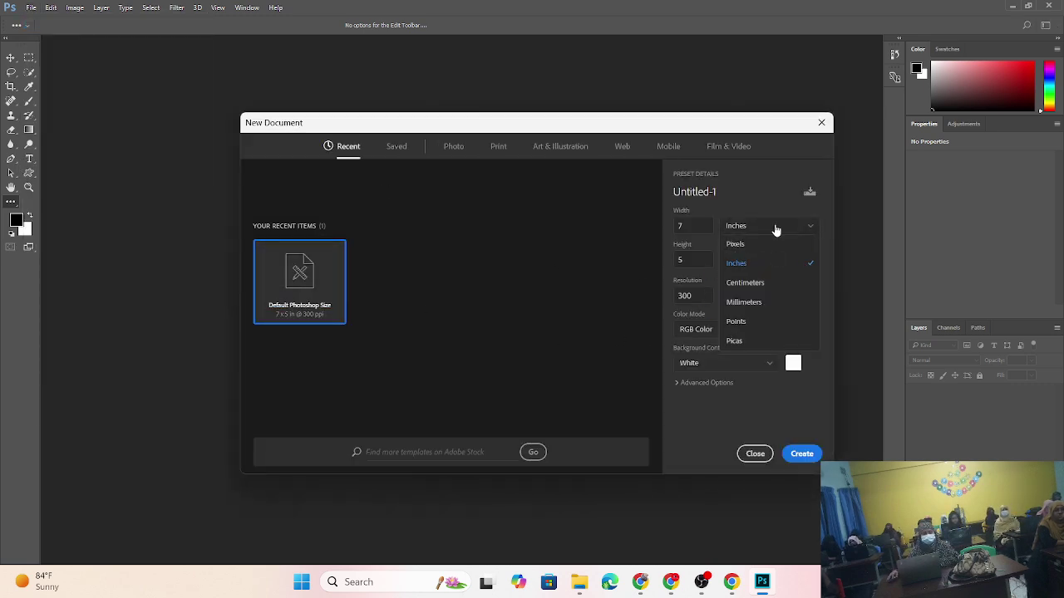
click(640, 241)
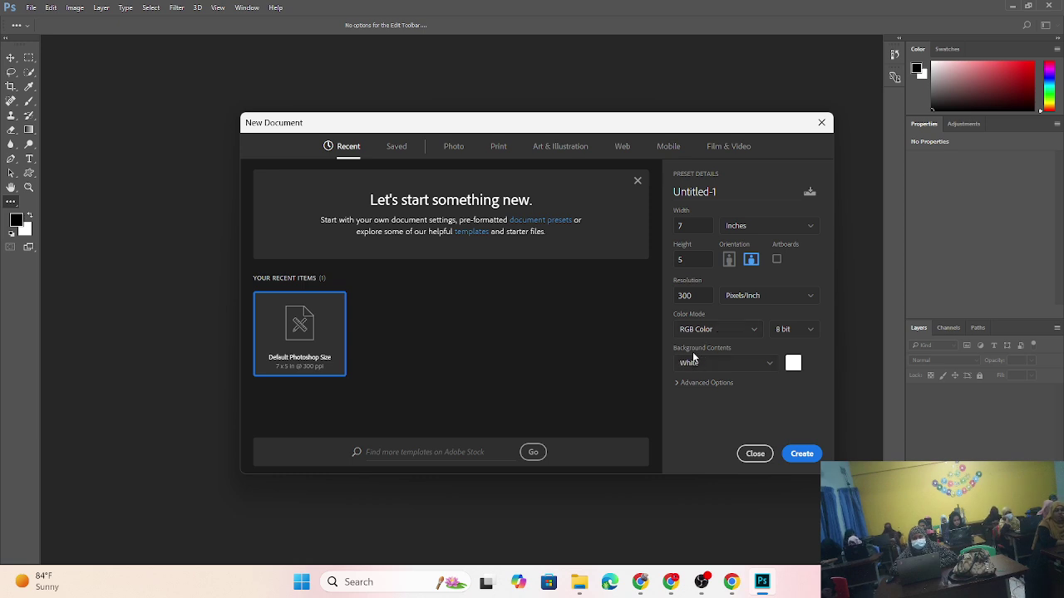
click(754, 333)
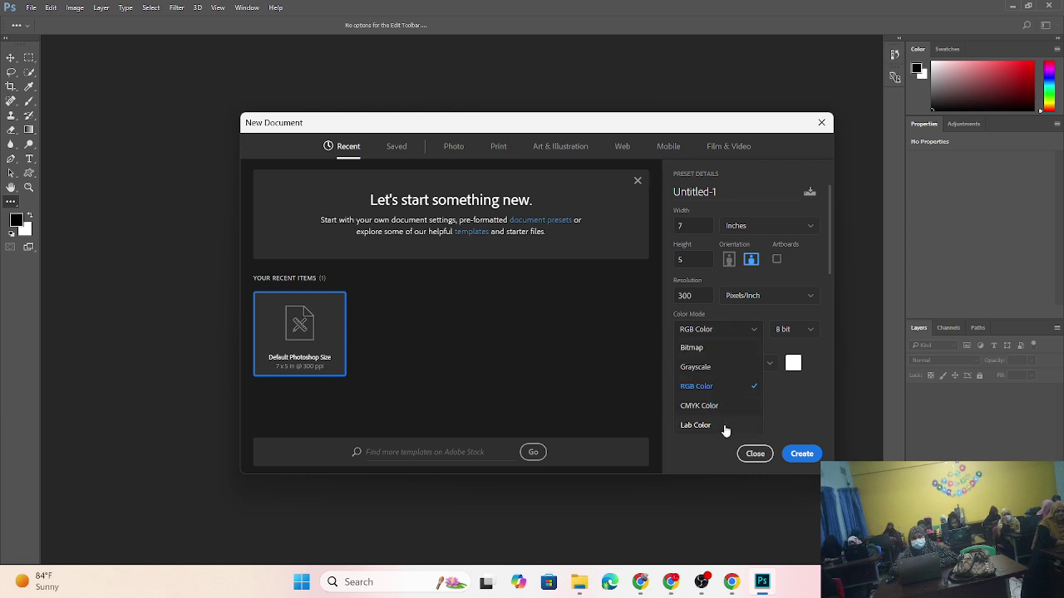
- Review the Color Mode list several times, leaving the document at RGB Color, 8 bit
click(724, 337)
click(724, 335)
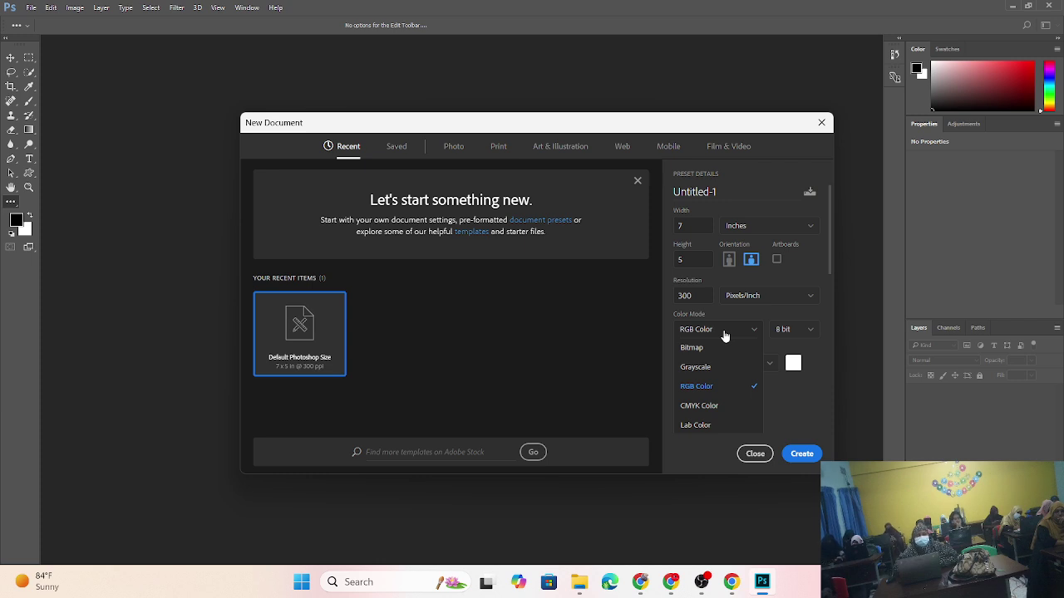
click(725, 335)
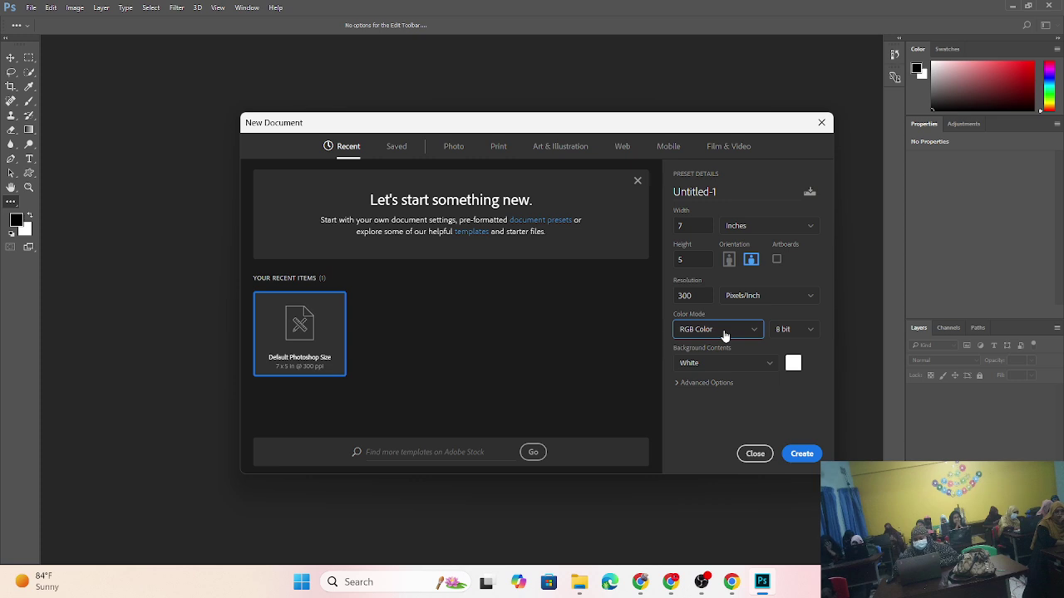
click(725, 335)
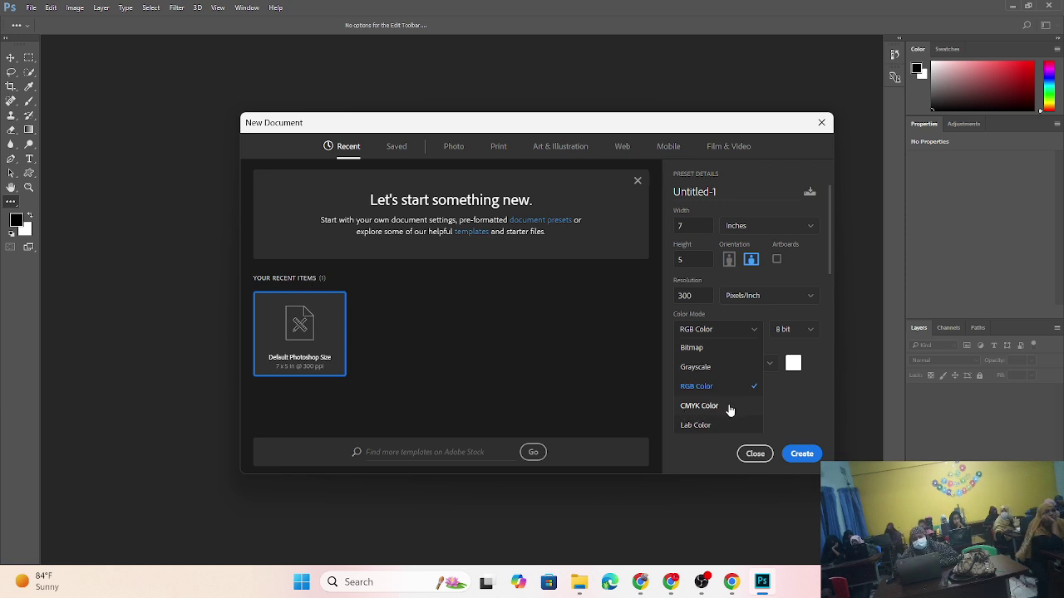
scroll(728, 413, down, 1)
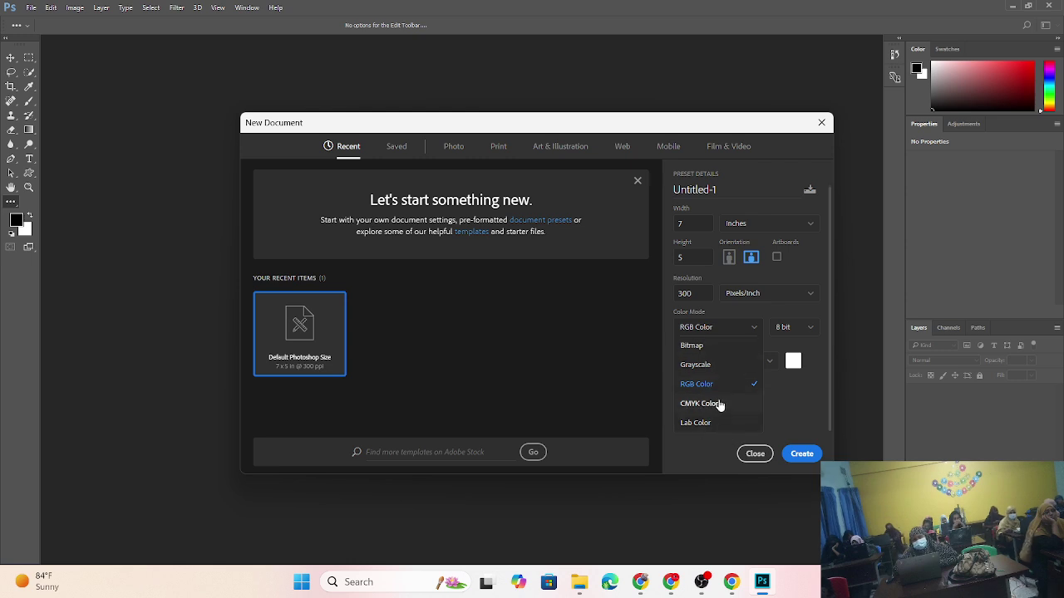
click(737, 500)
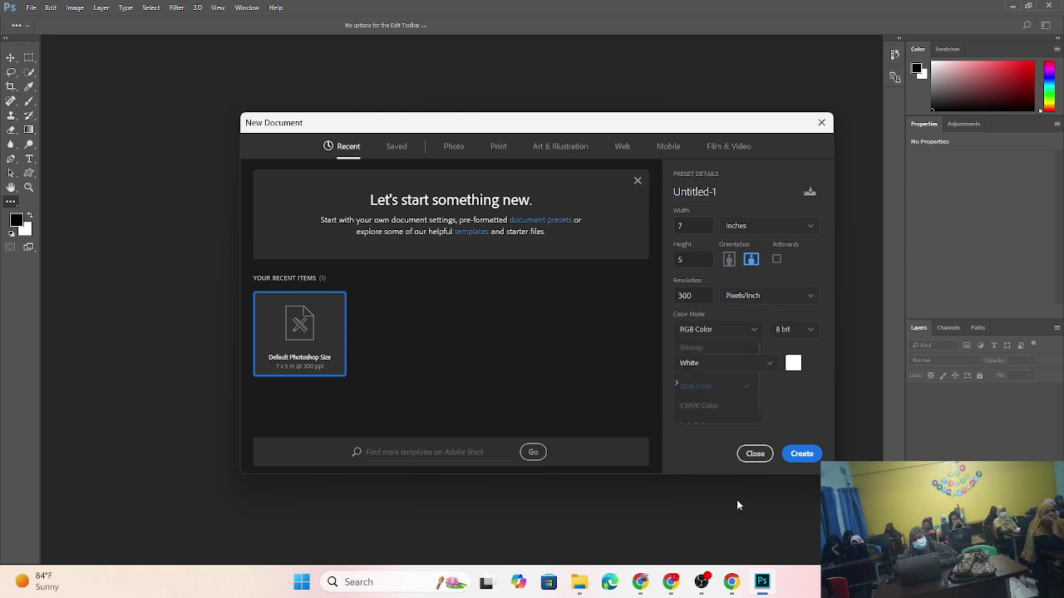
click(727, 330)
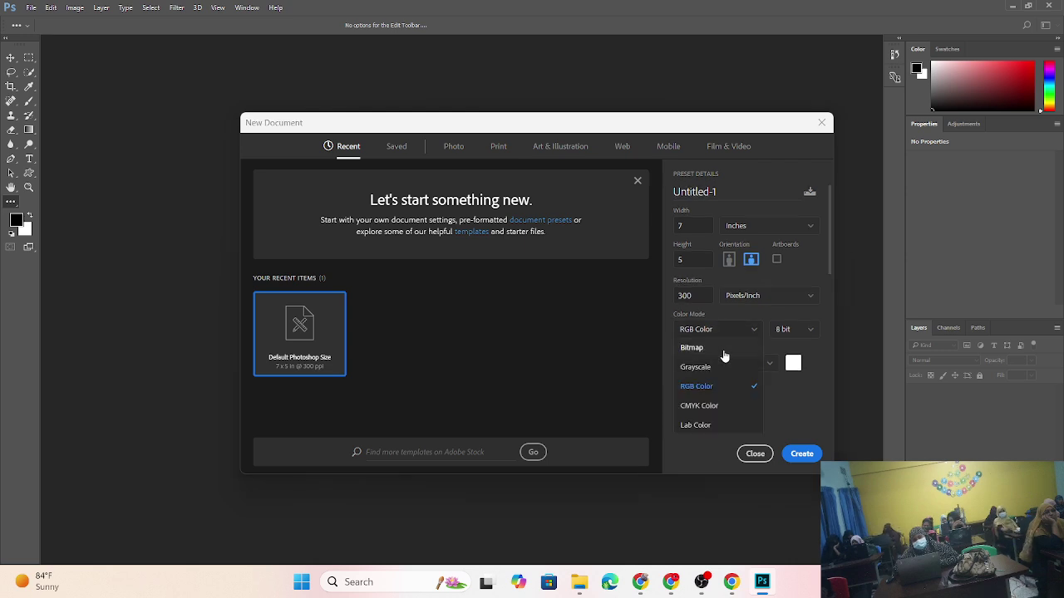
click(719, 391)
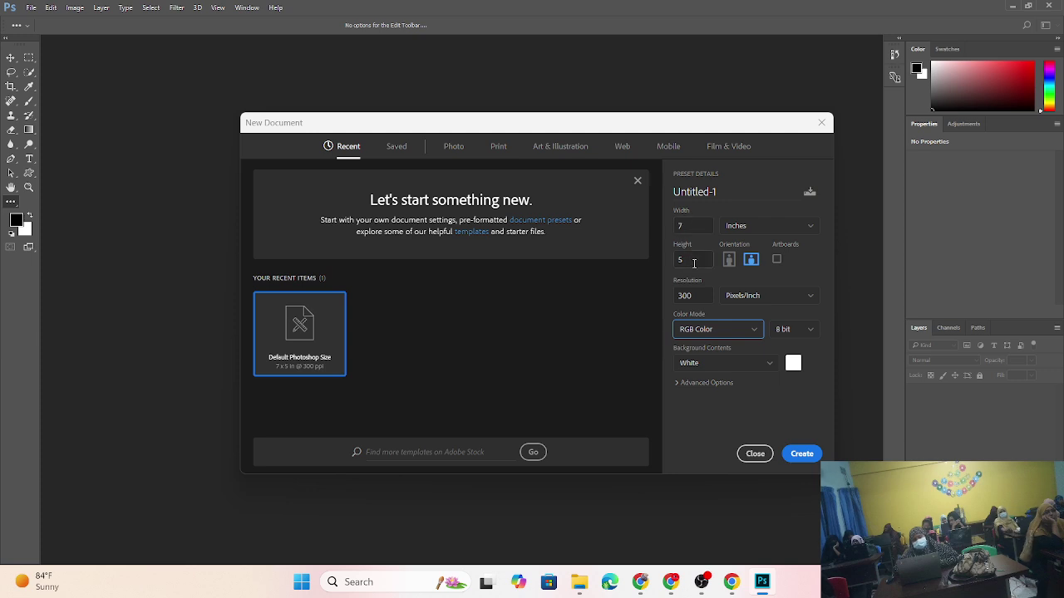
- Change the size units from inches to Pixels, giving a 2100 × 1500 canvas at 300 ppi
click(752, 226)
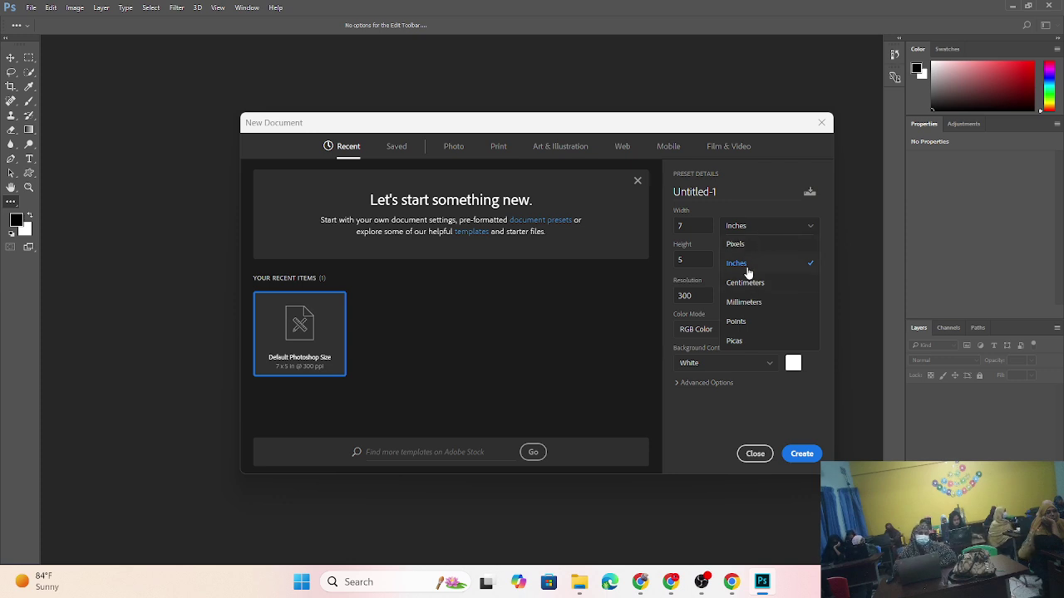
click(746, 265)
click(749, 228)
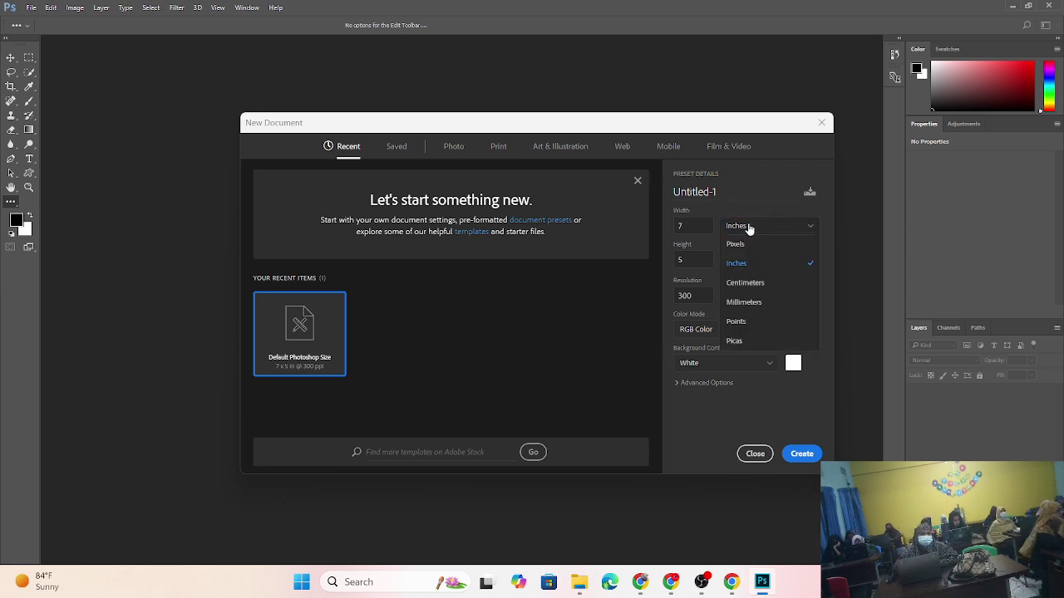
click(748, 226)
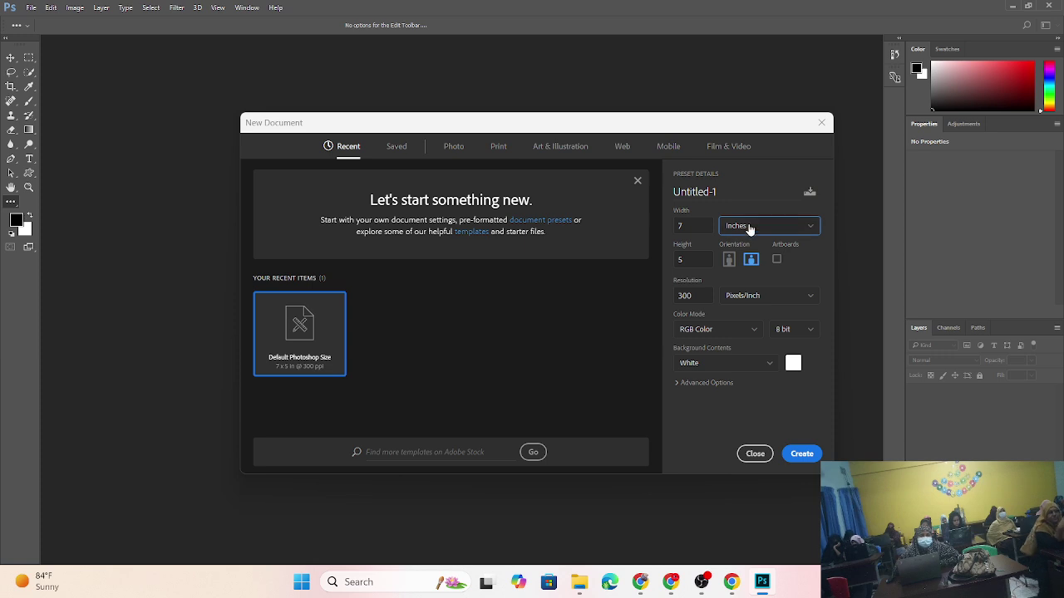
click(749, 227)
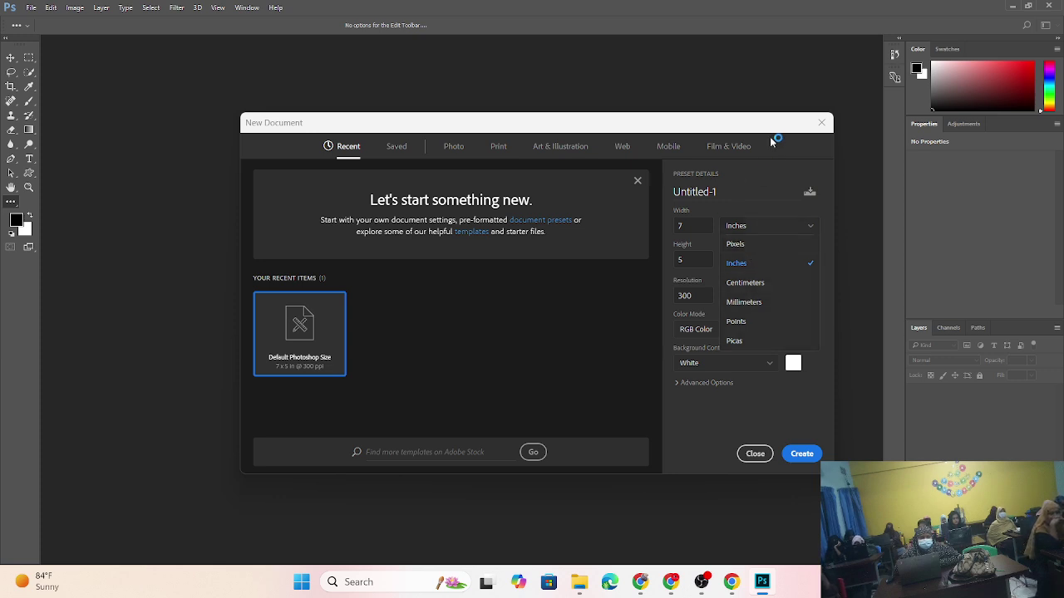
click(771, 133)
click(747, 236)
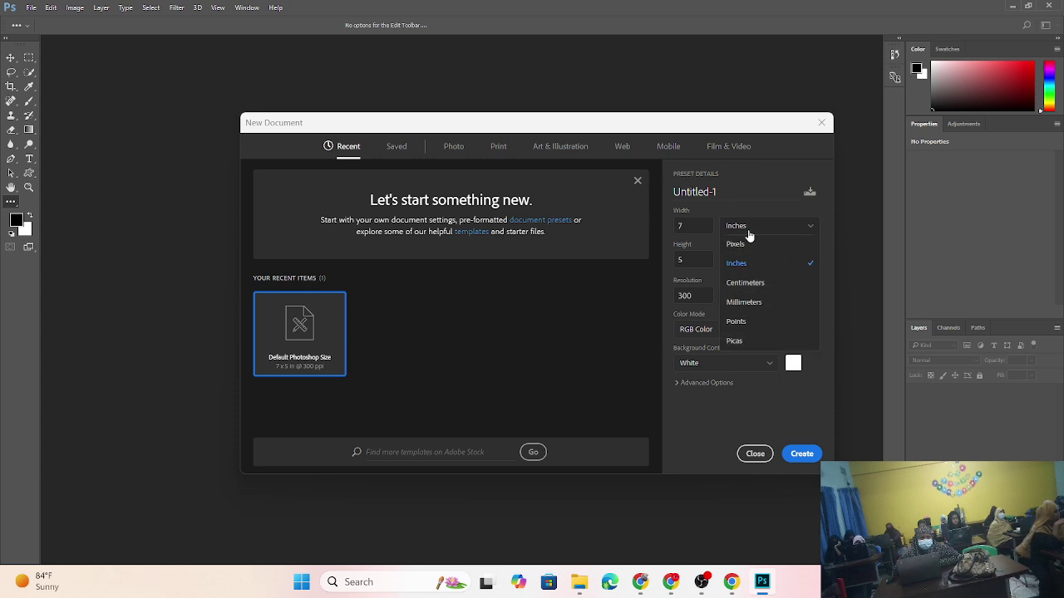
click(747, 233)
click(747, 234)
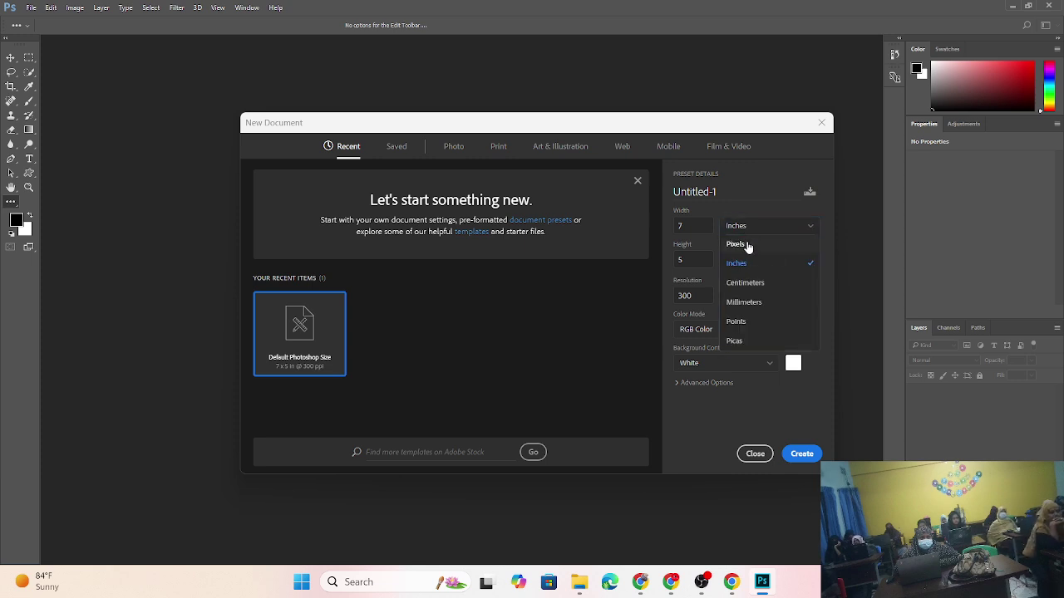
click(751, 228)
click(752, 228)
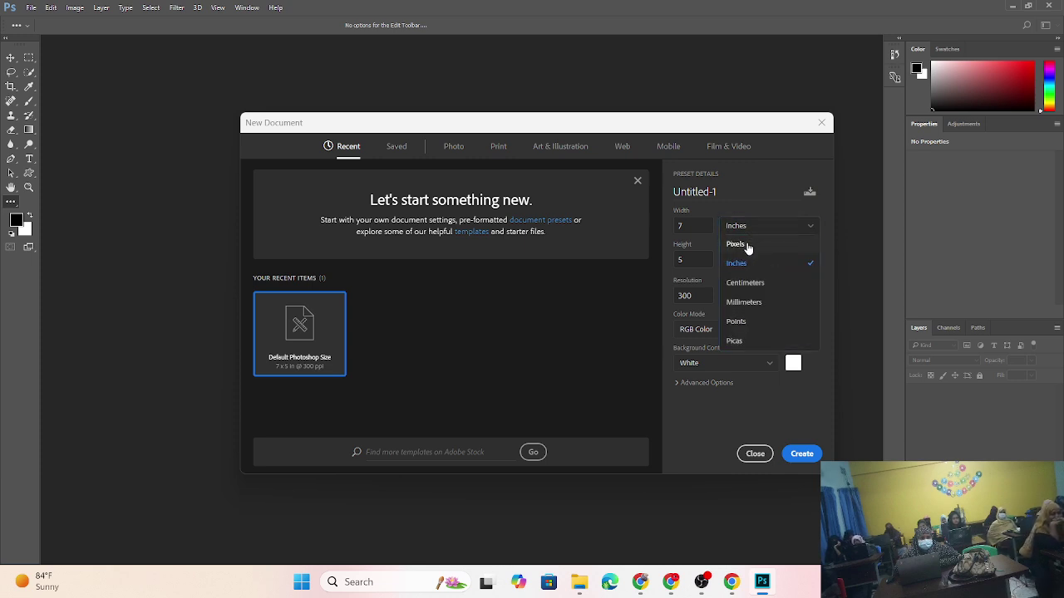
click(748, 240)
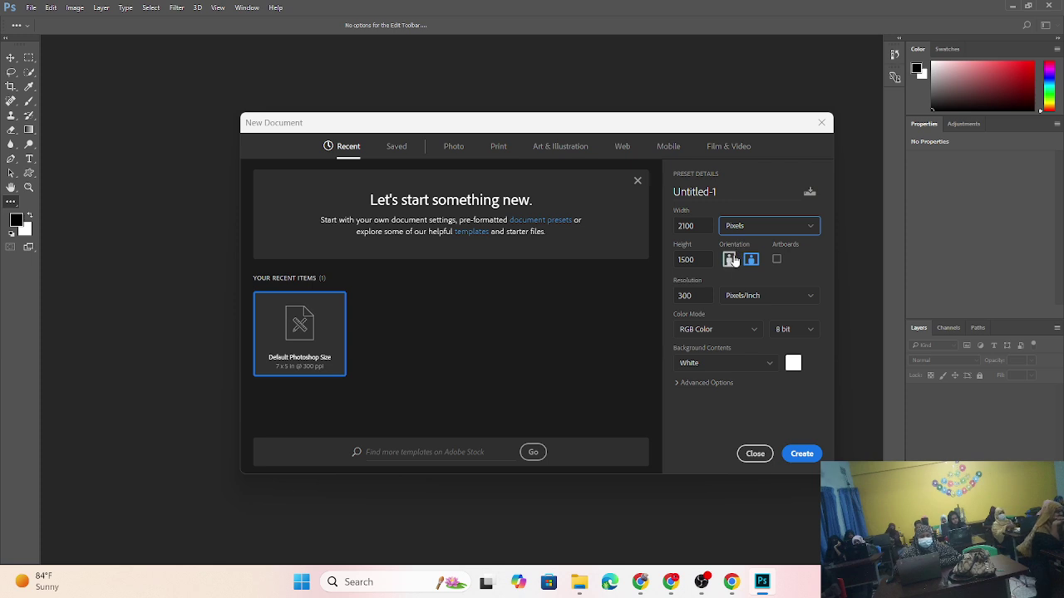
- Set the page to portrait orientation (1500 × 2100 pixels) and keep the 8 bit depth
click(731, 262)
click(729, 261)
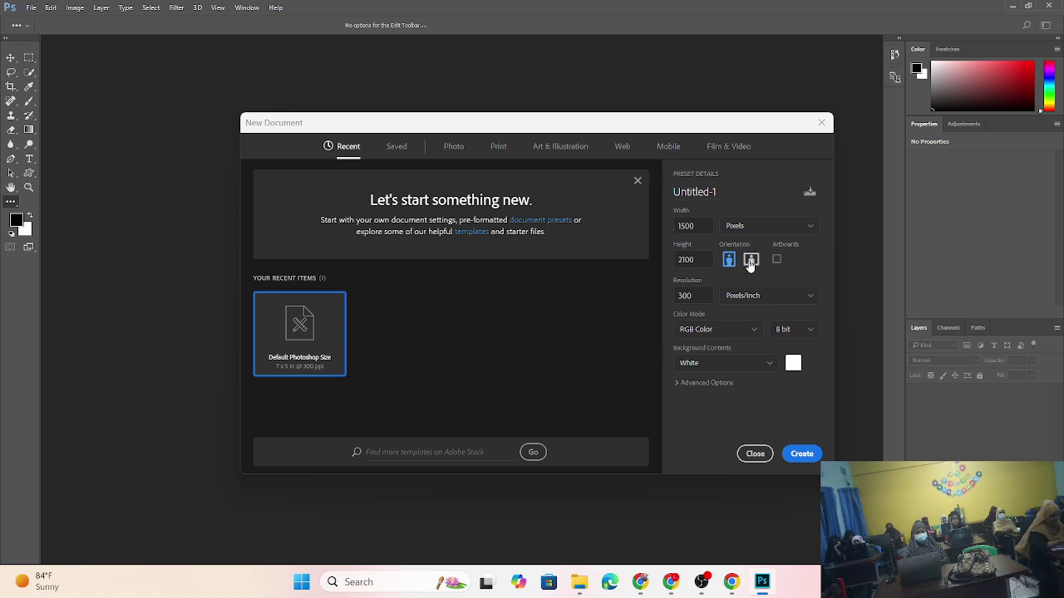
click(750, 262)
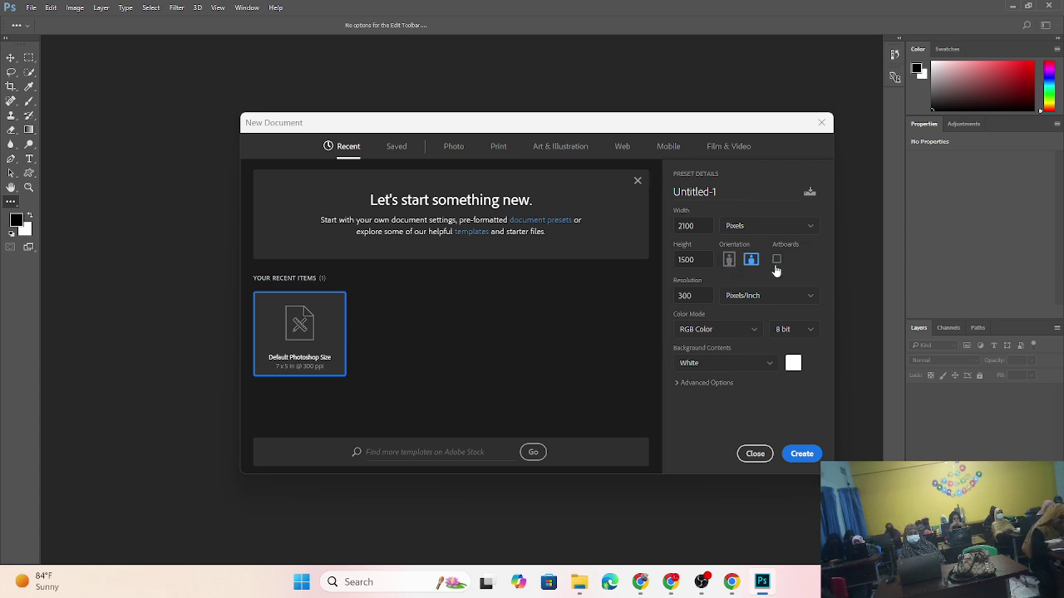
click(730, 260)
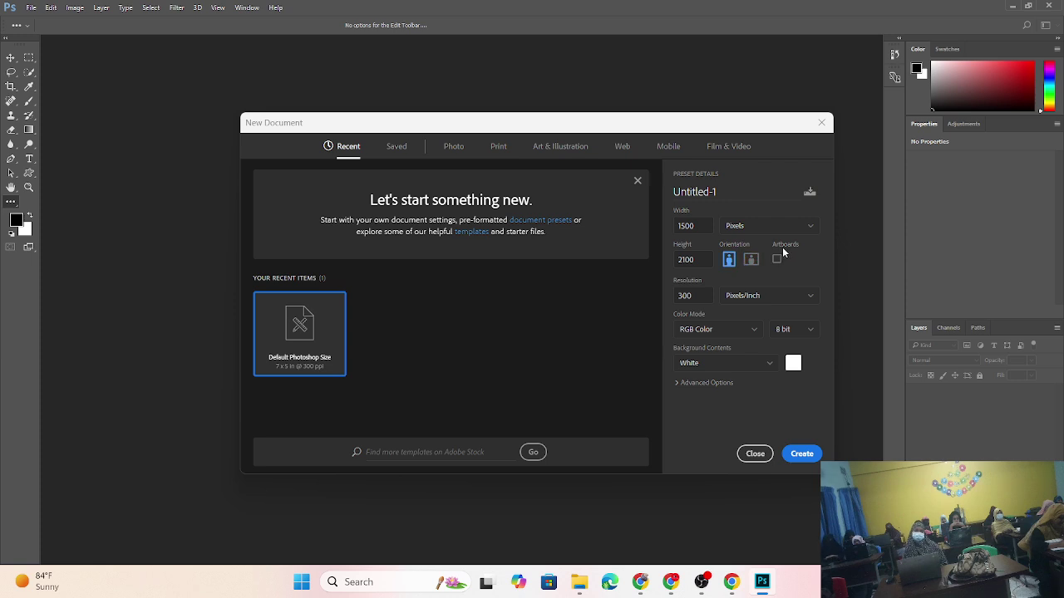
click(796, 333)
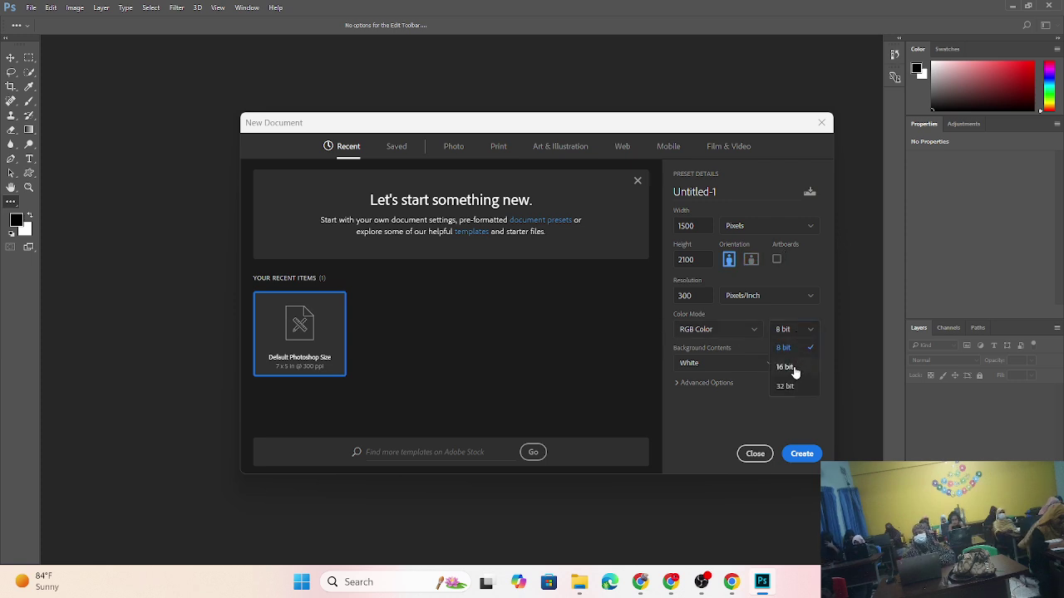
click(697, 406)
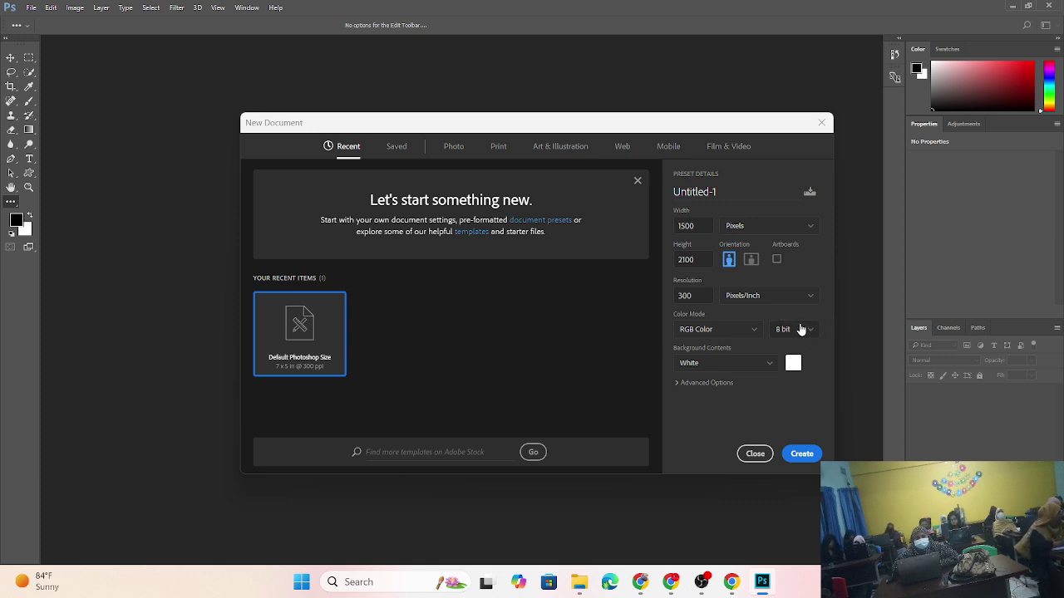
- Switch size units back to inches (5 × 7), keep Pixels/Inch, and expand Advanced Options
click(754, 228)
click(749, 262)
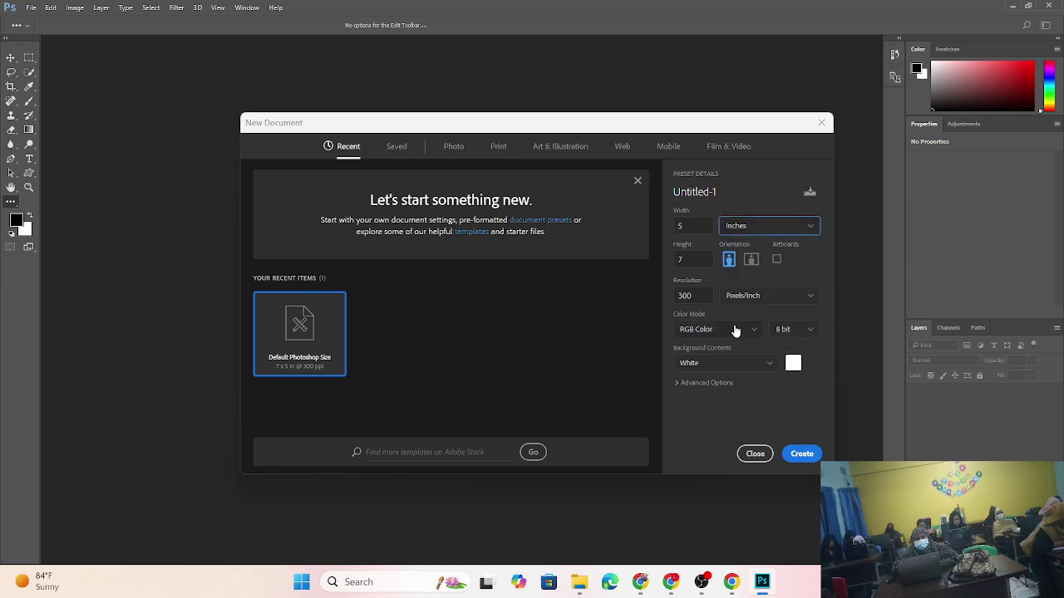
click(743, 231)
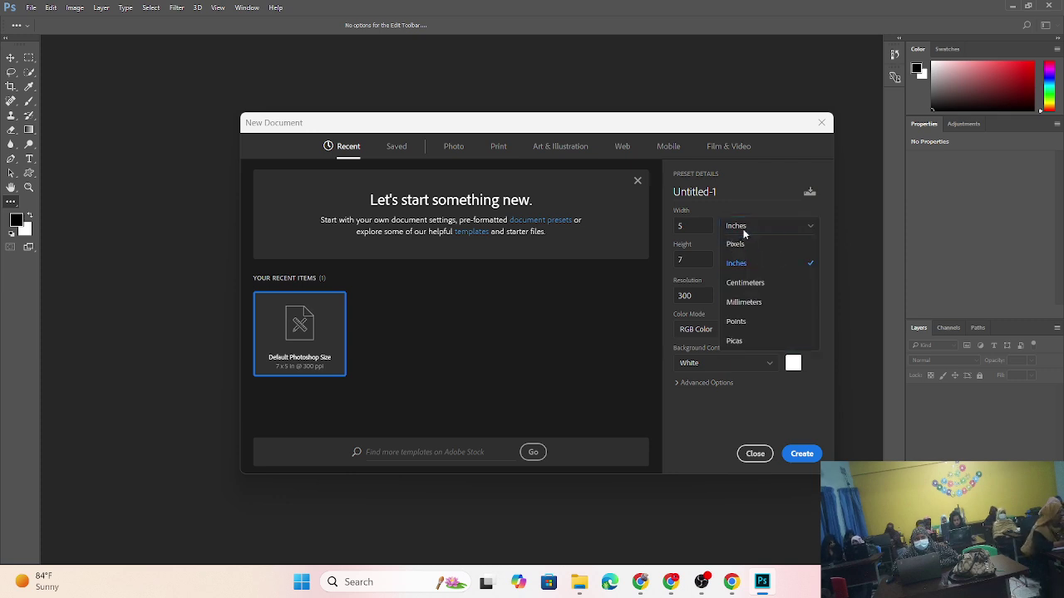
click(743, 231)
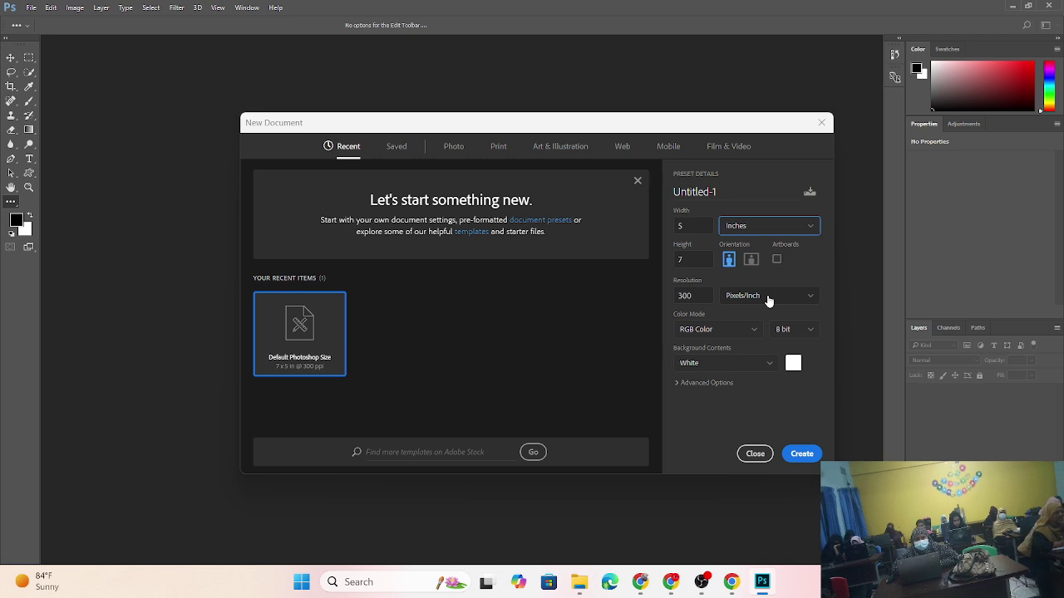
click(743, 301)
click(742, 296)
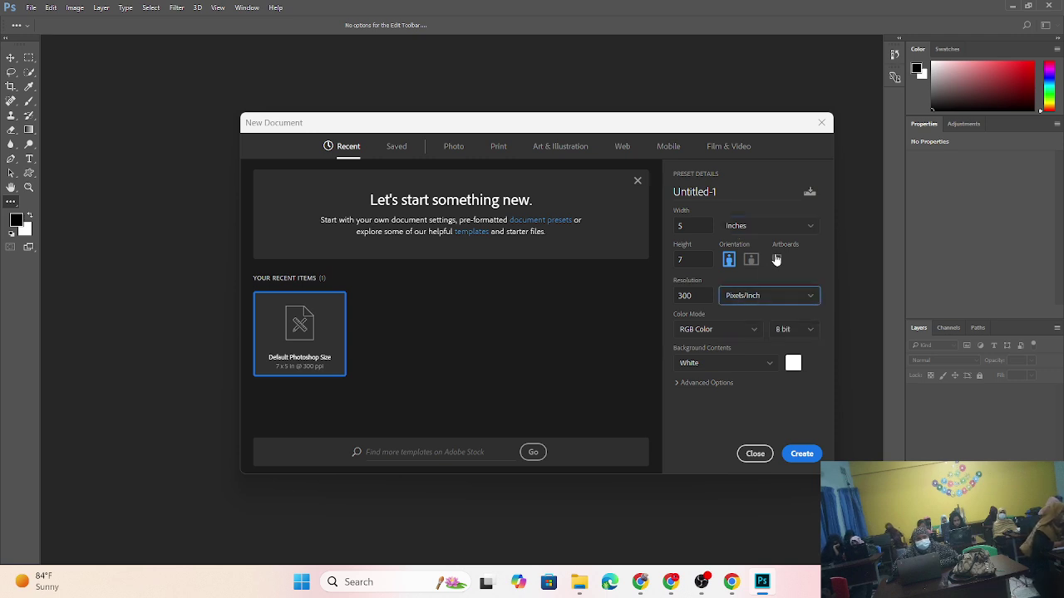
click(782, 228)
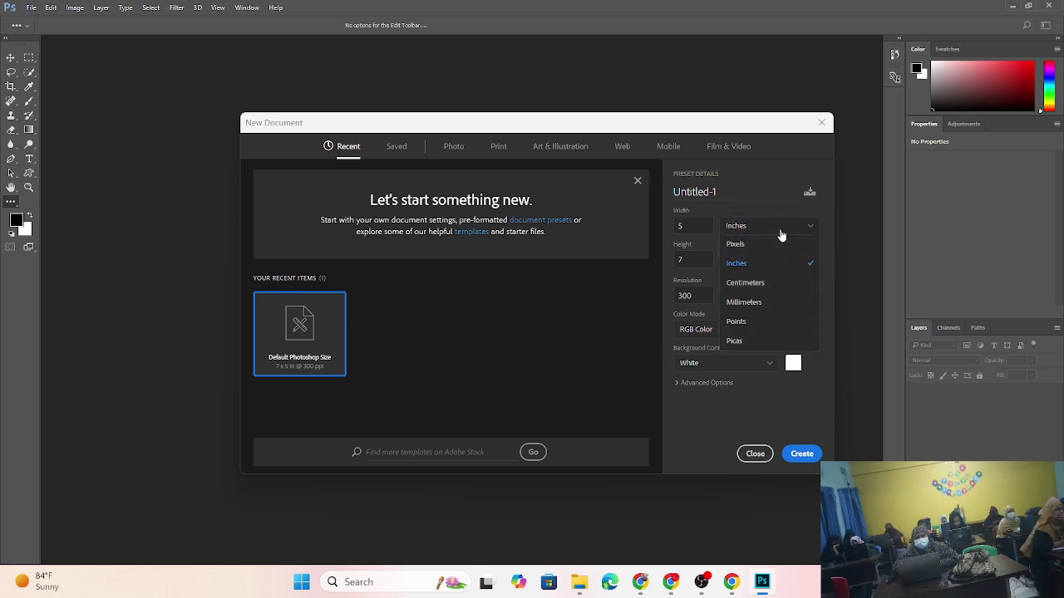
click(769, 384)
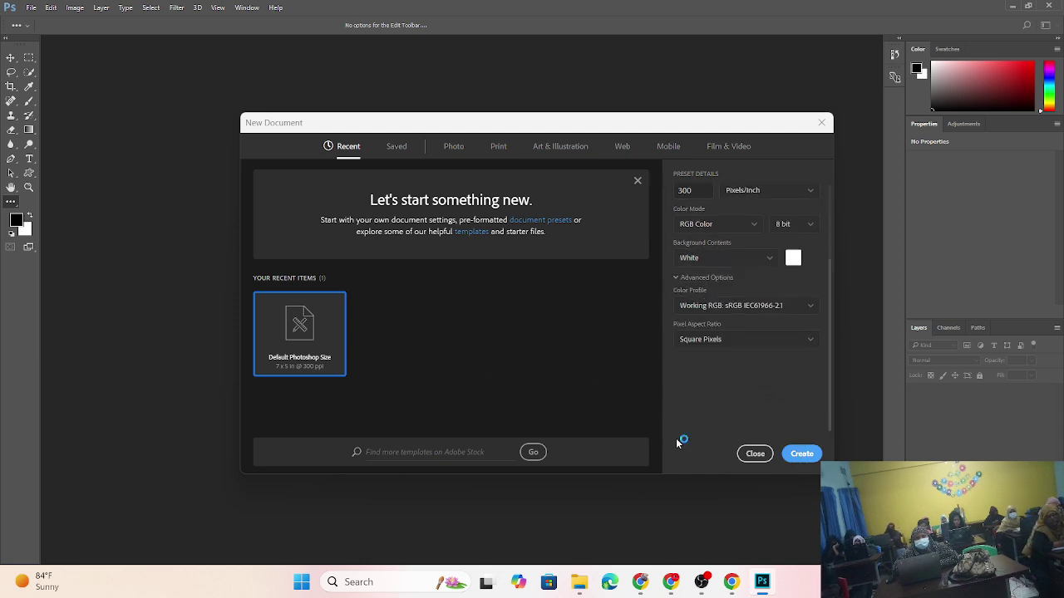
- Create Untitled-1 at 5 × 7 inches, dismiss the VRAM warning, and browse the File, Layer and Window menus
click(801, 452)
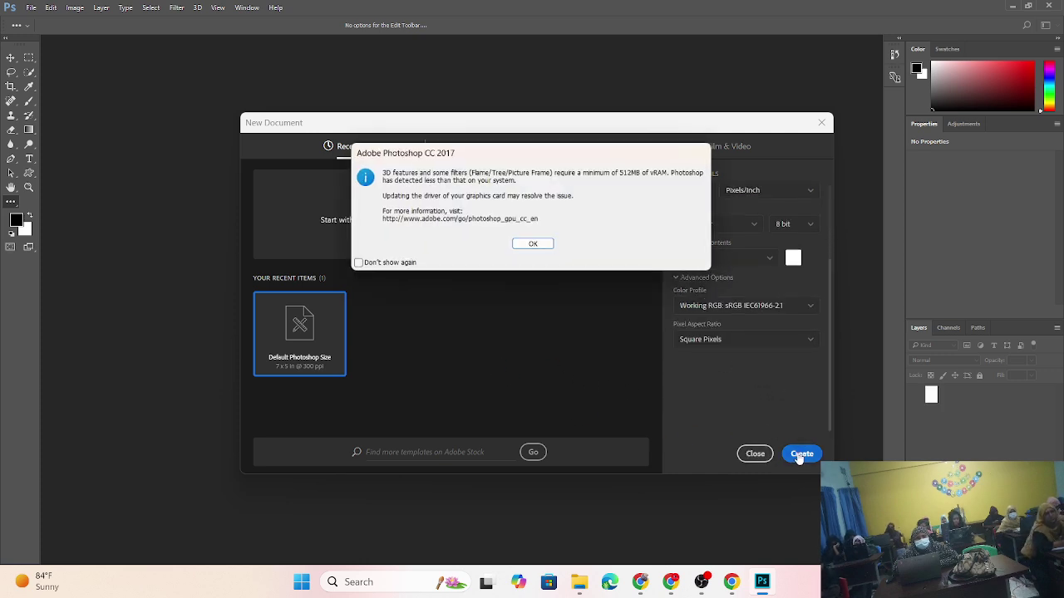
click(533, 244)
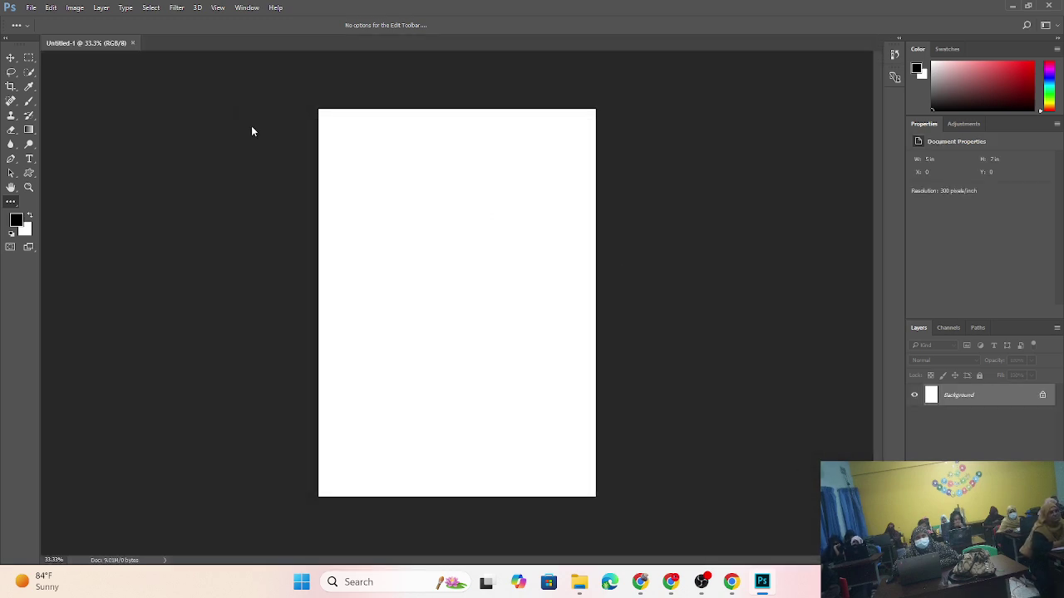
click(51, 8)
mouse_move(31, 7)
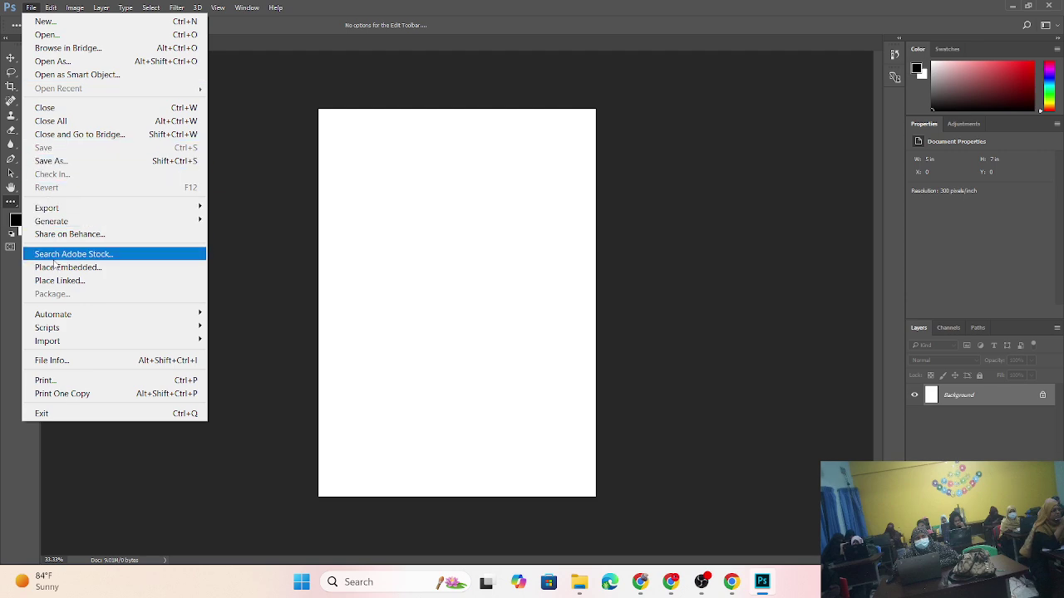
mouse_move(99, 8)
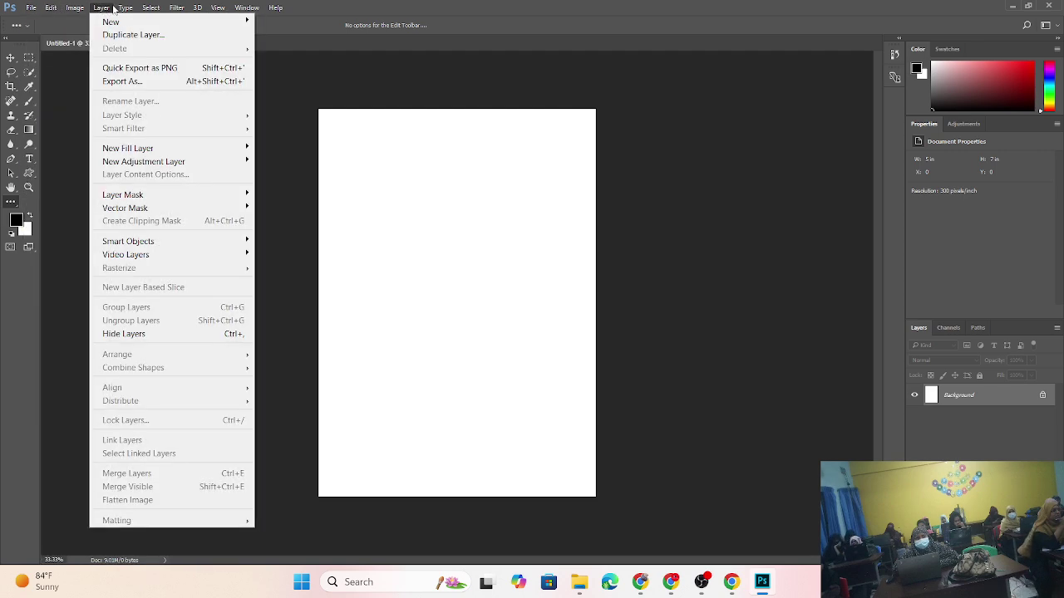
click(150, 8)
click(197, 8)
mouse_move(247, 7)
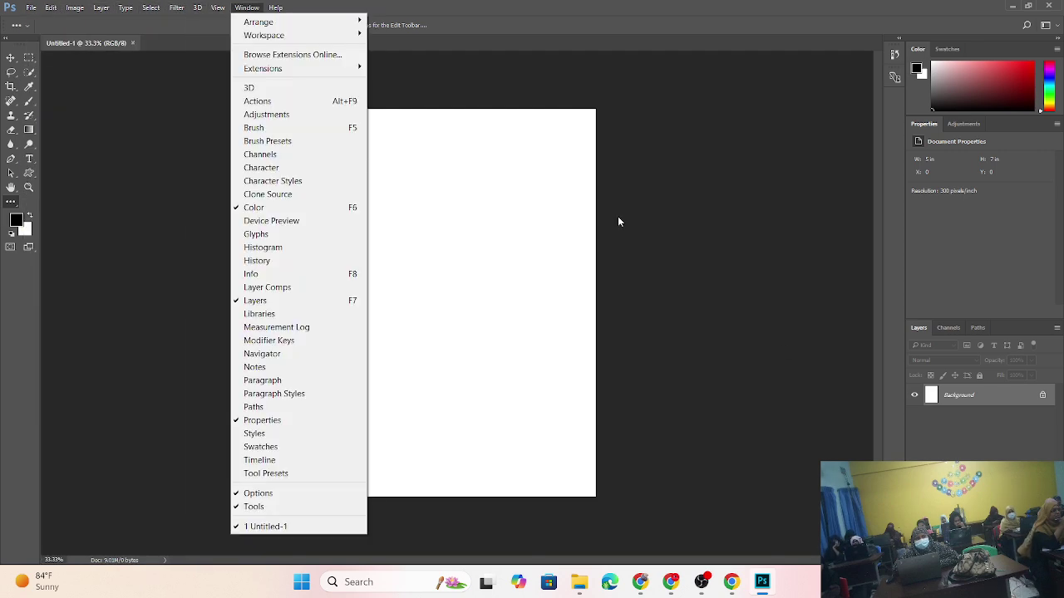
click(735, 349)
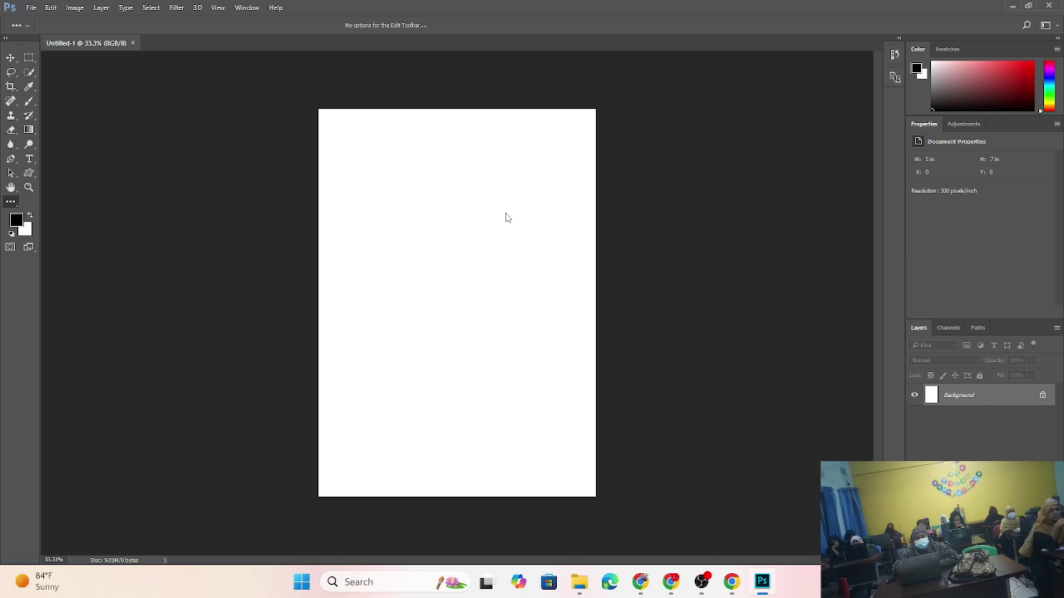
- Create Untitled-2 from the A4 print preset, 210 × 297 mm at 300 ppi
click(31, 8)
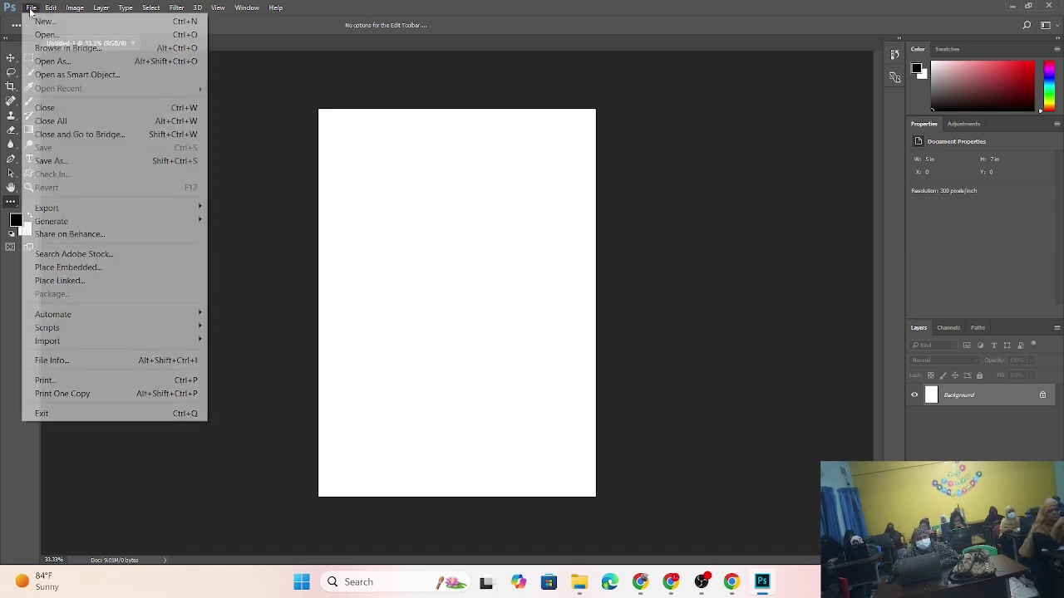
click(43, 23)
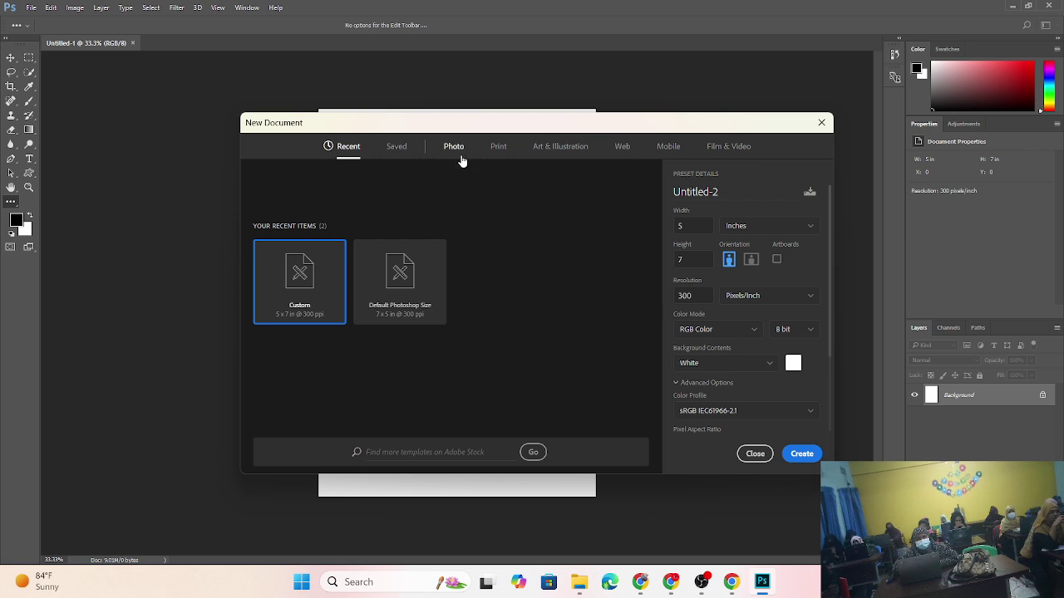
click(461, 154)
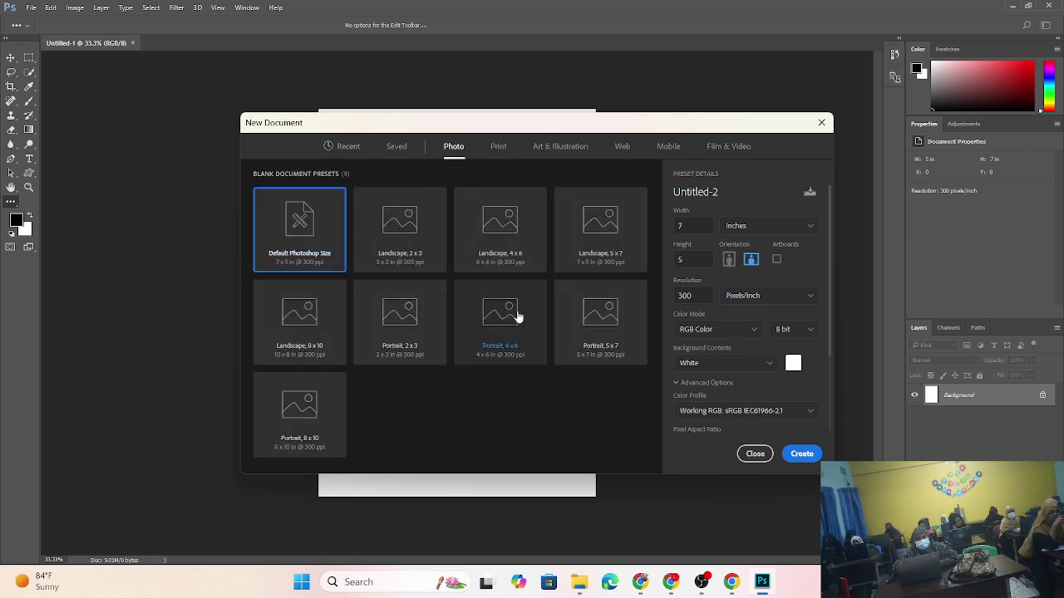
click(499, 149)
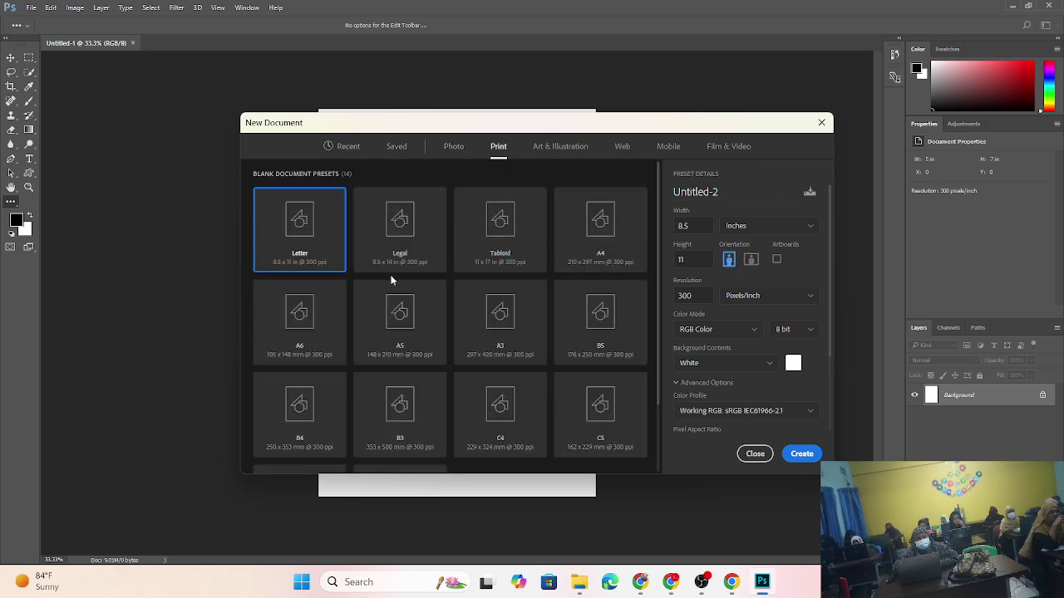
double_click(600, 260)
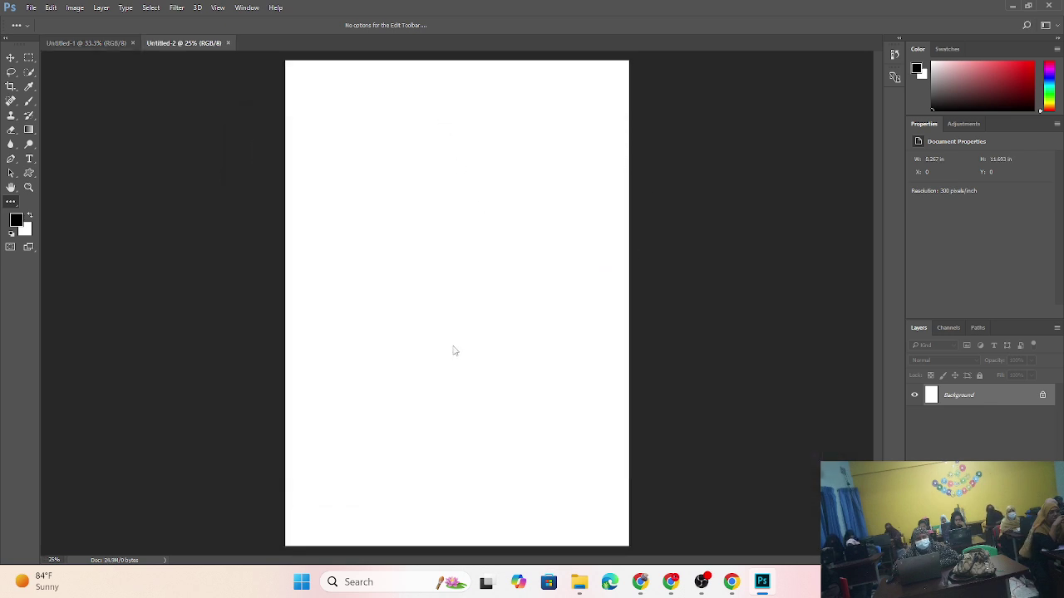
click(31, 7)
- Start a third new document from the Print presets and switch units to inches, giving Letter 8.5 × 11
click(41, 20)
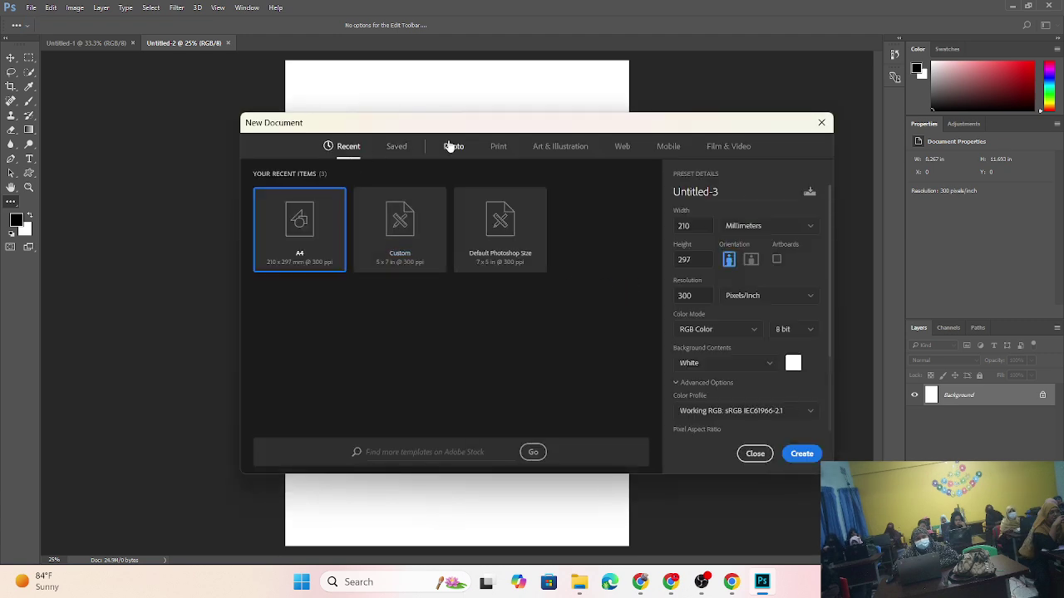
click(452, 147)
click(499, 147)
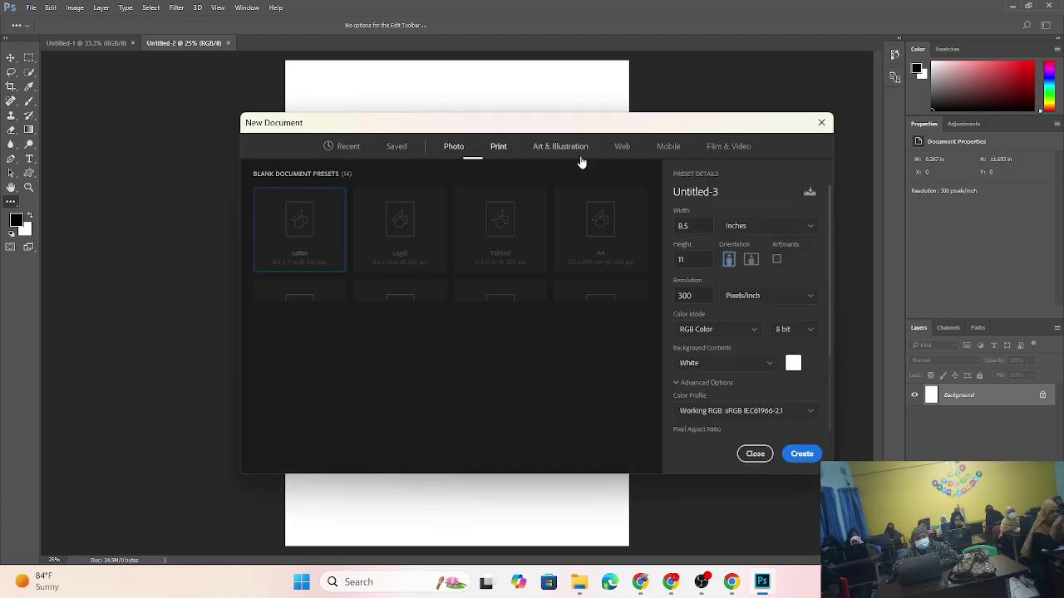
click(573, 152)
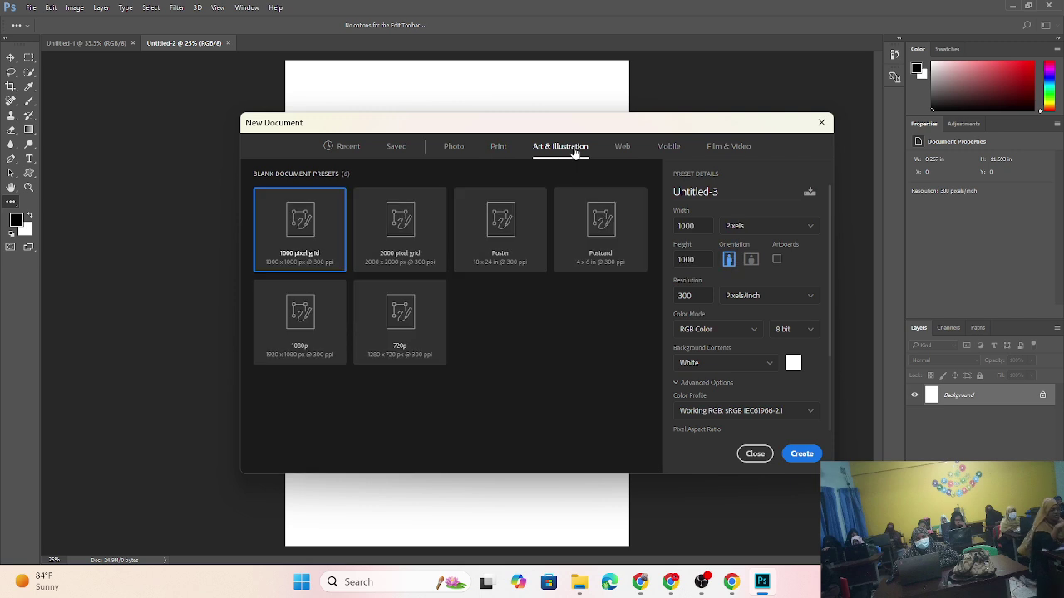
click(498, 149)
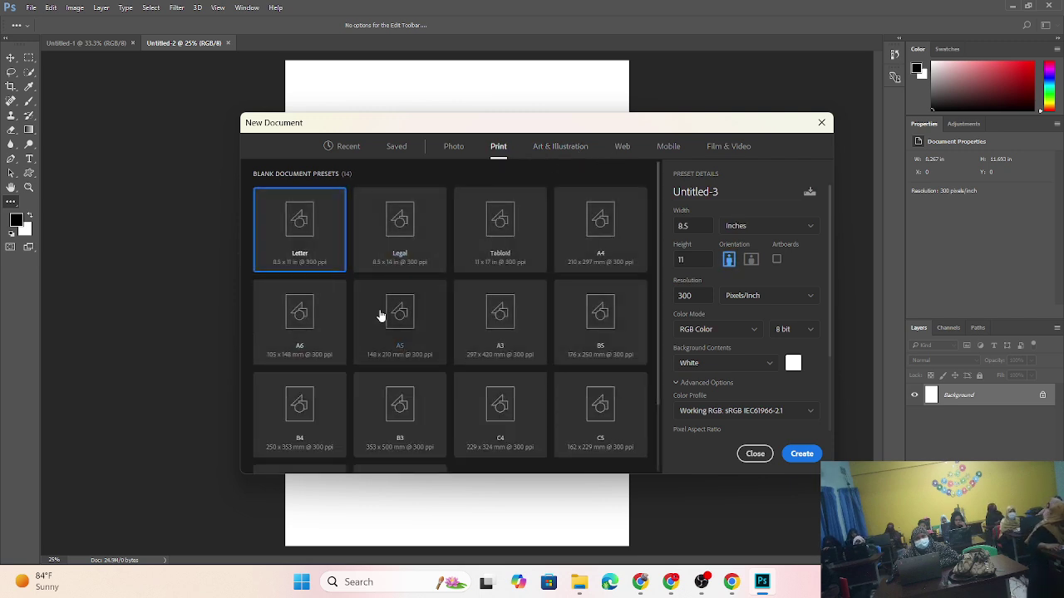
click(588, 238)
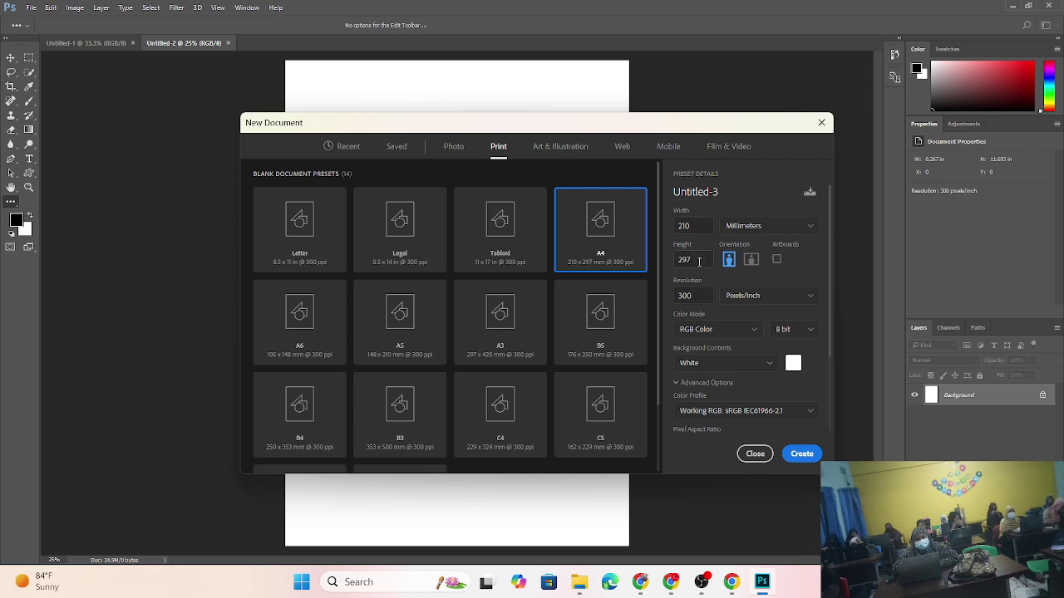
click(747, 232)
click(736, 263)
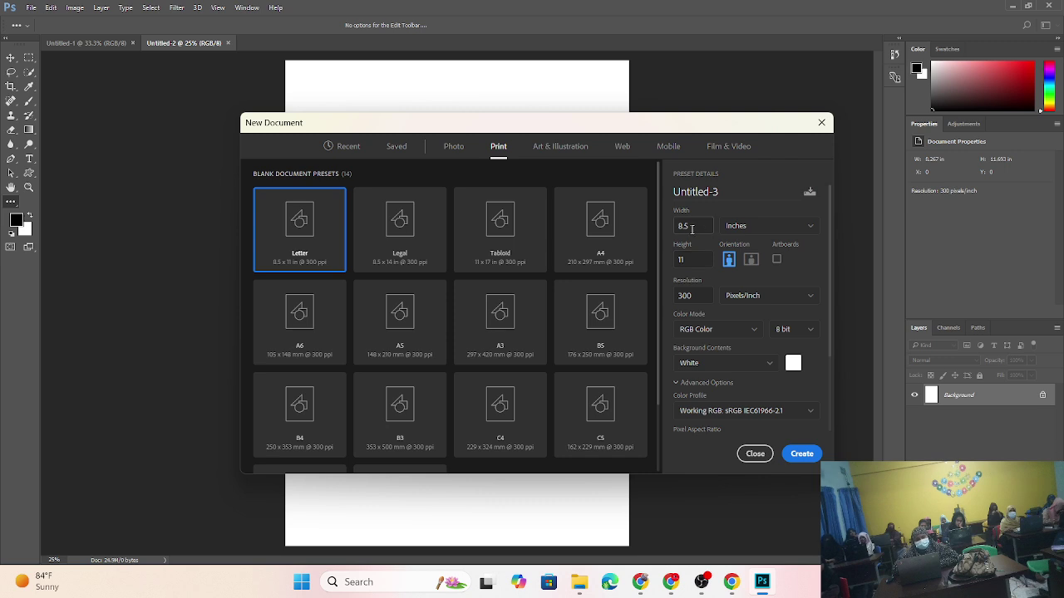
- Preview the Letter size in centimeters, then return the size units to pixels
click(765, 228)
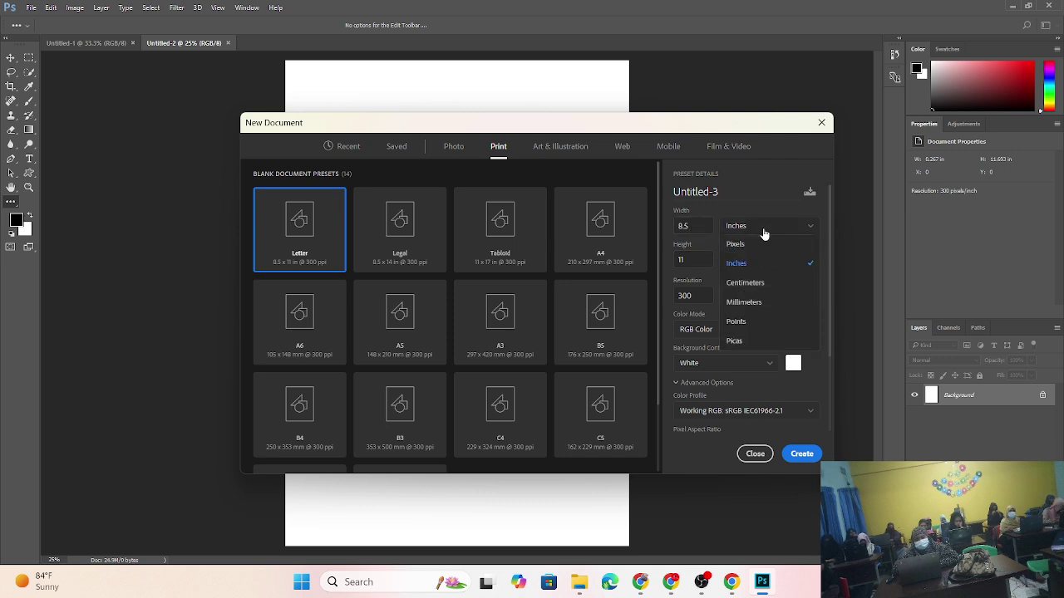
click(752, 283)
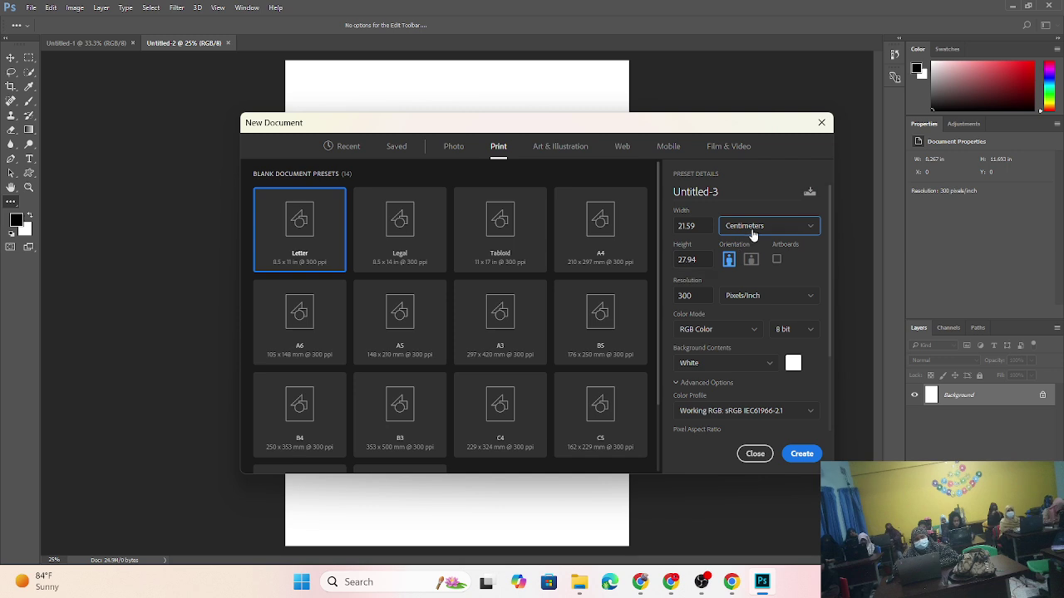
click(753, 229)
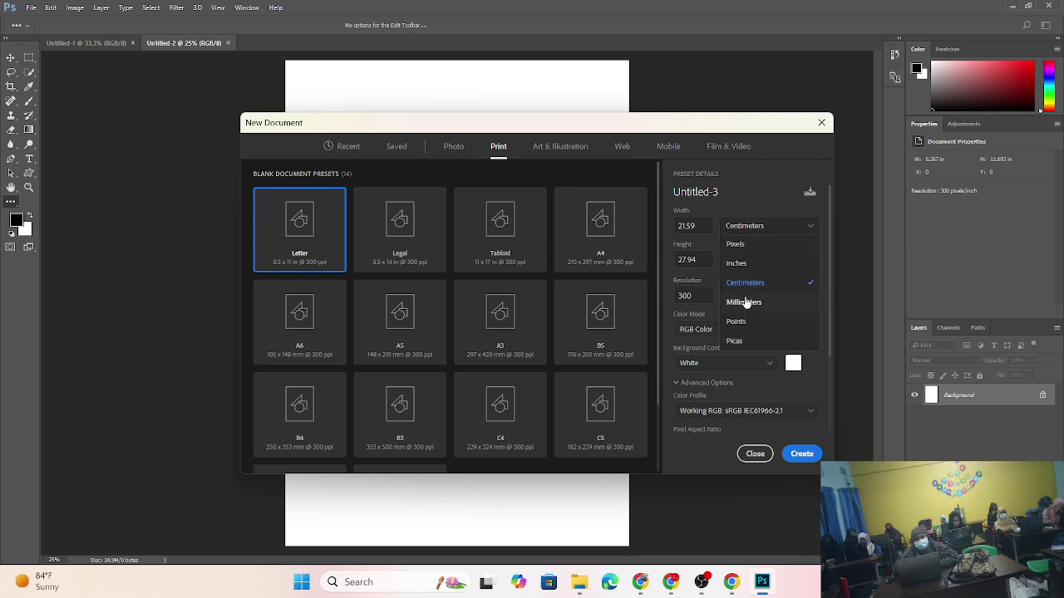
click(739, 244)
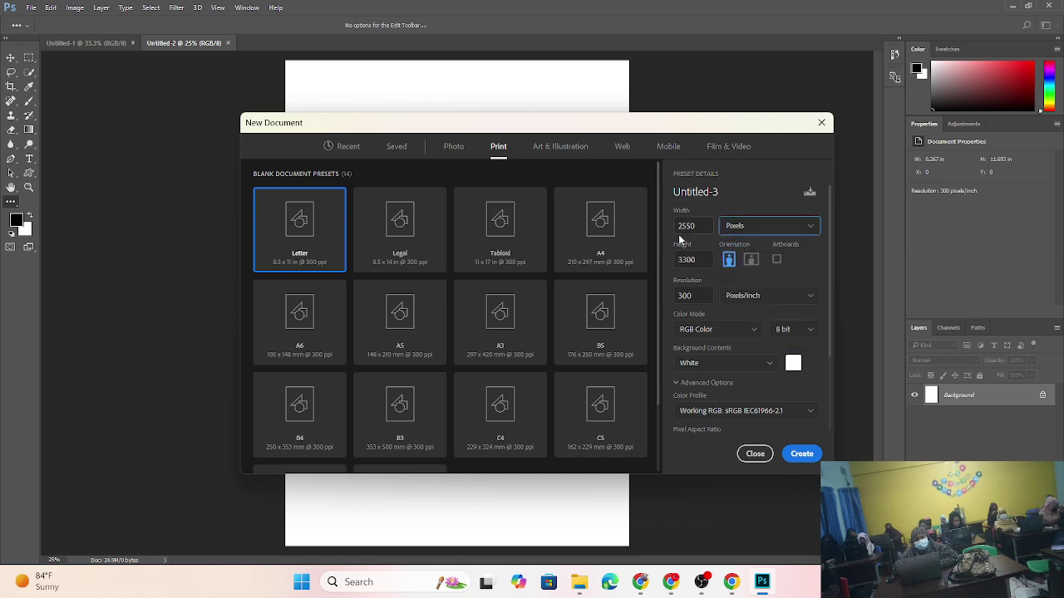
- Compare Letter in points (612×792) and picas (51×66), then return to 2550×3300 pixels
click(759, 232)
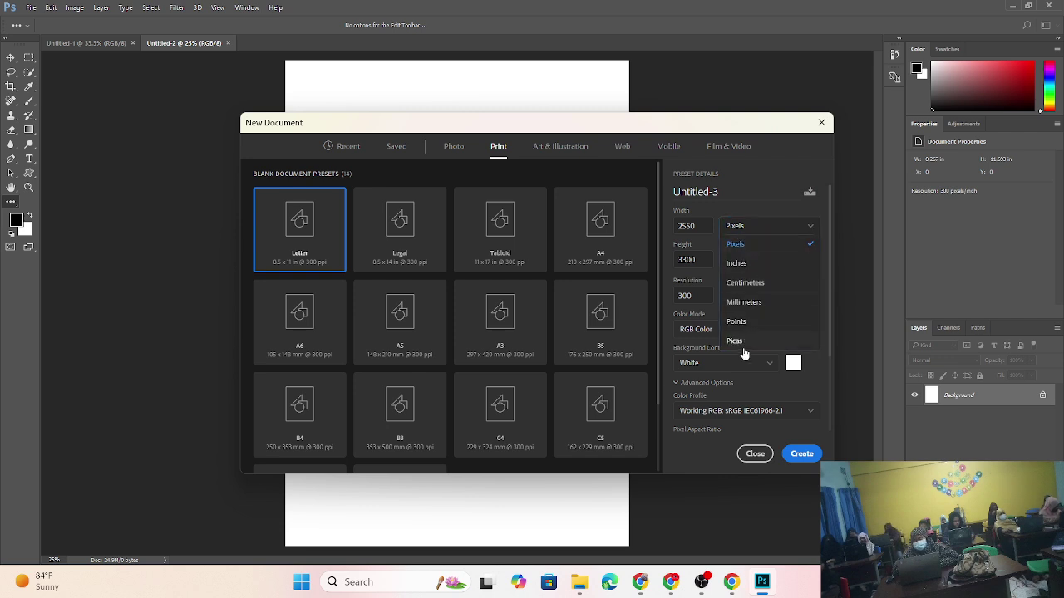
click(737, 321)
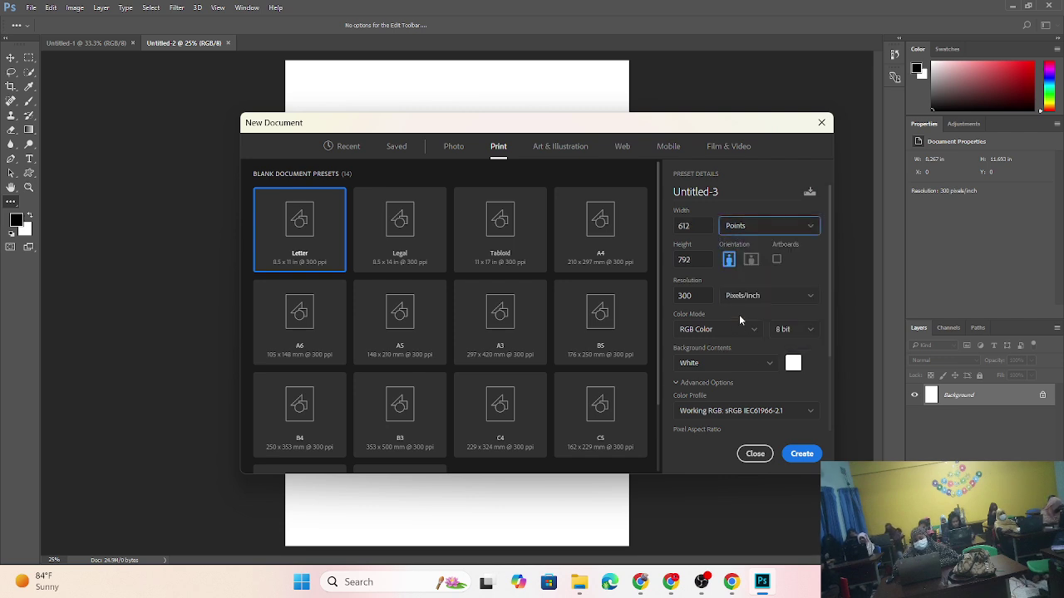
click(733, 226)
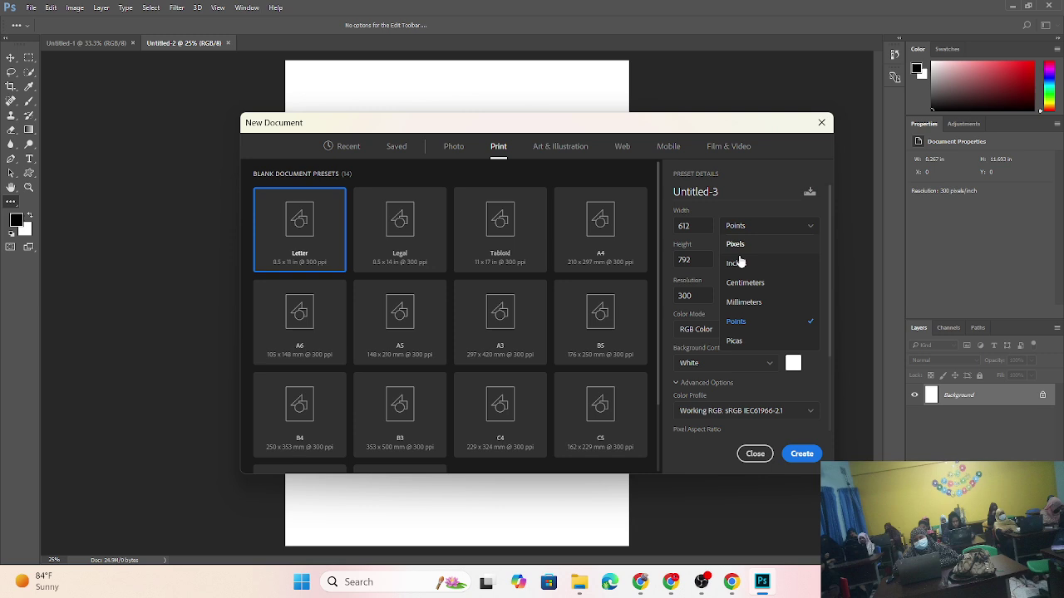
click(746, 341)
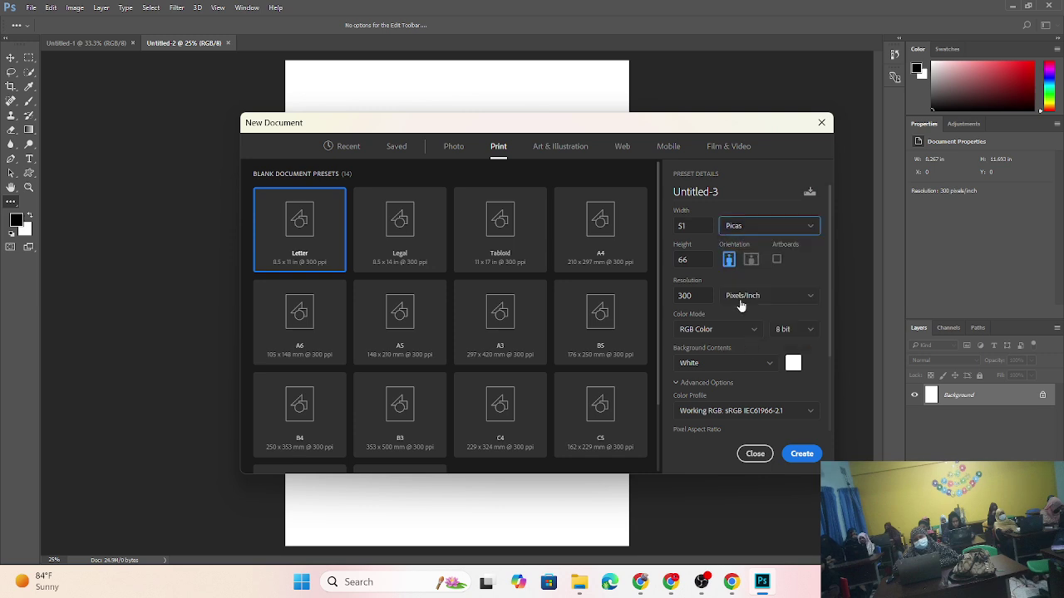
click(772, 233)
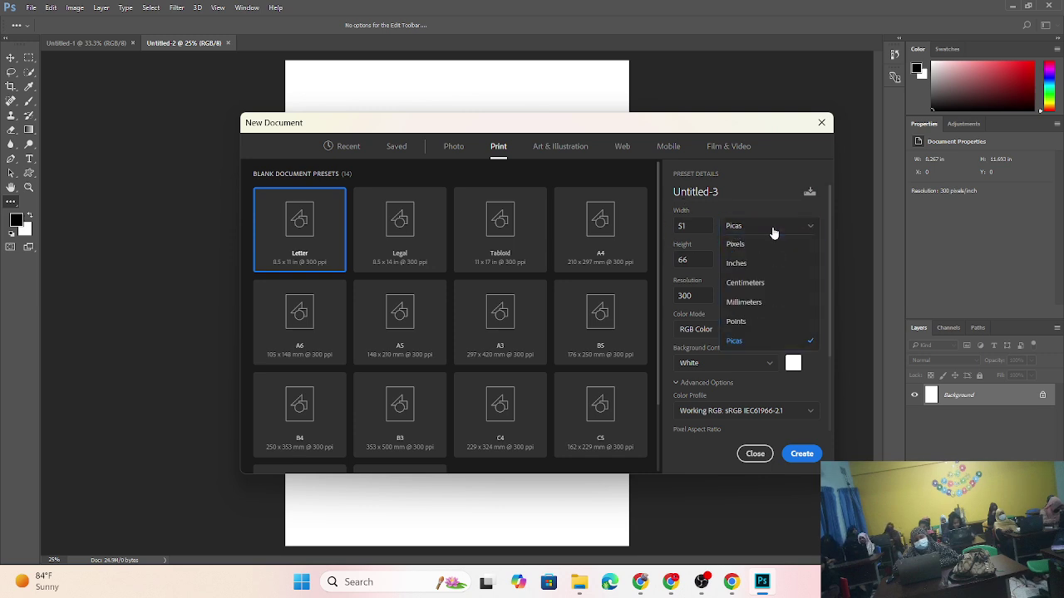
click(762, 242)
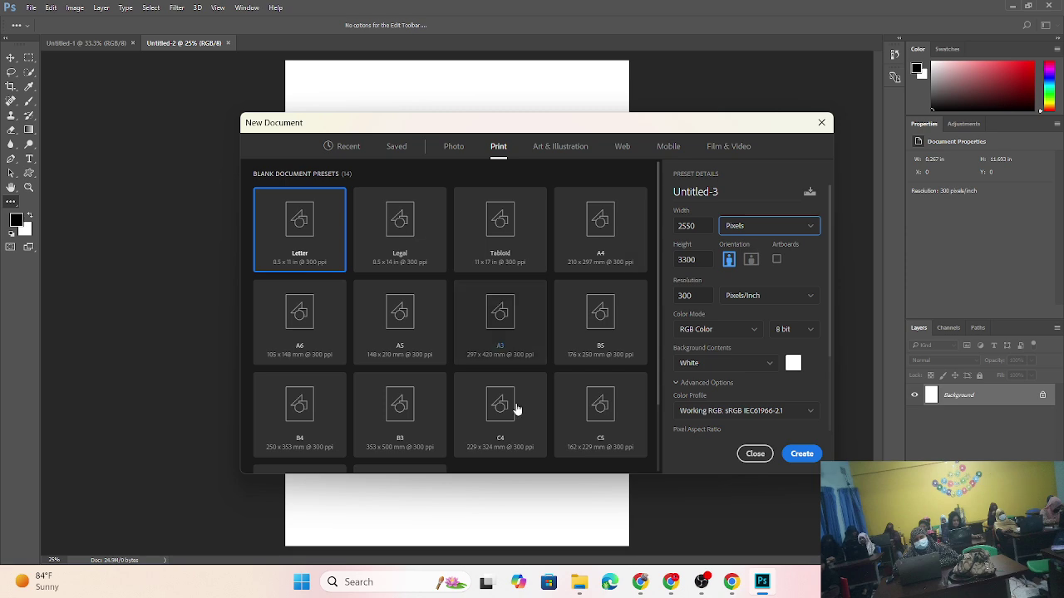
click(730, 583)
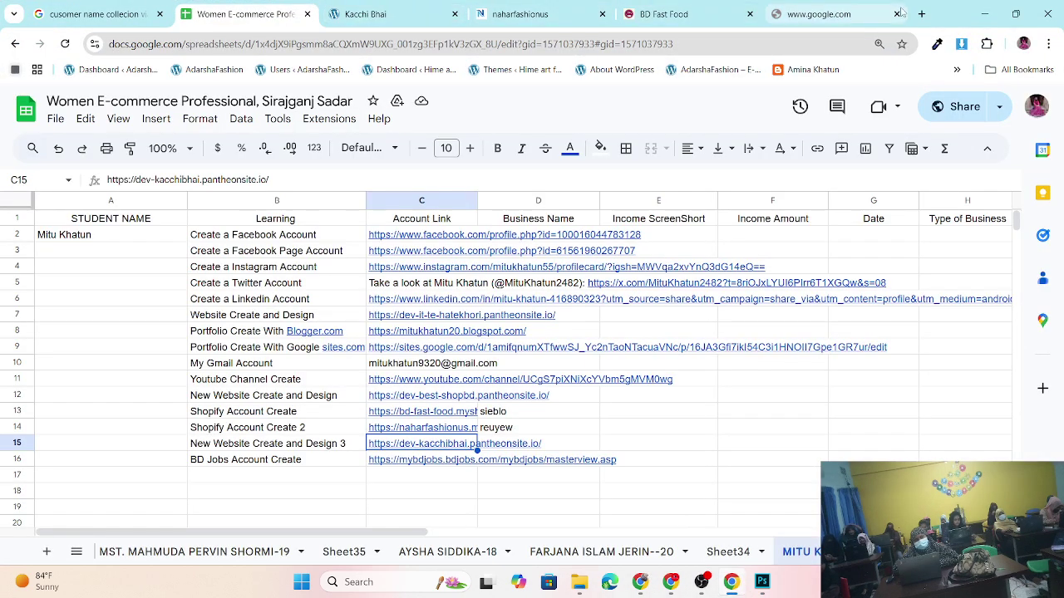
- In a new Chrome tab, search Google for '1inch to mm' to show 1 inch = 25.4 millimetres
click(923, 14)
click(387, 41)
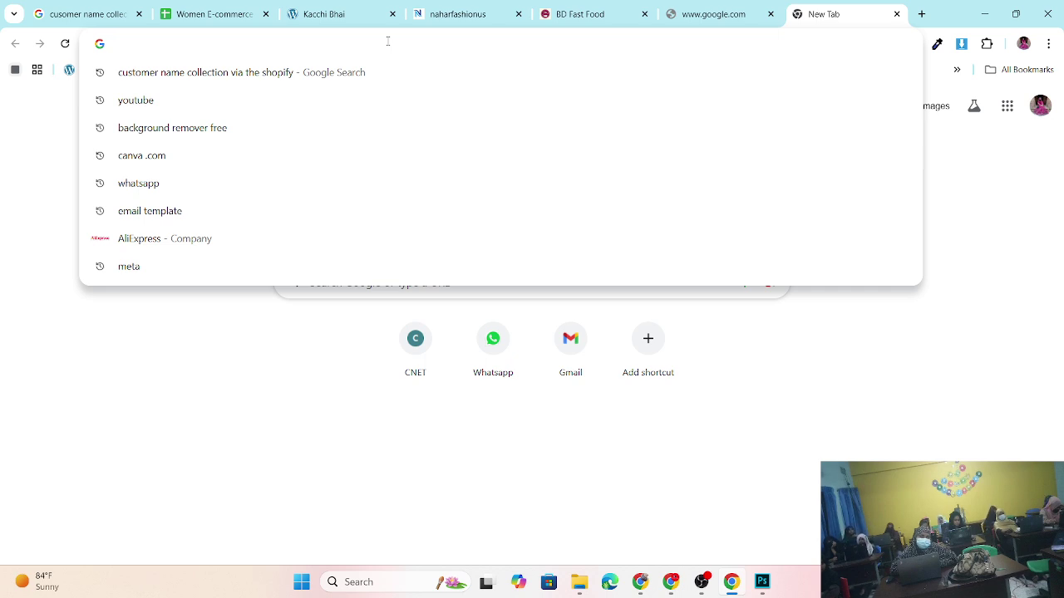
text(4)
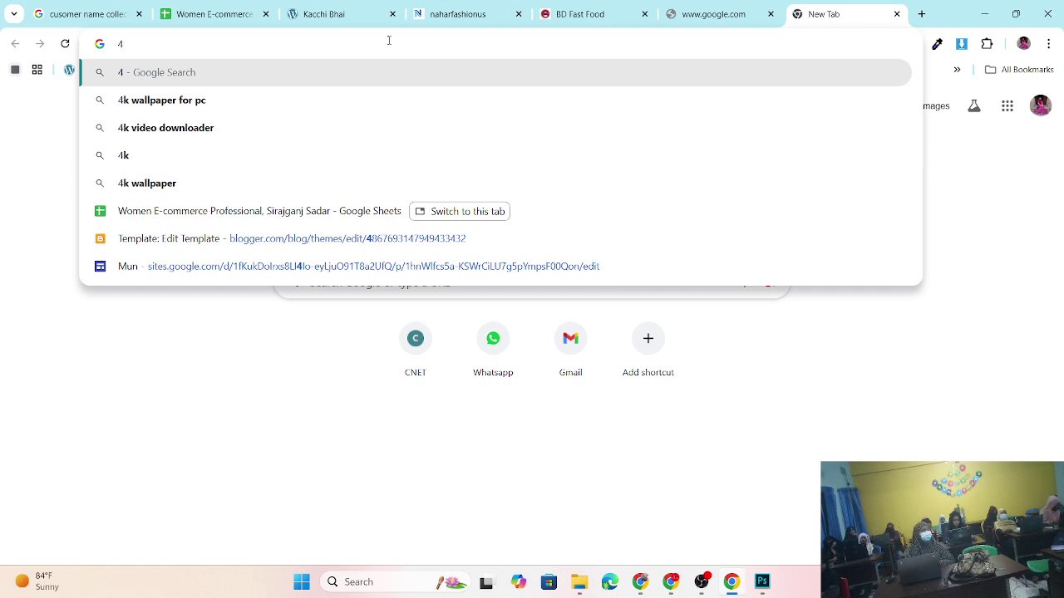
text(p)
key(BackSpace)
key(BackSpace)
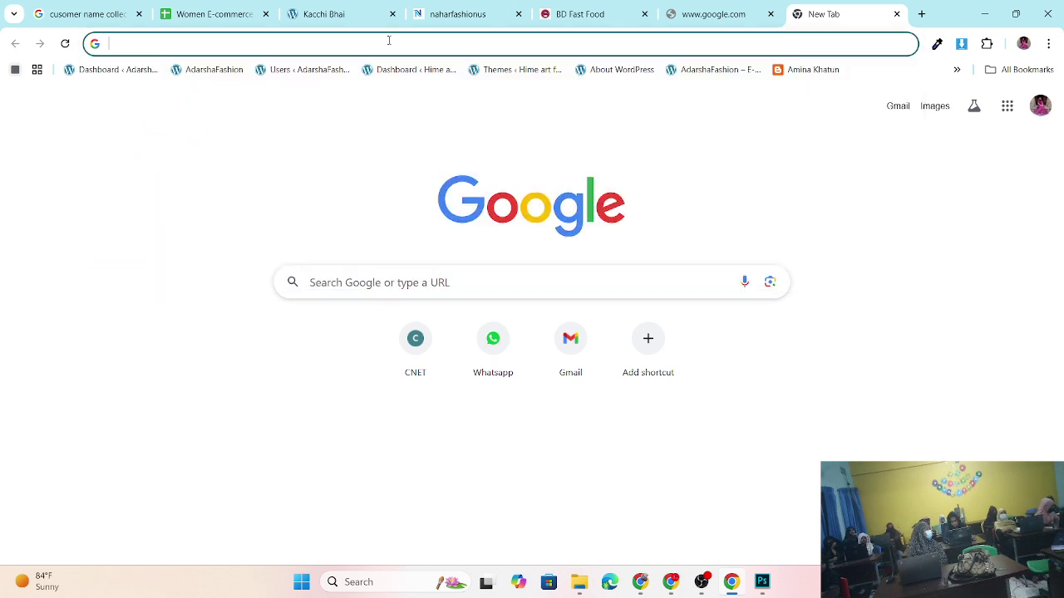
click(396, 276)
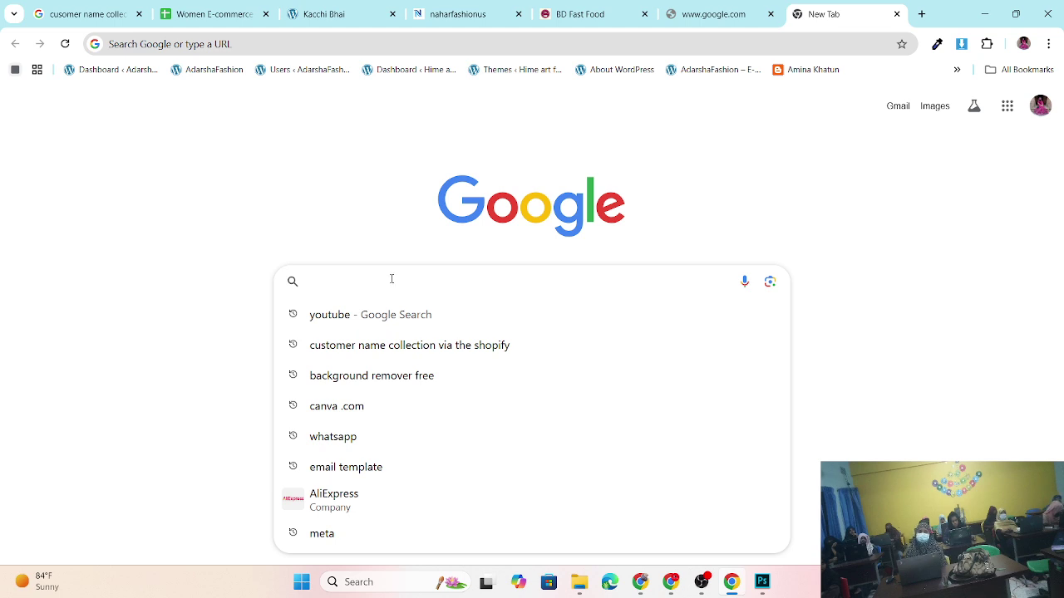
text(1in)
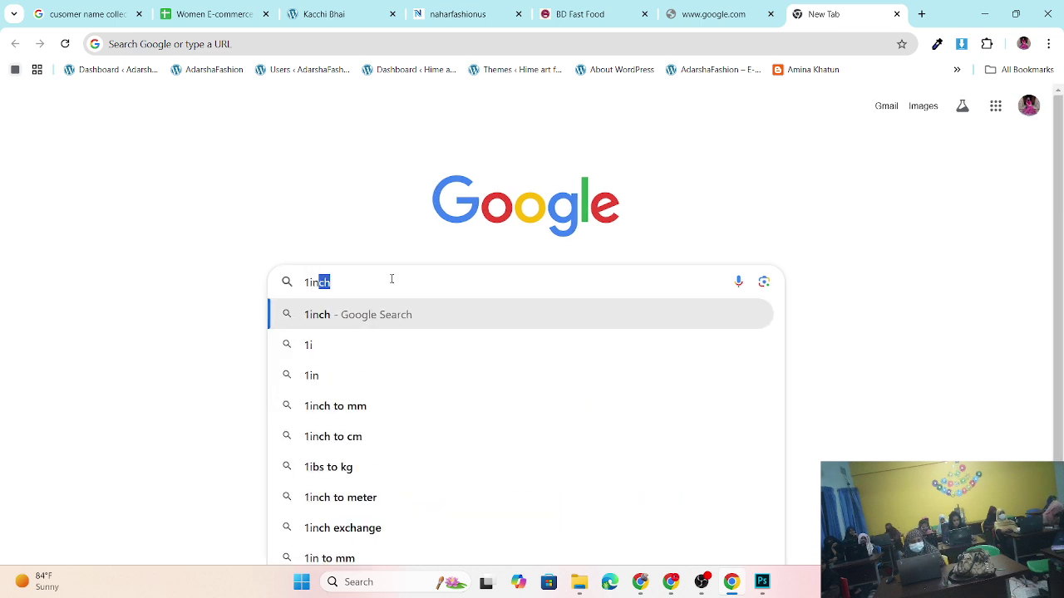
text(ch)
click(353, 411)
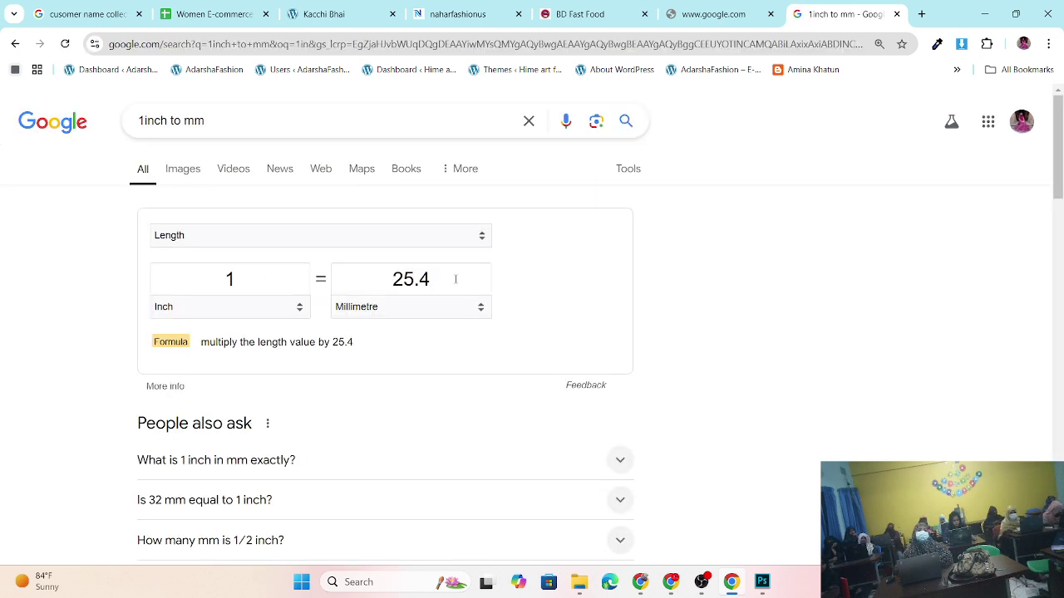
- Search '1inch to cm' to show 2.54 centimetres, then clear the query
click(219, 122)
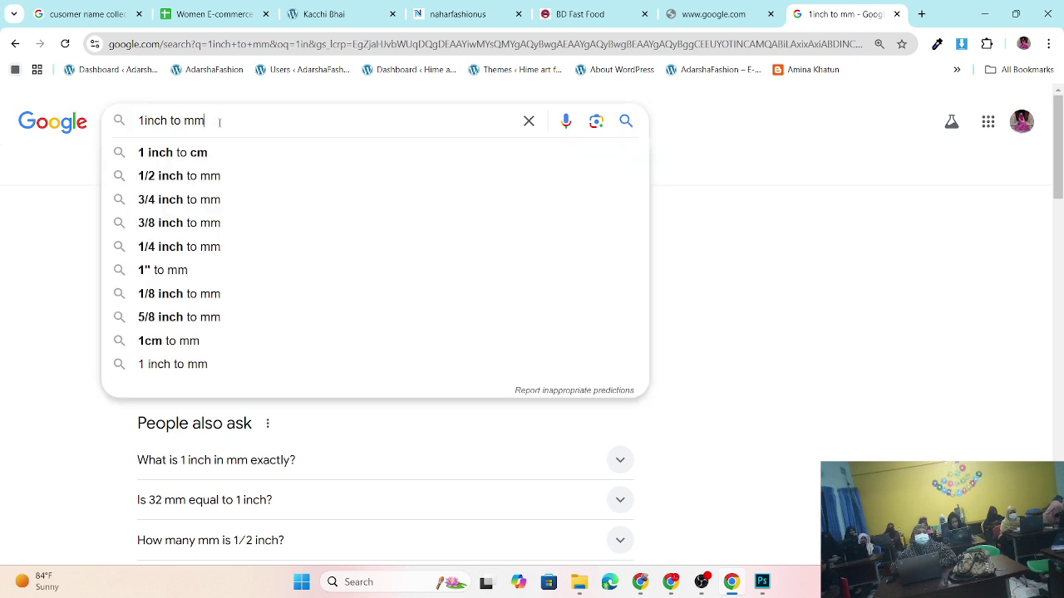
key(BackSpace)
key(BackSpace)
key(BackSpace)
key(BackSpace)
key(BackSpace)
key(BackSpace)
key(BackSpace)
key(BackSpace)
key(BackSpace)
key(BackSpace)
key(BackSpace)
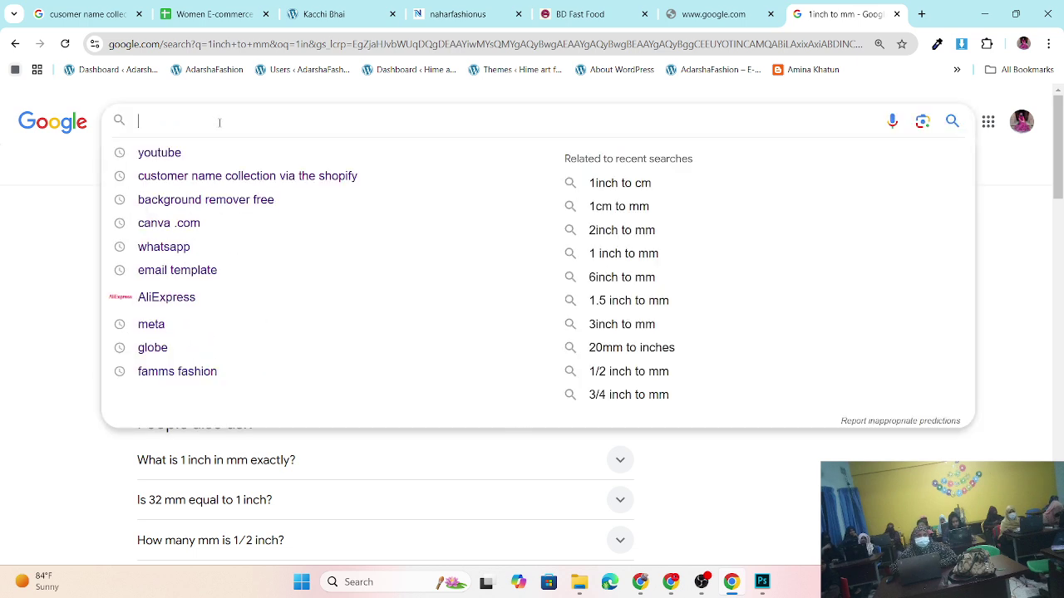
text(1c)
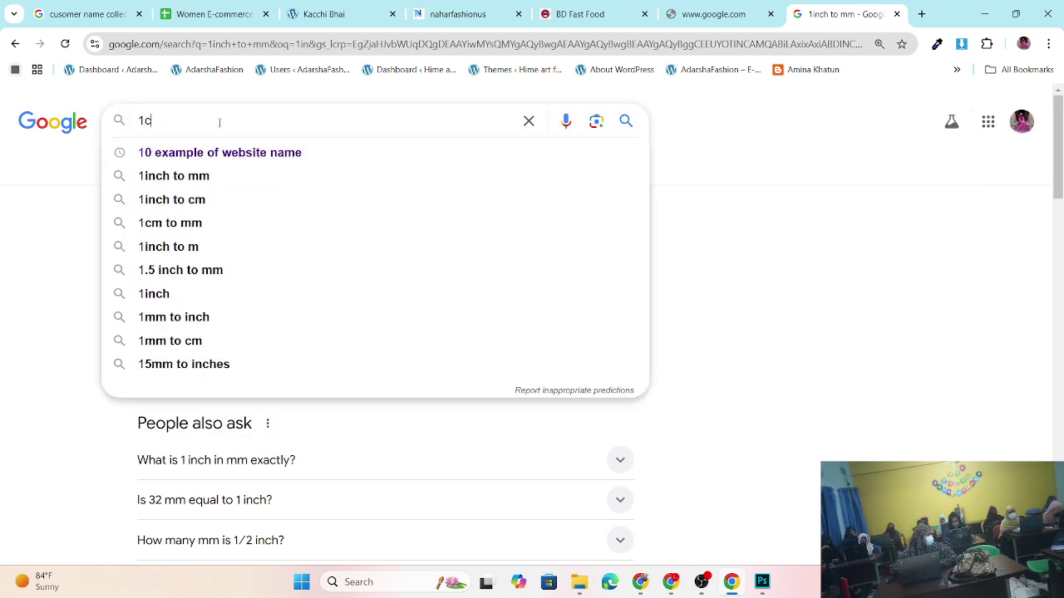
text(m)
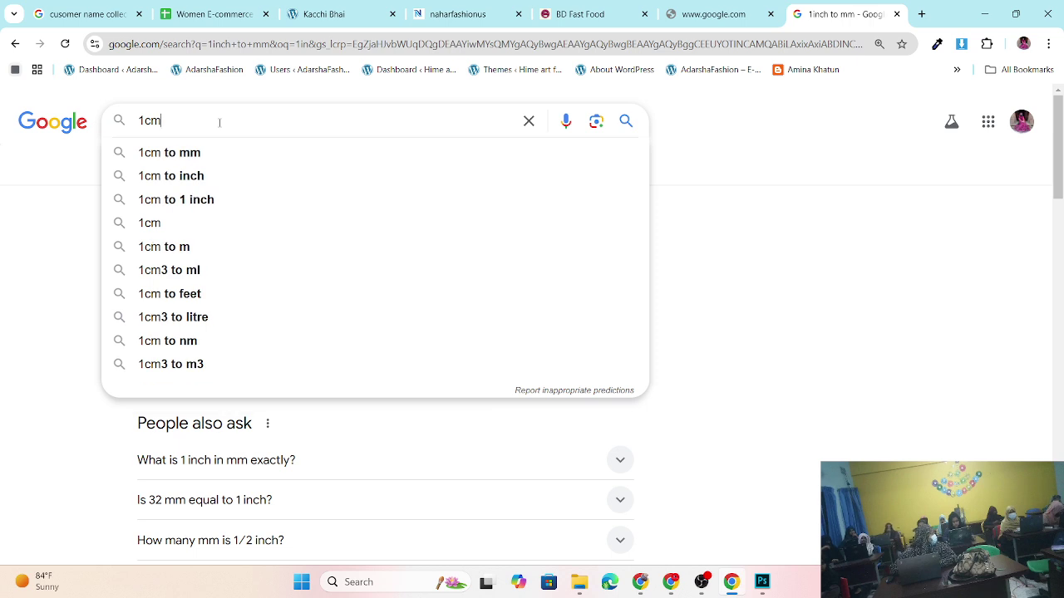
key(BackSpace)
key(BackSpace)
text(ki)
key(BackSpace)
key(BackSpace)
text(i)
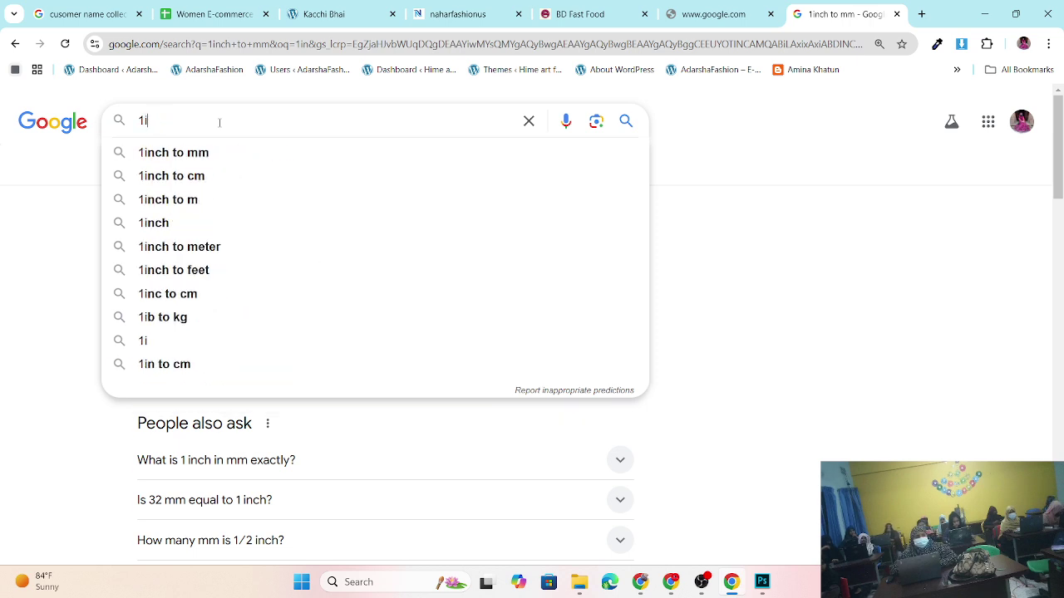
text(nc)
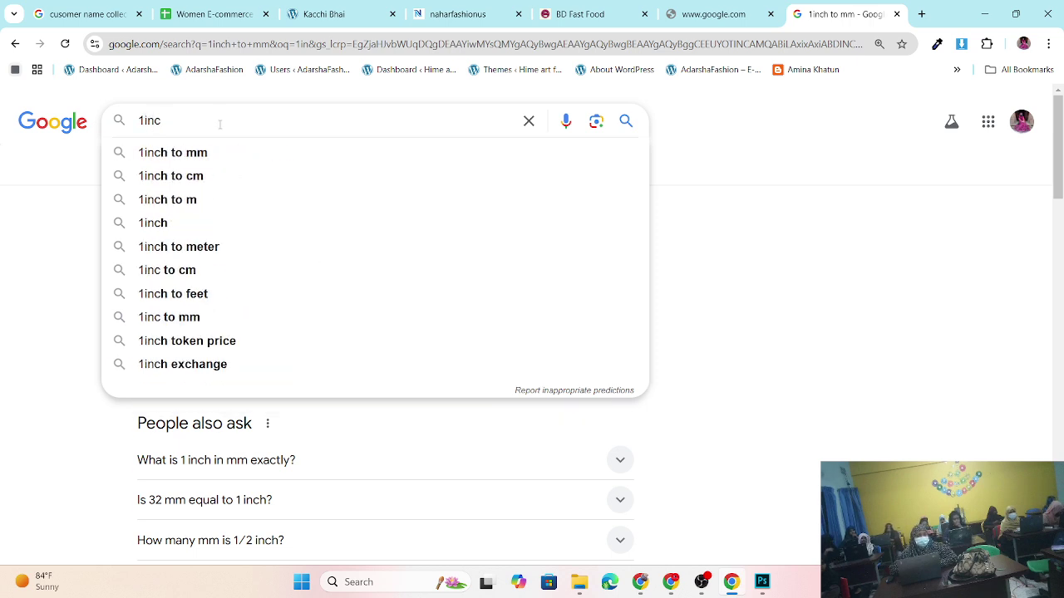
click(180, 174)
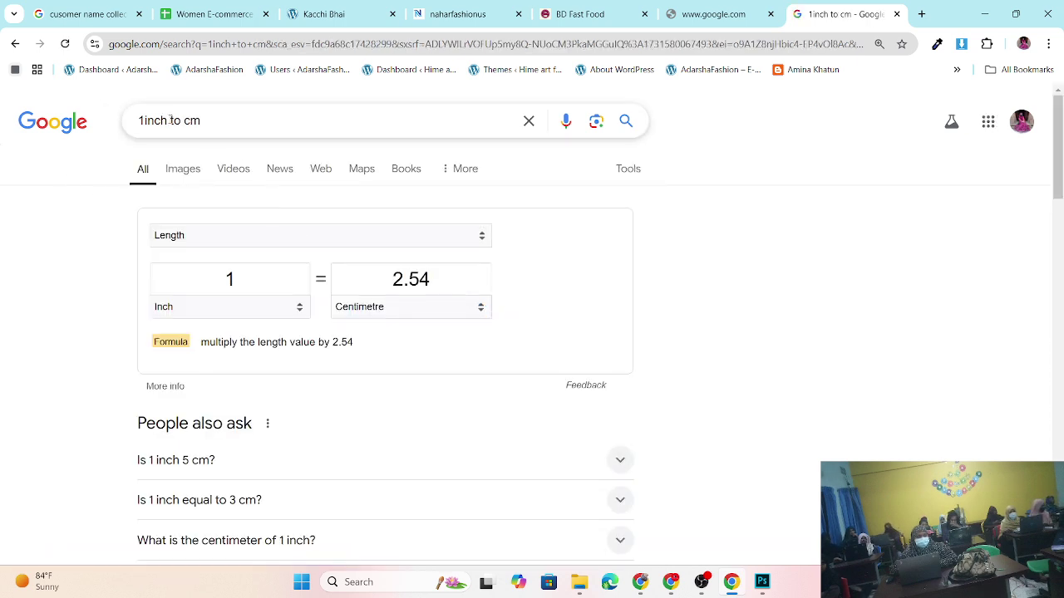
click(223, 125)
key(BackSpace)
key(BackSpace)
key(BackSpace)
key(BackSpace)
key(BackSpace)
key(BackSpace)
key(BackSpace)
key(BackSpace)
key(BackSpace)
key(BackSpace)
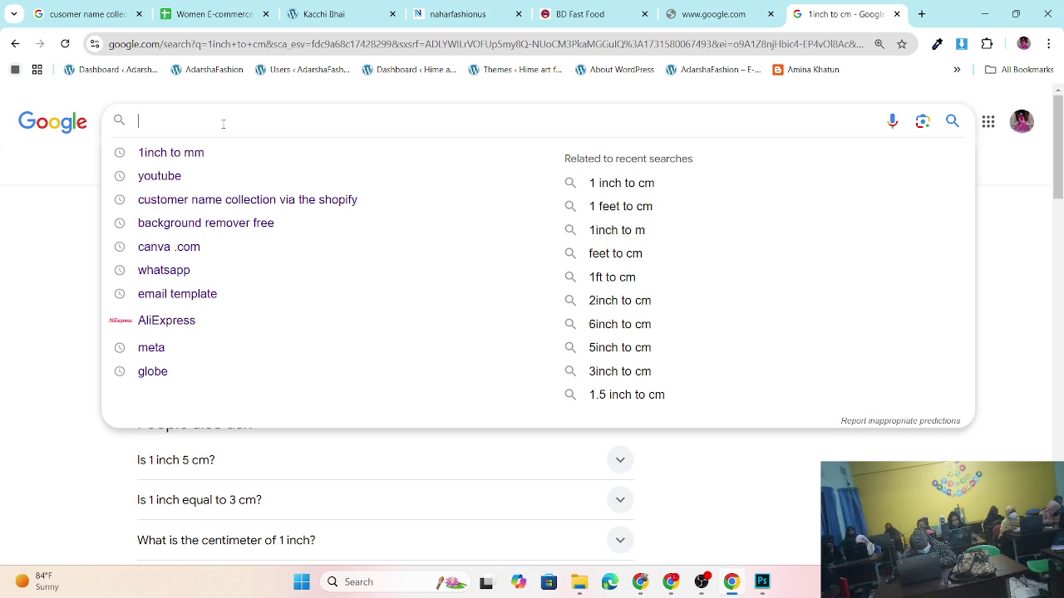
text(4p)
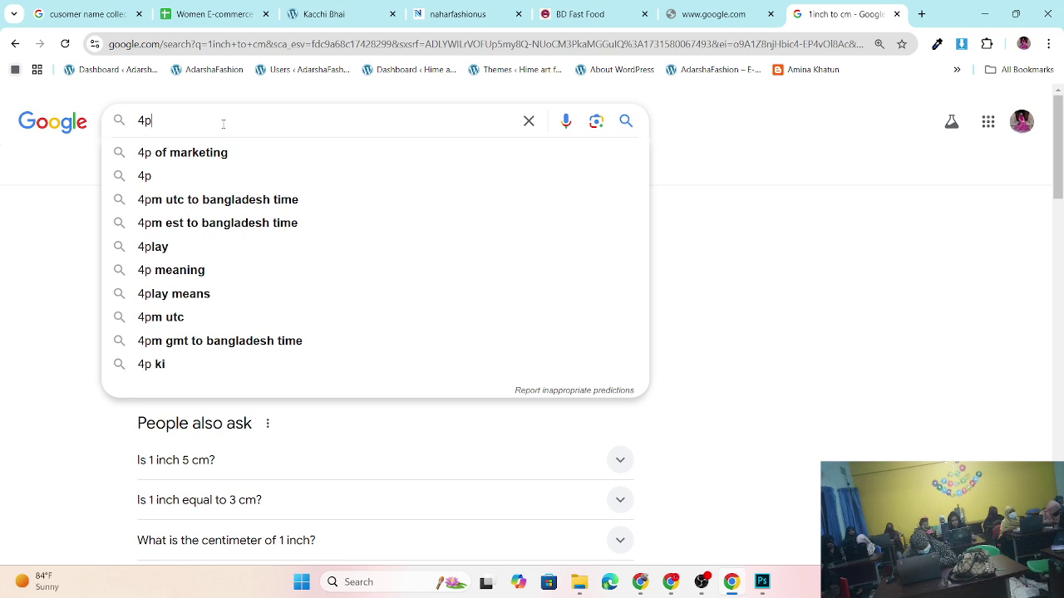
key(BackSpace)
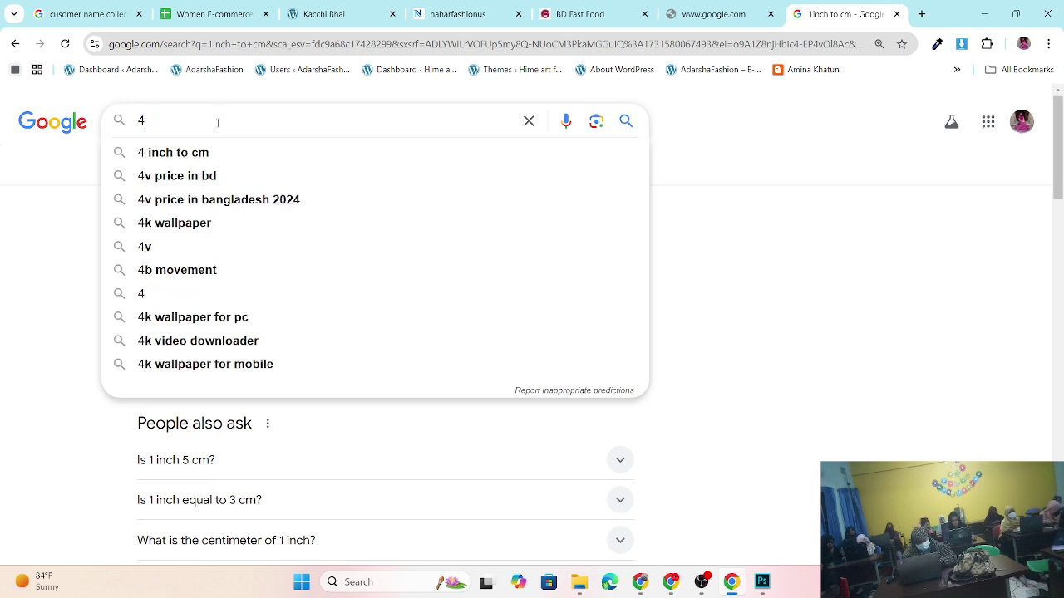
text(pt)
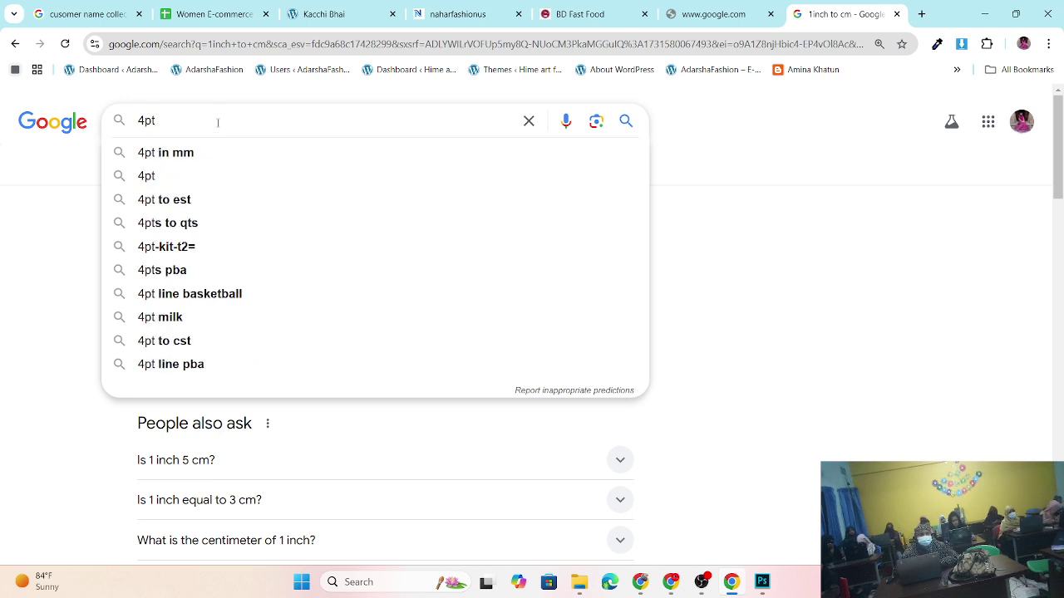
text(cm)
key(BackSpace)
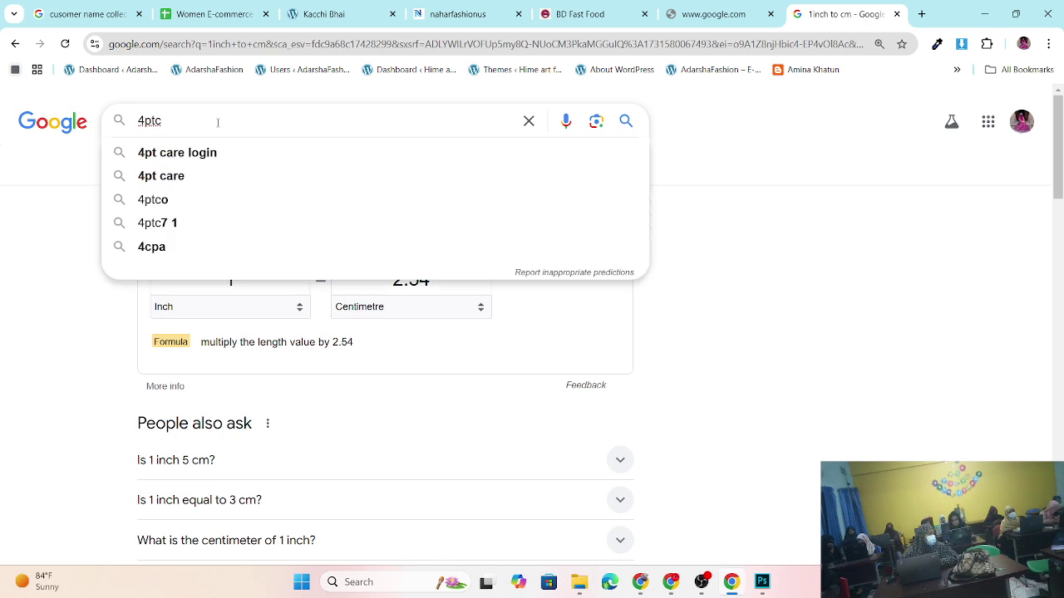
key(BackSpace)
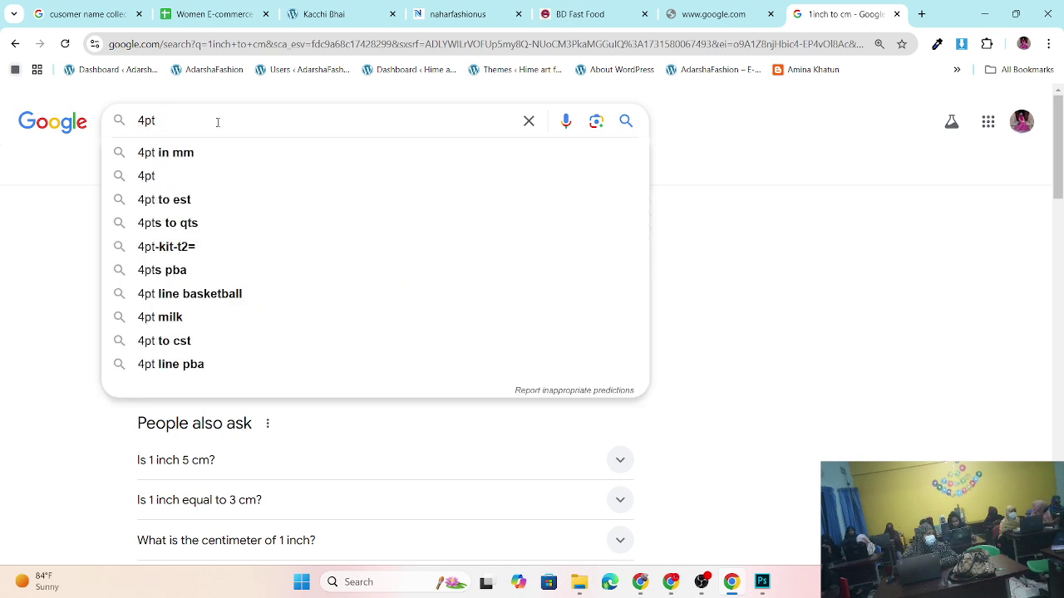
click(206, 199)
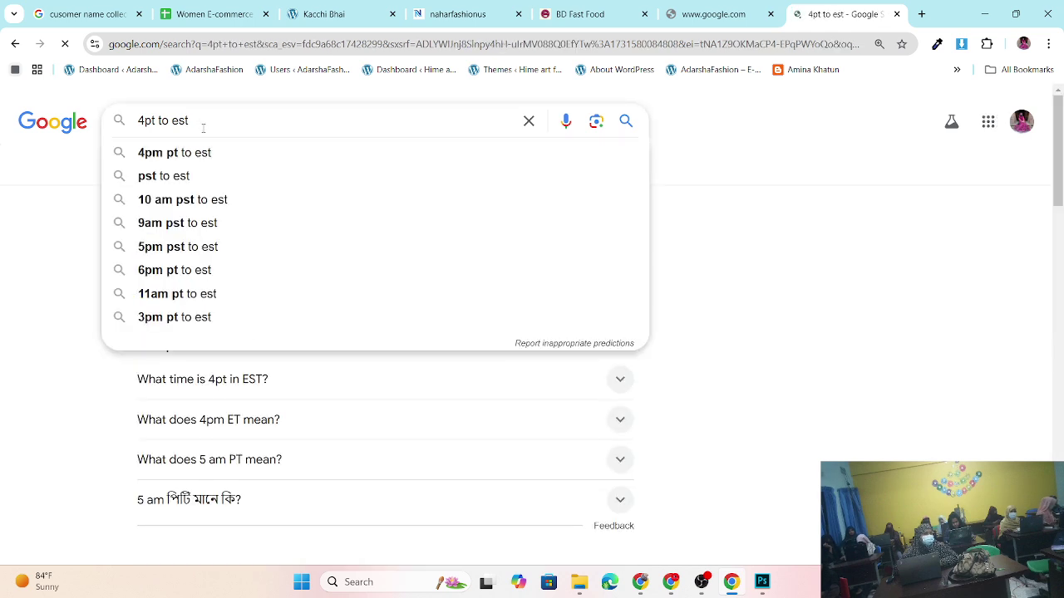
key(BackSpace)
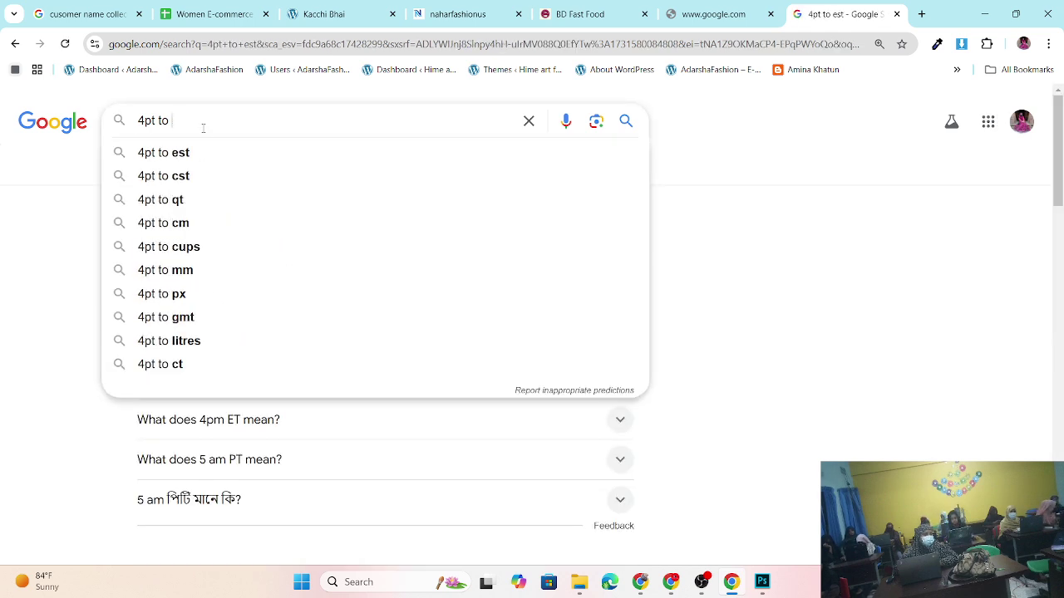
text(in)
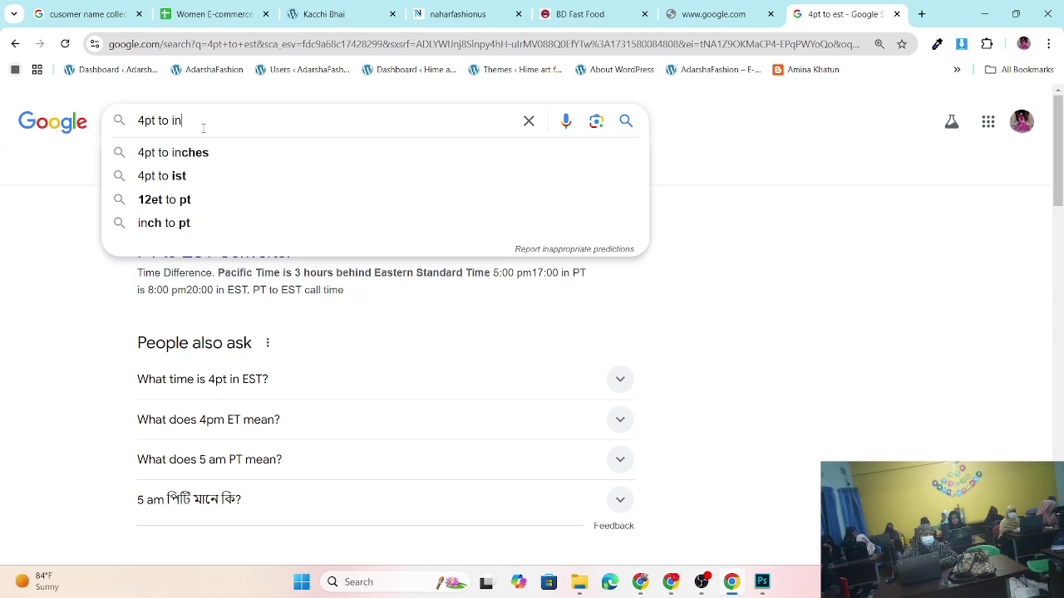
click(216, 162)
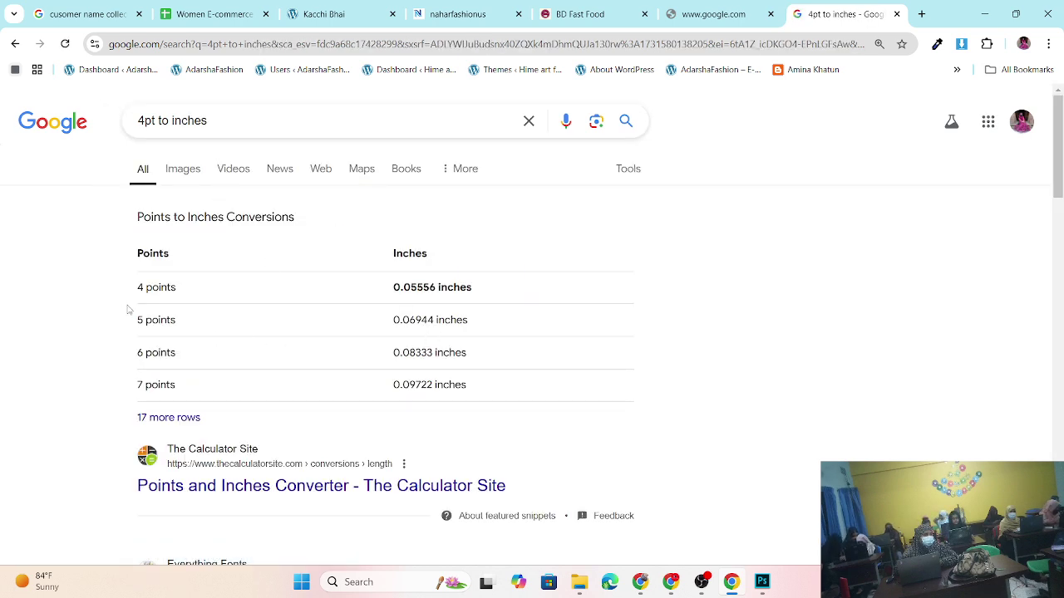
scroll(358, 416, down, 2)
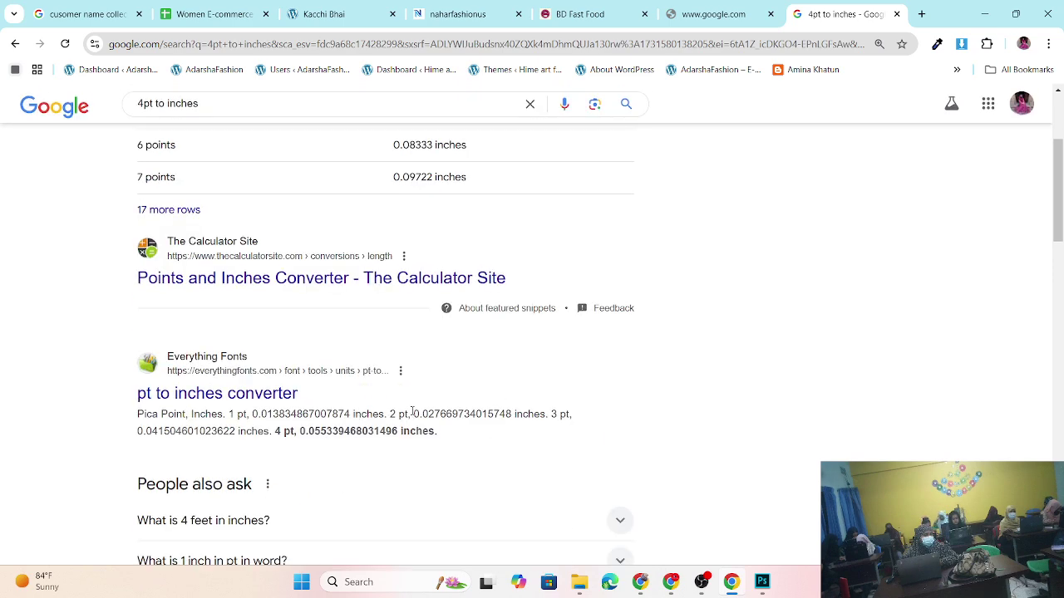
scroll(138, 213, up, 3)
- Replace the query with '1pt to inches' to show 1 point = 0.0138888888888889 inches
click(250, 124)
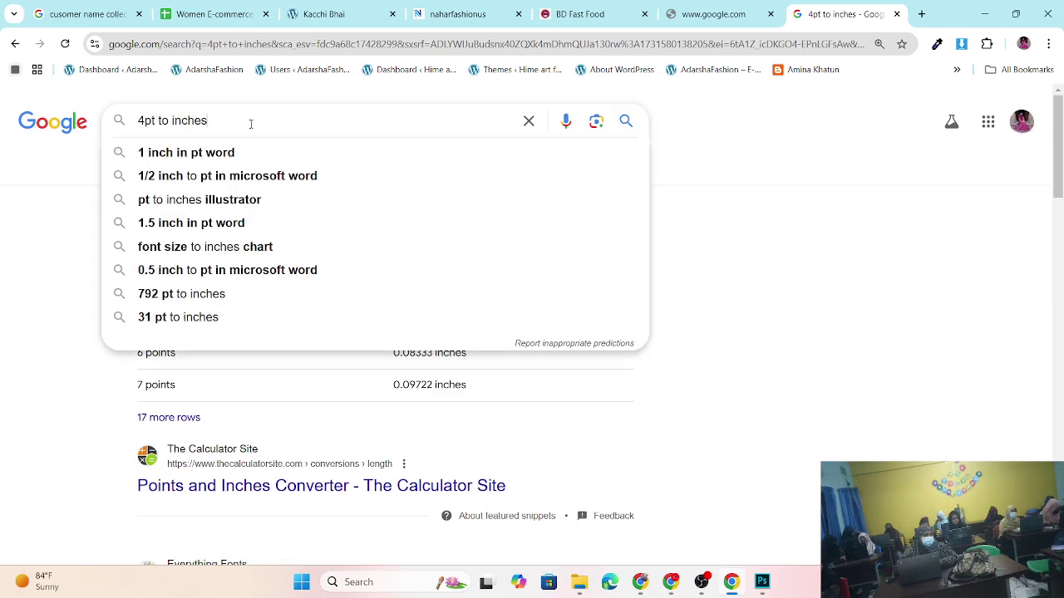
key(BackSpace)
key(BackSpace)
key(BackSpace)
key(BackSpace)
key(BackSpace)
key(BackSpace)
key(BackSpace)
key(BackSpace)
key(BackSpace)
key(BackSpace)
key(BackSpace)
key(BackSpace)
key(BackSpace)
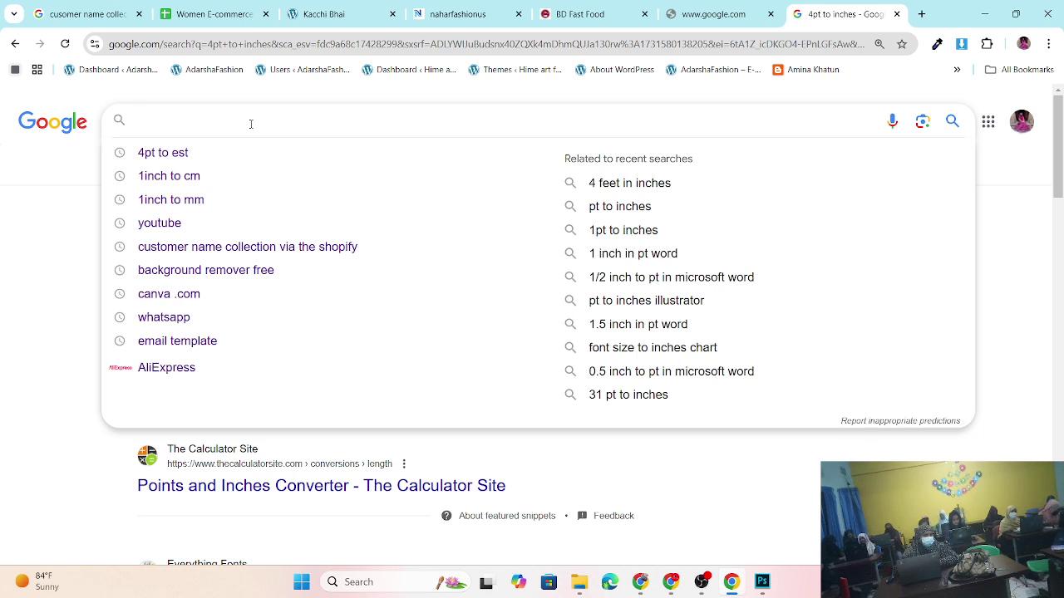
text(1p)
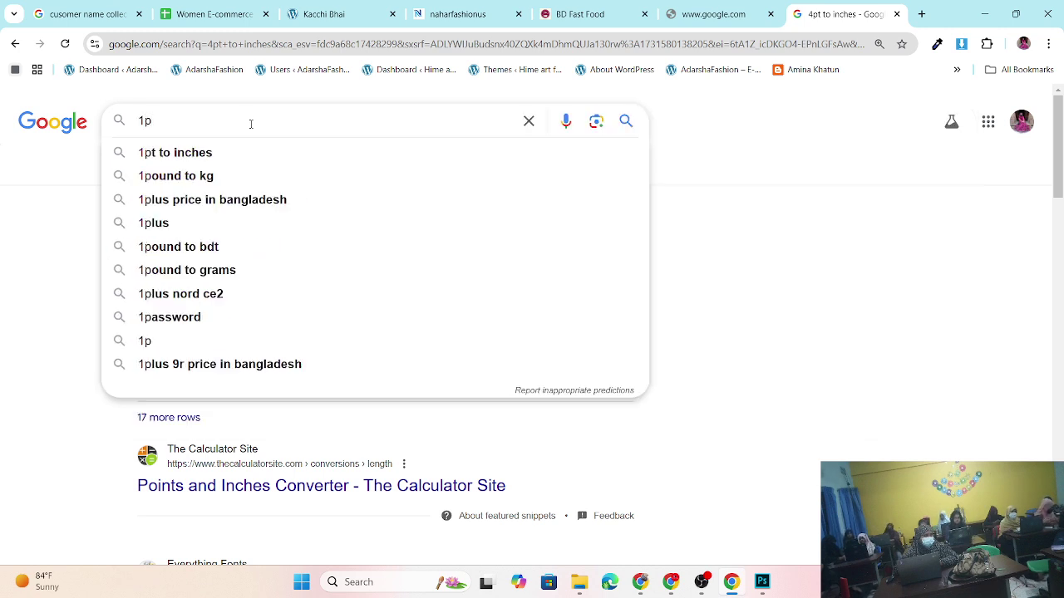
text(tt)
key(BackSpace)
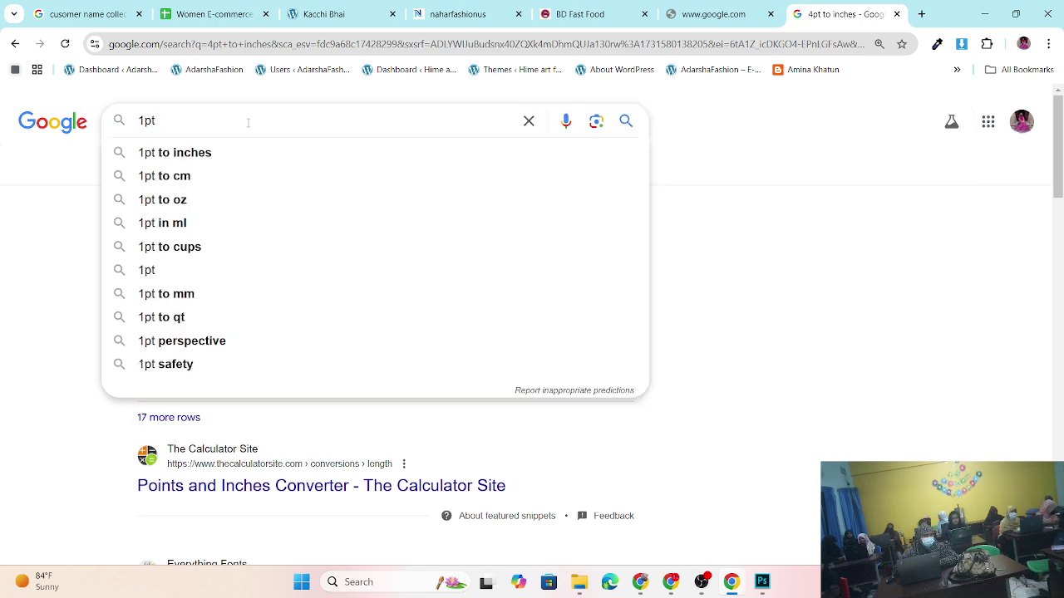
click(218, 154)
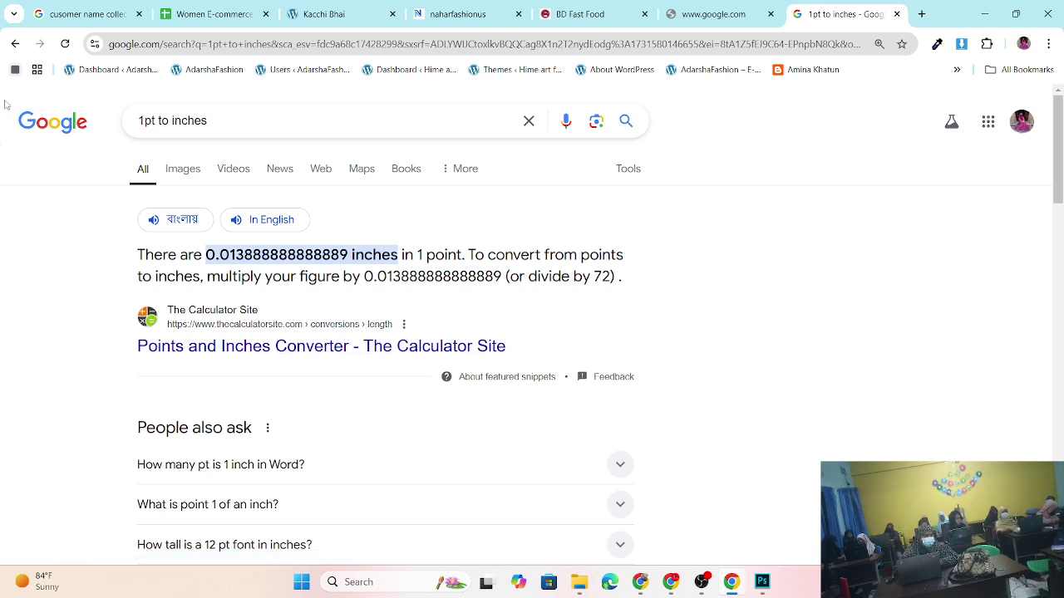
- Expand the 'How tall is a 12 pt font in inches?' answer under People also ask
scroll(354, 280, down, 2)
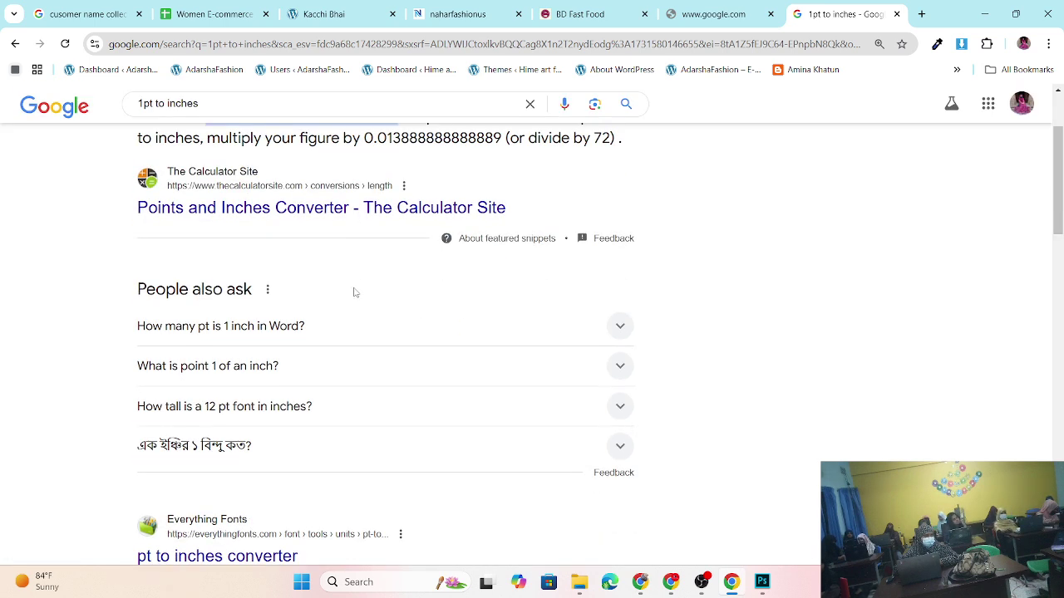
click(230, 415)
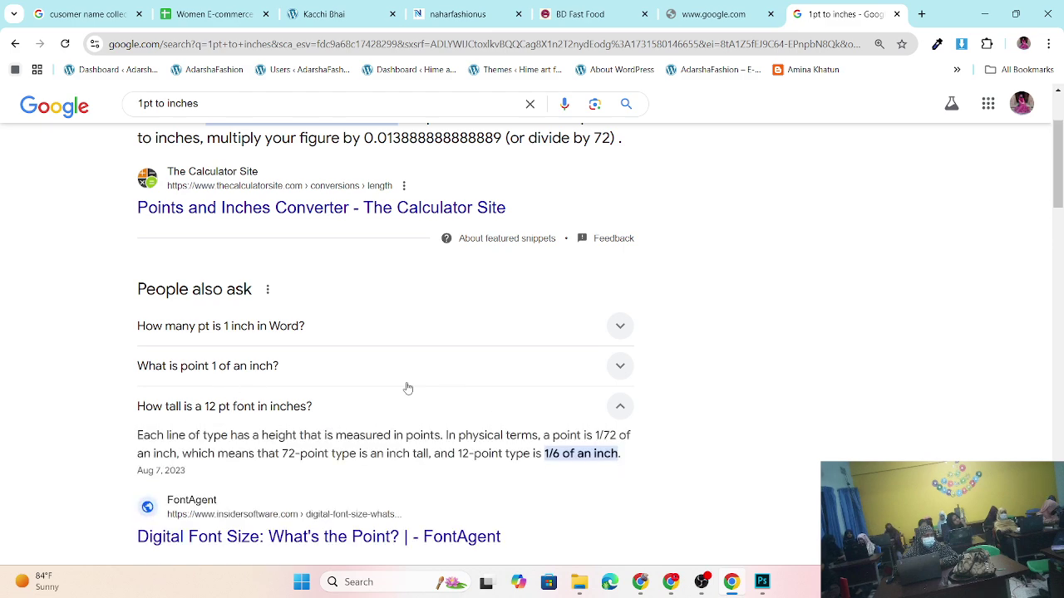
scroll(387, 387, down, 4)
scroll(387, 365, up, 5)
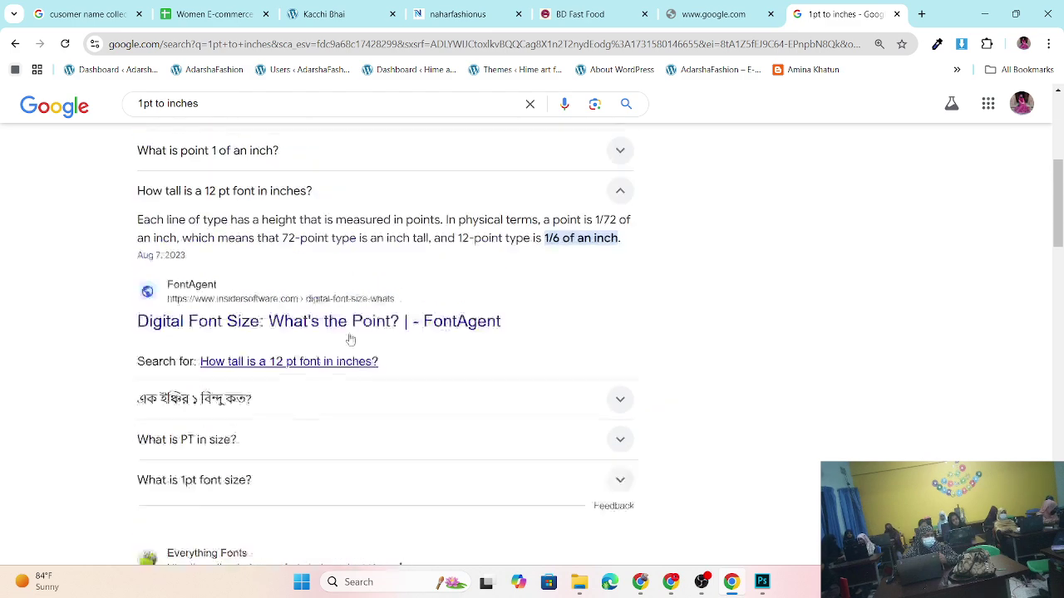
click(225, 120)
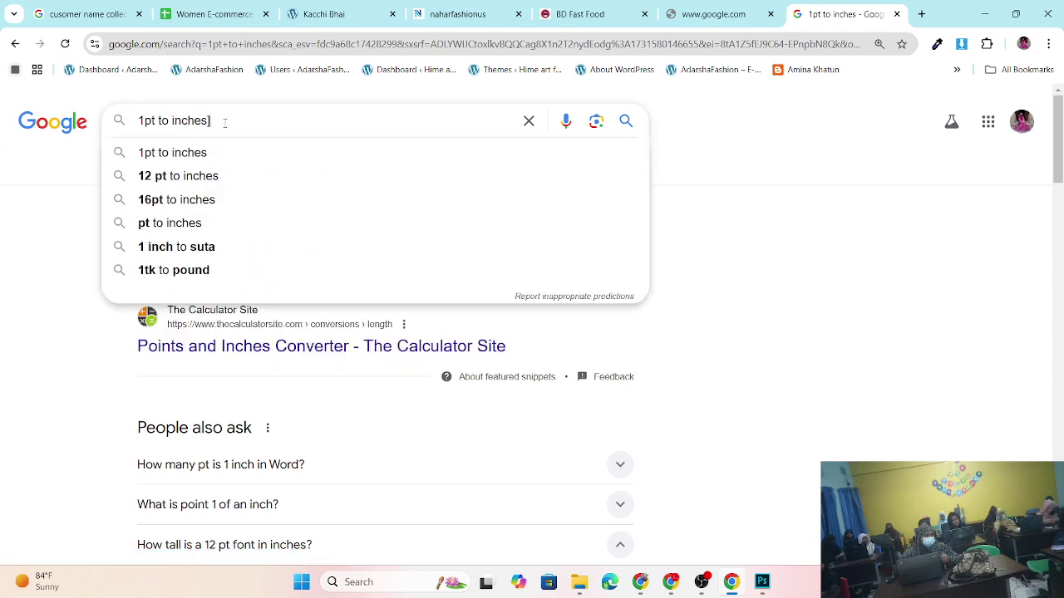
- Replace the query with '4feet' and run the '4 feet in cm' suggestion
key(BackSpace)
key(BackSpace)
key(BackSpace)
key(BackSpace)
key(BackSpace)
key(BackSpace)
key(BackSpace)
key(BackSpace)
key(BackSpace)
key(BackSpace)
key(BackSpace)
key(BackSpace)
key(BackSpace)
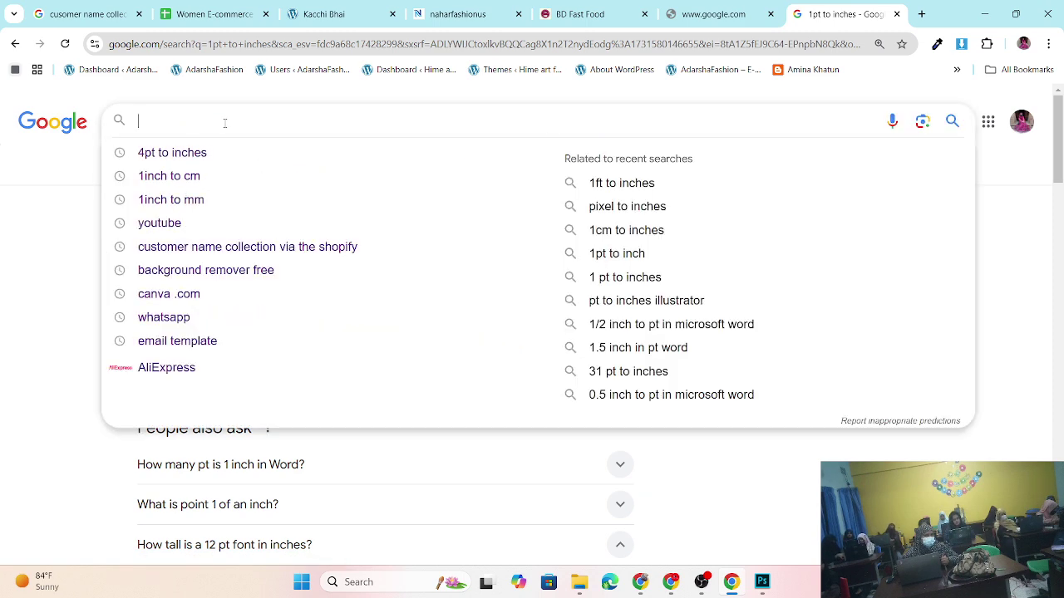
text(i)
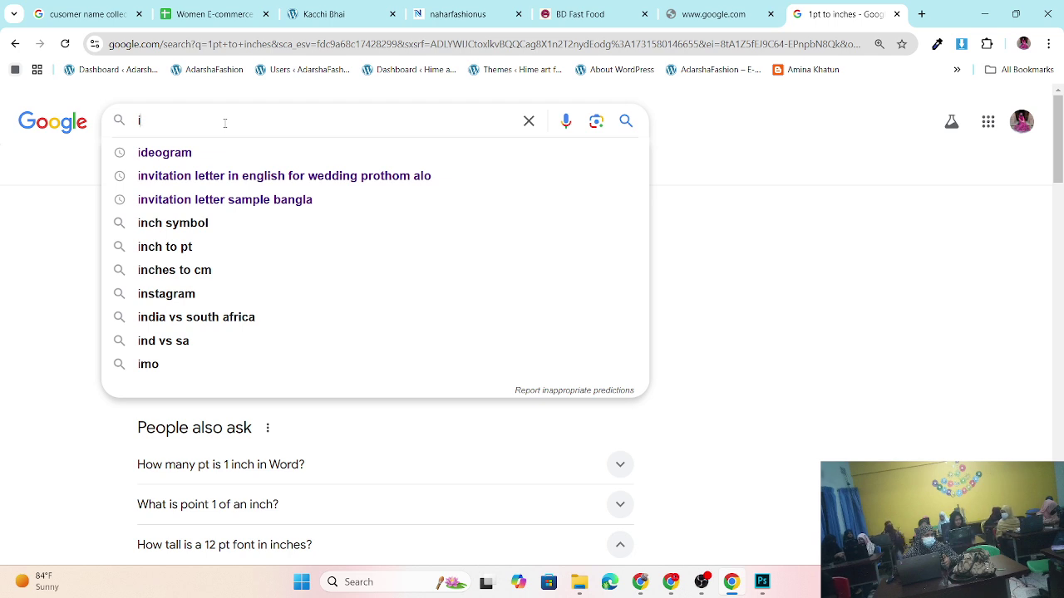
key(BackSpace)
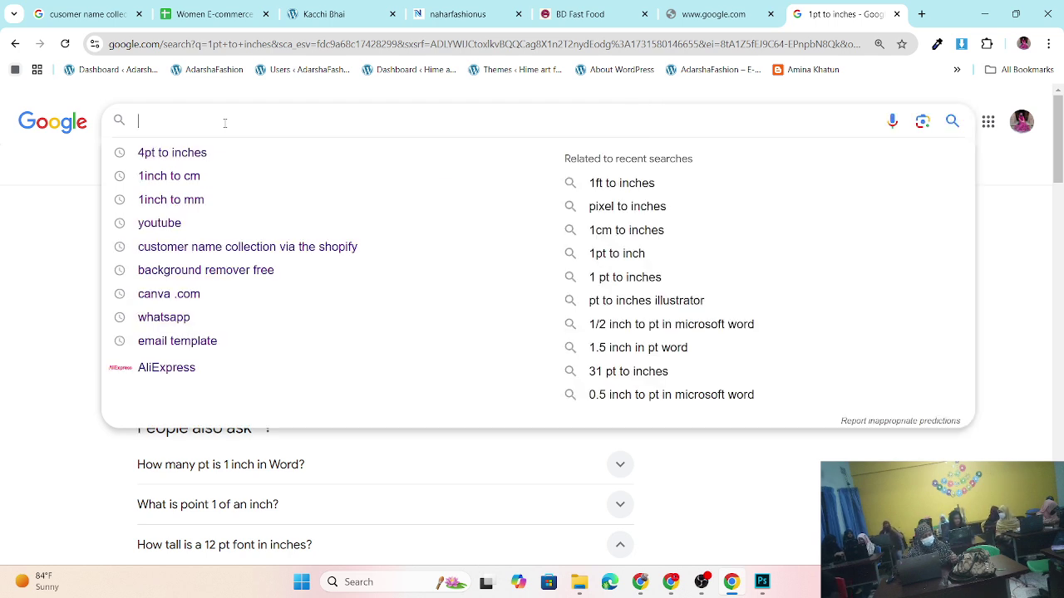
text(4)
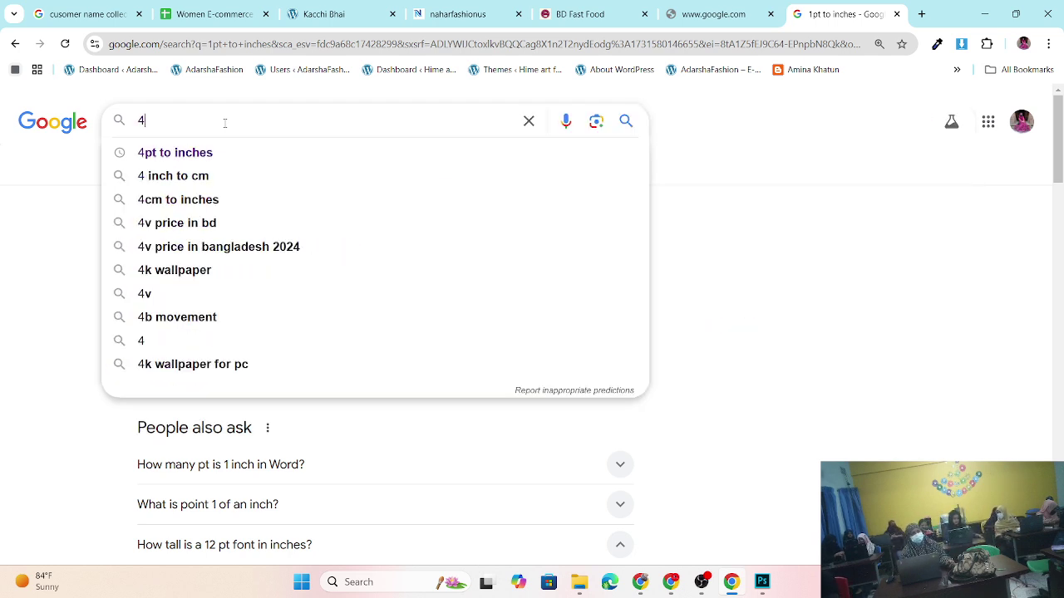
text(fi)
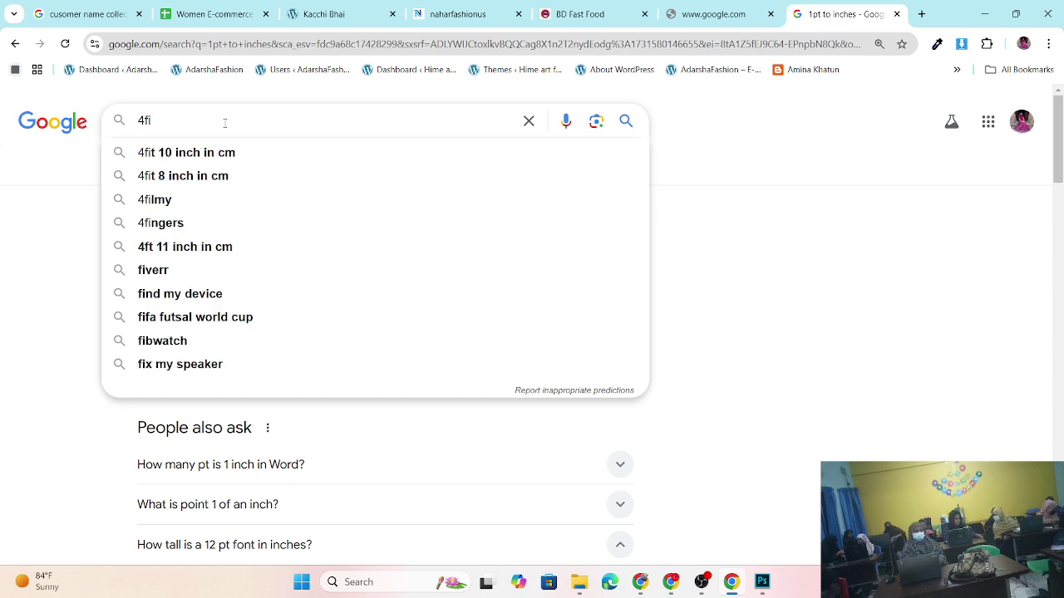
key(BackSpace)
text(feet)
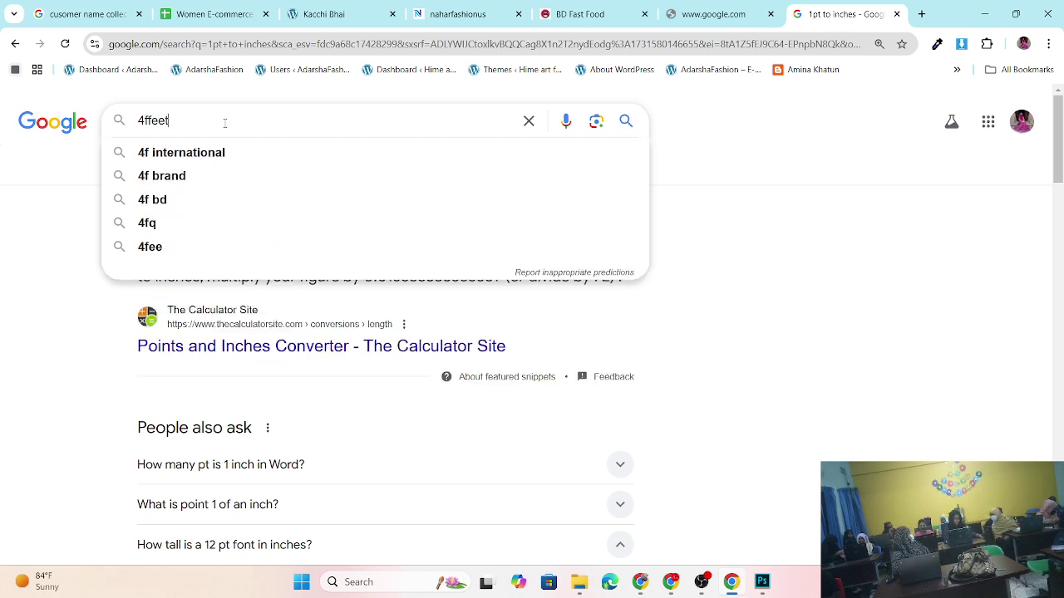
key(BackSpace)
key(BackSpace)
key(BackSpace)
key(BackSpace)
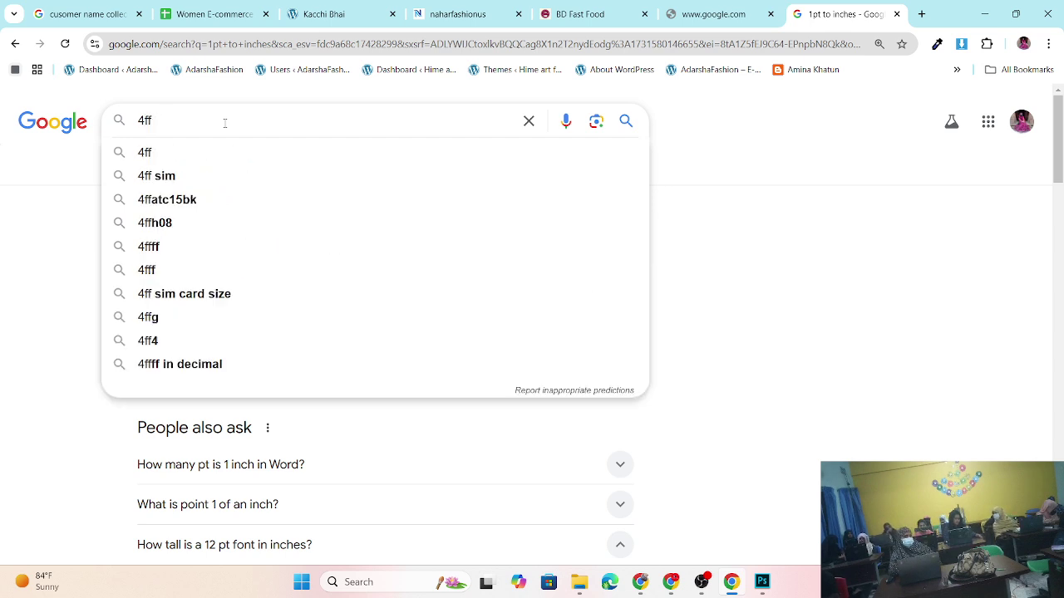
text(et)
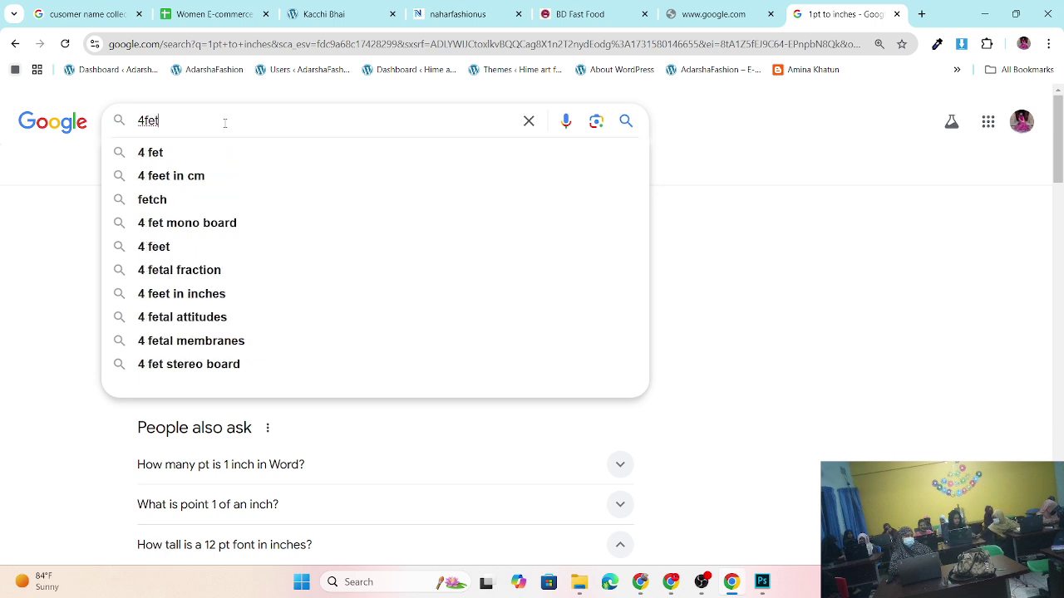
key(BackSpace)
text(et)
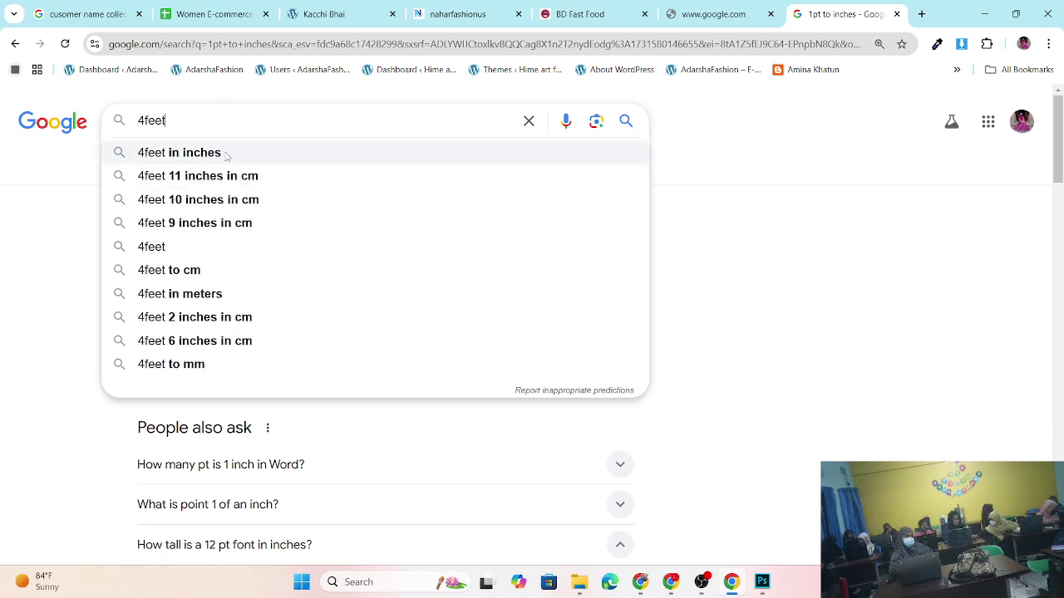
click(144, 122)
key(BackSpace)
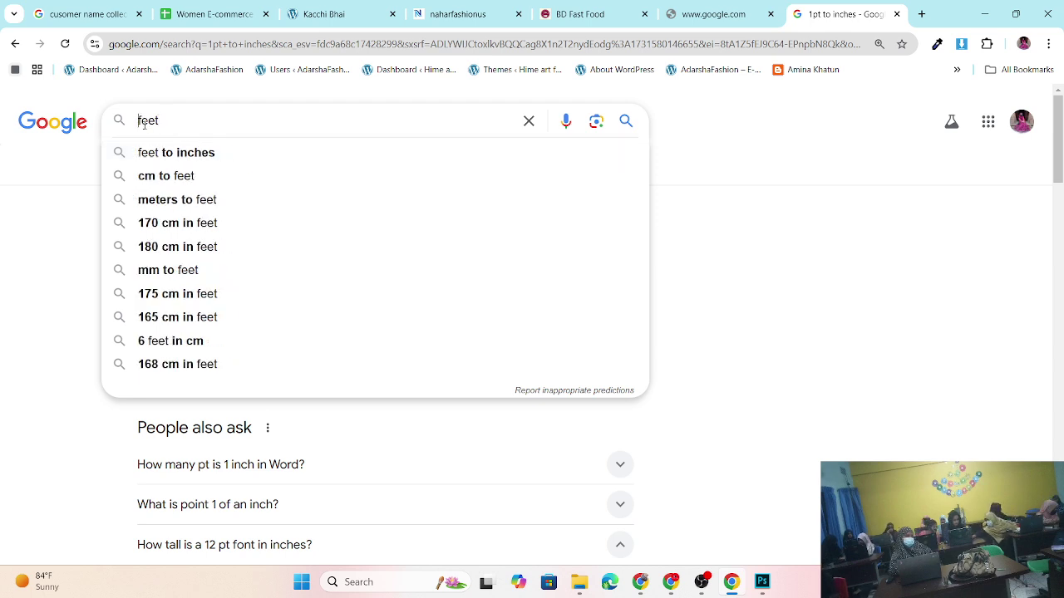
text(1)
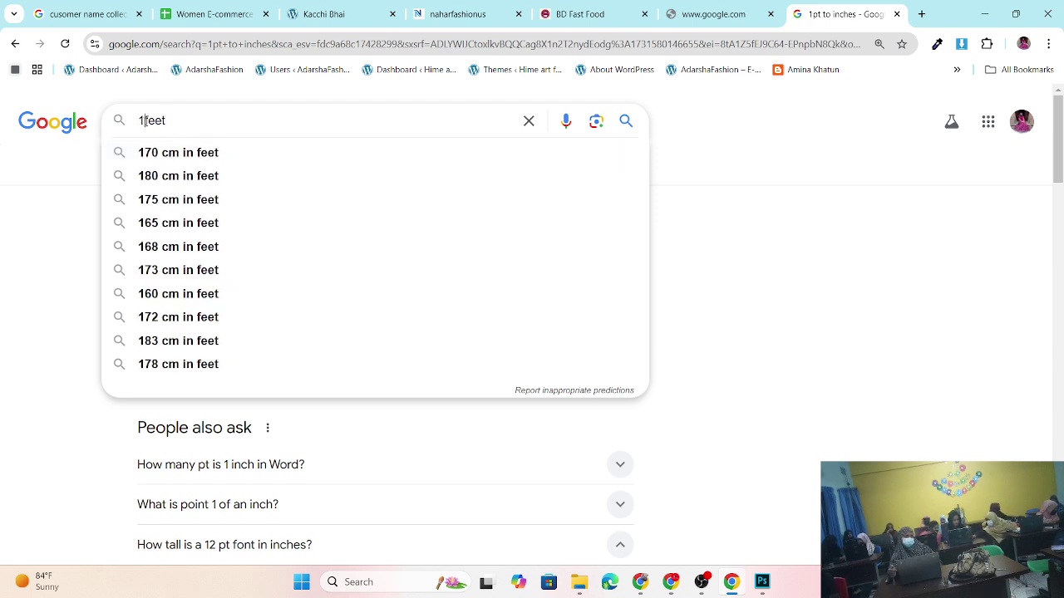
key(BackSpace)
text(4)
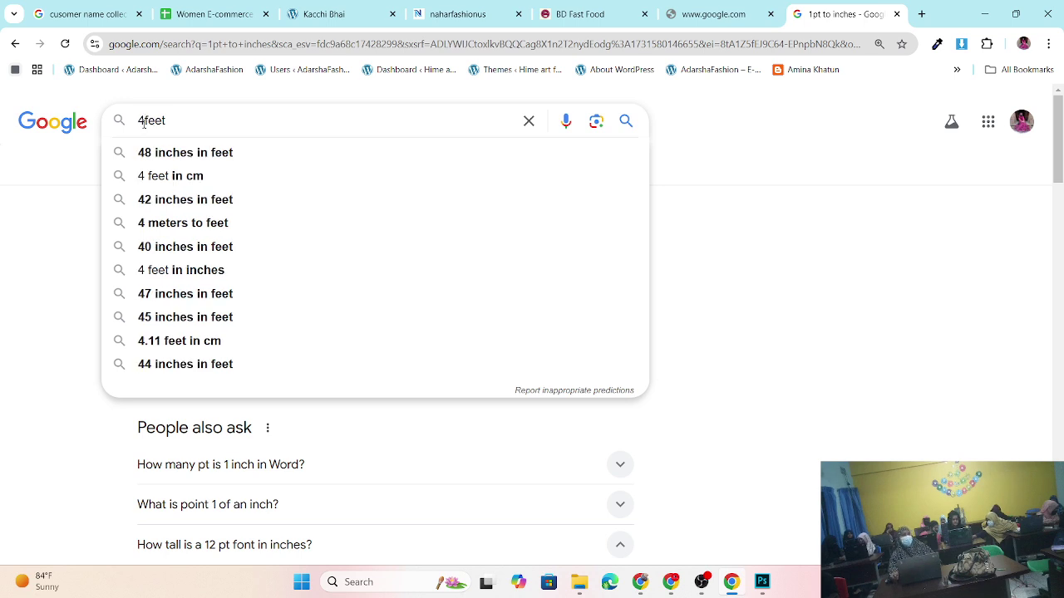
click(190, 176)
- Change the search to '4 feet in inches' to show 4 feet = 48 inches
click(220, 124)
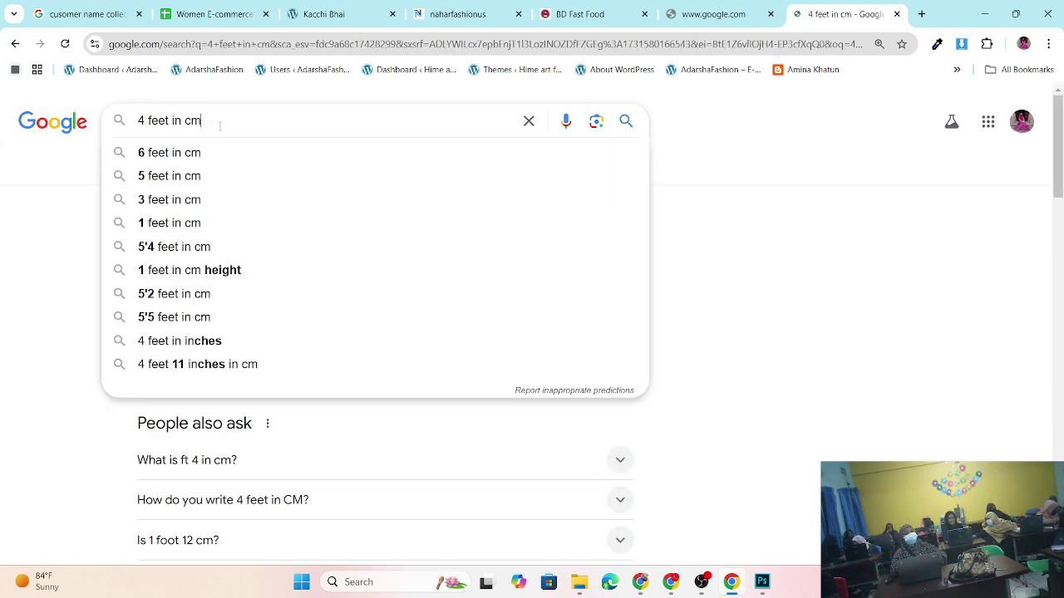
key(BackSpace)
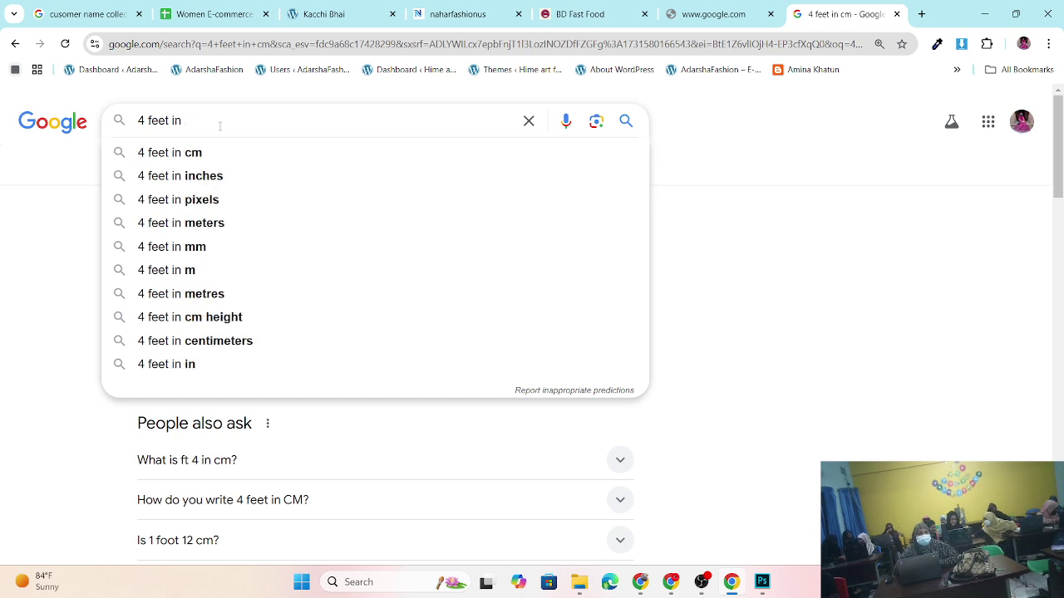
text(in)
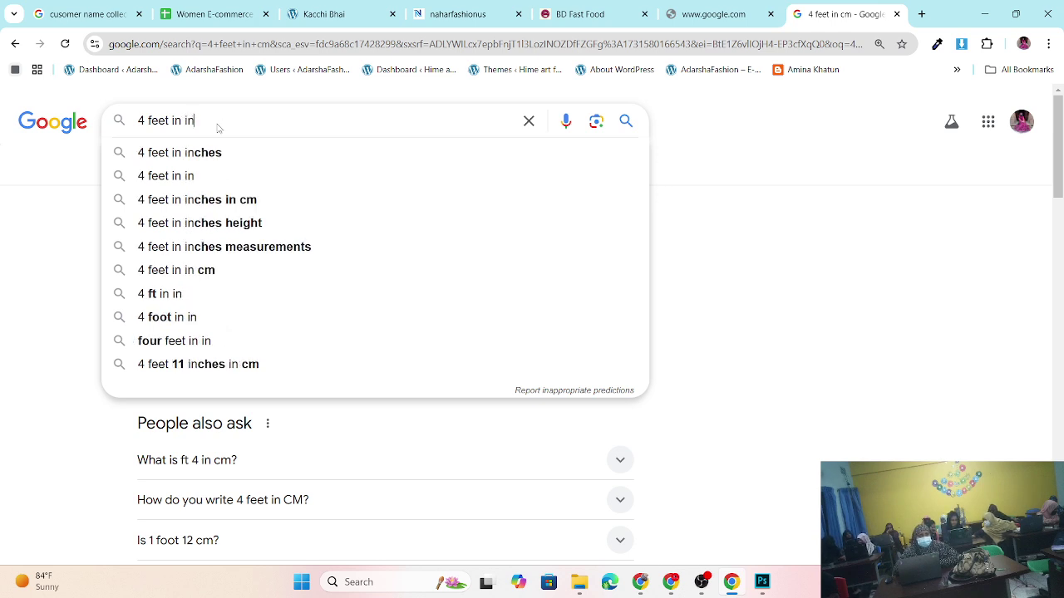
key(Down)
key(Return)
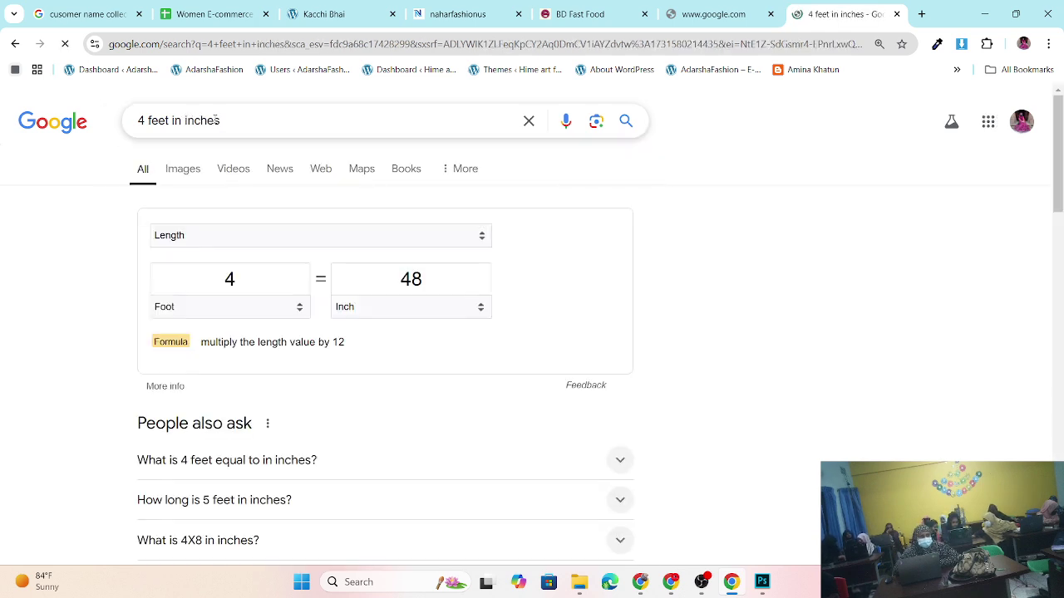
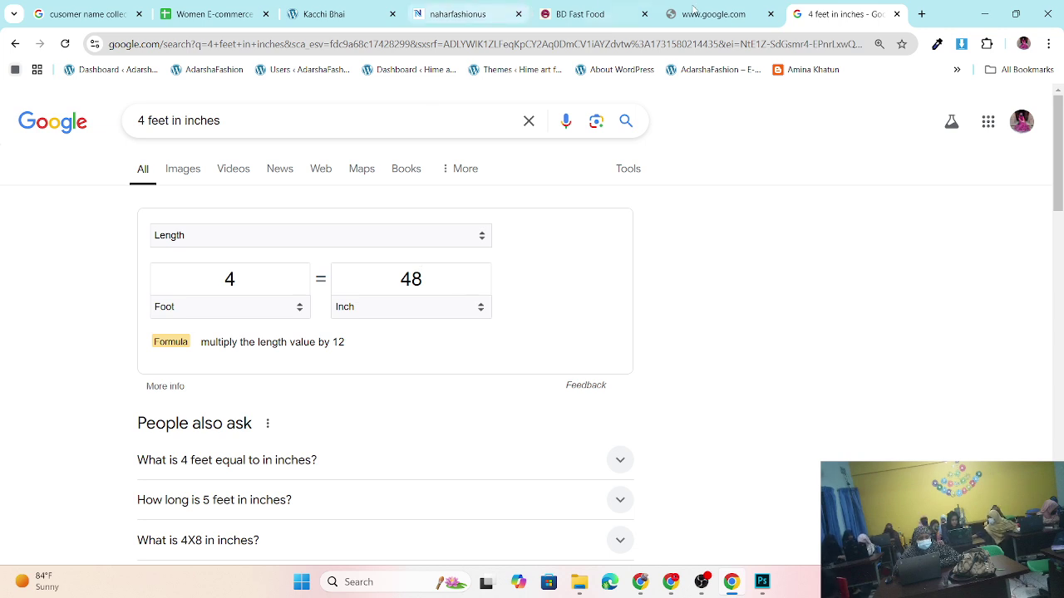
- From the 'winner zip' search tab, open a new blank tab and focus its address bar
click(721, 15)
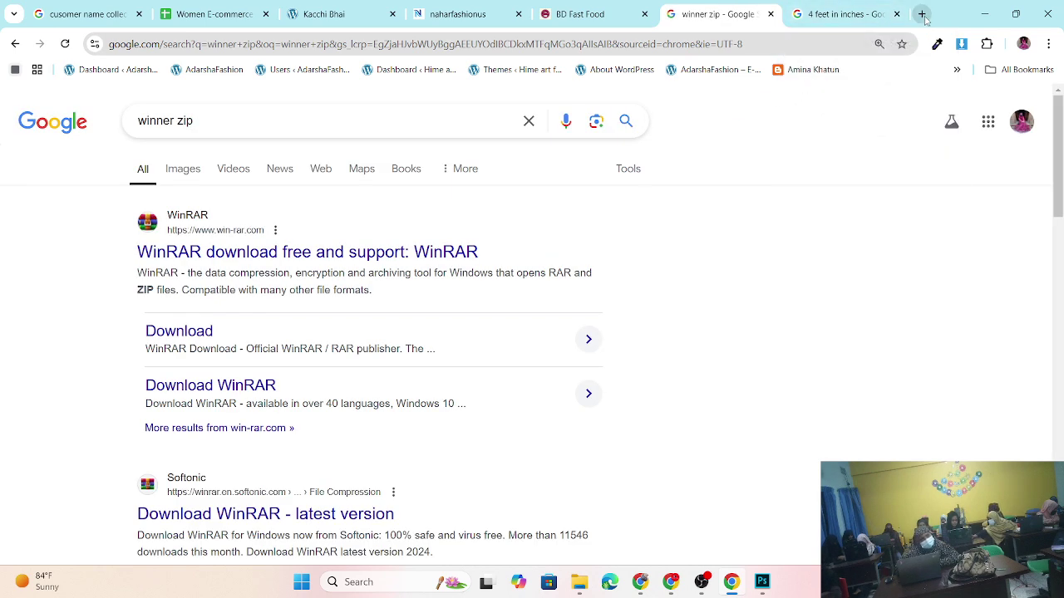
click(921, 14)
click(184, 40)
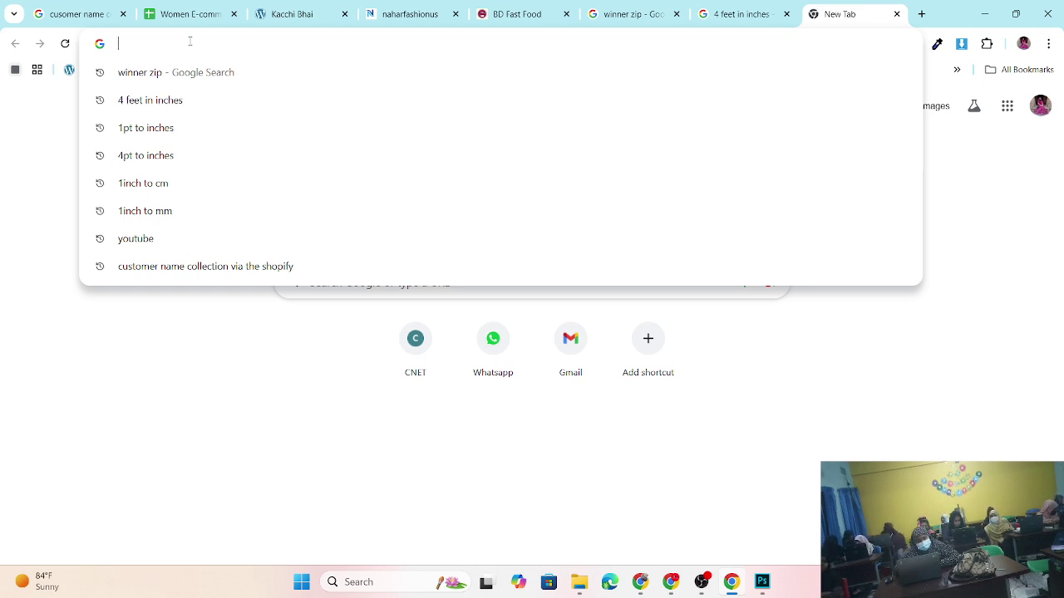
text(www.)
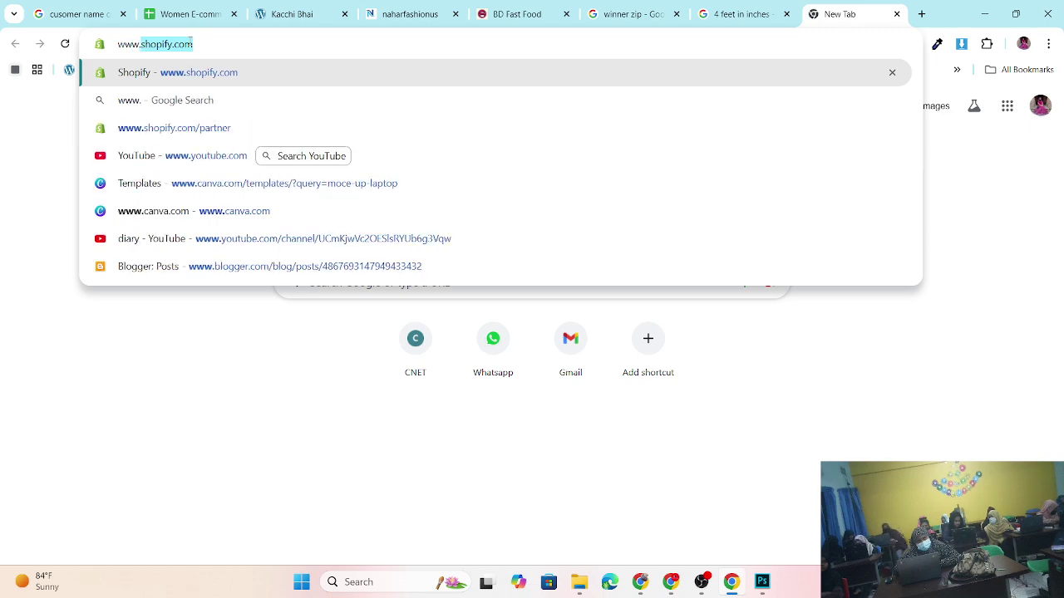
text(free)
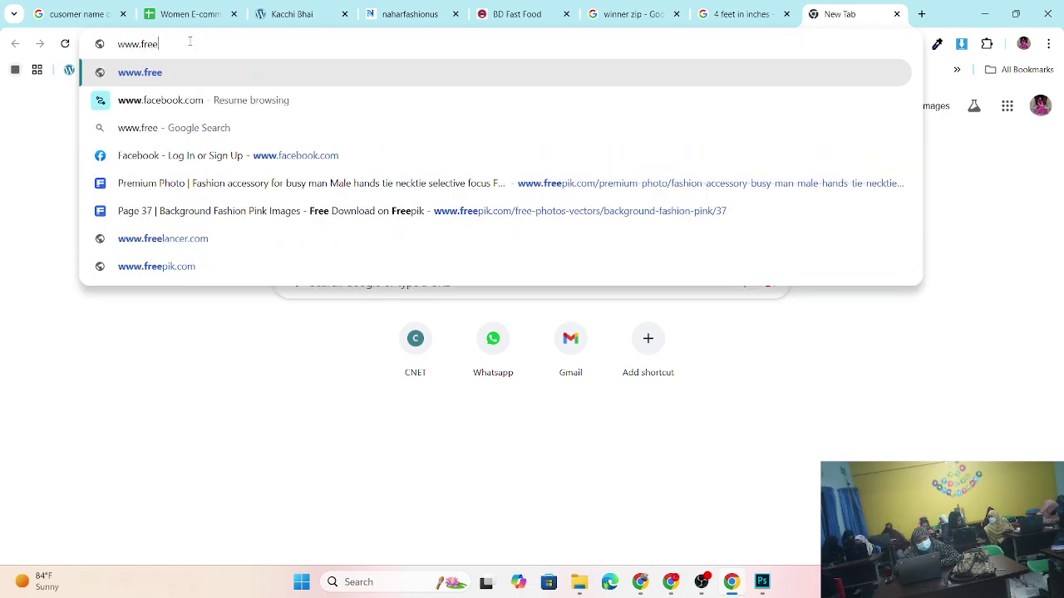
text(pik)
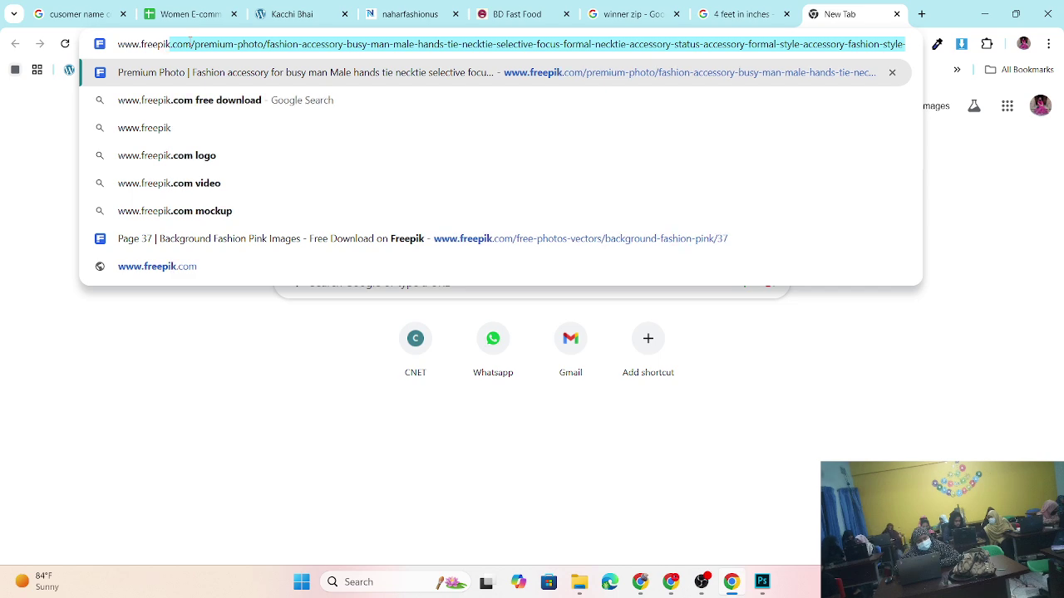
text(.com)
key(Delete)
key(Return)
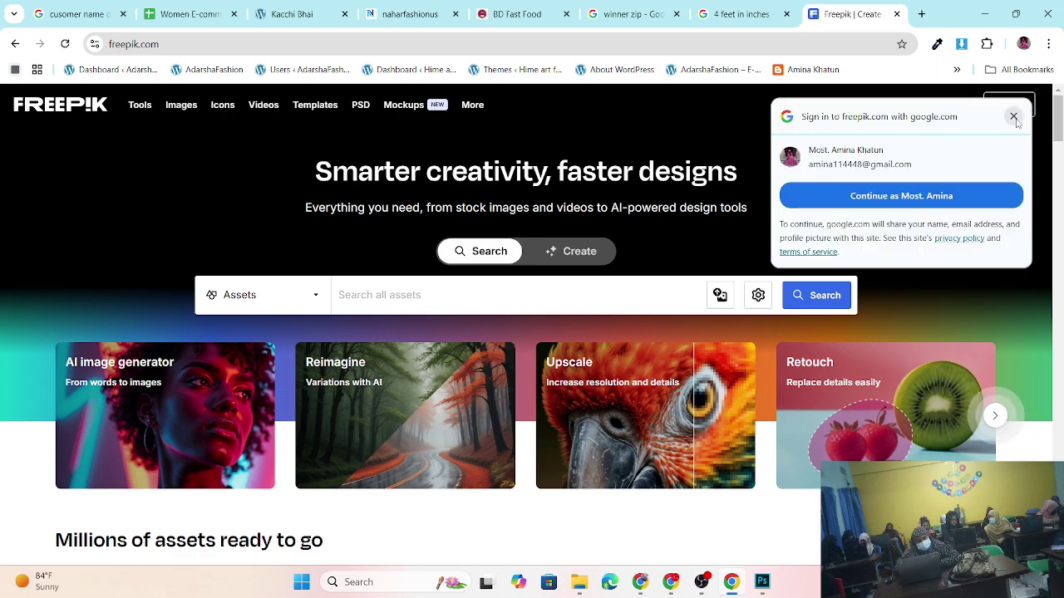
click(1013, 116)
scroll(456, 379, down, 4)
scroll(457, 379, down, 3)
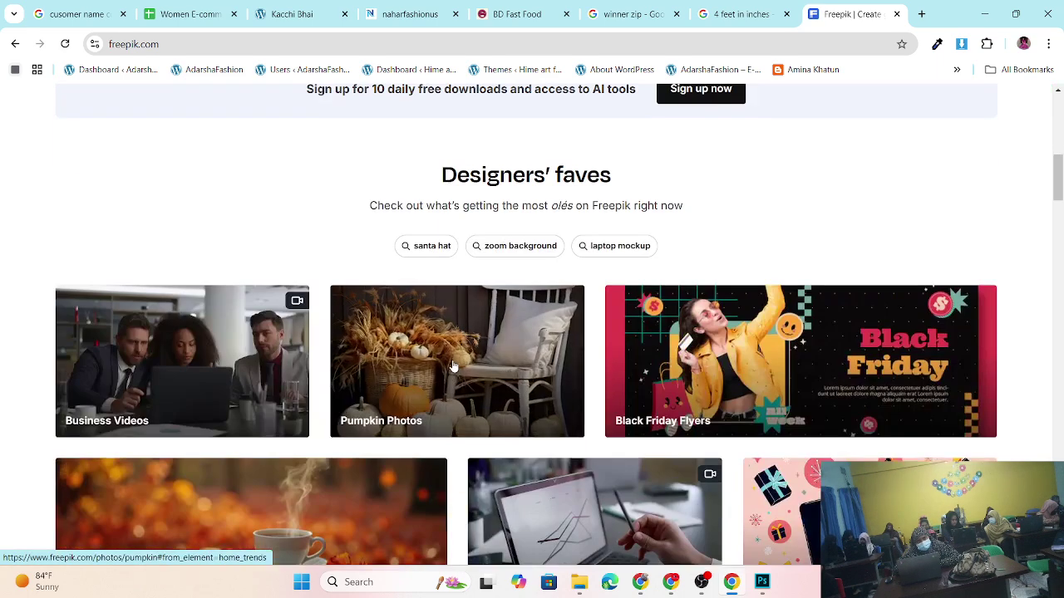
scroll(453, 366, up, 8)
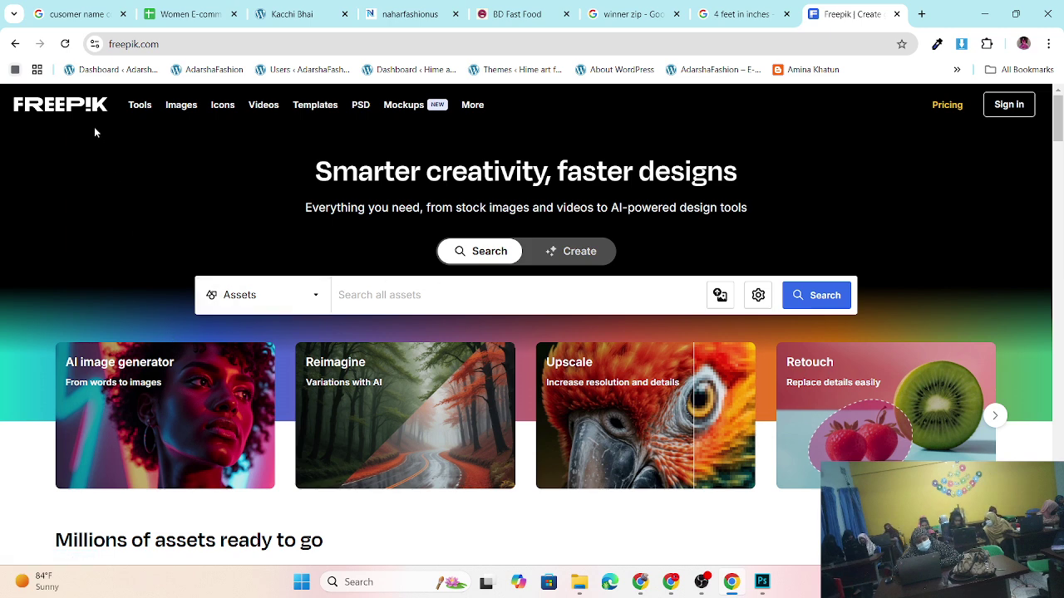
- Look through Freepik's Assets type list, then close it to leave the search bar set to Assets
click(319, 299)
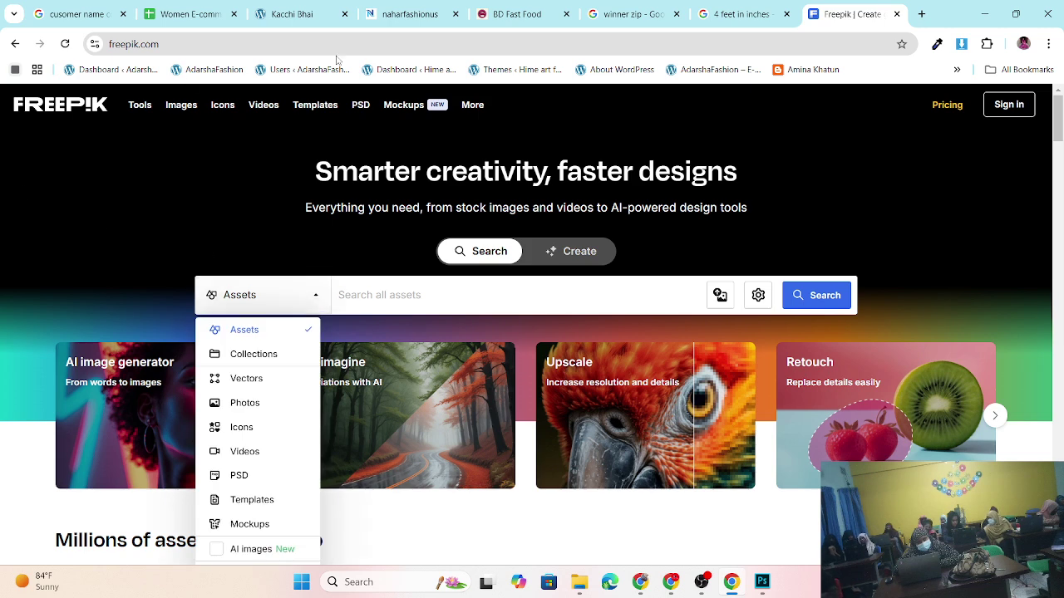
scroll(615, 295, down, 1)
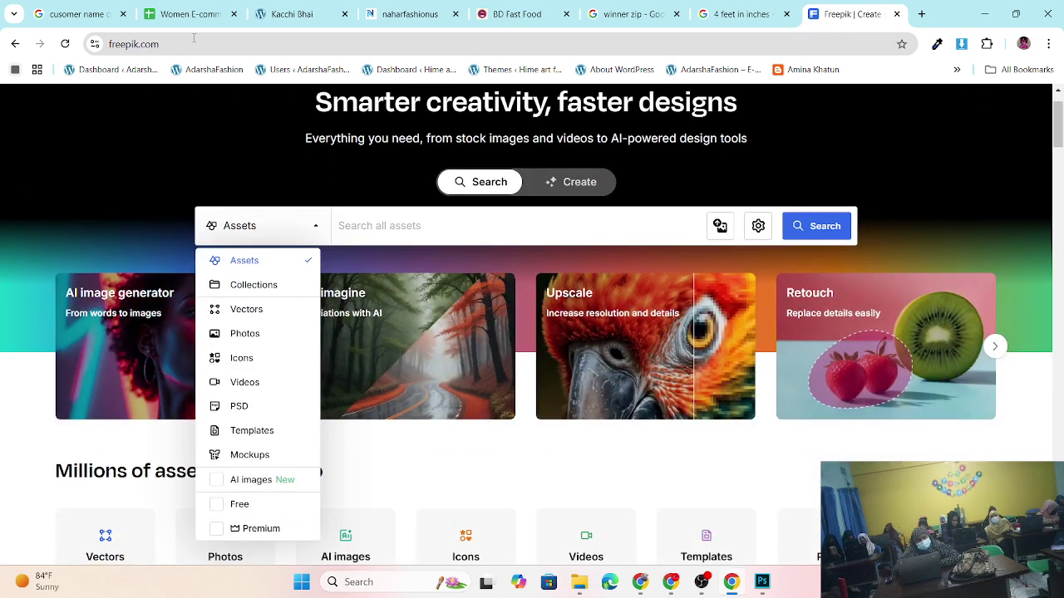
click(206, 45)
click(229, 45)
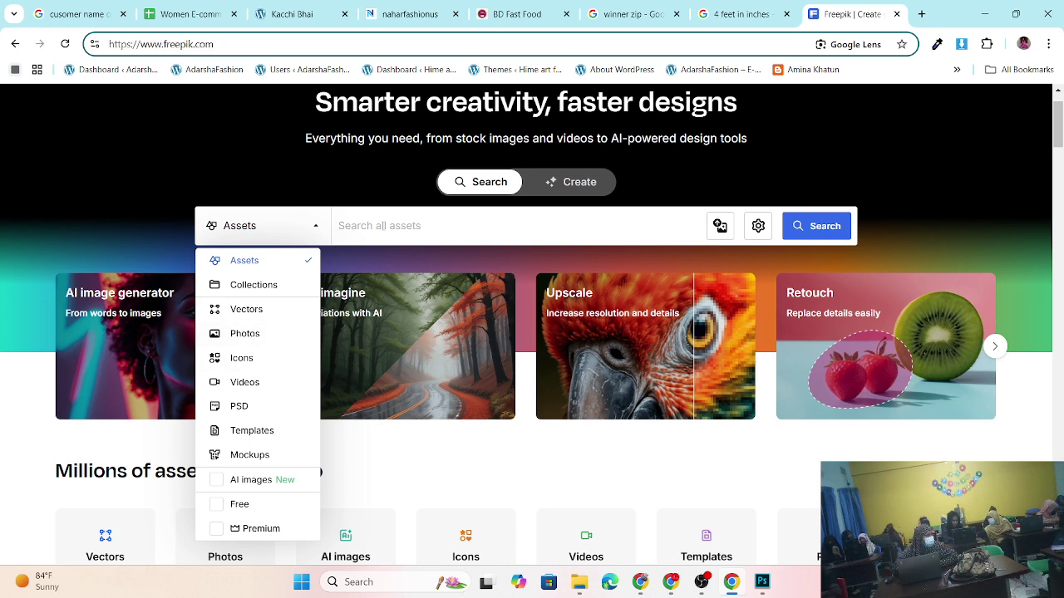
click(367, 225)
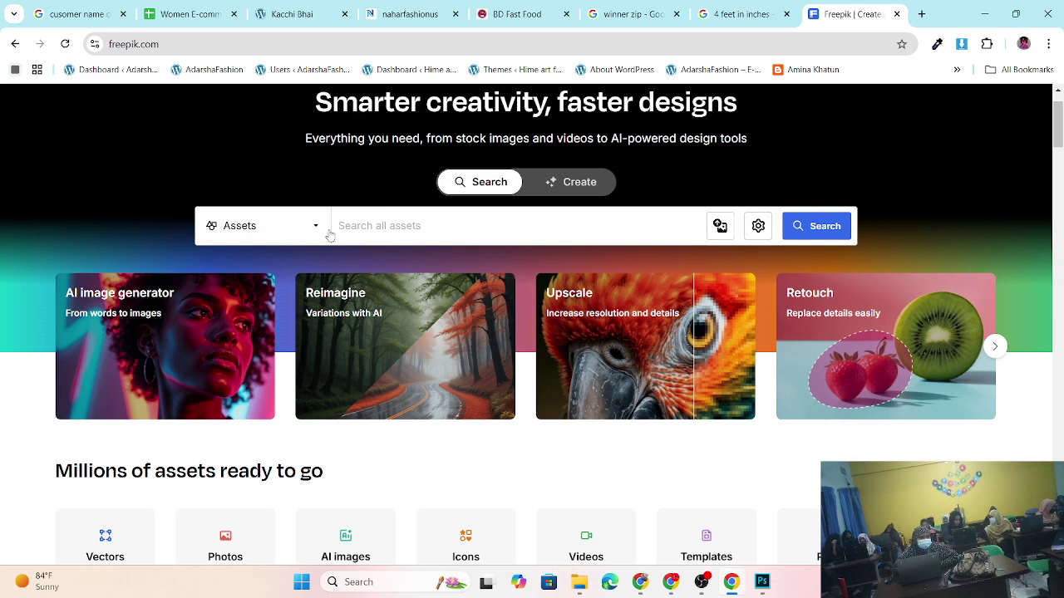
- Search Freepik for 'cv' and filter the results to PSD and Free, showing 868 templates
text(cv)
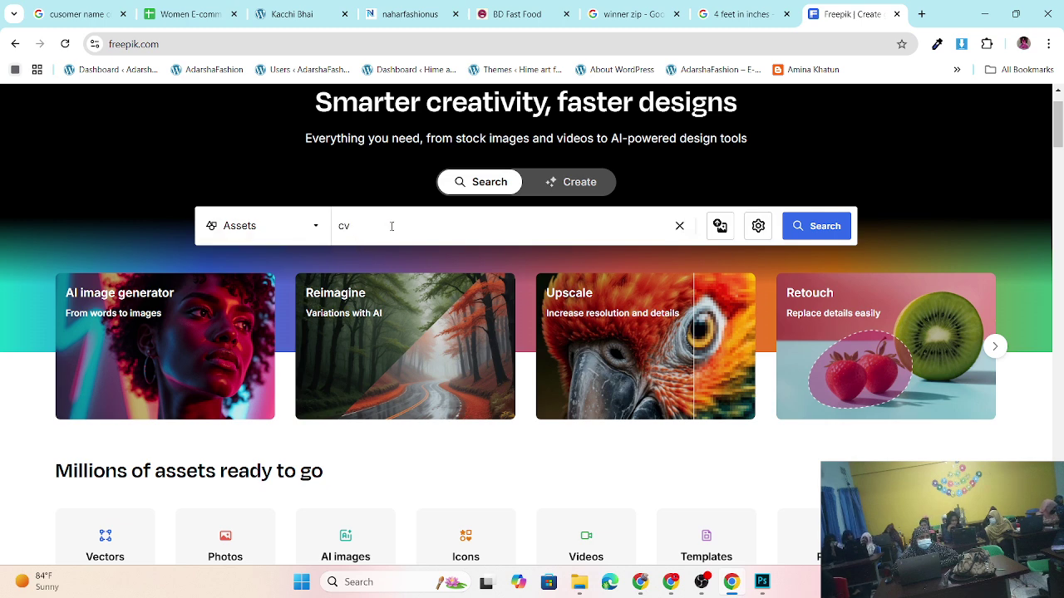
key(Return)
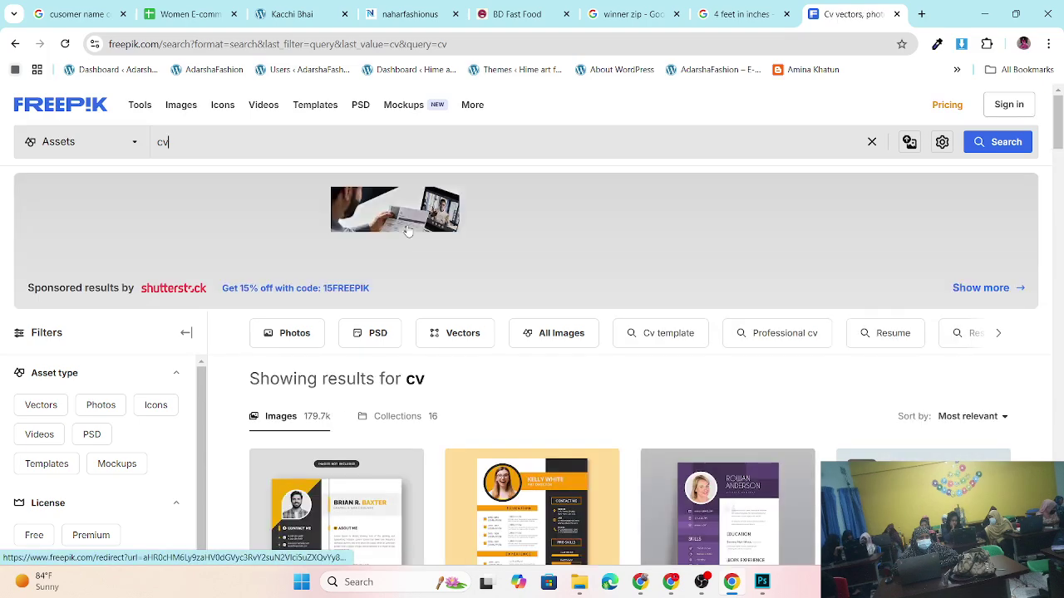
scroll(407, 232, down, 3)
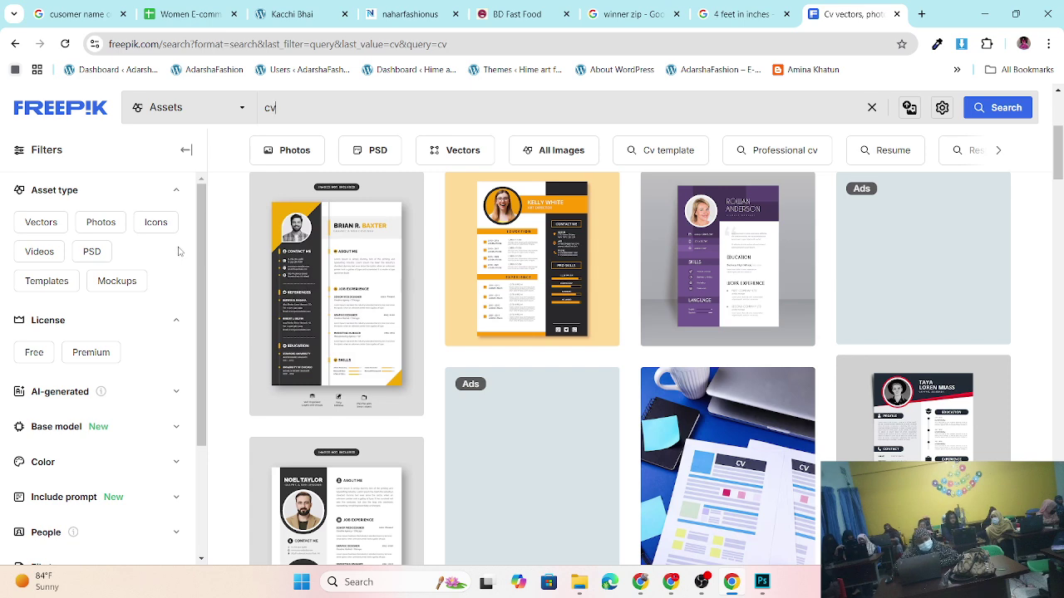
click(91, 251)
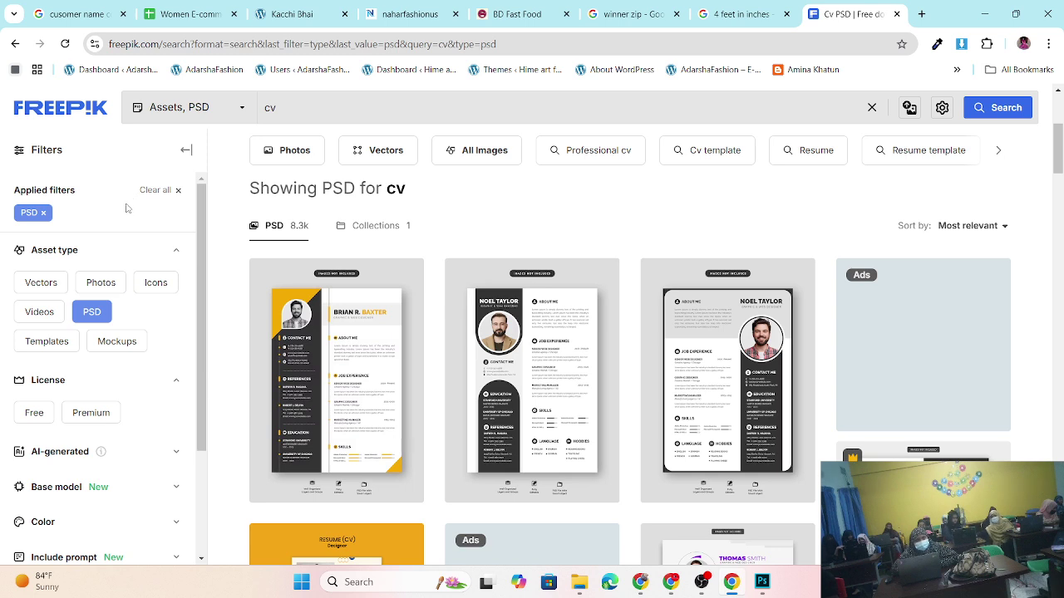
click(31, 422)
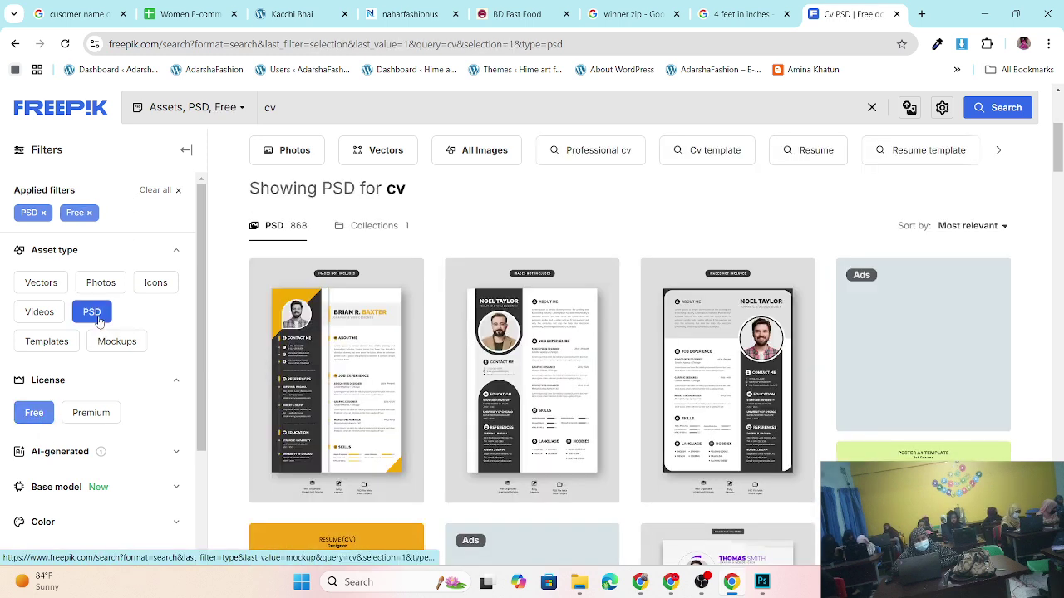
scroll(381, 322, down, 1)
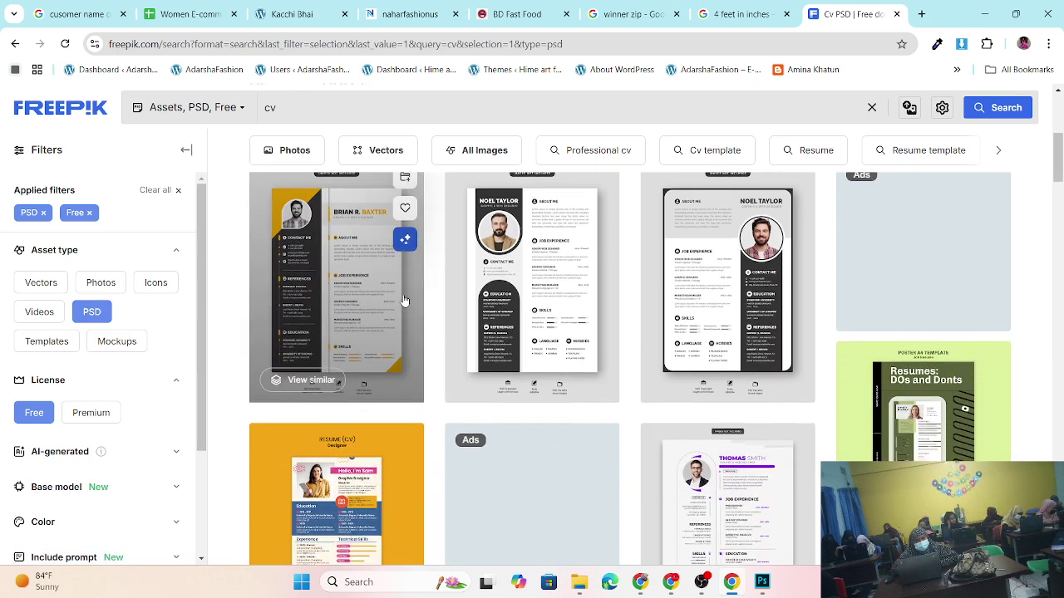
scroll(381, 322, up, 1)
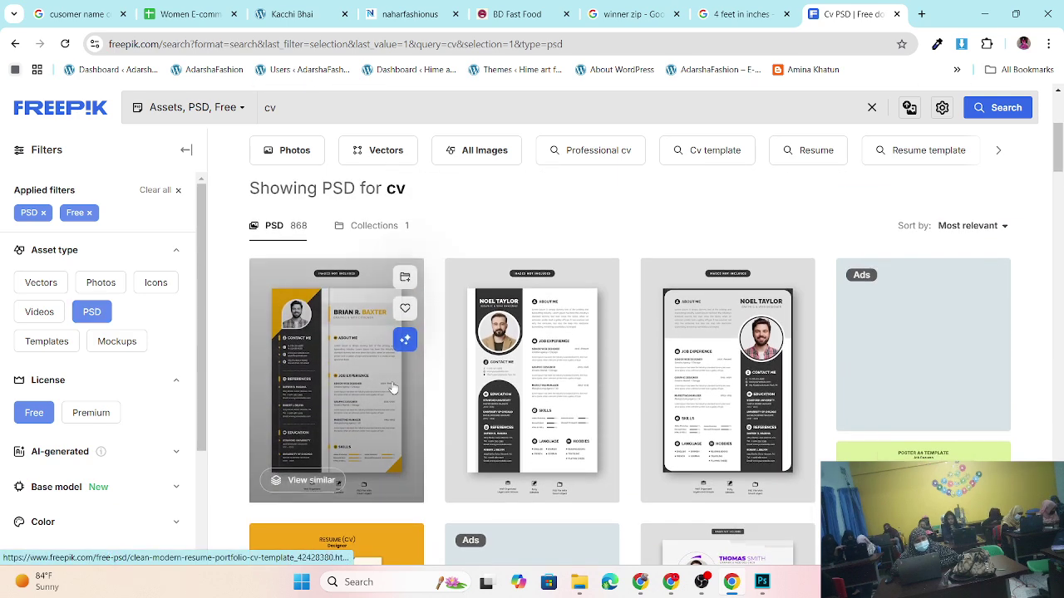
scroll(465, 378, down, 1)
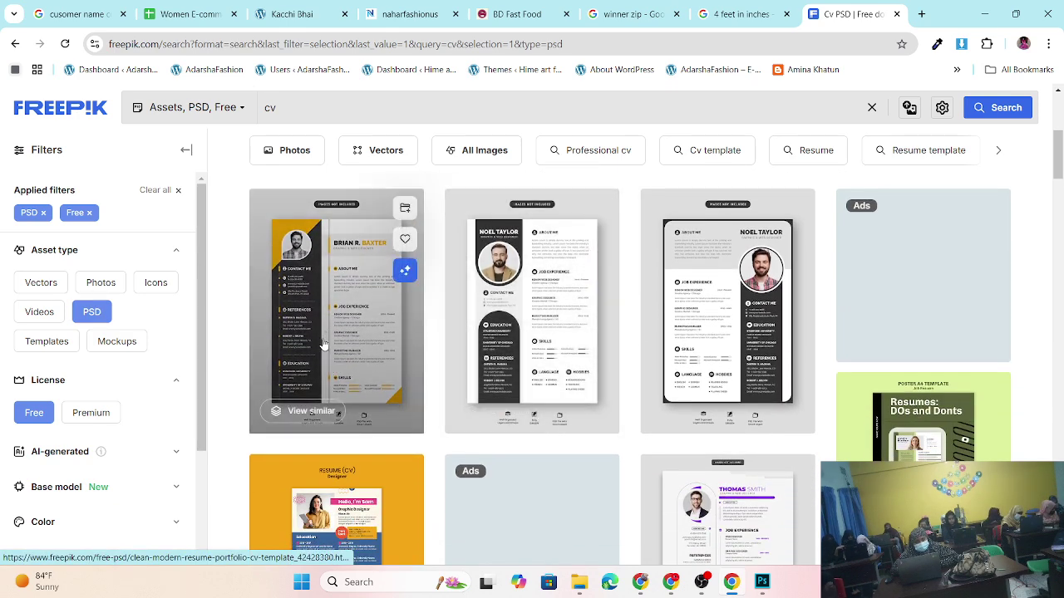
- Open the first CV template's page, reload it, and close the AI features tour
click(333, 303)
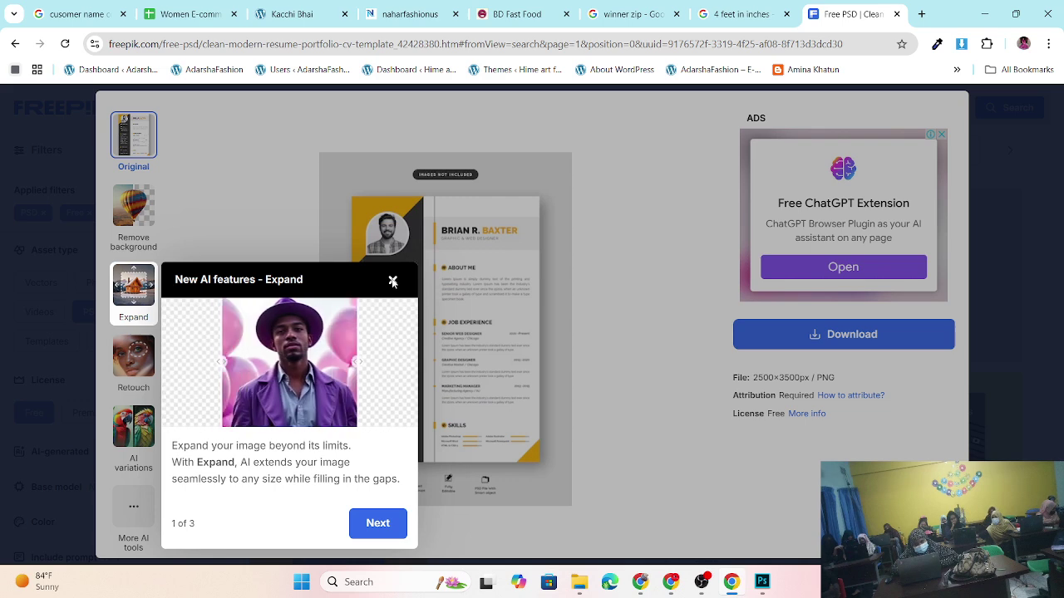
double_click(393, 282)
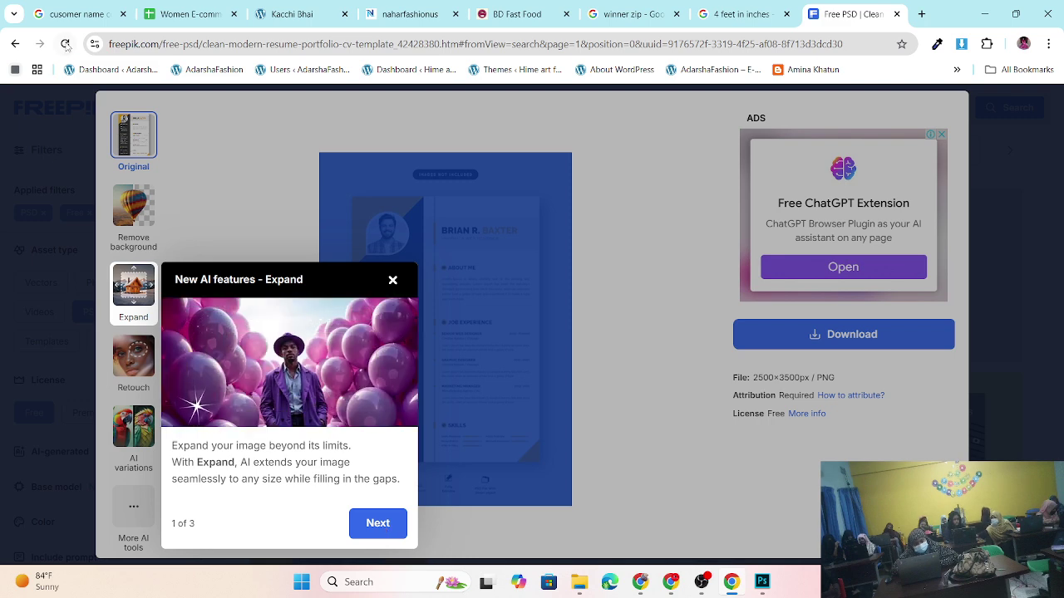
key(F5)
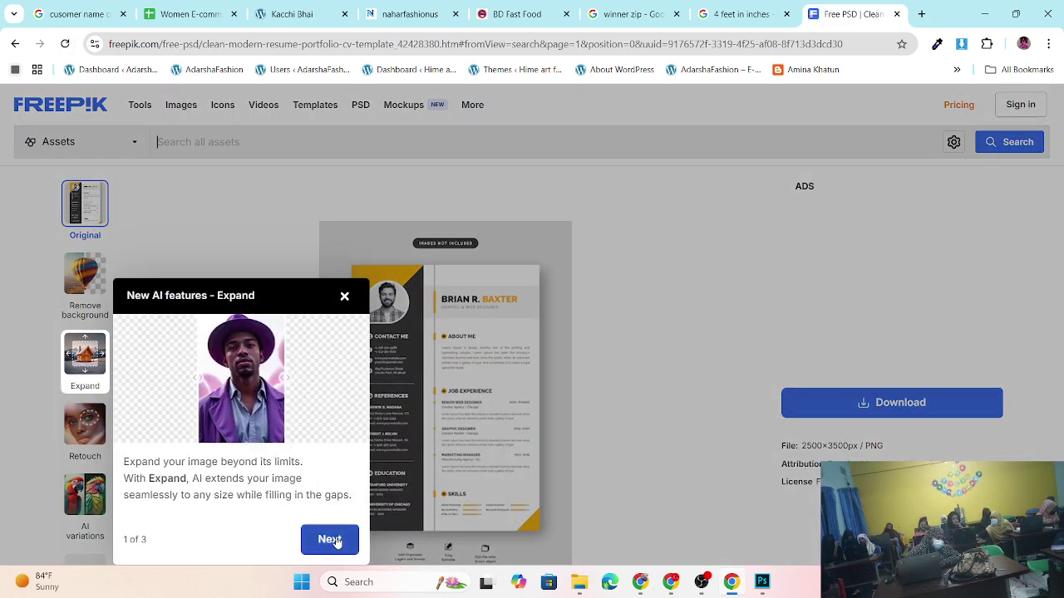
click(335, 540)
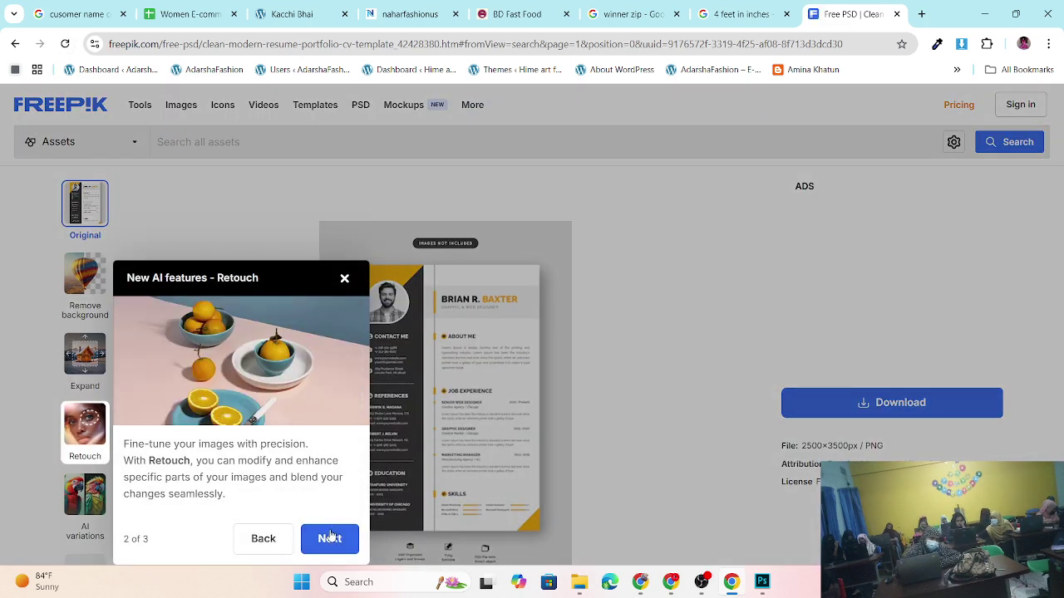
click(333, 539)
click(330, 539)
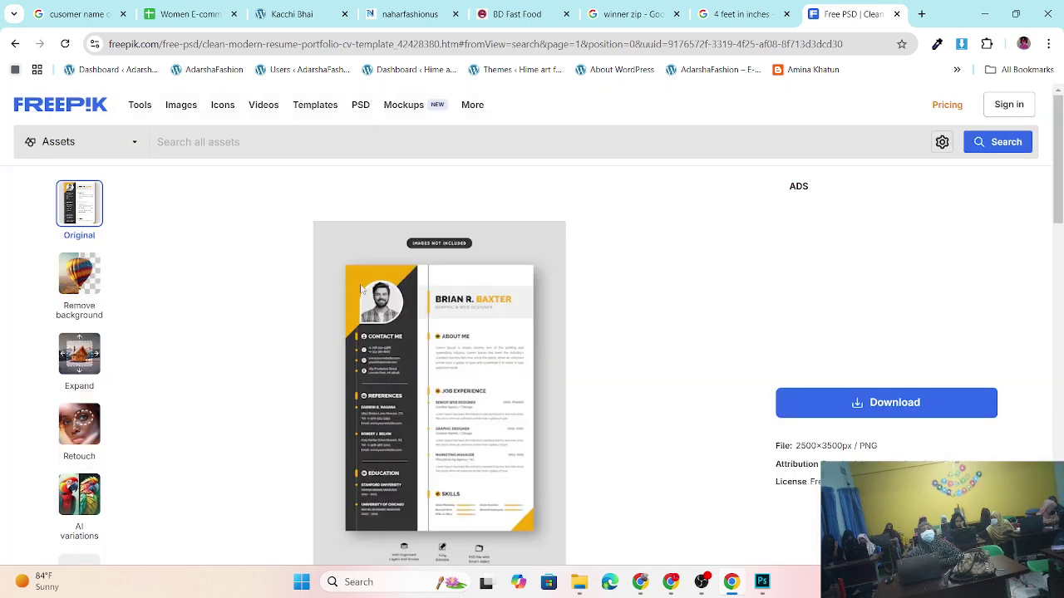
scroll(401, 377, down, 2)
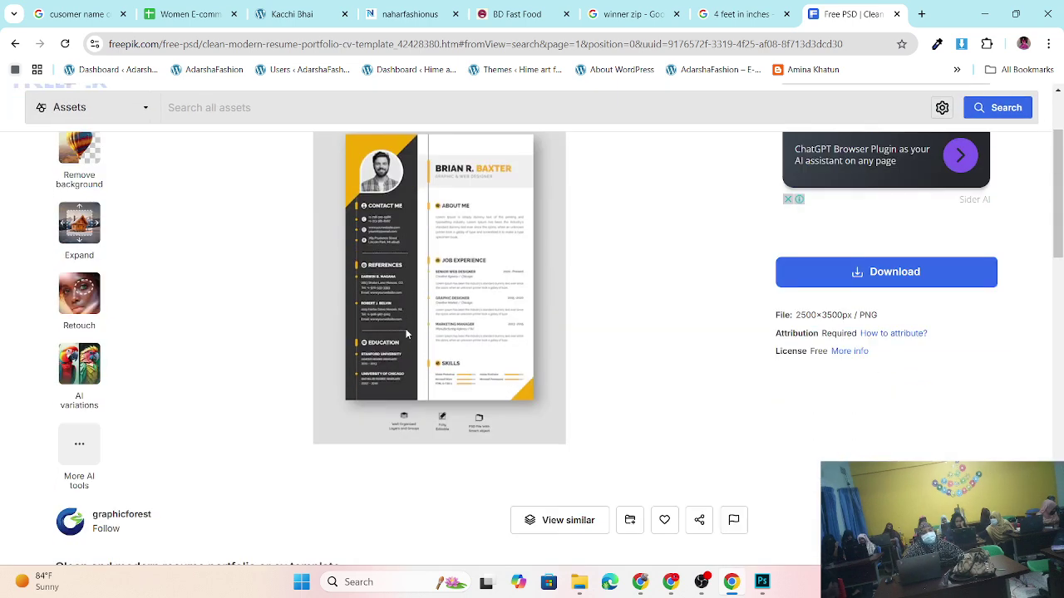
scroll(629, 410, up, 2)
- Download the free clean-modern-resume-portfolio-cv-template.zip (7.7 MB)
click(904, 405)
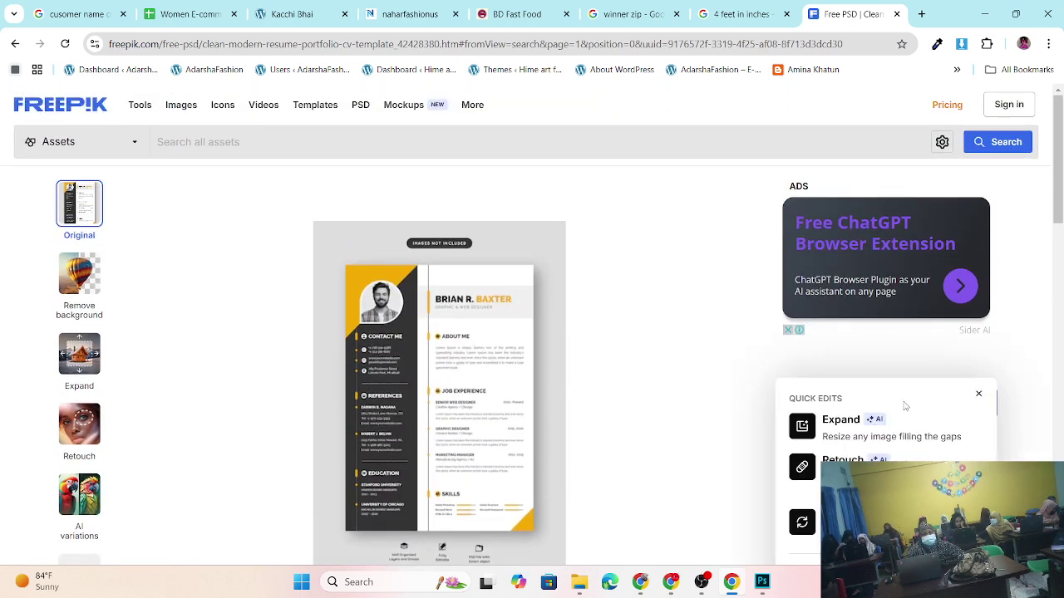
scroll(899, 401, down, 3)
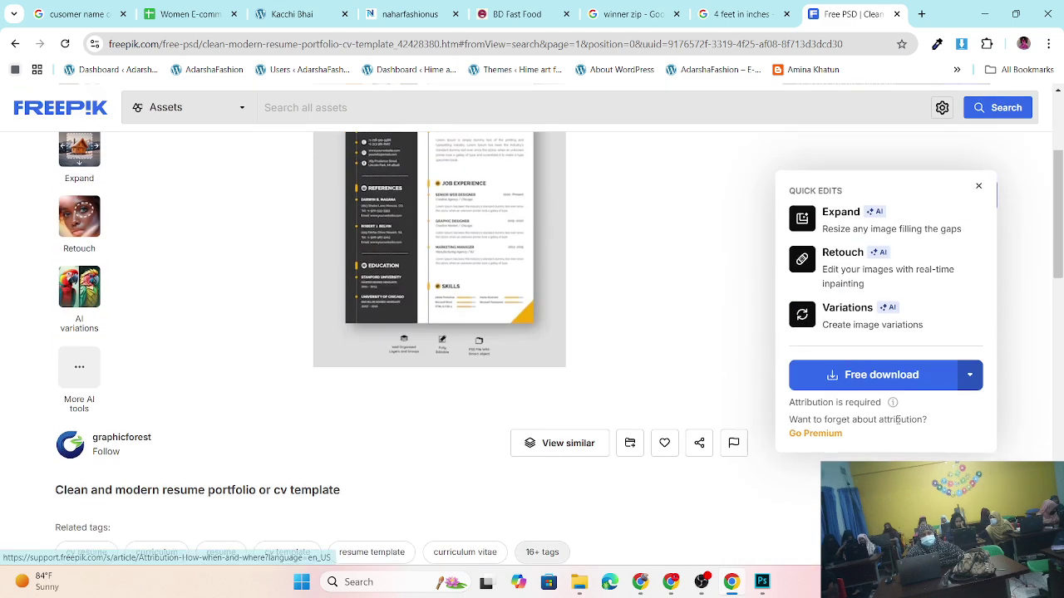
click(883, 376)
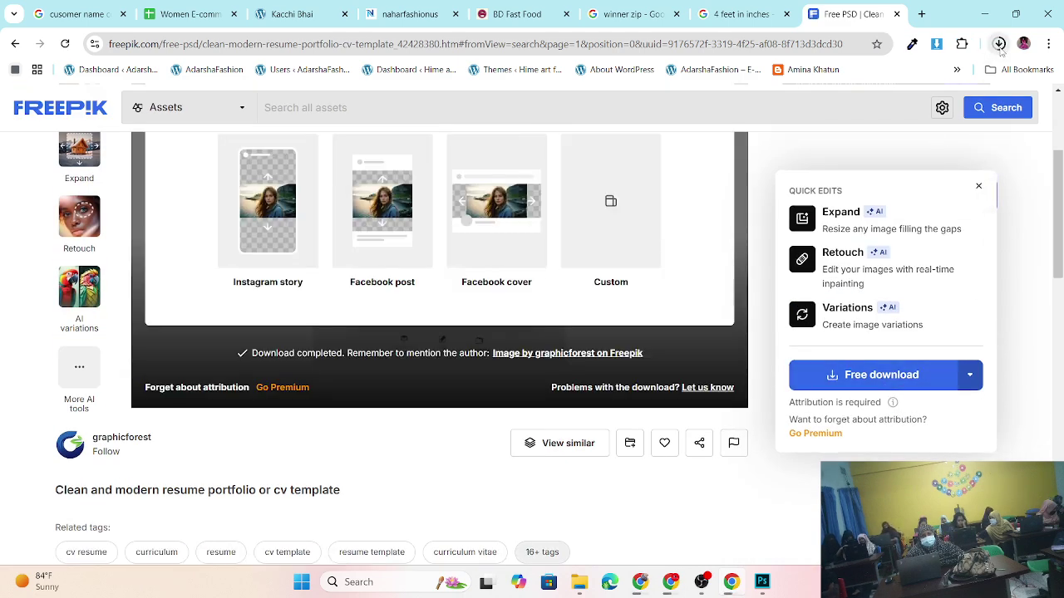
scroll(605, 279, up, 3)
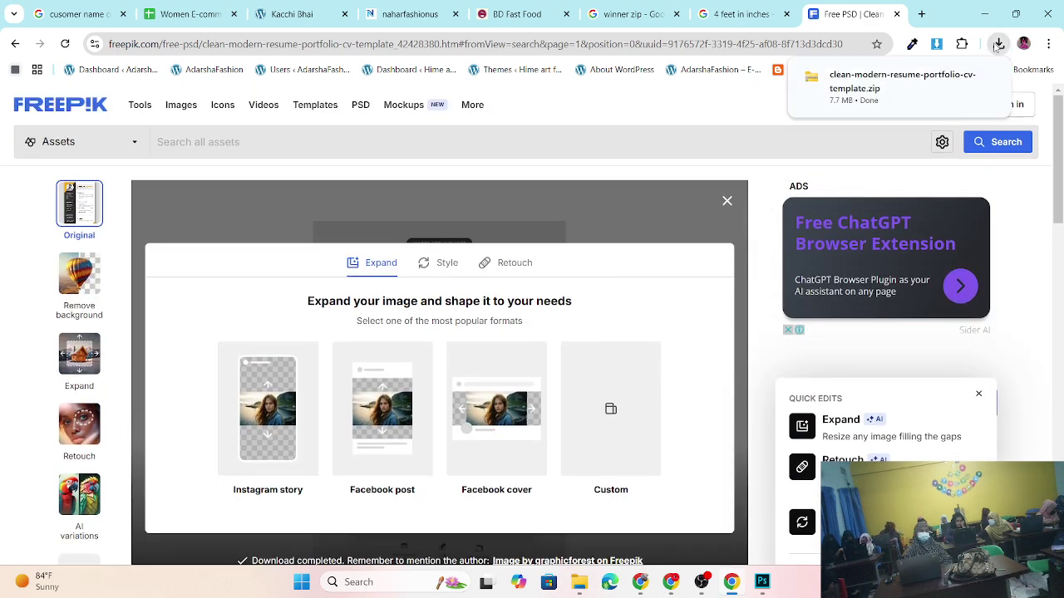
- Minimize Chrome, cancel Photoshop's New Document dialog, and minimize Photoshop to show the desktop
click(987, 12)
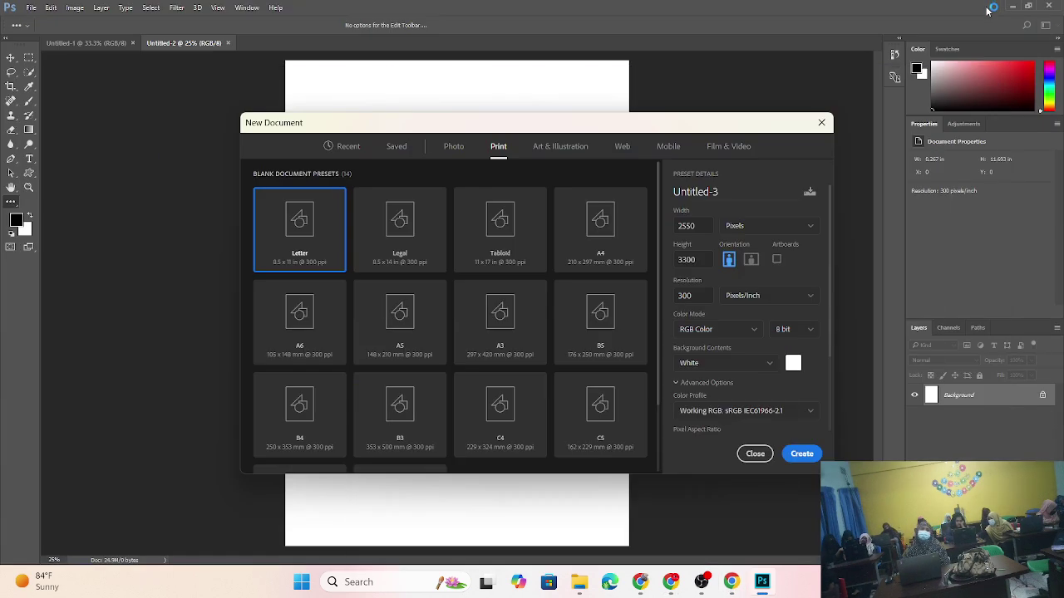
click(821, 122)
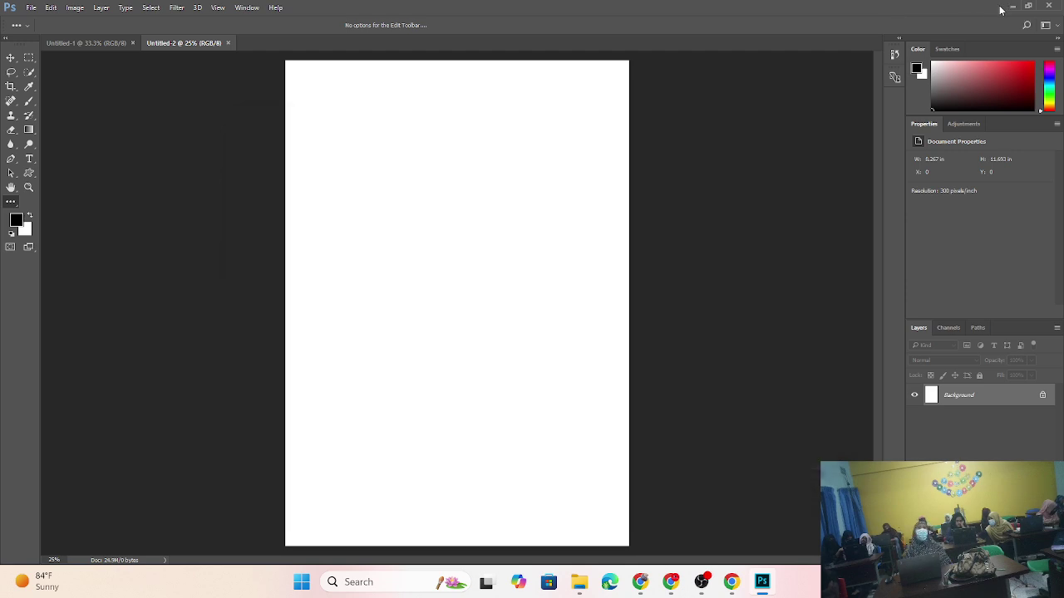
click(1012, 7)
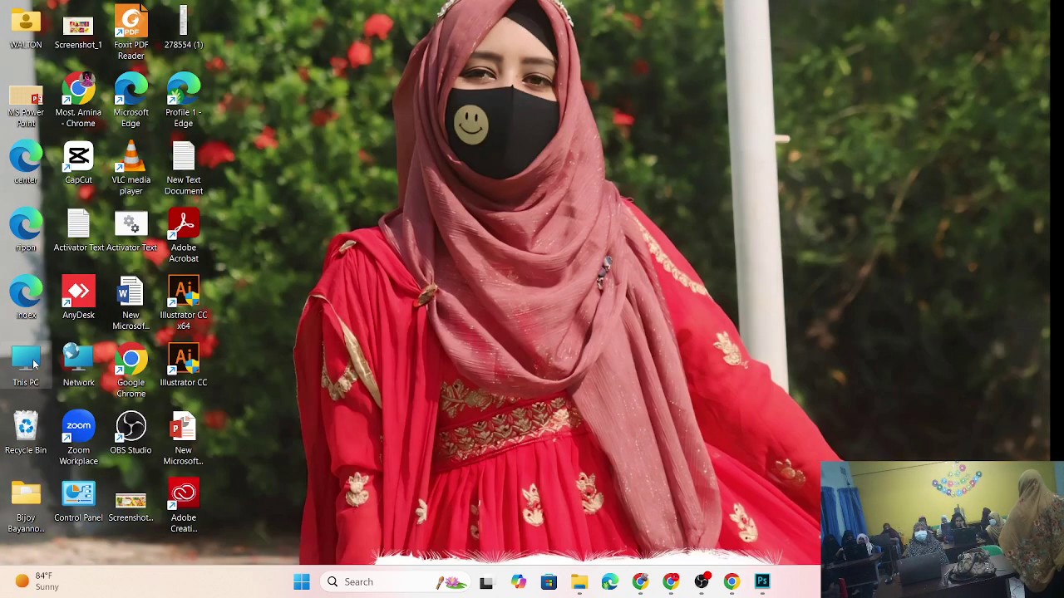
- Extract the downloaded resume template zip into the Downloads folder
double_click(31, 363)
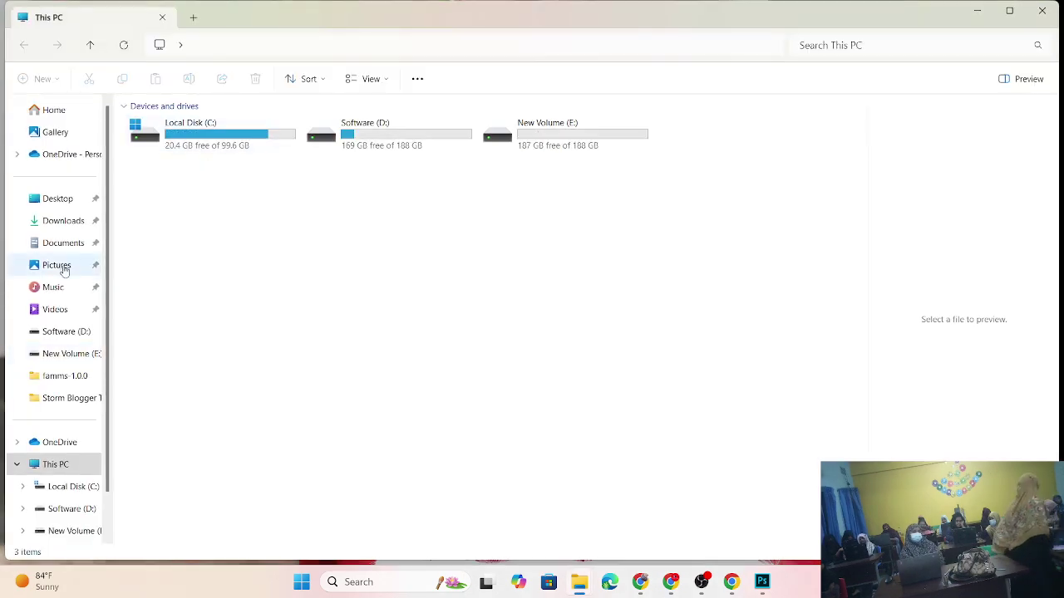
click(58, 227)
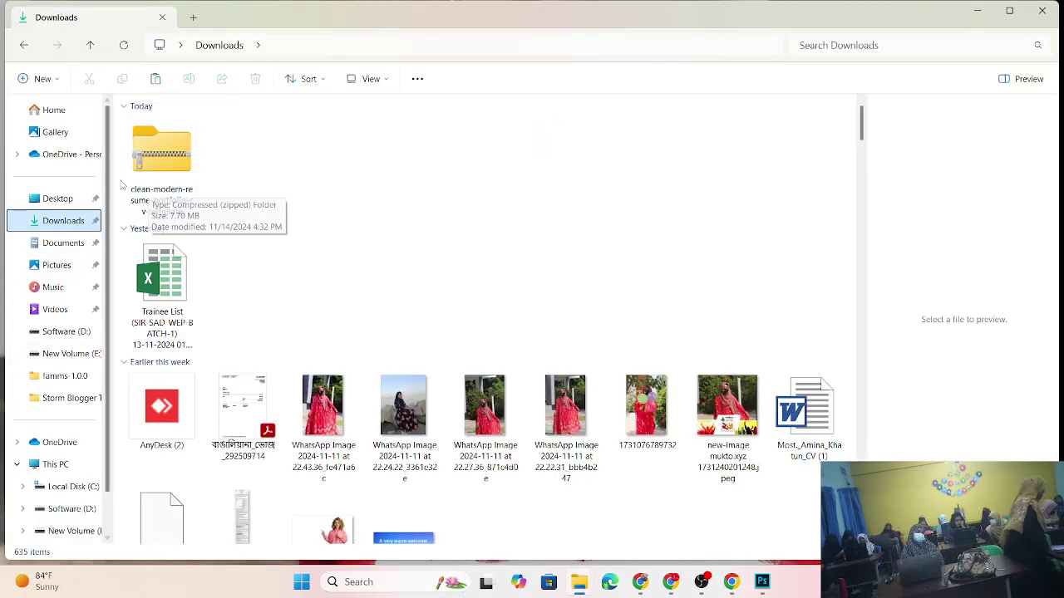
click(169, 166)
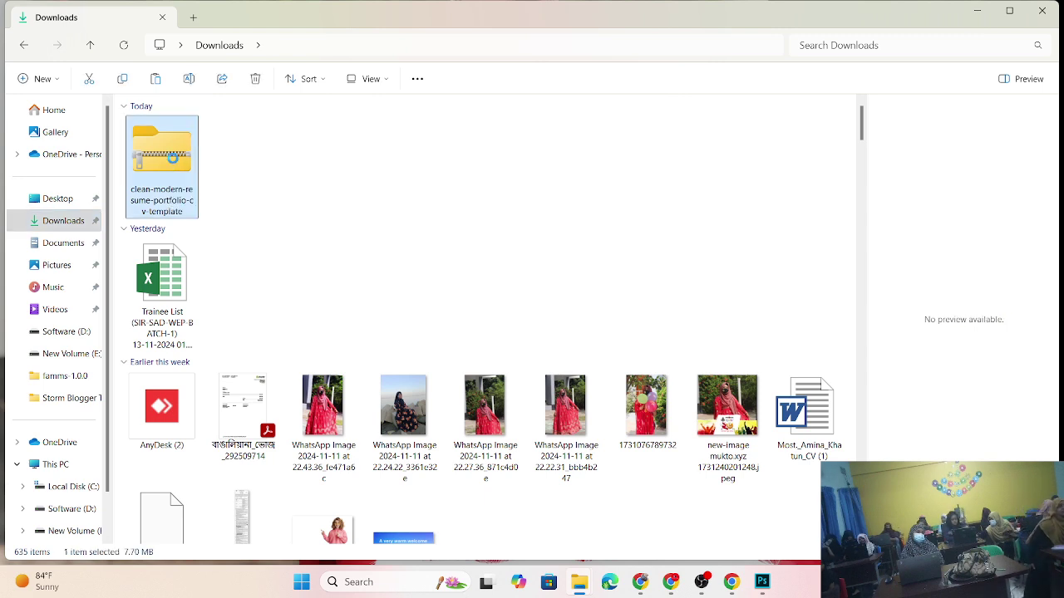
right_click(173, 164)
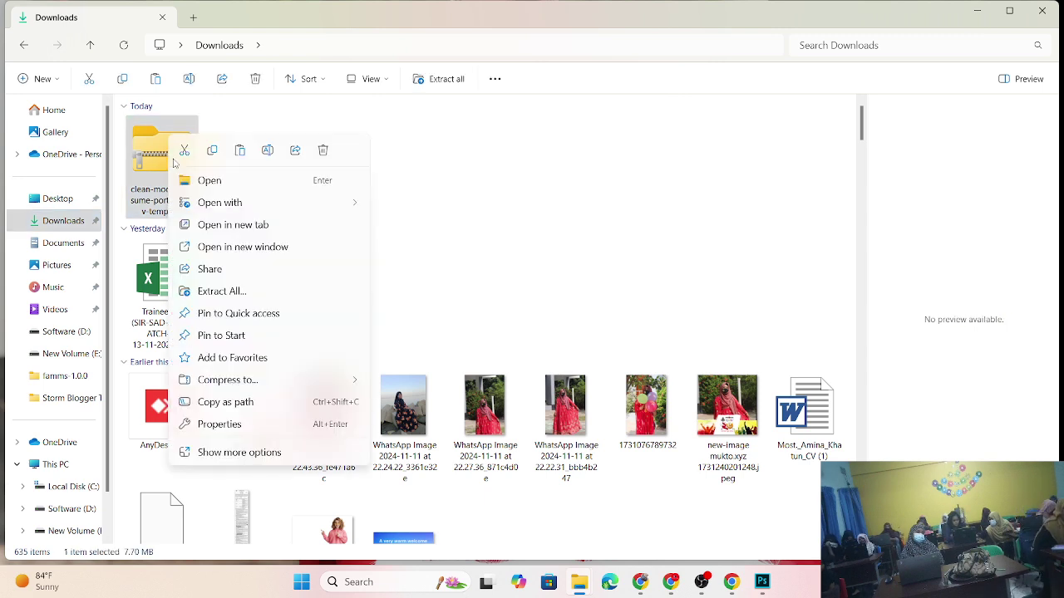
click(222, 291)
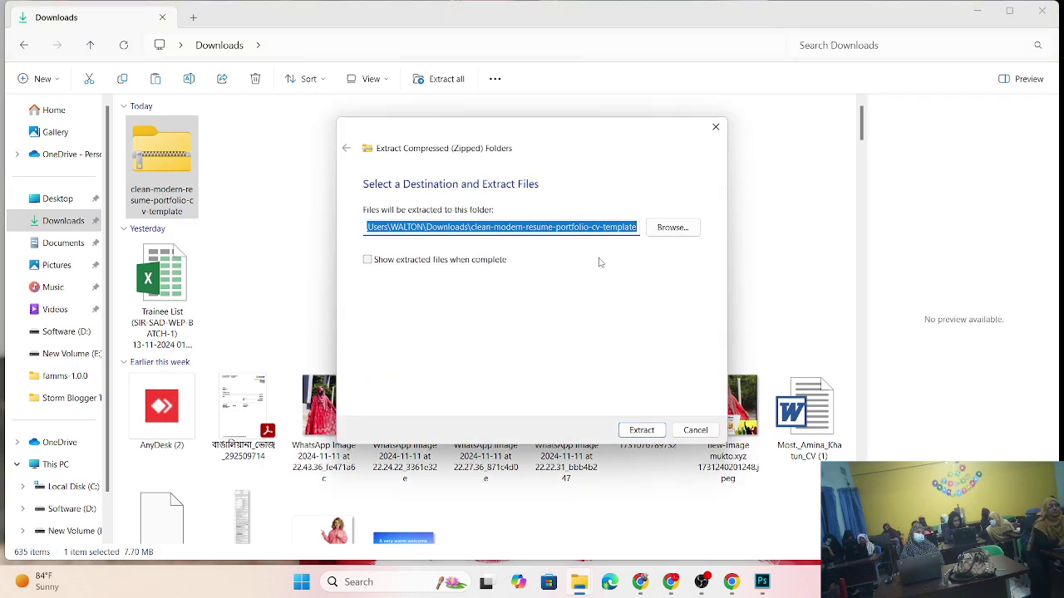
click(640, 429)
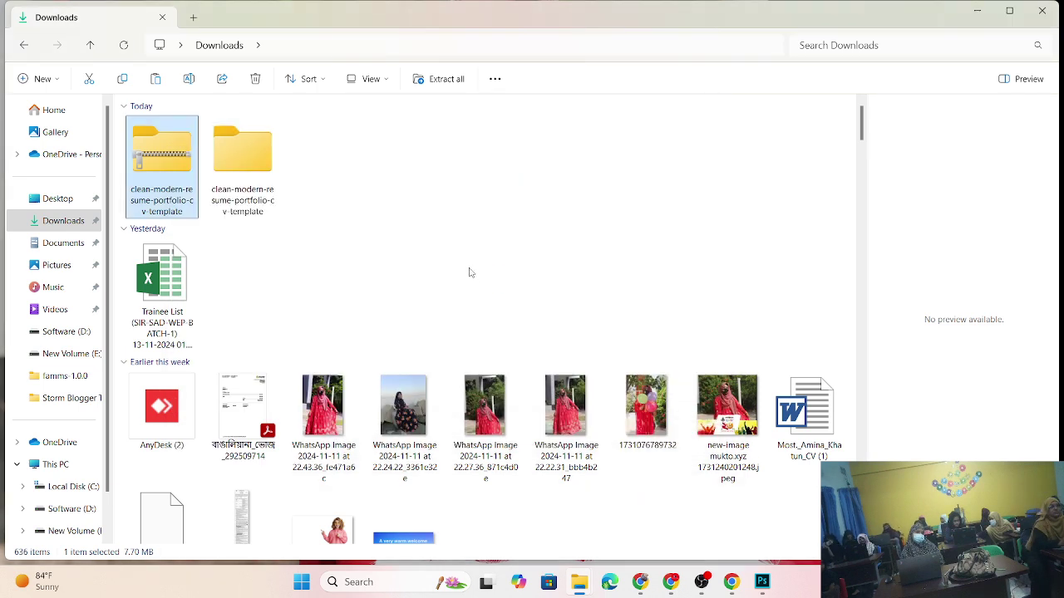
- Open CV-Template-01.psd from the extracted folder in Photoshop, keeping its layers
double_click(253, 156)
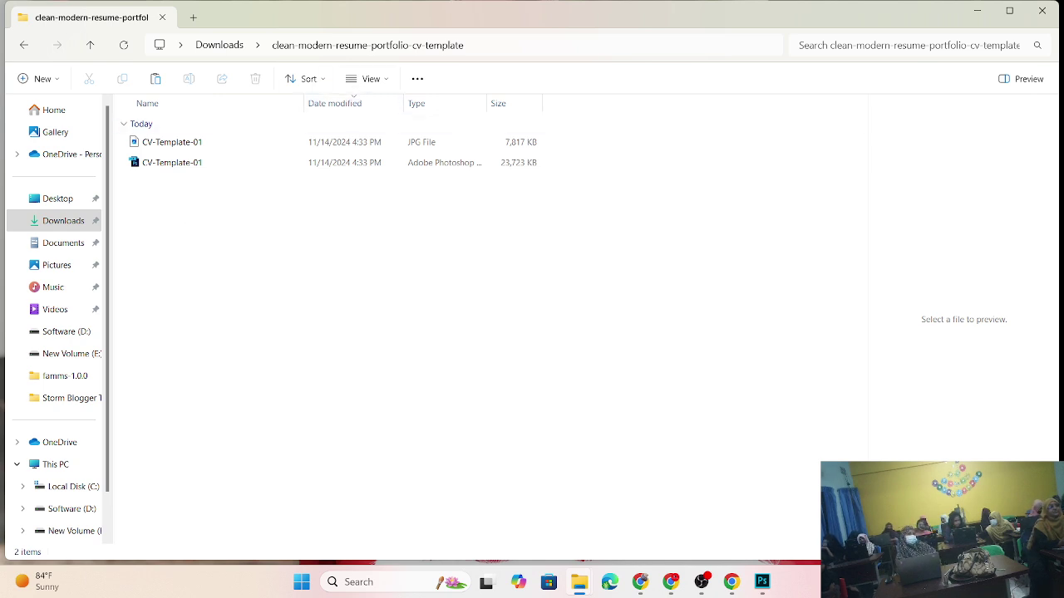
key(ctrl+shift+2)
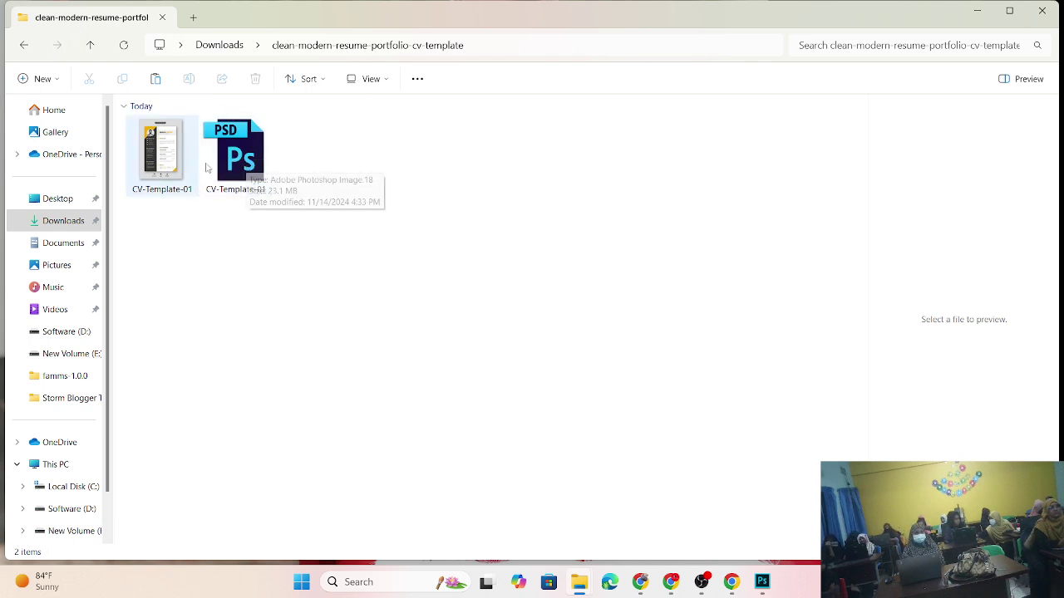
double_click(255, 158)
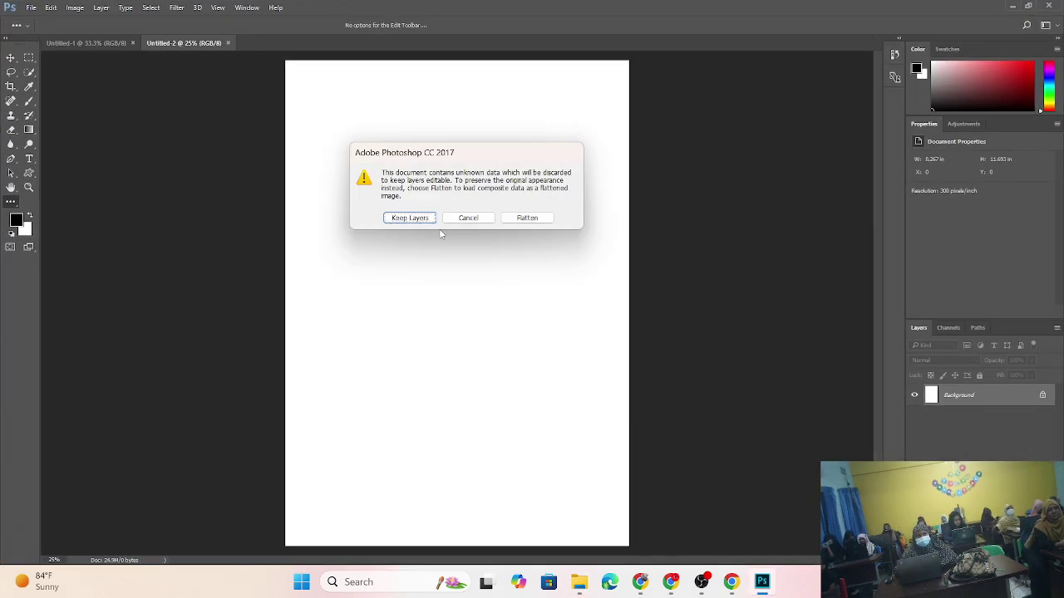
click(409, 219)
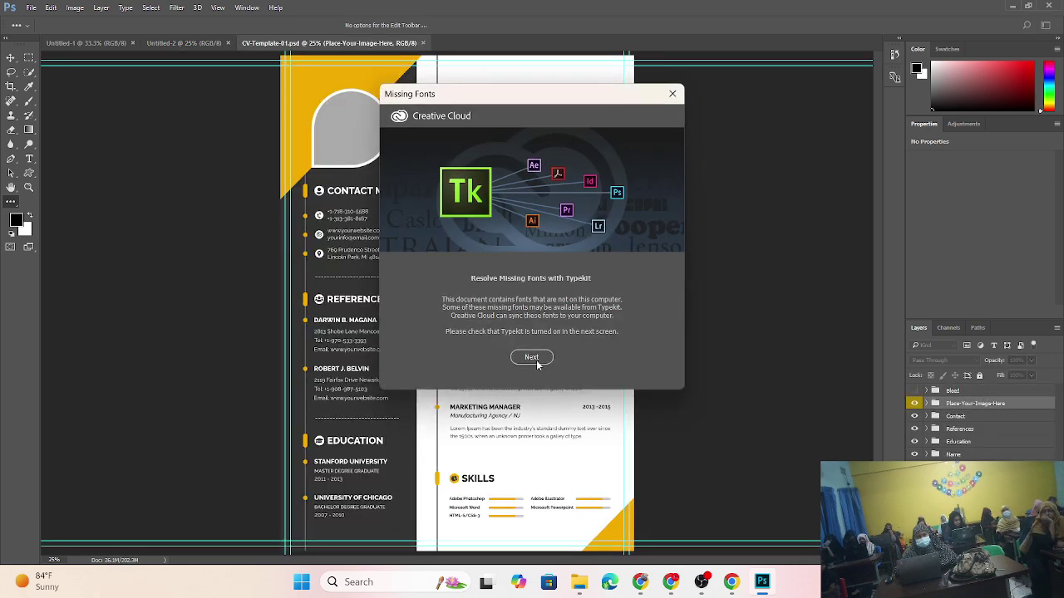
- Go past the Missing Fonts list with Next, then Cancel without resolving fonts
click(532, 356)
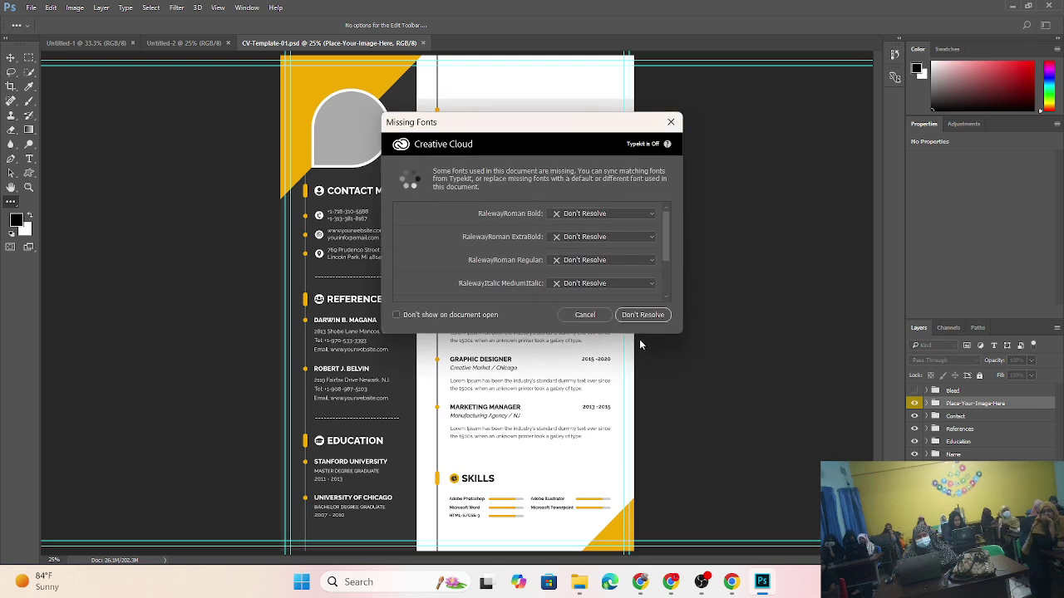
click(586, 317)
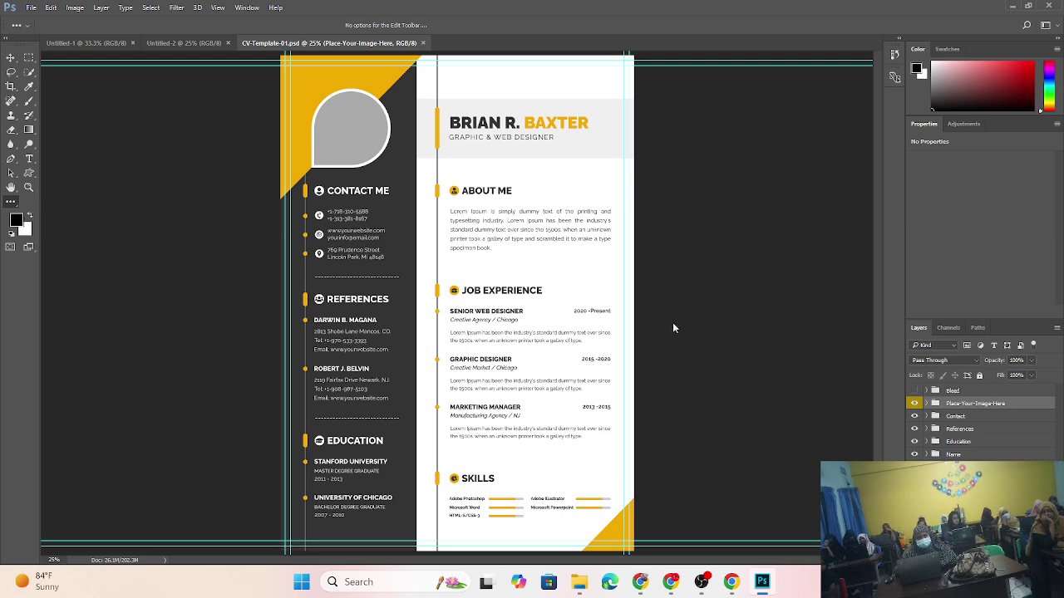
click(665, 276)
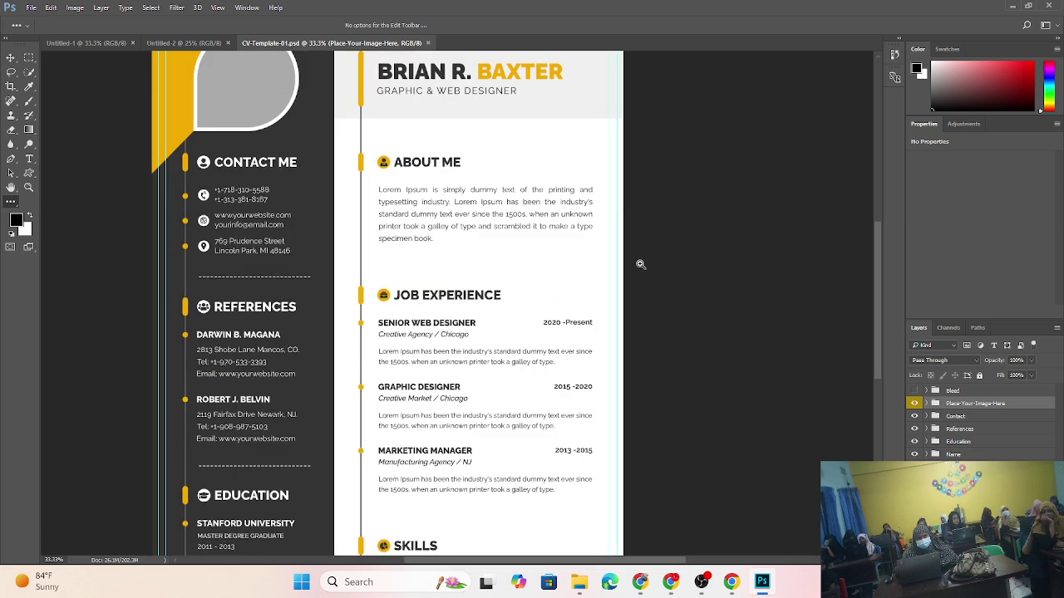
click(642, 260)
drag(344, 186, 559, 286)
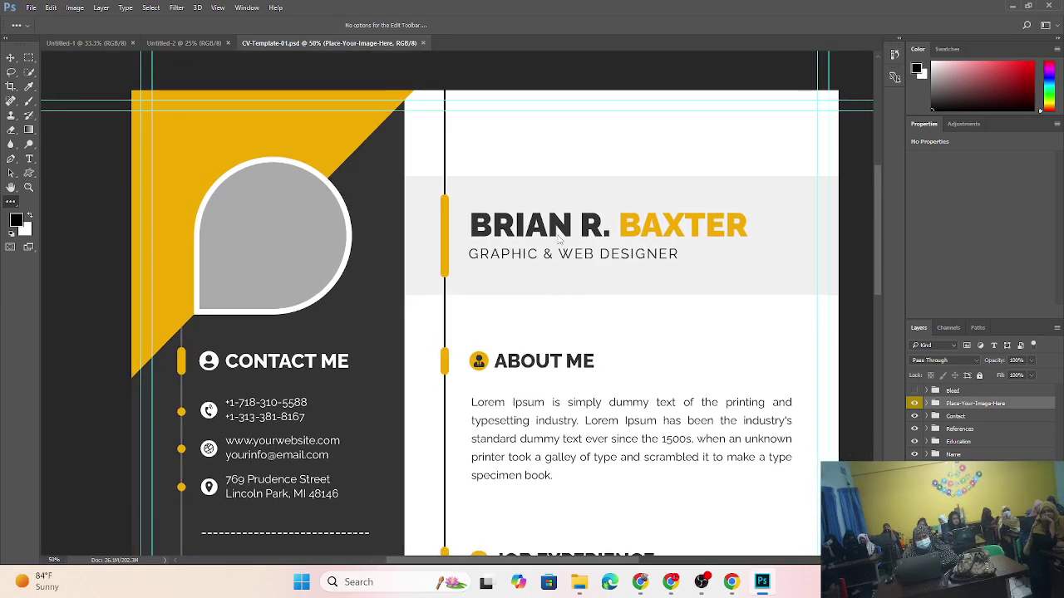
scroll(422, 260, down, 3)
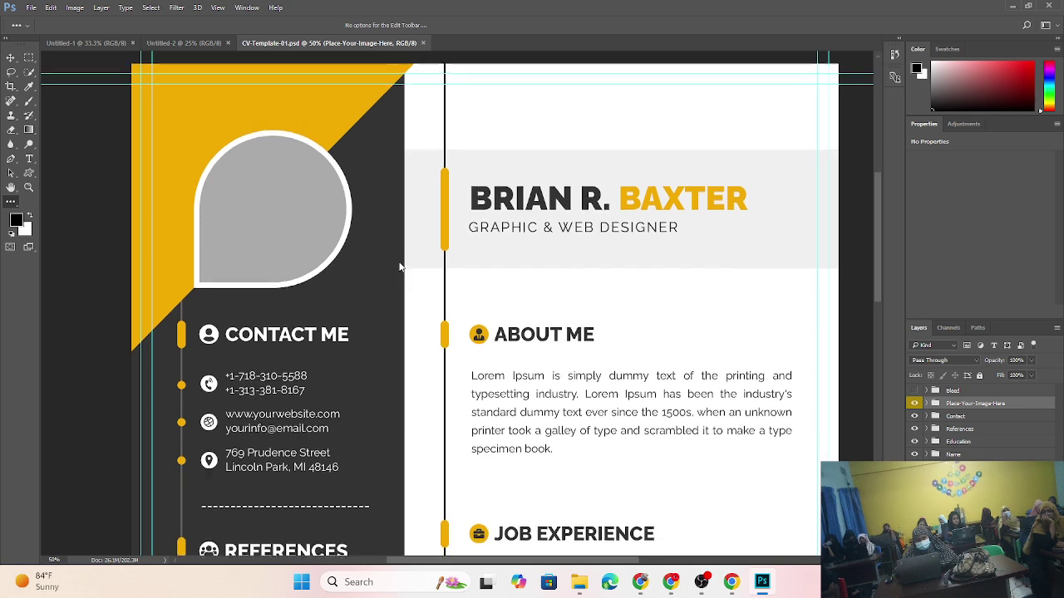
scroll(421, 295, down, 1)
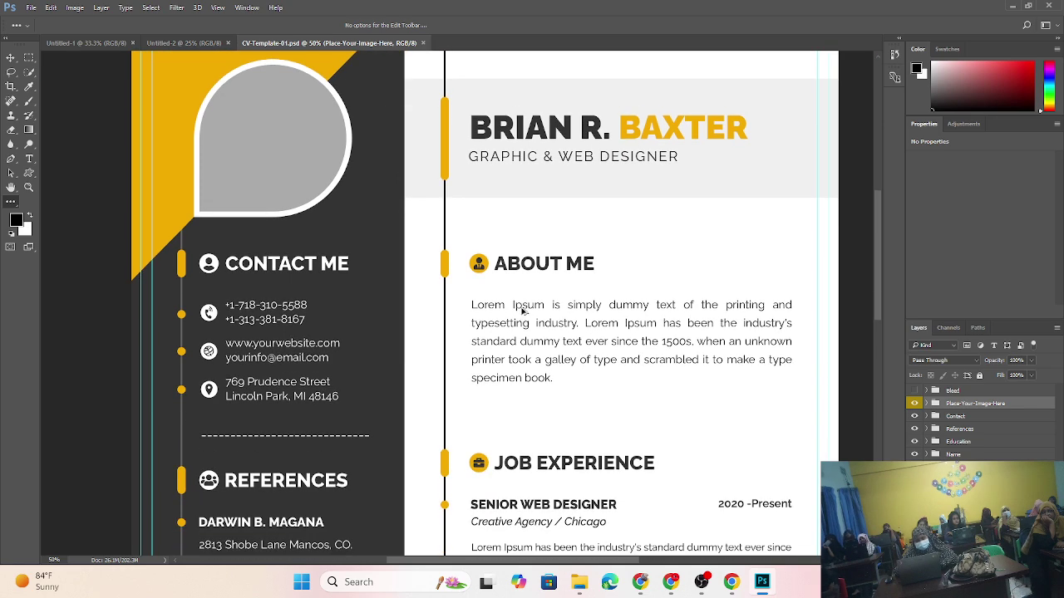
scroll(524, 287, down, 3)
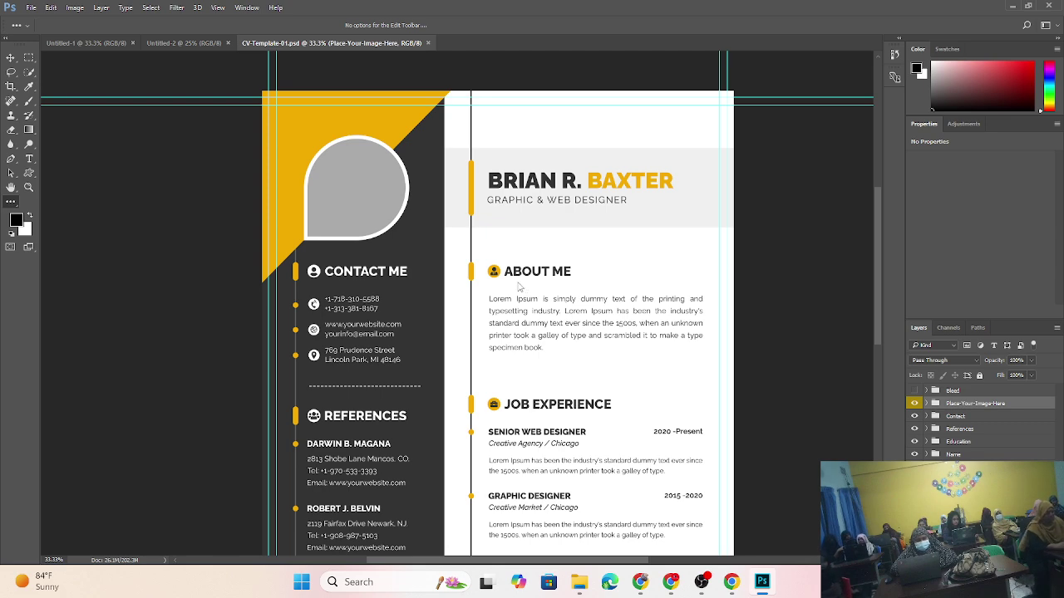
- Minimize Photoshop, restore it, then minimize it again to show the template folder's JPG and 23.1 MB PSD
click(1009, 8)
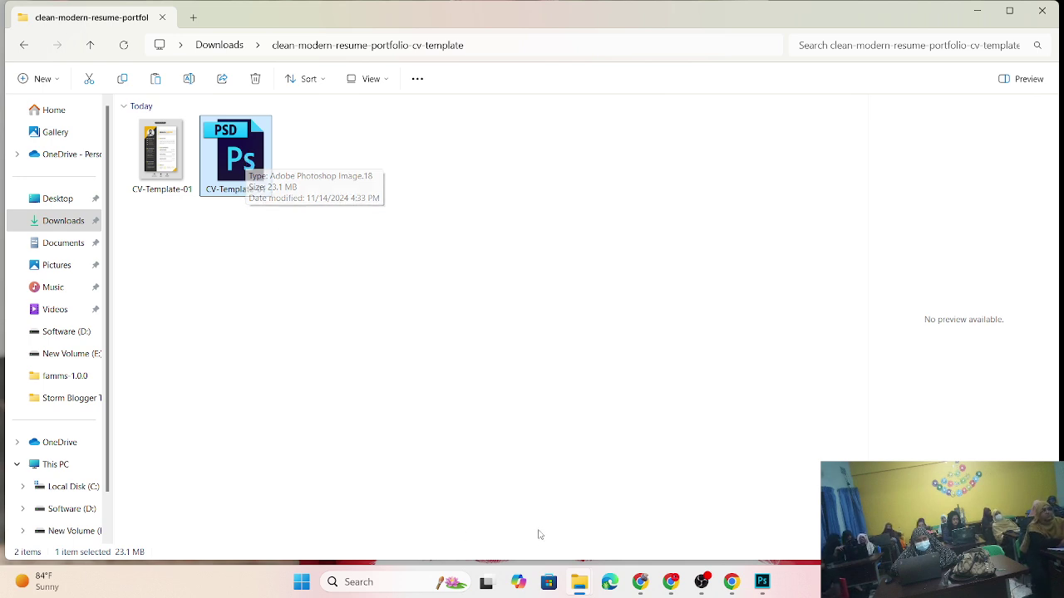
mouse_move(732, 587)
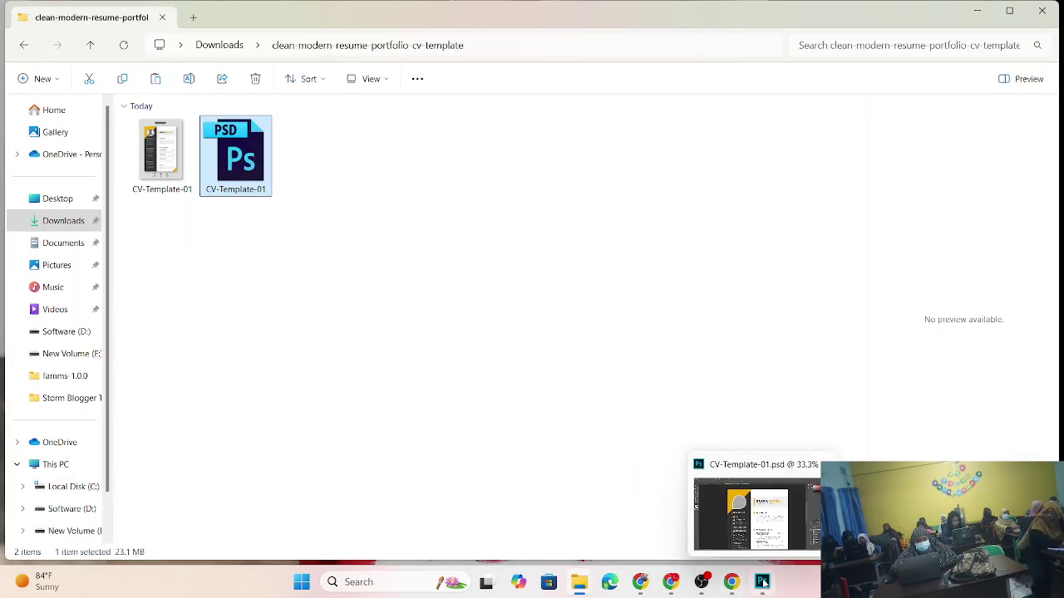
click(763, 583)
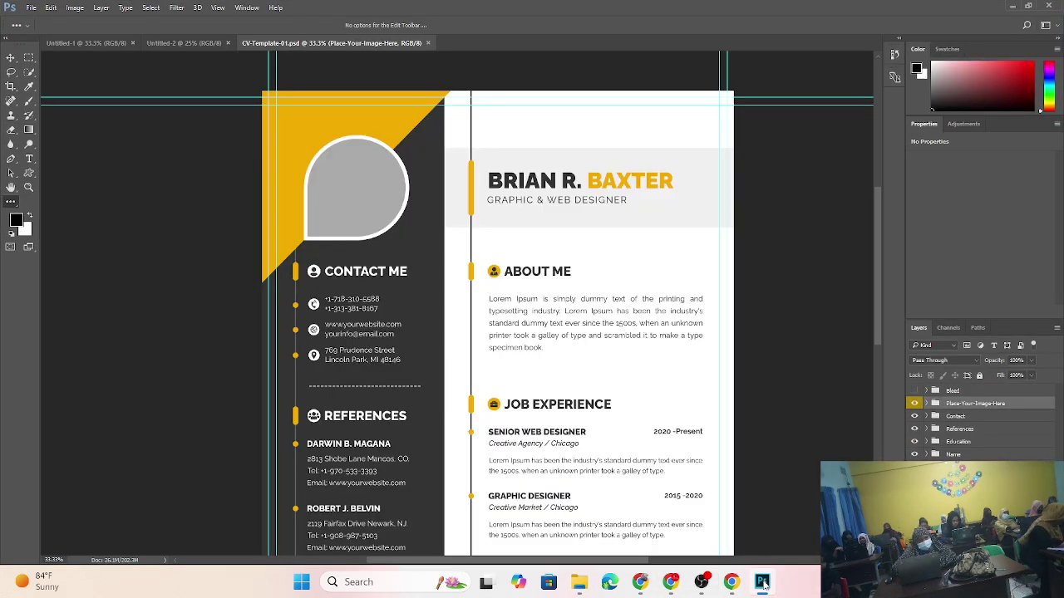
click(1013, 6)
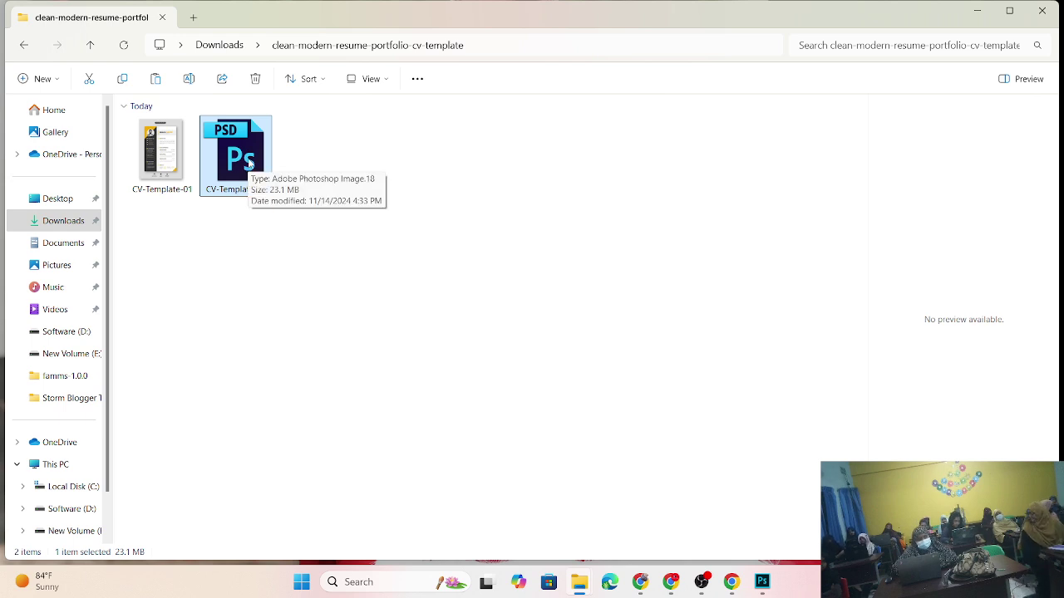
- Close the blank Untitled-2 and Untitled-1 documents and bring the CV resume header into view
click(761, 582)
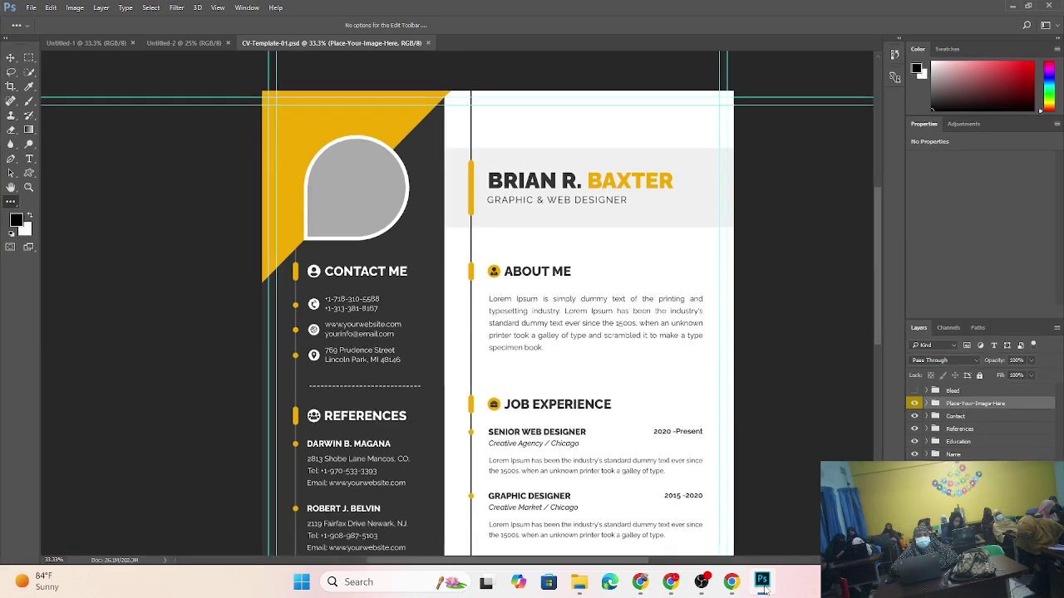
click(228, 43)
click(132, 42)
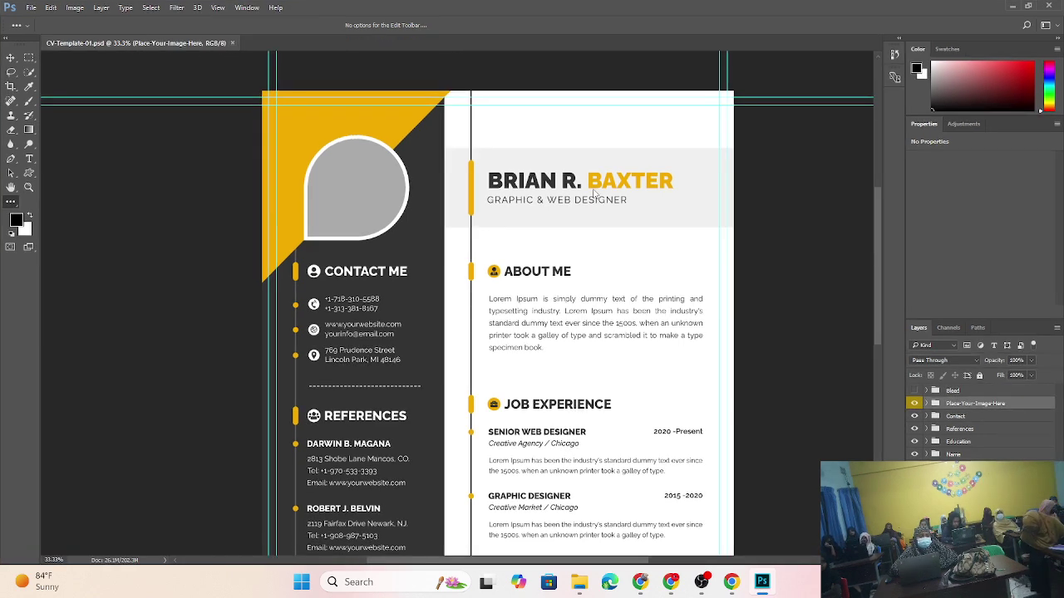
scroll(580, 188, up, 1)
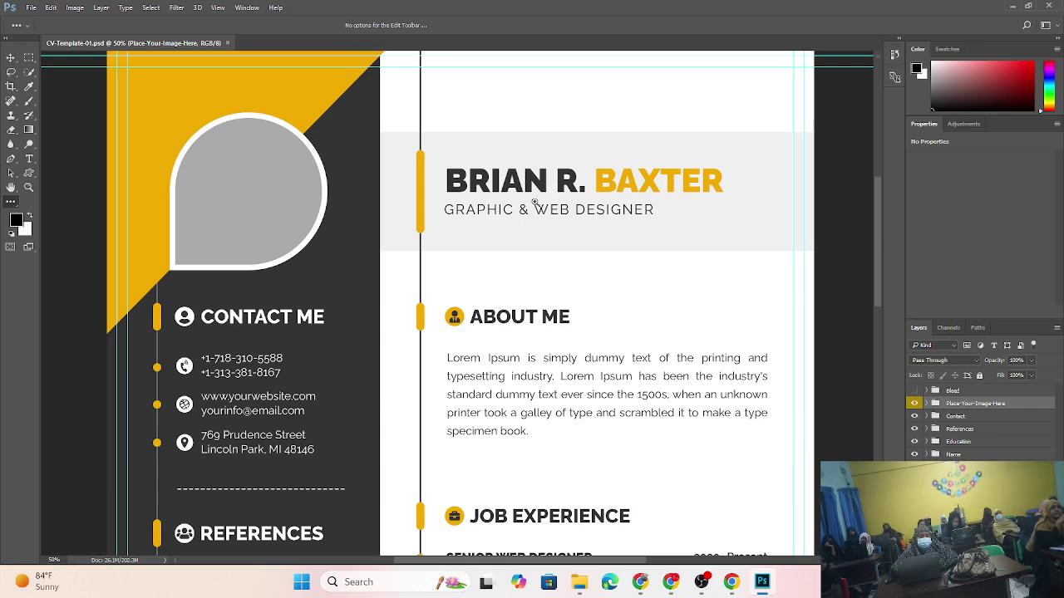
drag(537, 241, 568, 304)
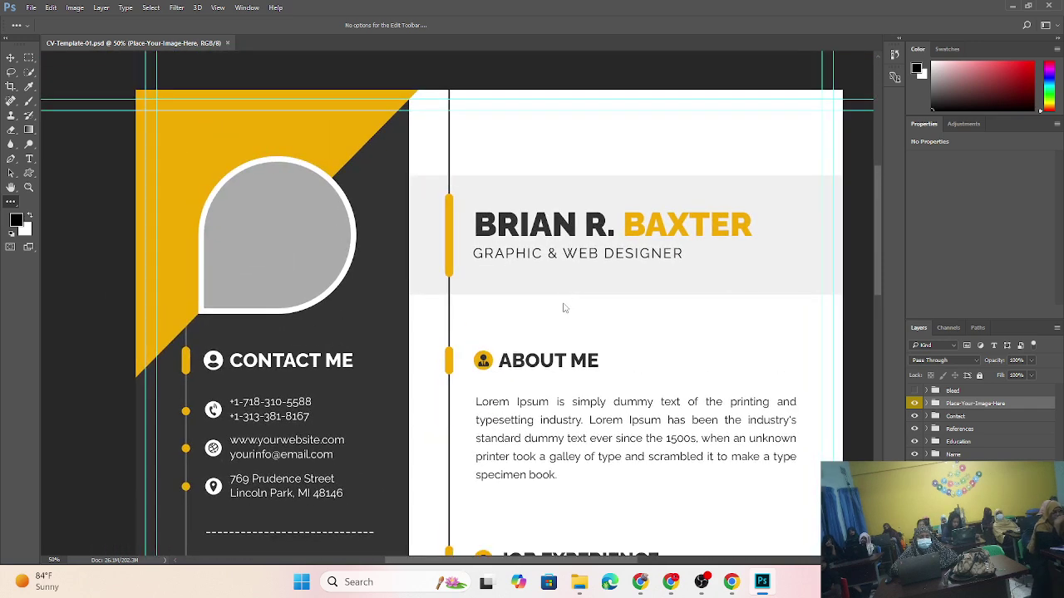
scroll(564, 308, down, 3)
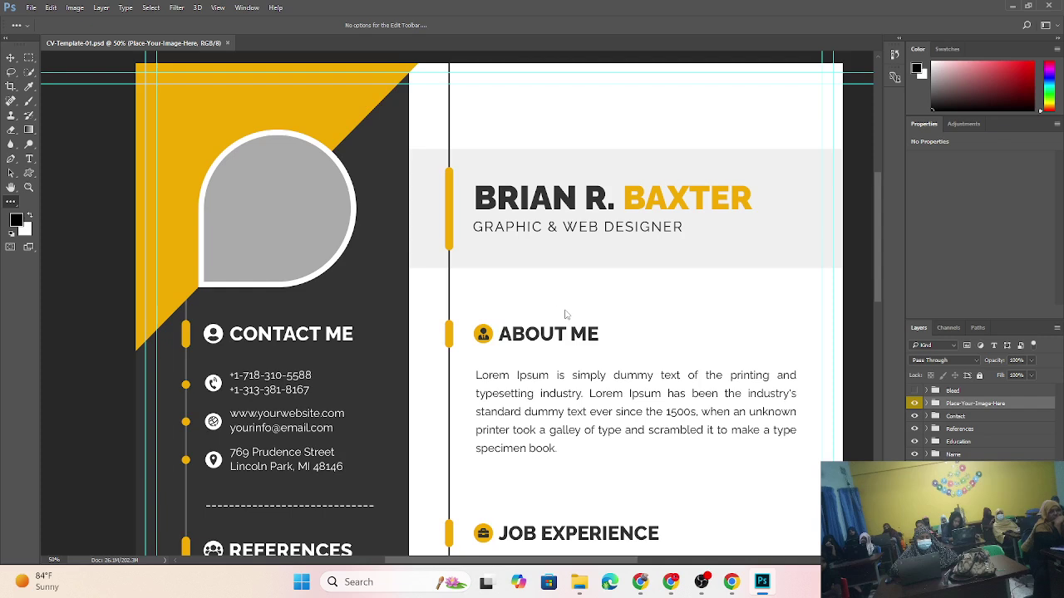
scroll(552, 308, up, 1)
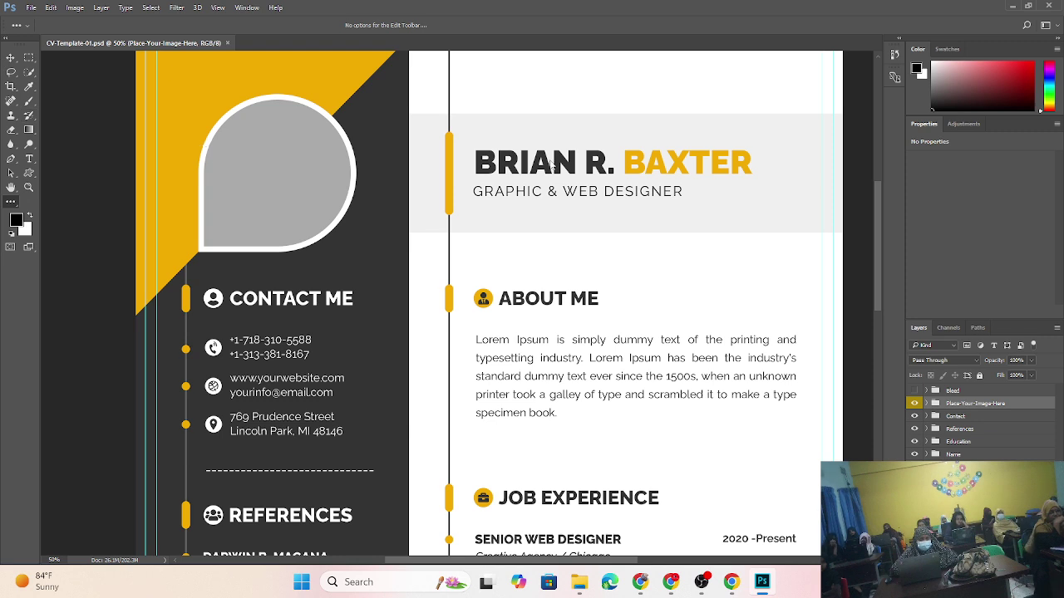
scroll(527, 119, up, 3)
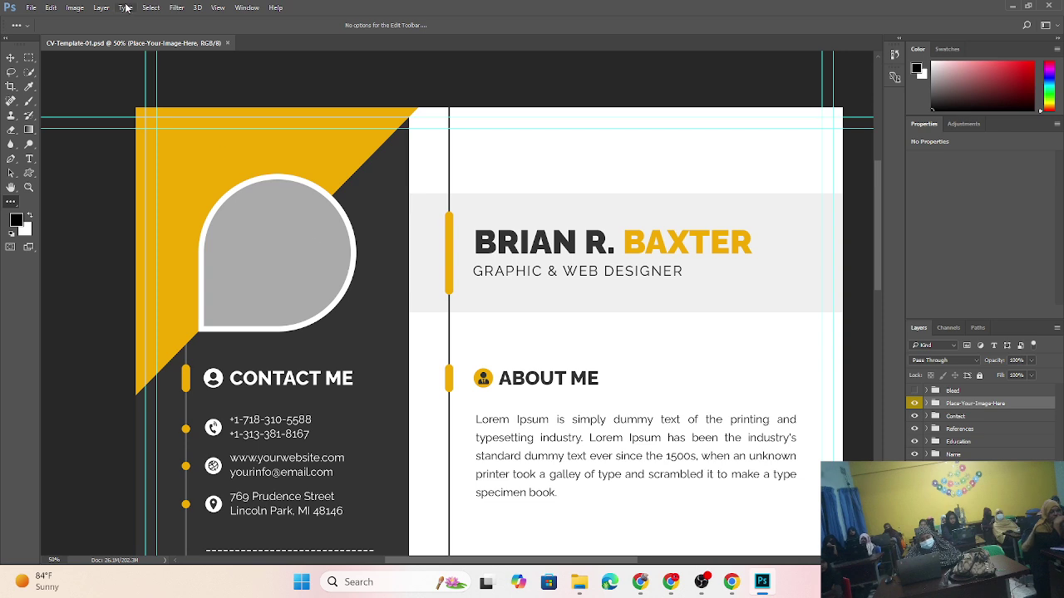
click(154, 10)
mouse_move(176, 7)
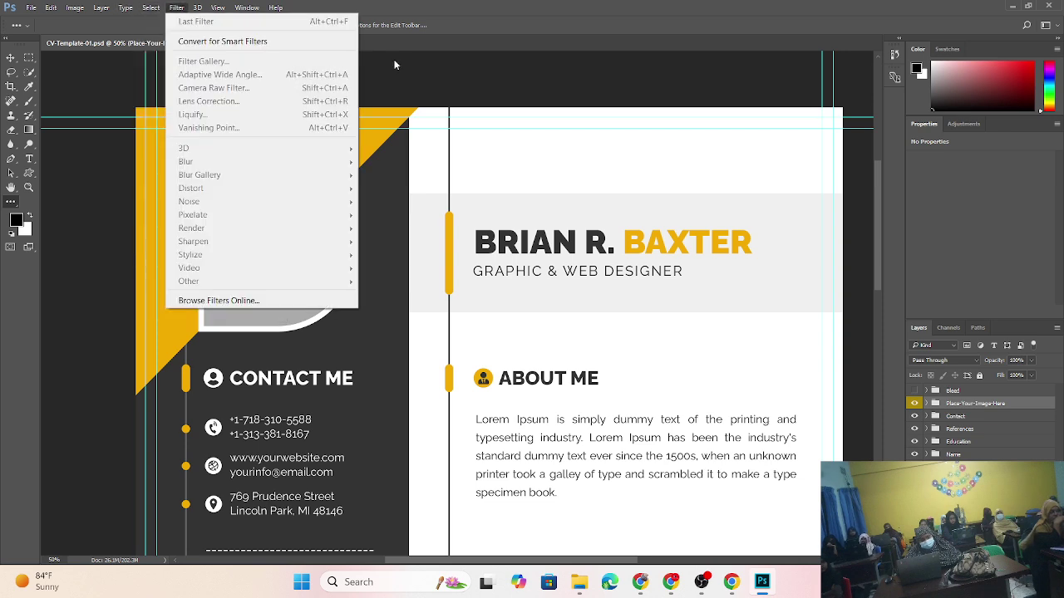
click(469, 78)
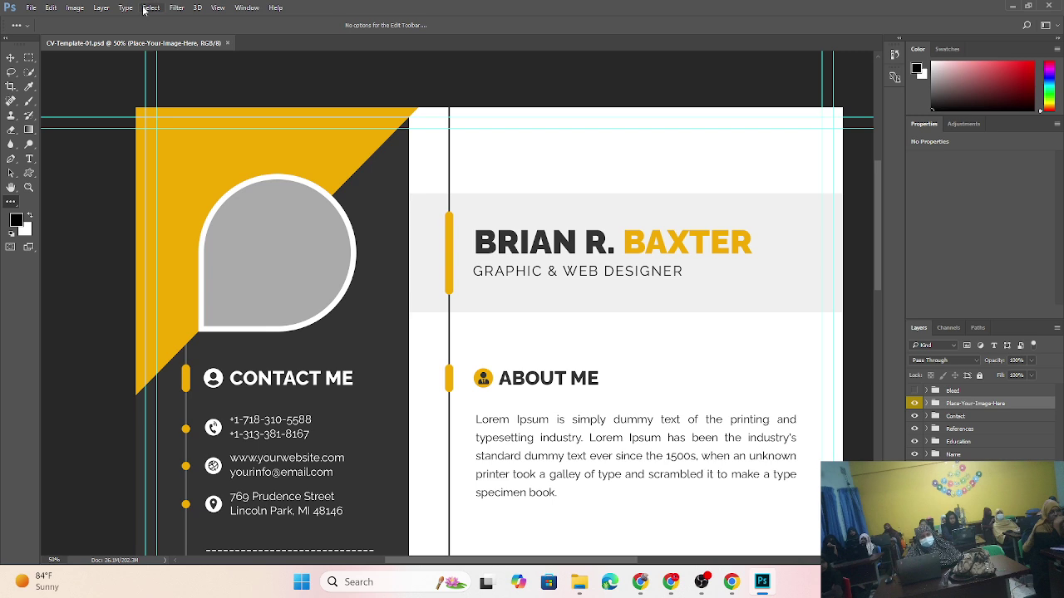
click(246, 7)
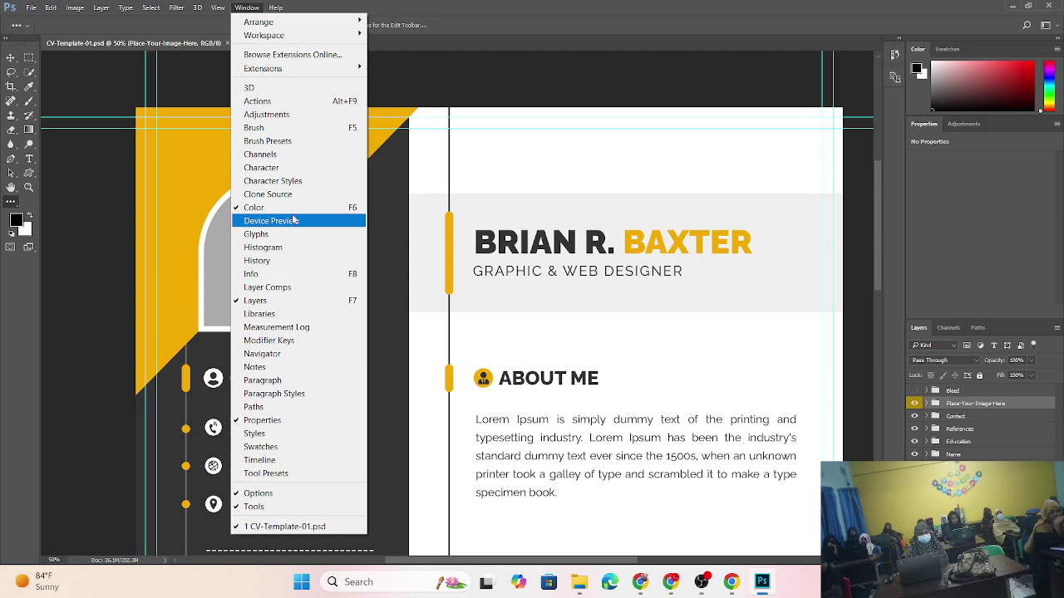
key(Up)
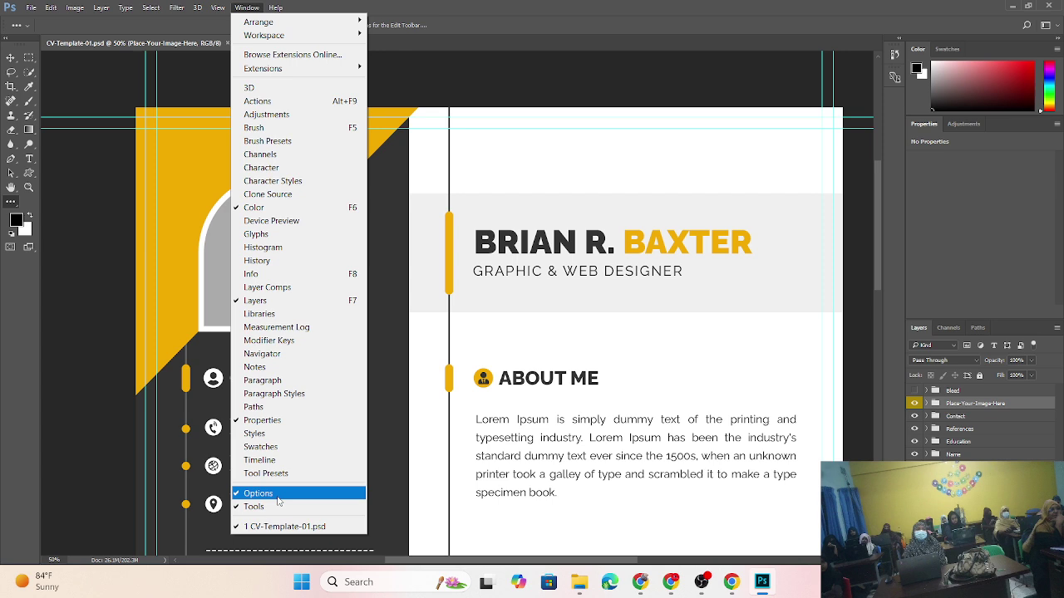
click(509, 88)
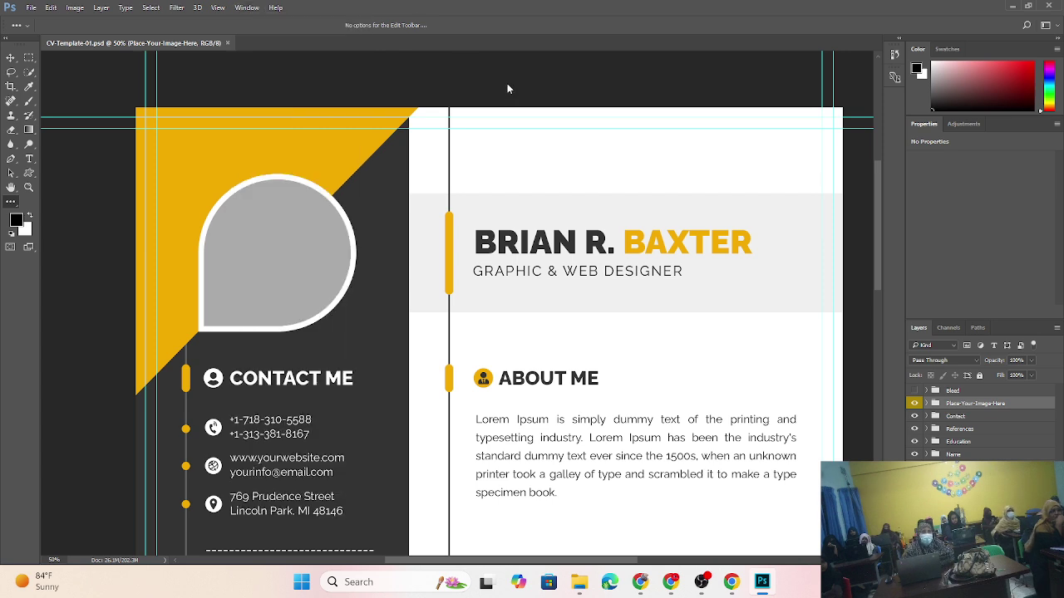
- Turn on rulers (Ctrl+R) and drag out two vertical and two horizontal guides, one along the sidebar edge
key(ctrl+r)
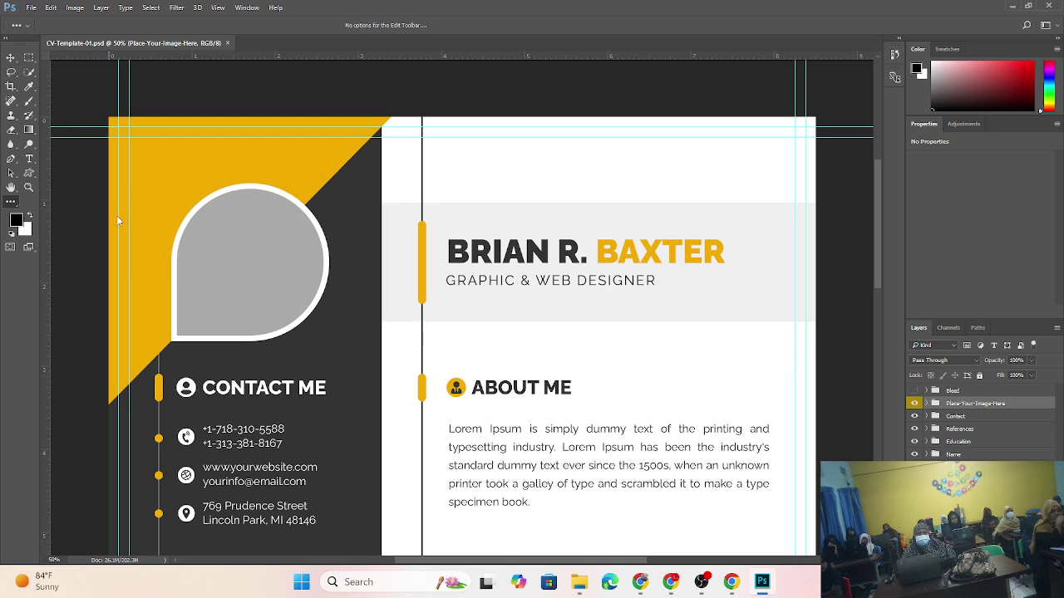
drag(47, 219, 382, 209)
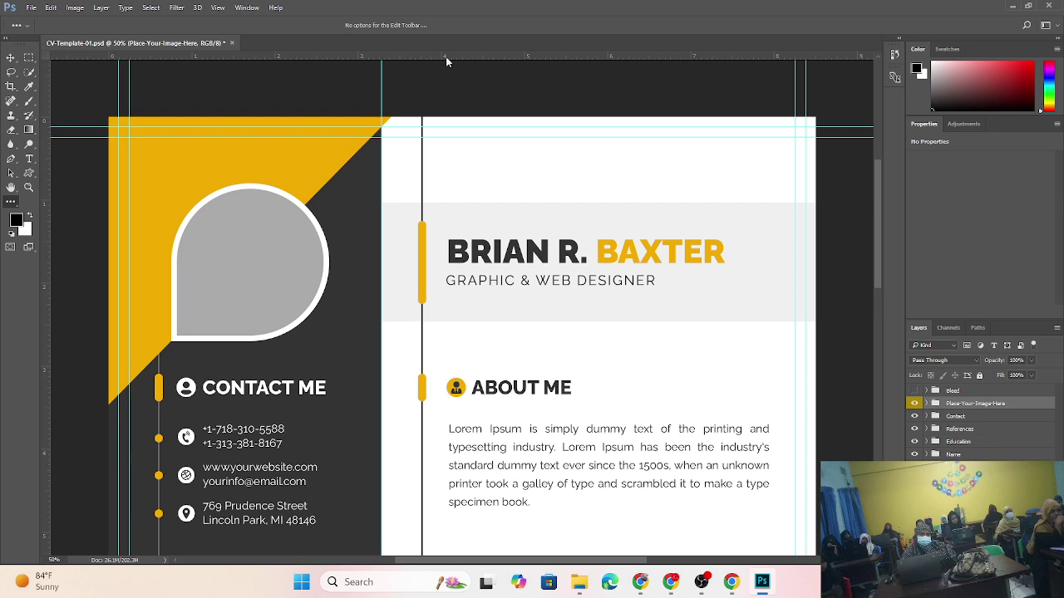
drag(445, 57, 427, 220)
drag(443, 61, 433, 203)
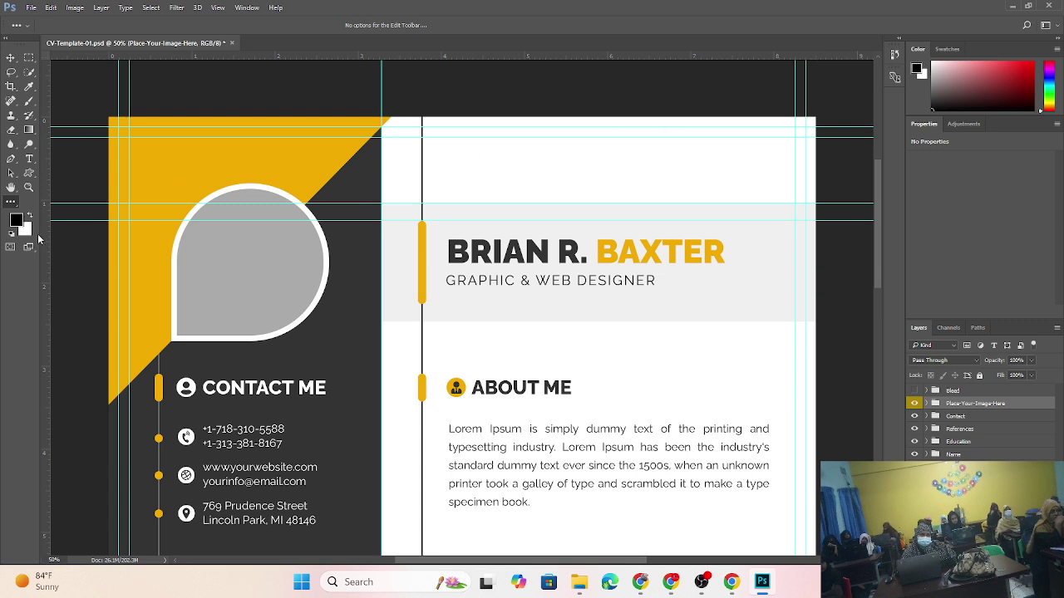
drag(44, 244, 404, 196)
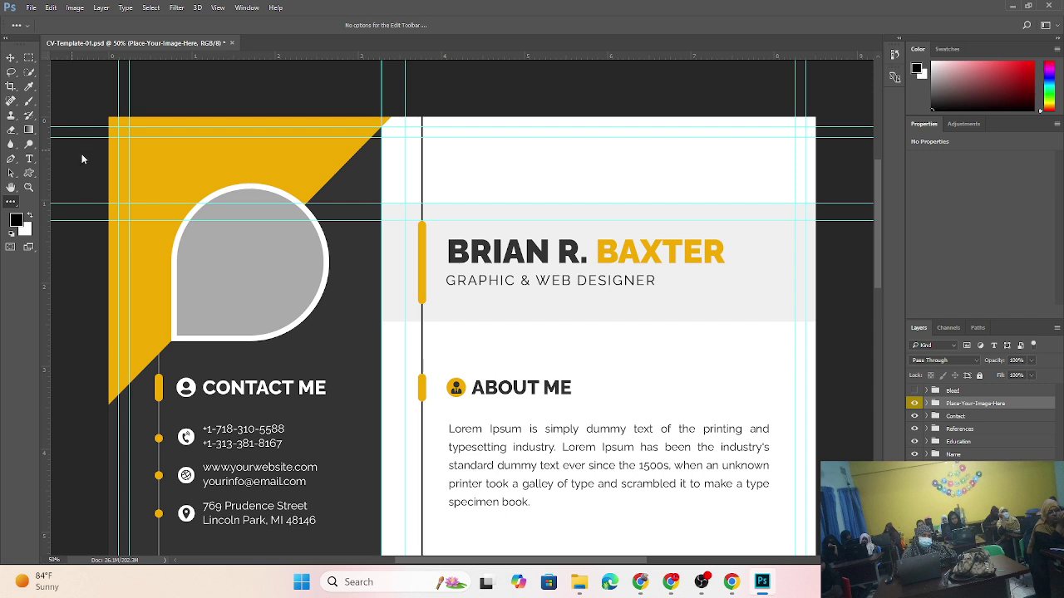
right_click(83, 205)
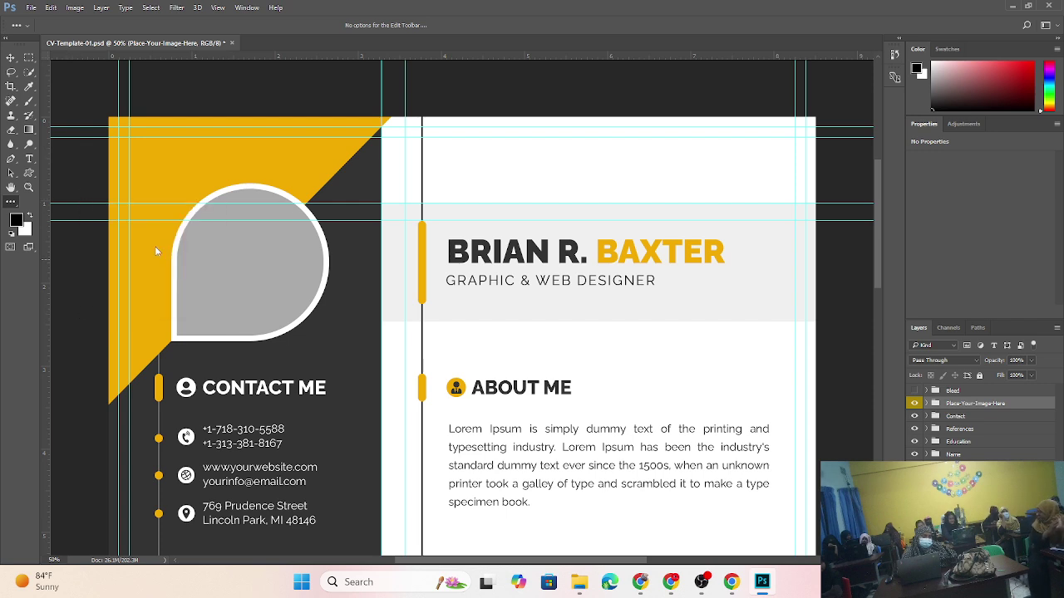
click(80, 310)
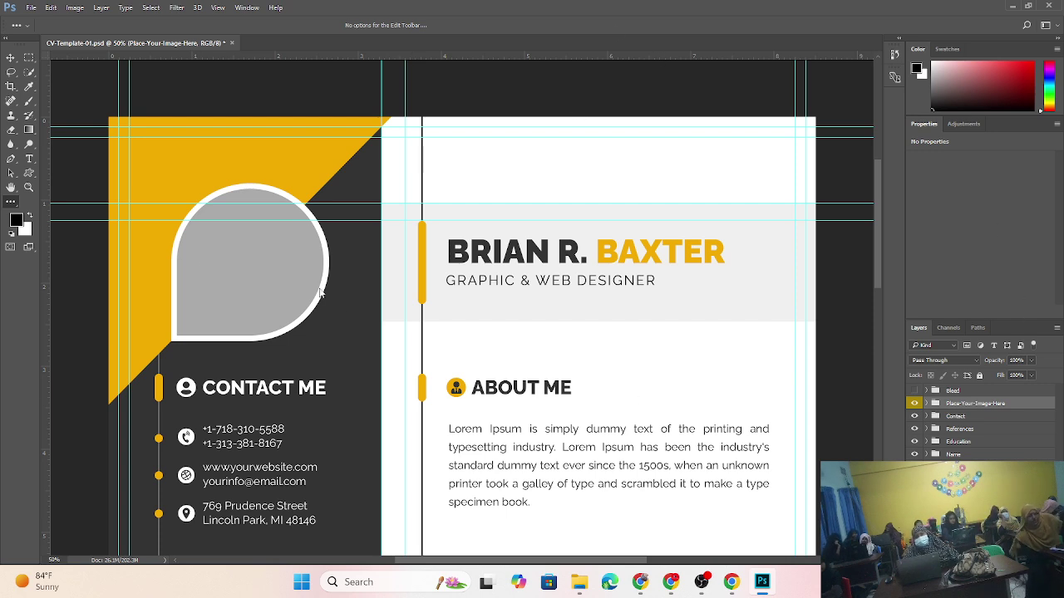
scroll(457, 332, down, 1)
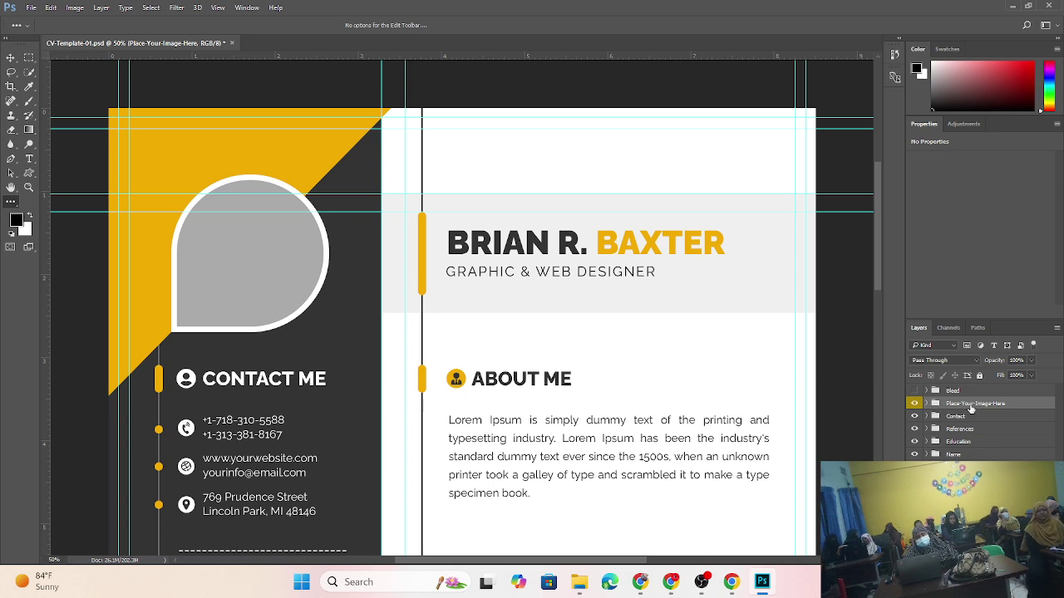
click(947, 329)
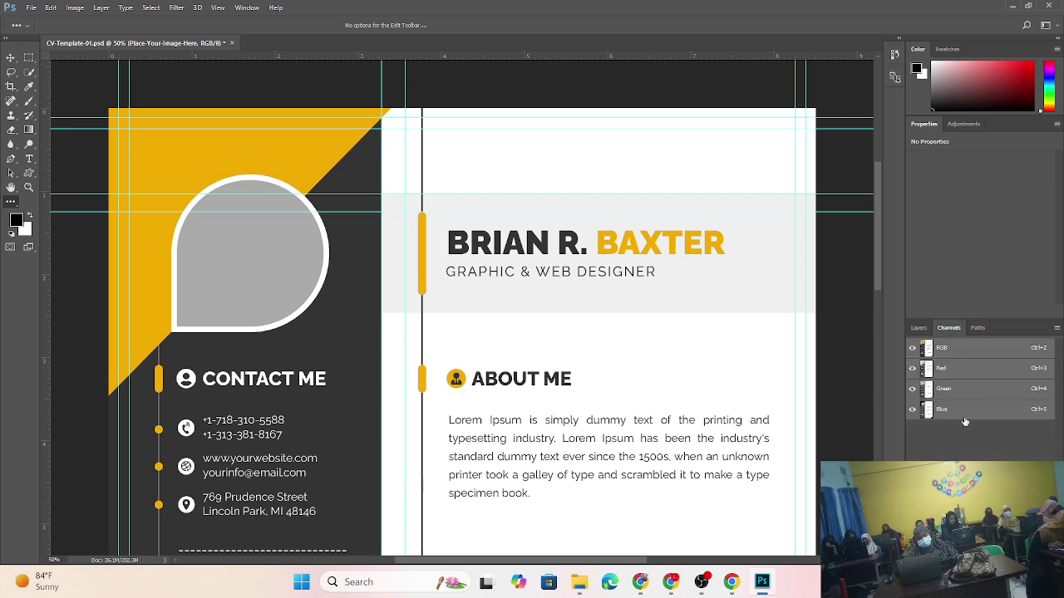
click(982, 329)
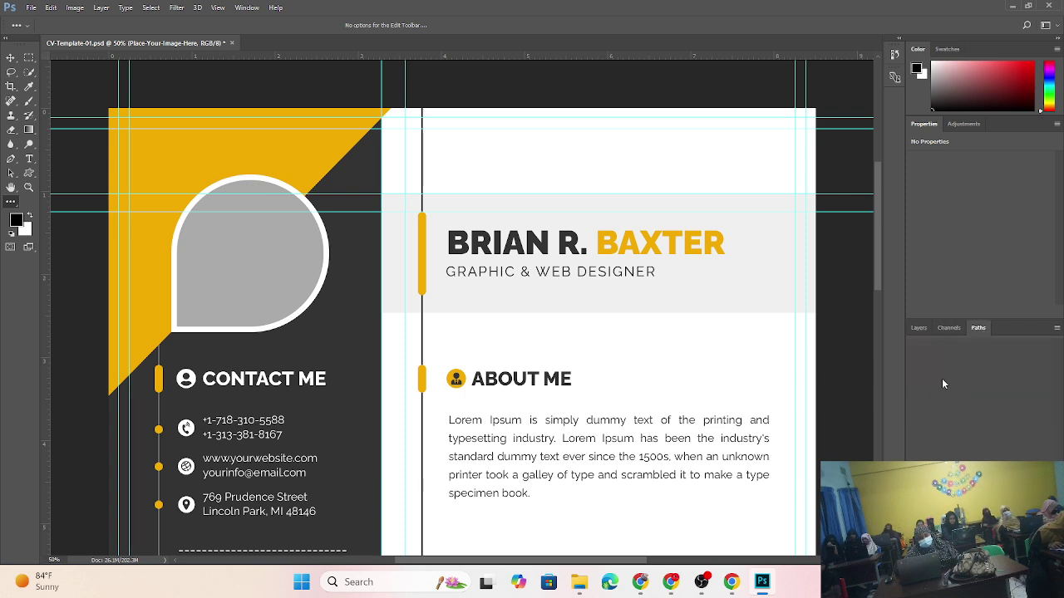
click(940, 331)
click(912, 369)
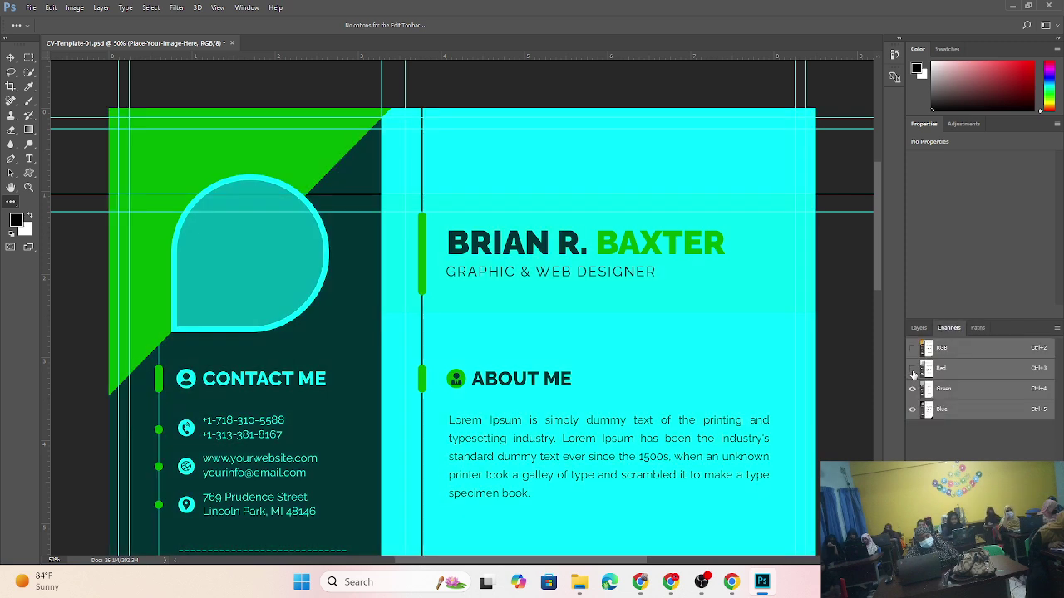
click(912, 389)
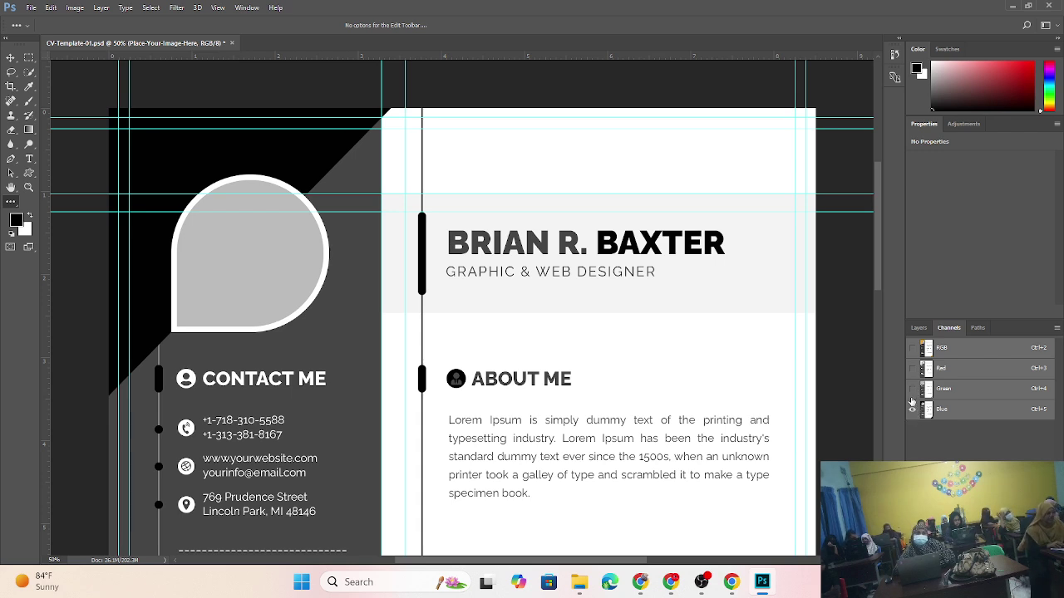
click(911, 388)
click(912, 368)
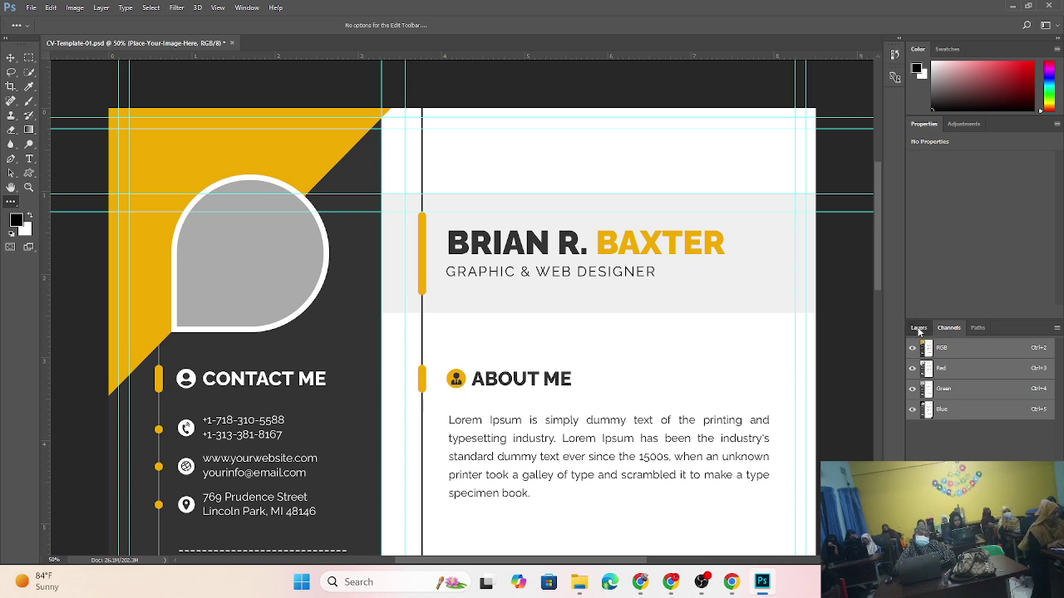
click(919, 327)
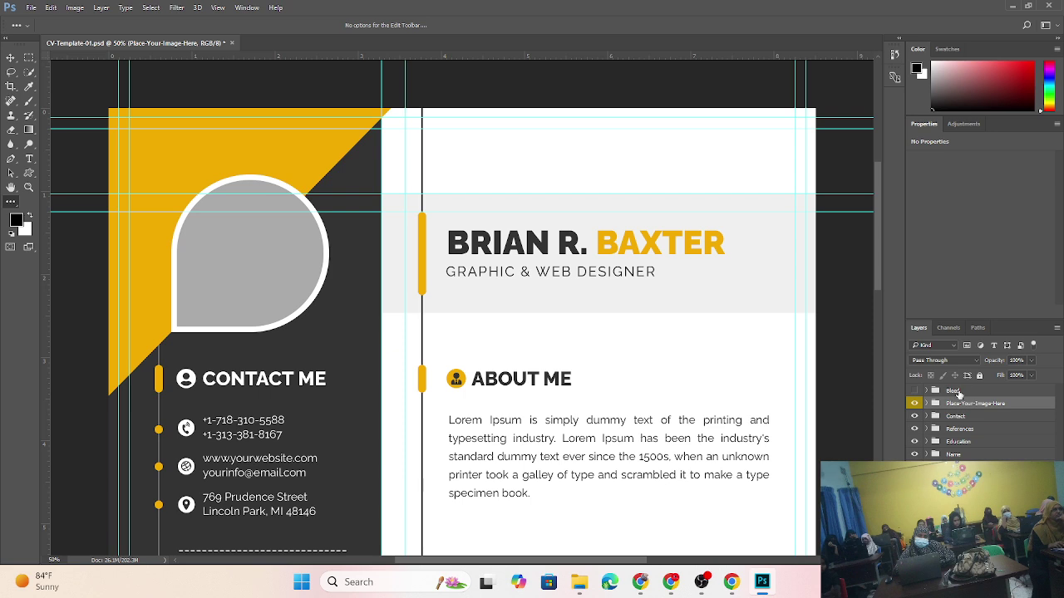
click(927, 454)
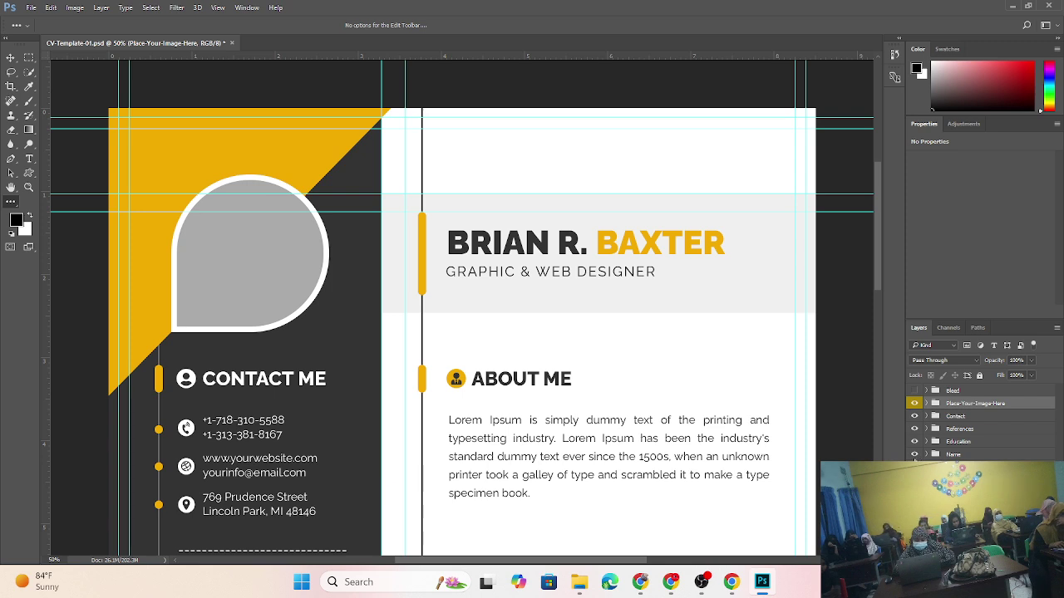
click(915, 455)
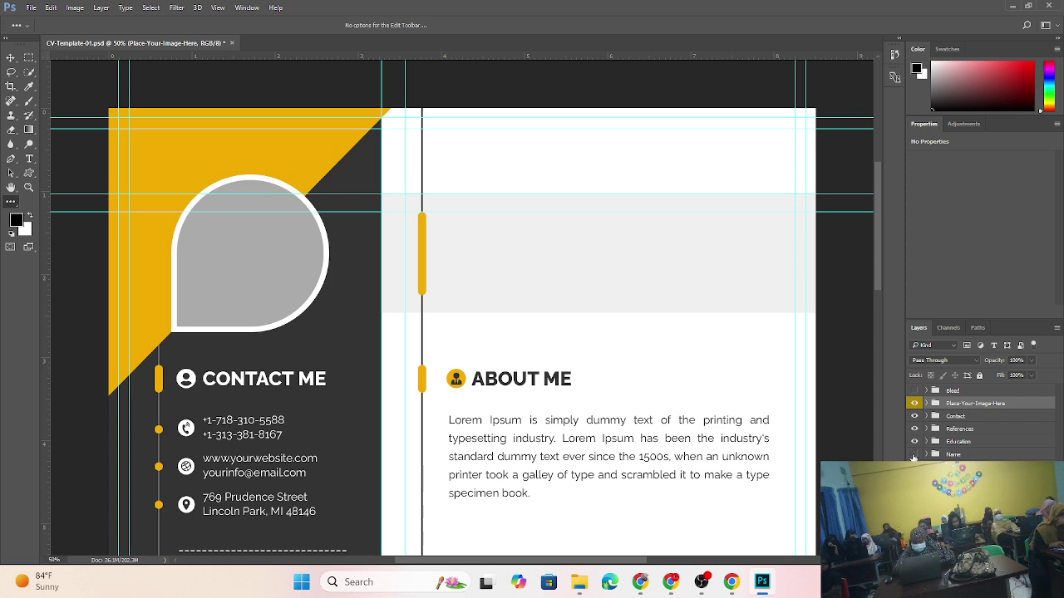
click(915, 455)
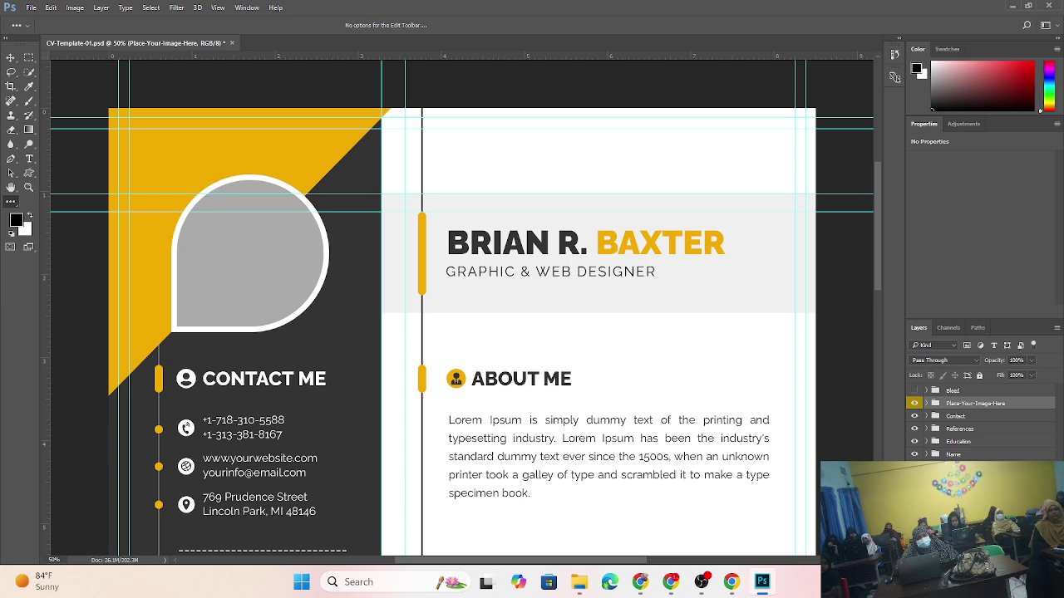
click(914, 493)
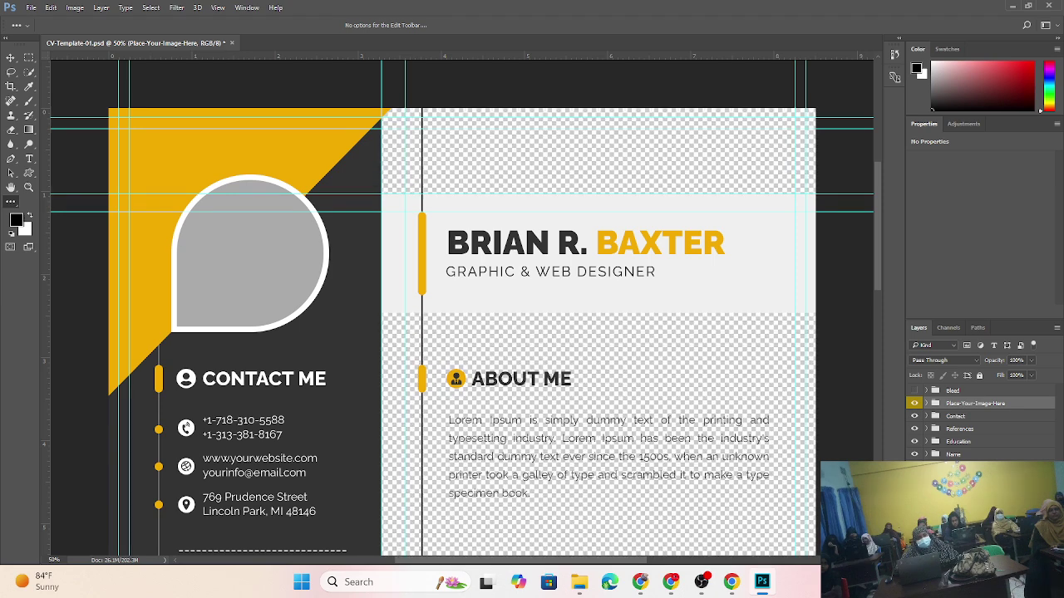
click(914, 493)
click(914, 493)
click(914, 493)
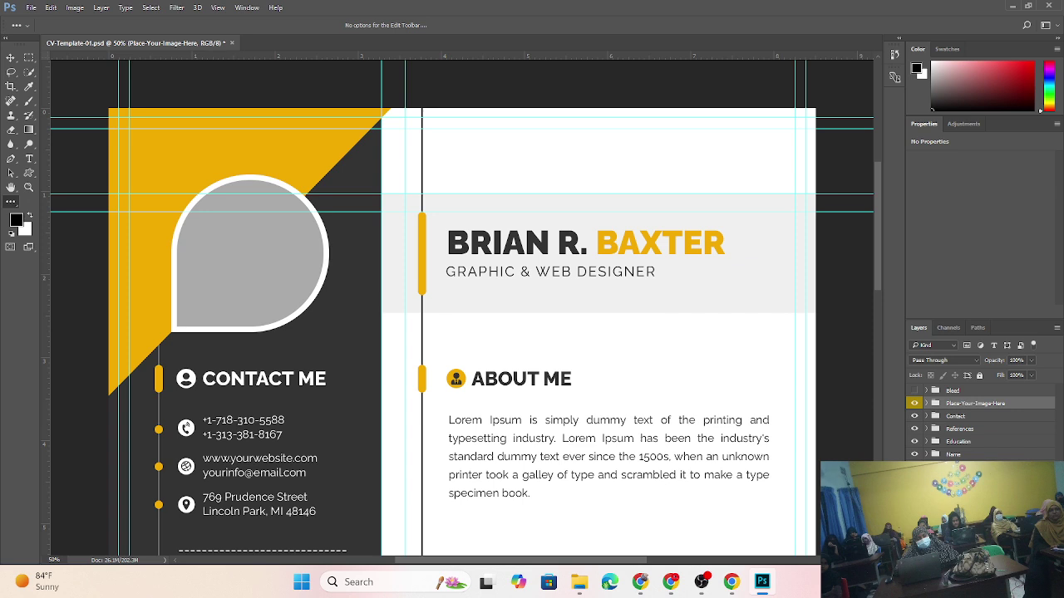
click(914, 480)
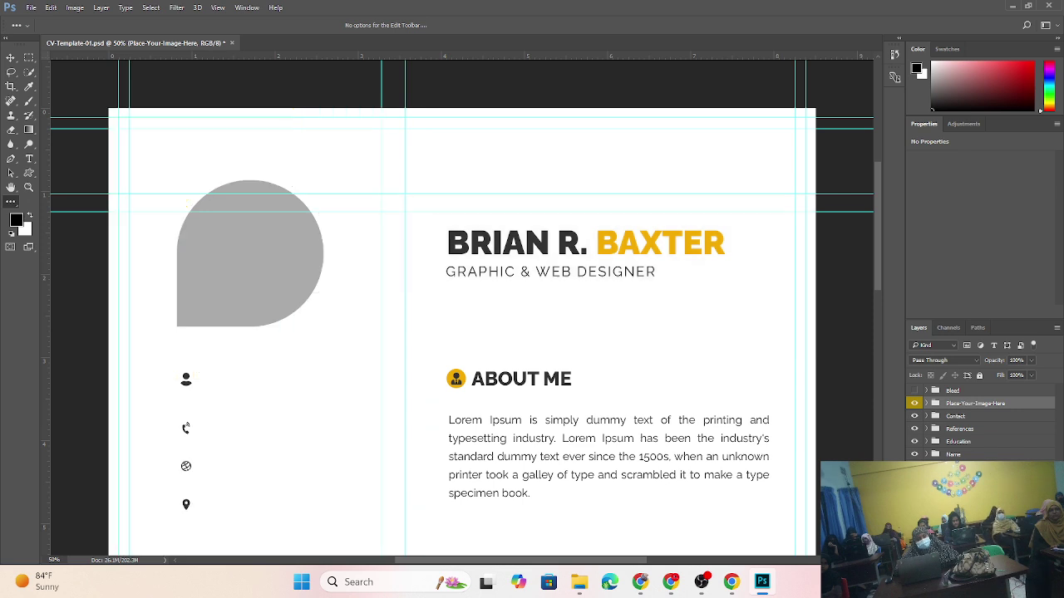
click(914, 480)
click(914, 480)
click(915, 481)
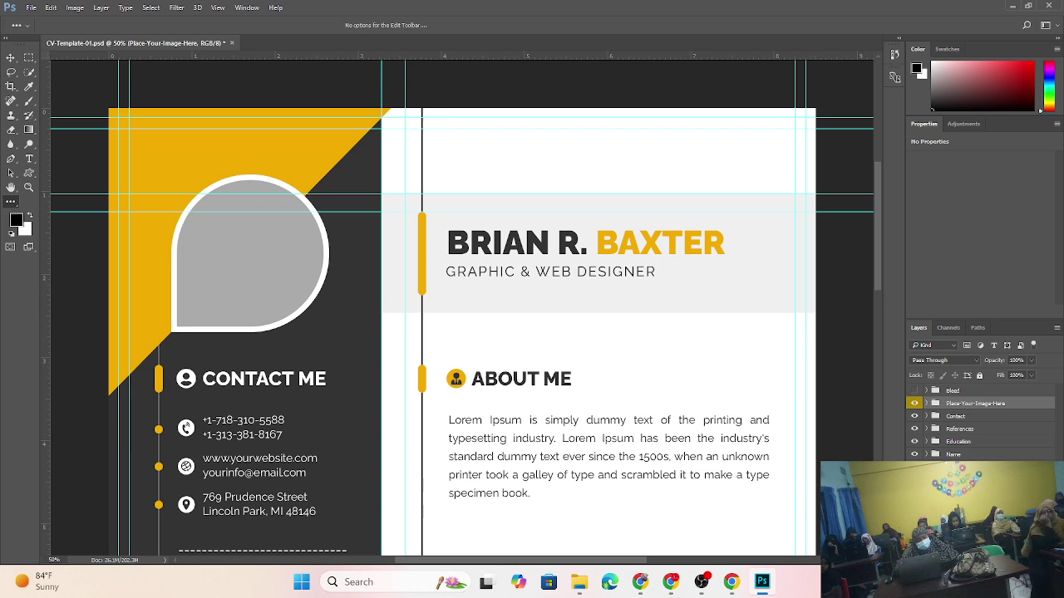
scroll(694, 420, down, 1)
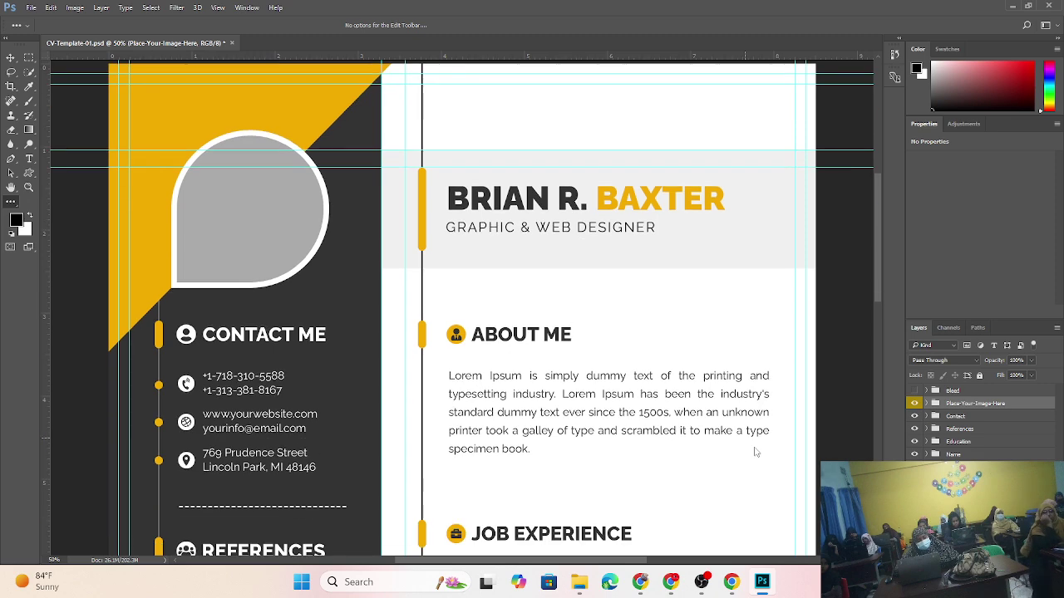
alt+click(689, 350)
alt+click(689, 343)
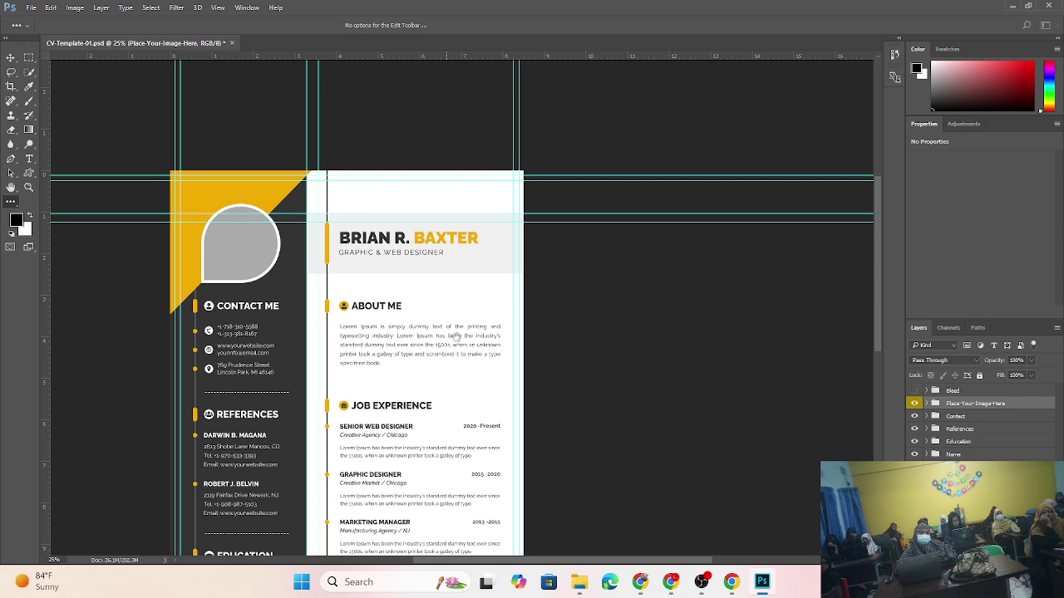
drag(456, 336, 461, 258)
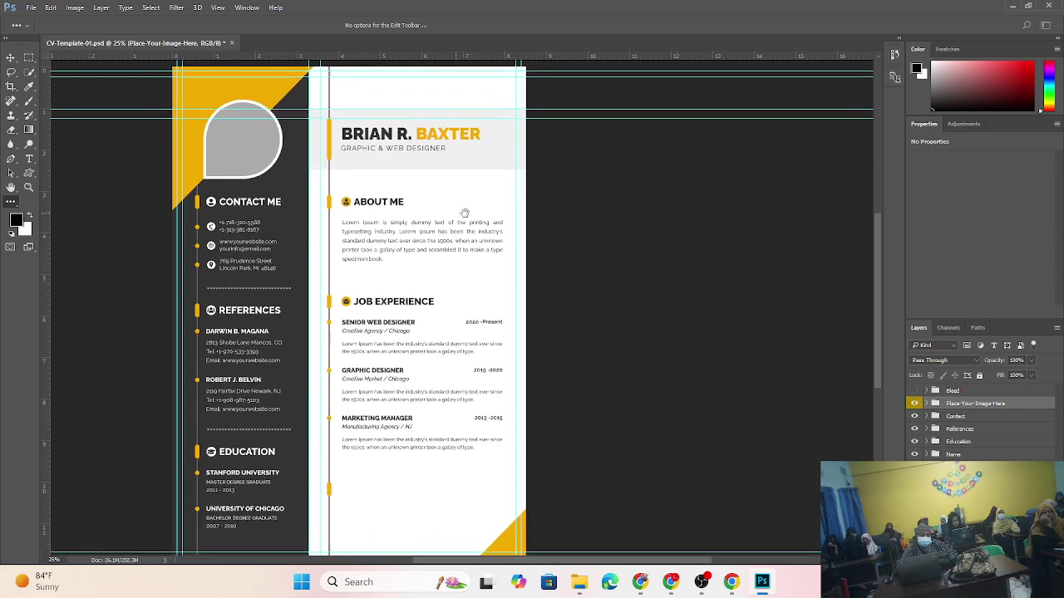
alt+click(470, 263)
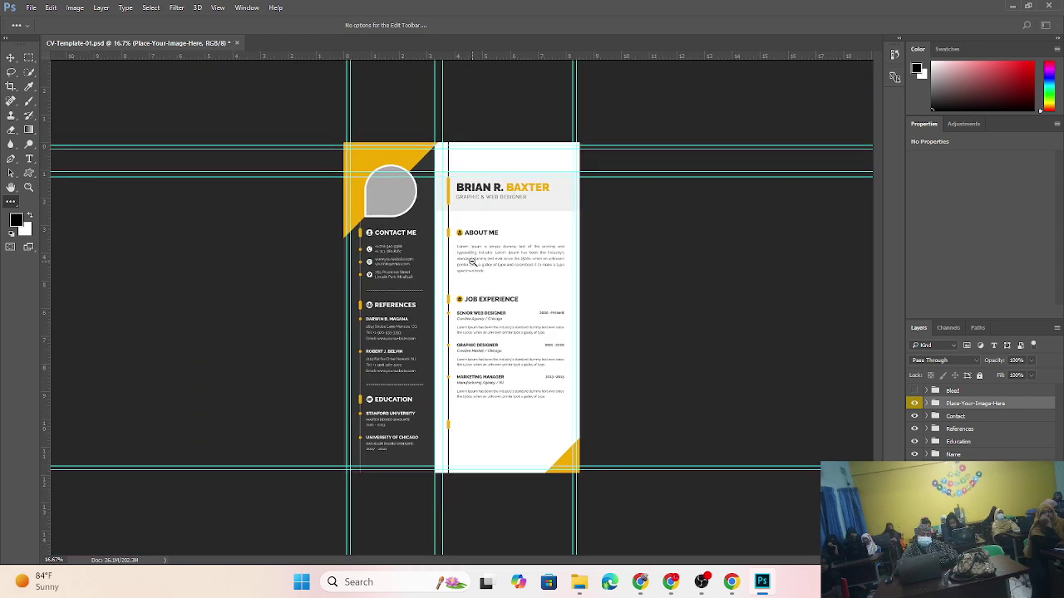
click(515, 303)
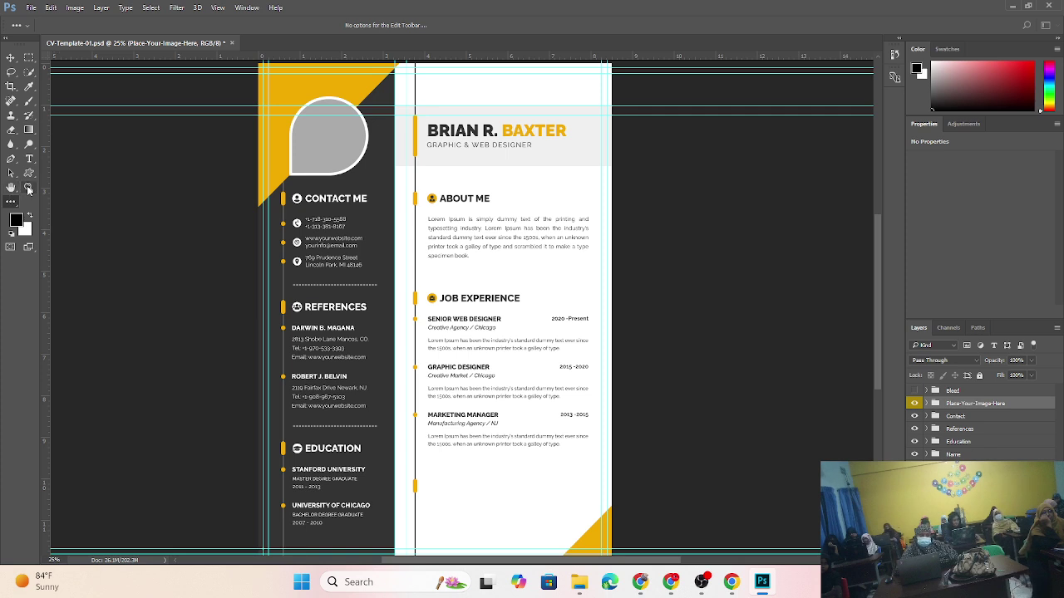
click(27, 189)
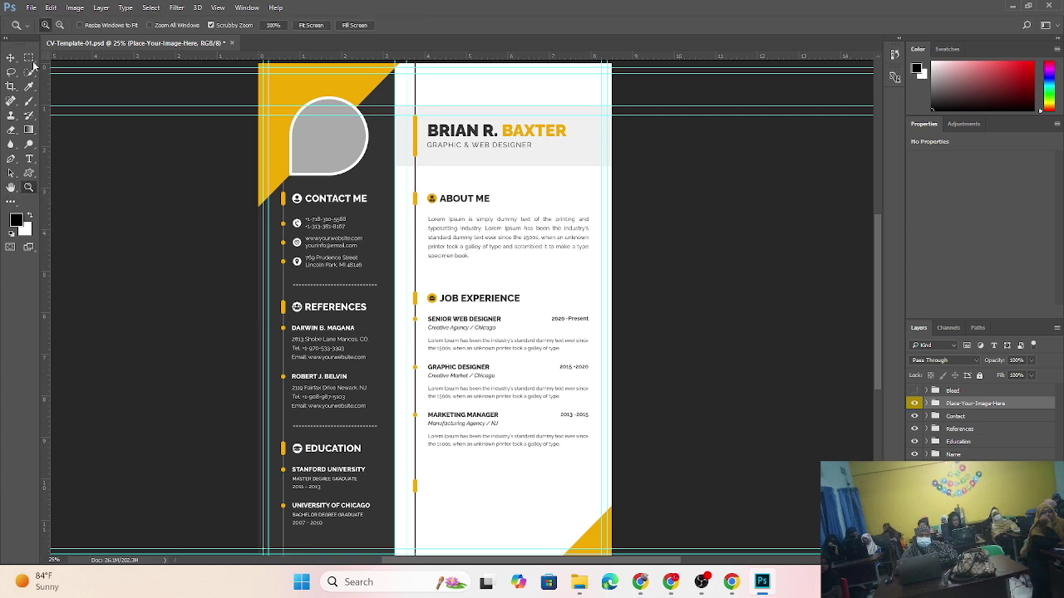
click(558, 259)
click(541, 250)
click(524, 254)
click(522, 253)
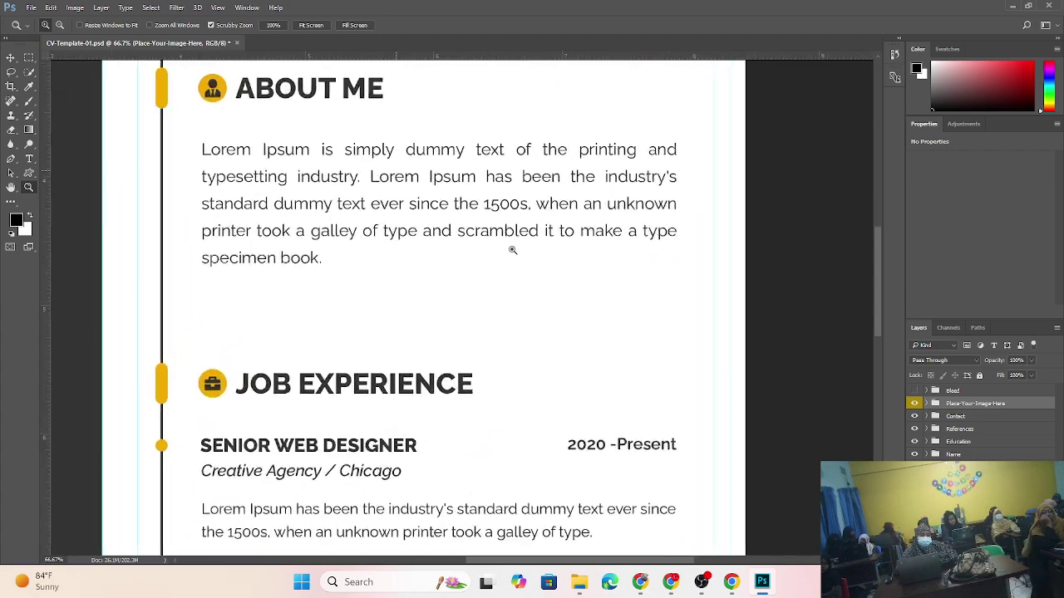
click(58, 27)
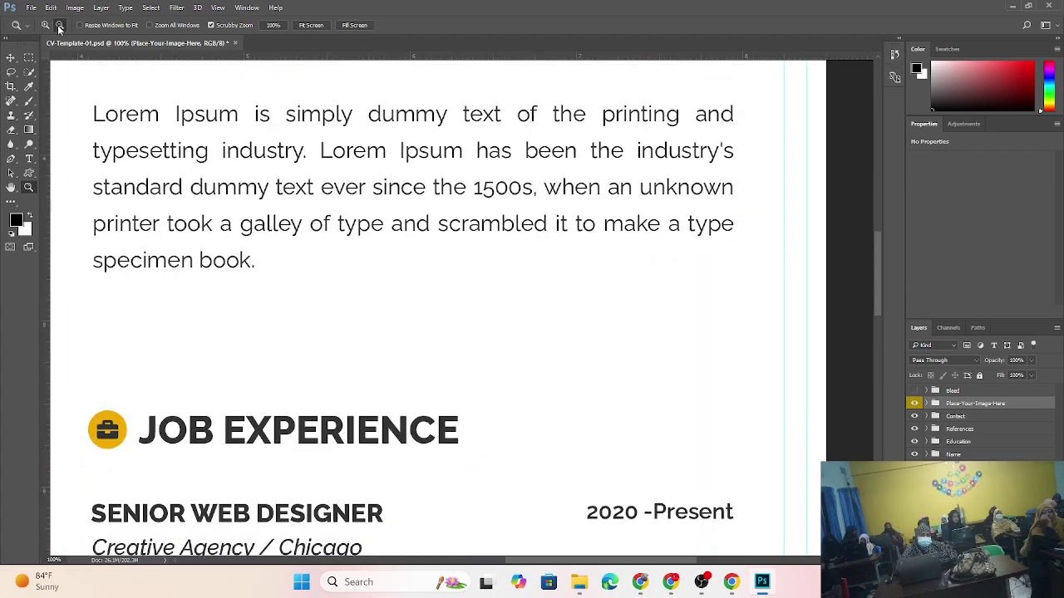
click(443, 282)
click(443, 282)
click(443, 282)
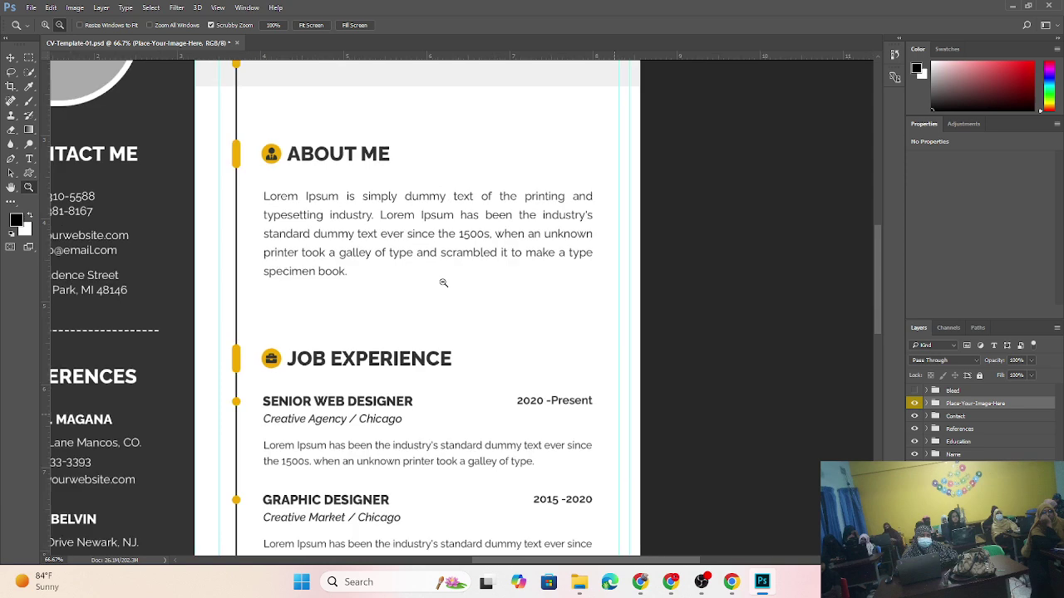
click(443, 283)
click(443, 283)
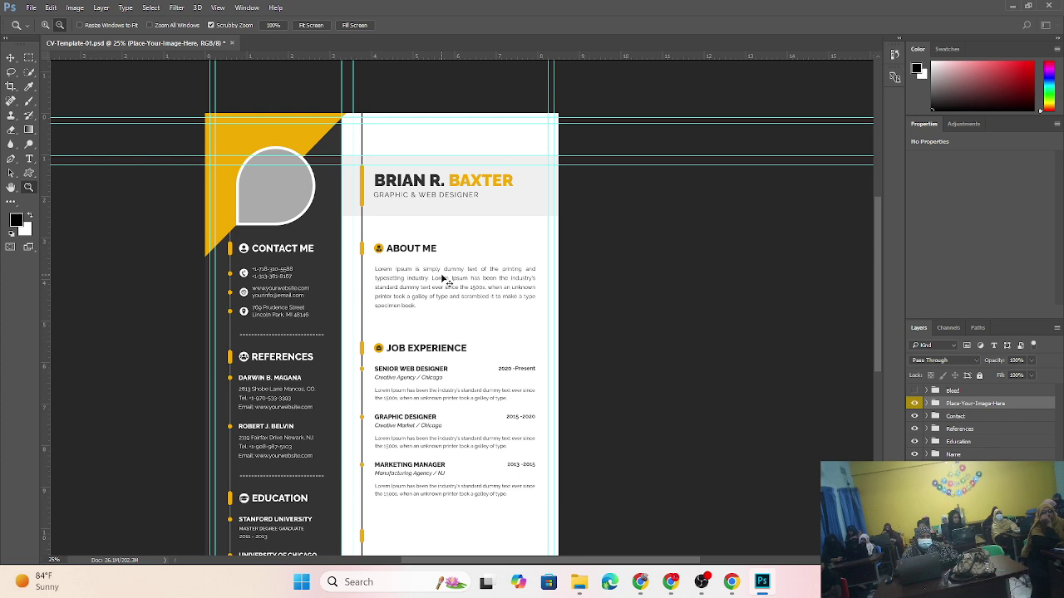
click(11, 59)
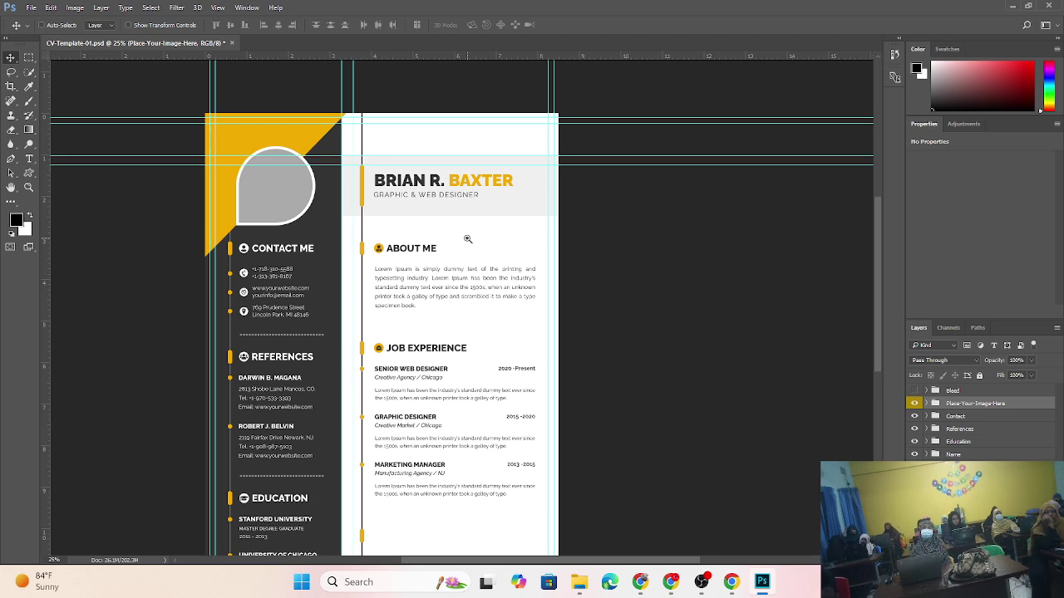
click(468, 238)
click(467, 239)
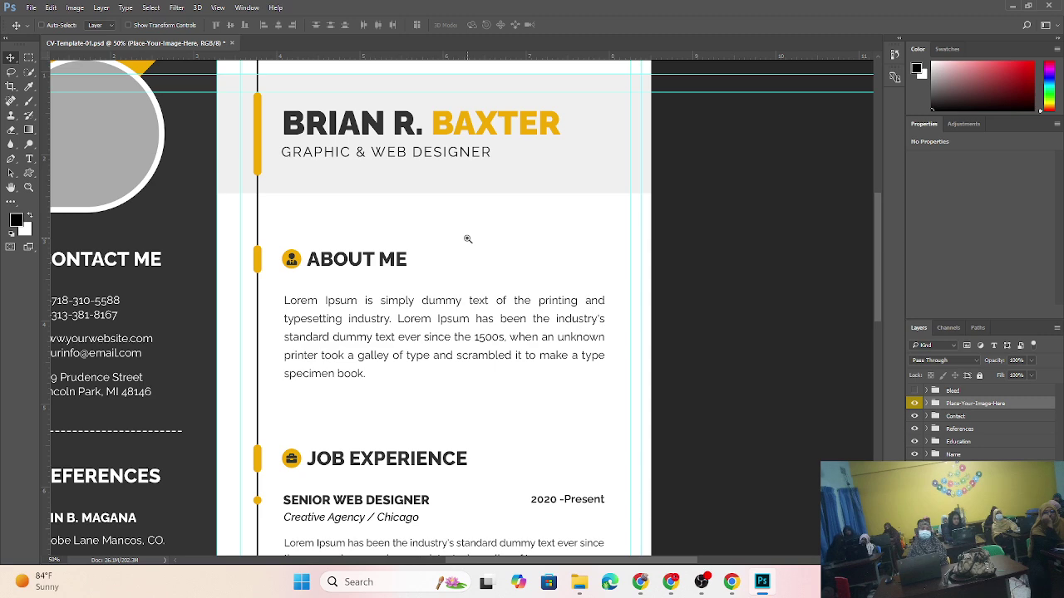
click(467, 239)
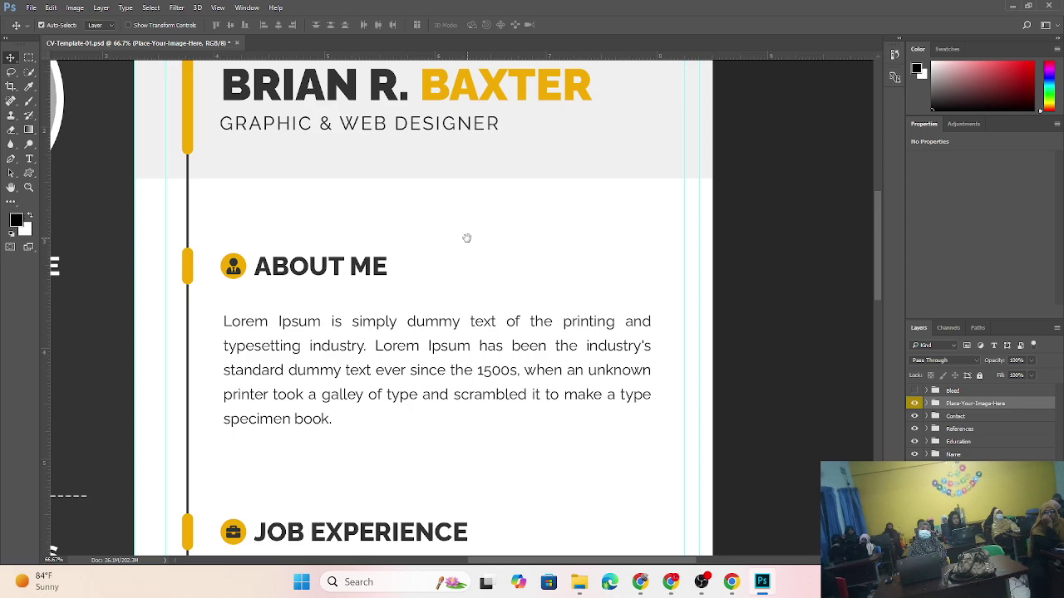
drag(491, 344, 651, 70)
drag(399, 332, 622, 117)
drag(349, 415, 606, 188)
drag(605, 504, 409, 230)
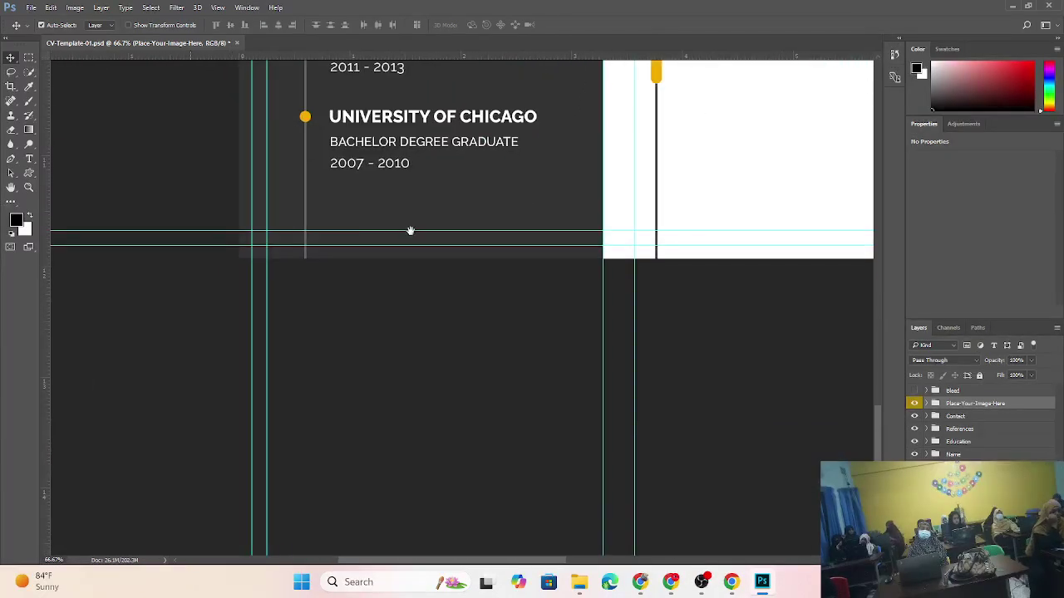
drag(532, 247, 553, 272)
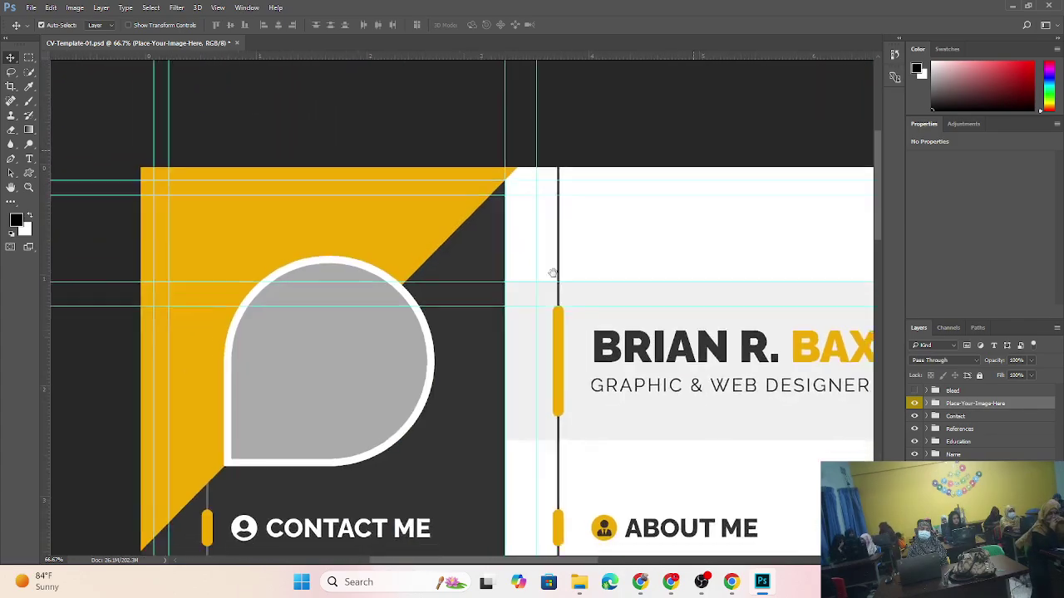
drag(442, 370, 482, 294)
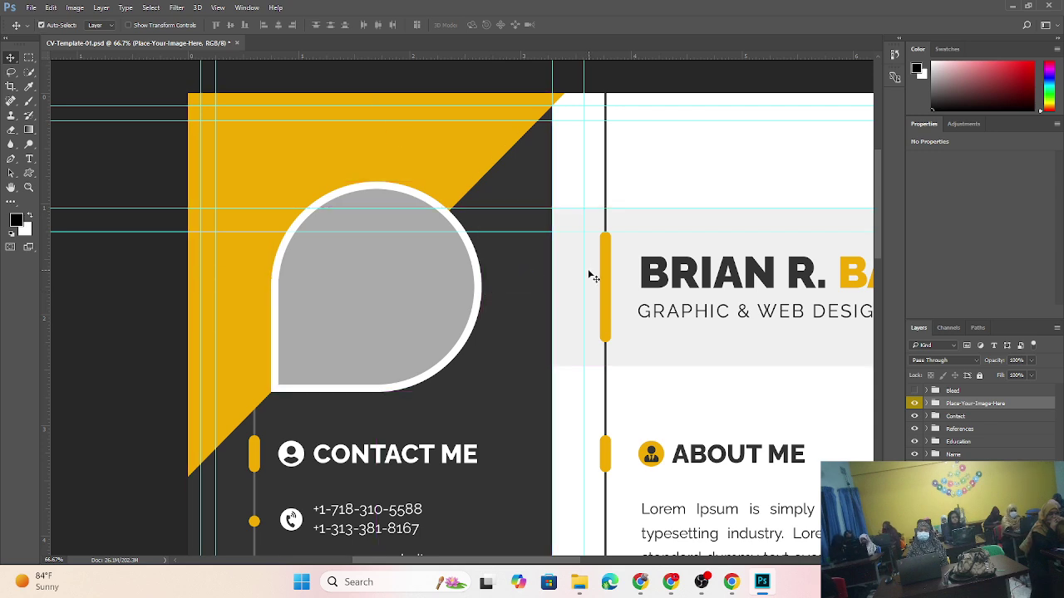
key(ctrl)
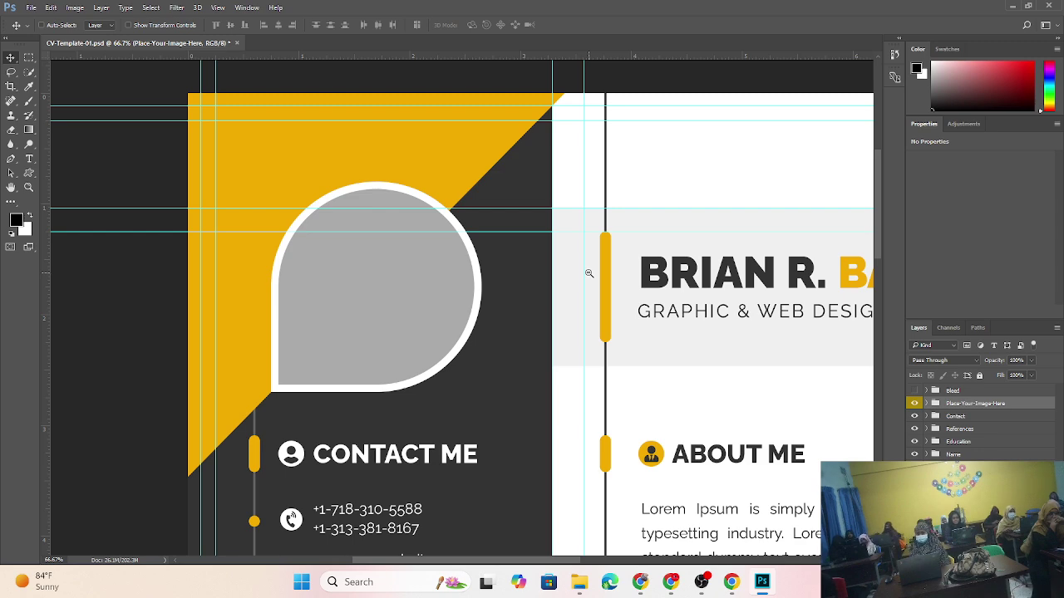
ctrl+alt+click(588, 272)
ctrl+alt+click(588, 273)
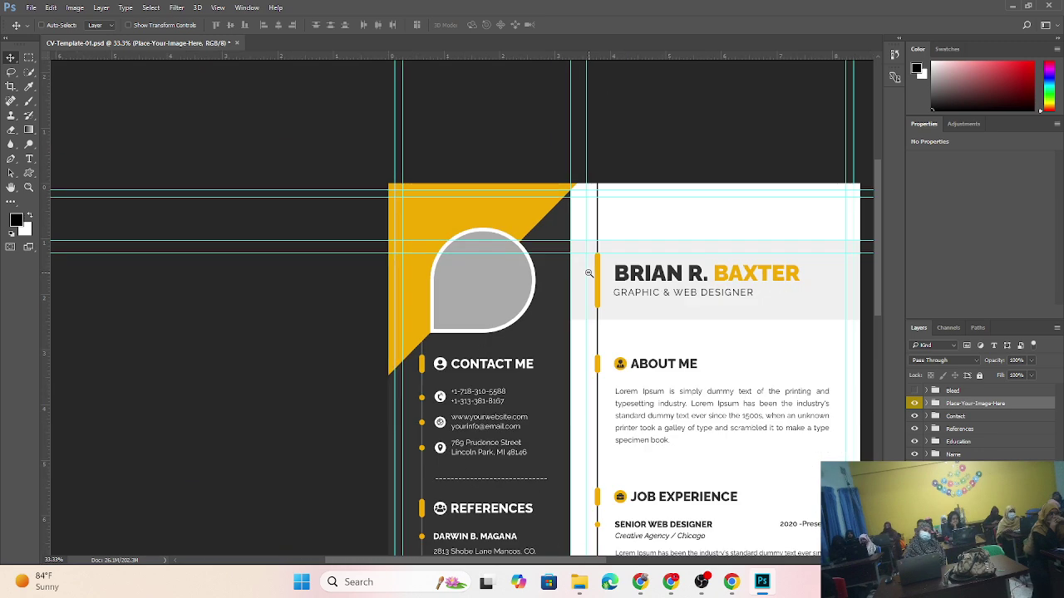
ctrl+alt+click(588, 272)
ctrl+alt+click(588, 273)
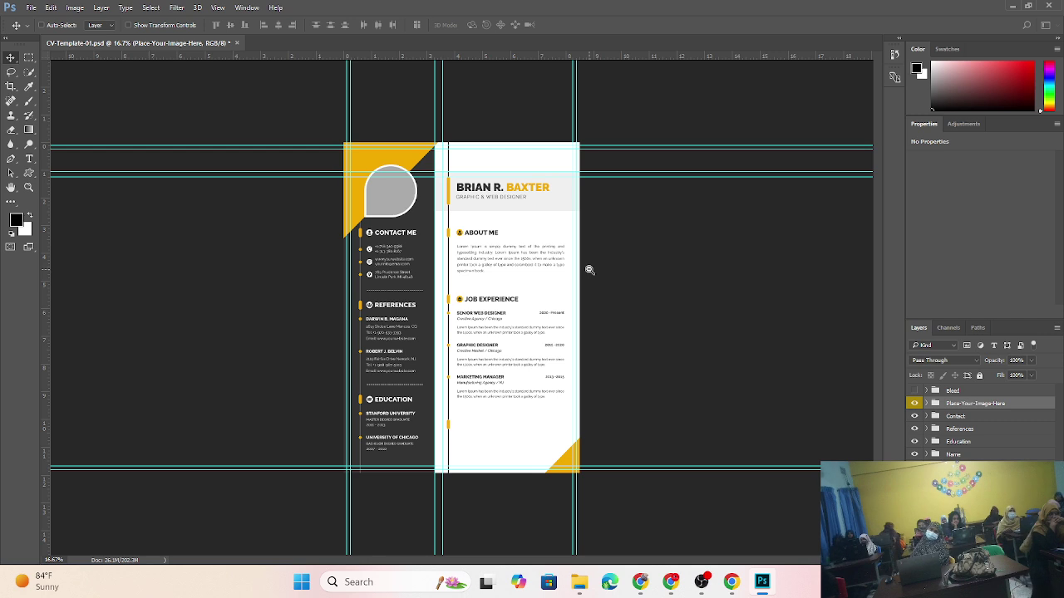
key(alt+space)
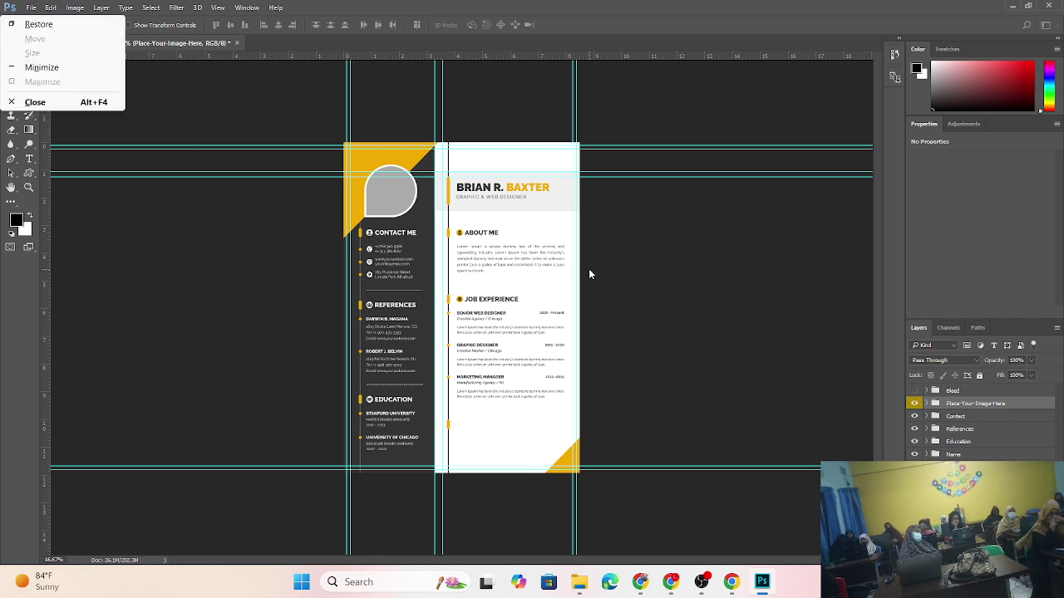
- Select the About Me text layer and zoom in, centring the CV page in the window
click(535, 276)
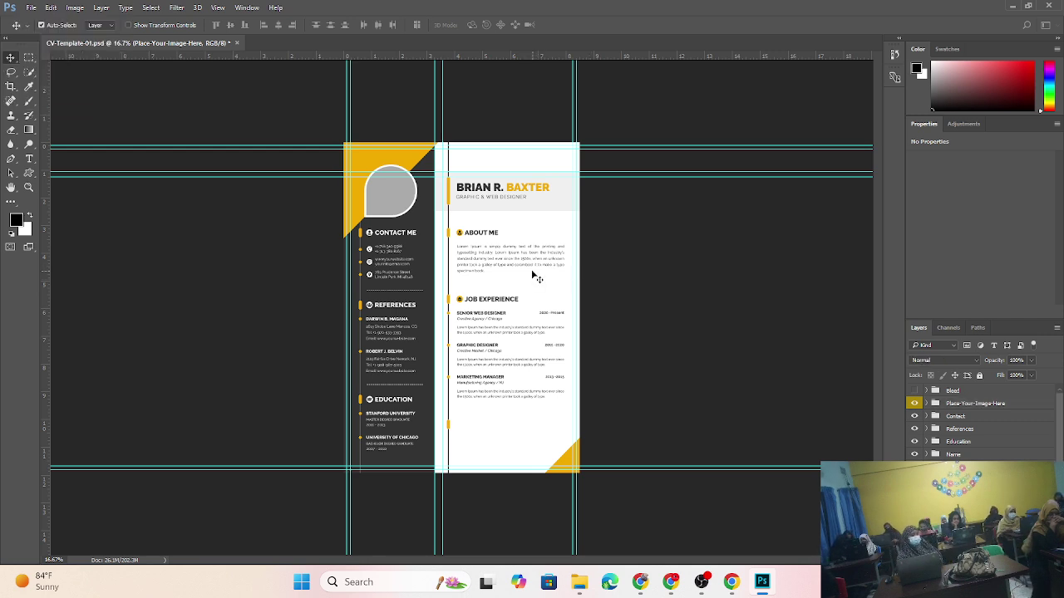
click(530, 268)
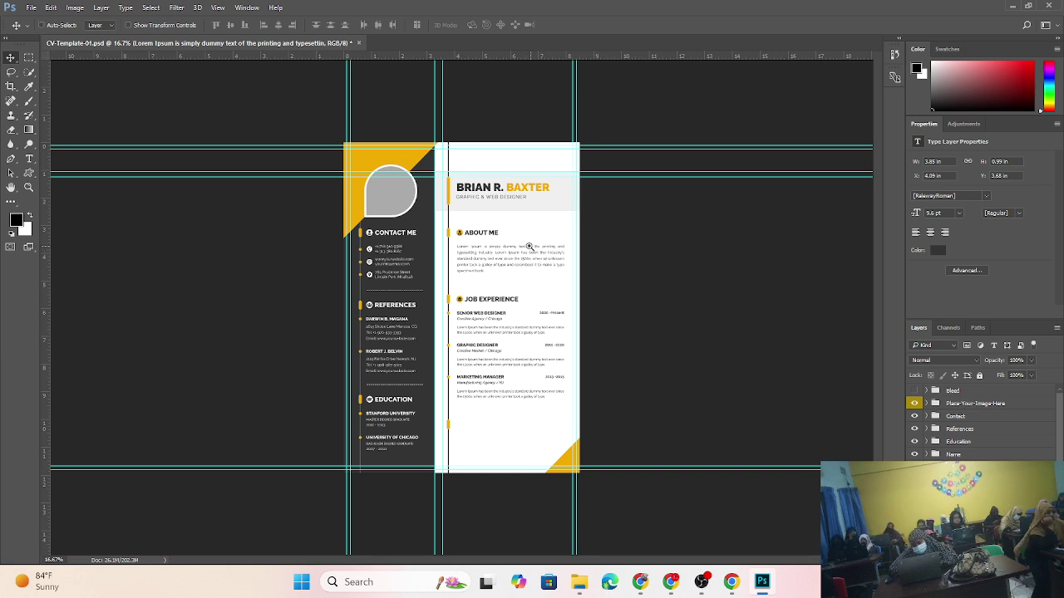
ctrl+click(527, 246)
ctrl+click(527, 246)
drag(325, 226, 447, 289)
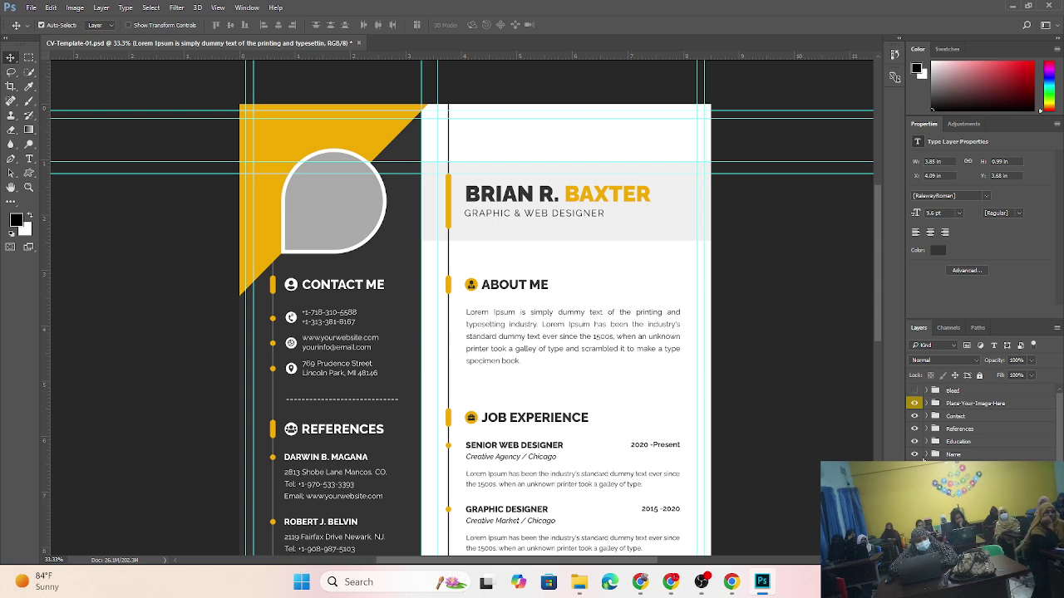
scroll(976, 424, down, 1)
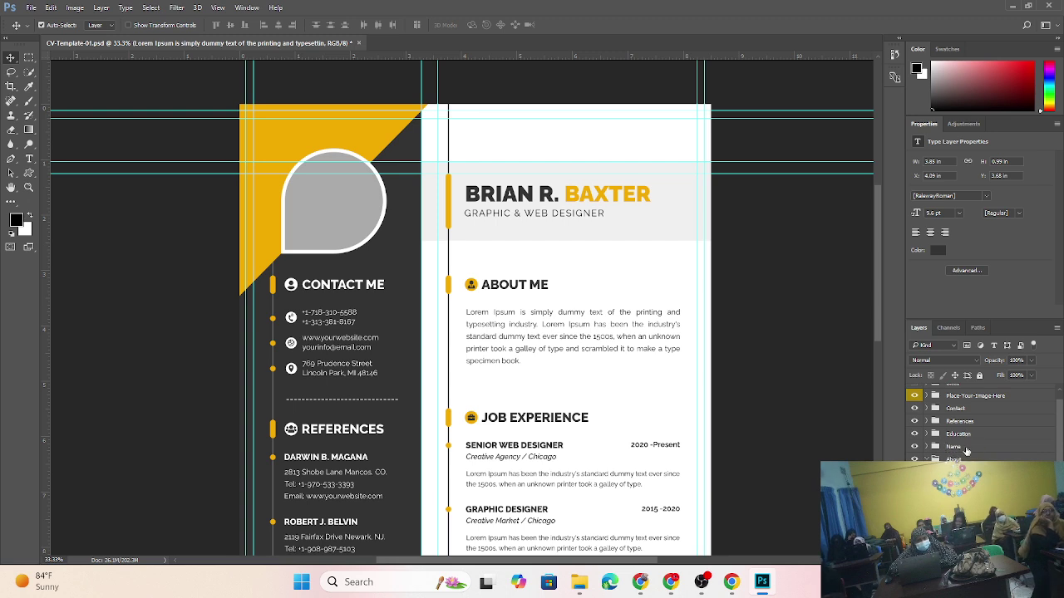
- Expand the Name layer group and select the name text layer inside it
click(964, 448)
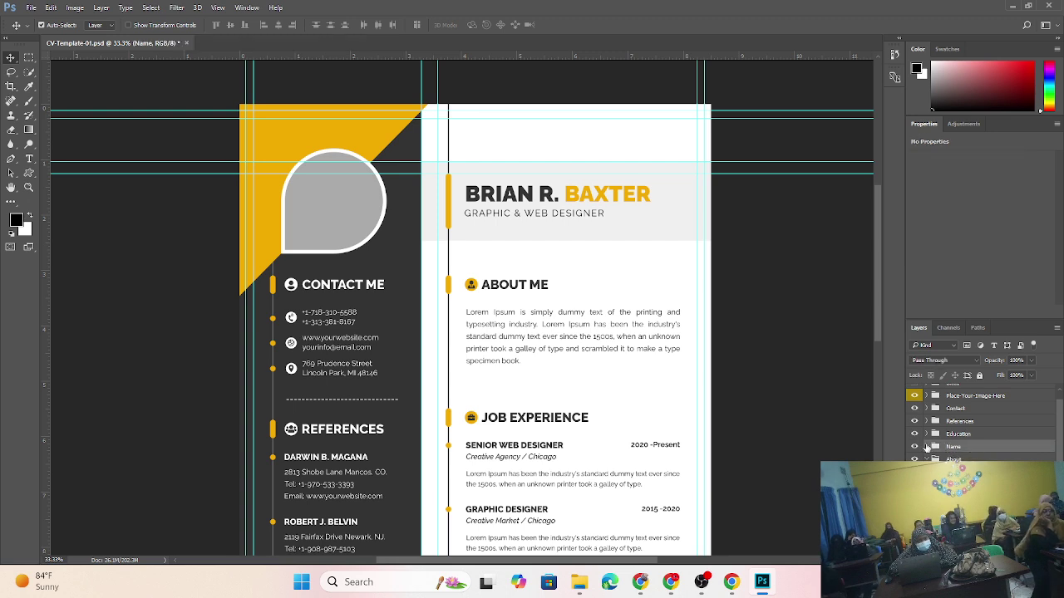
click(927, 448)
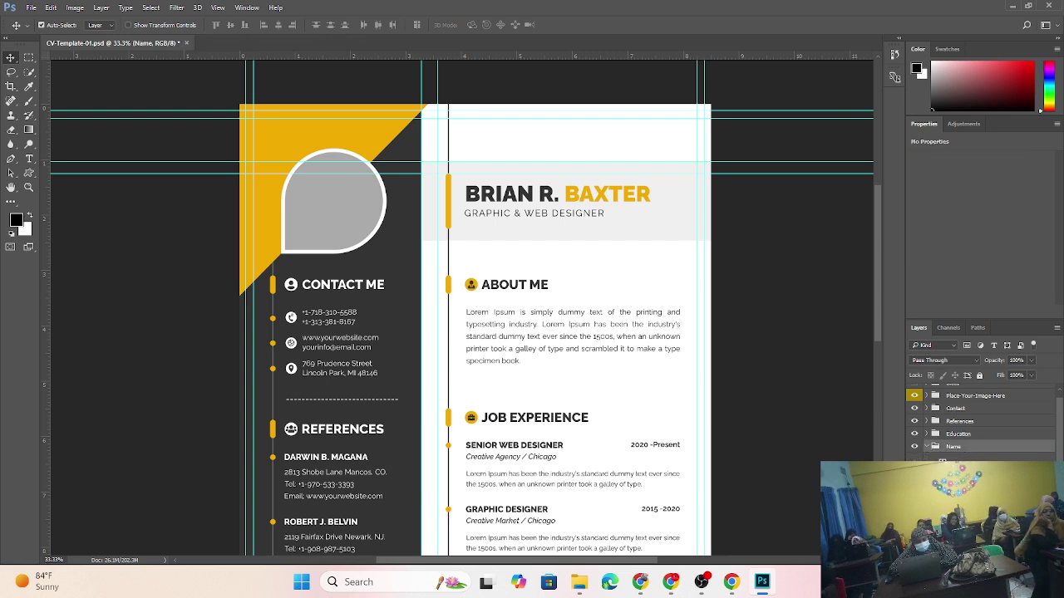
click(965, 459)
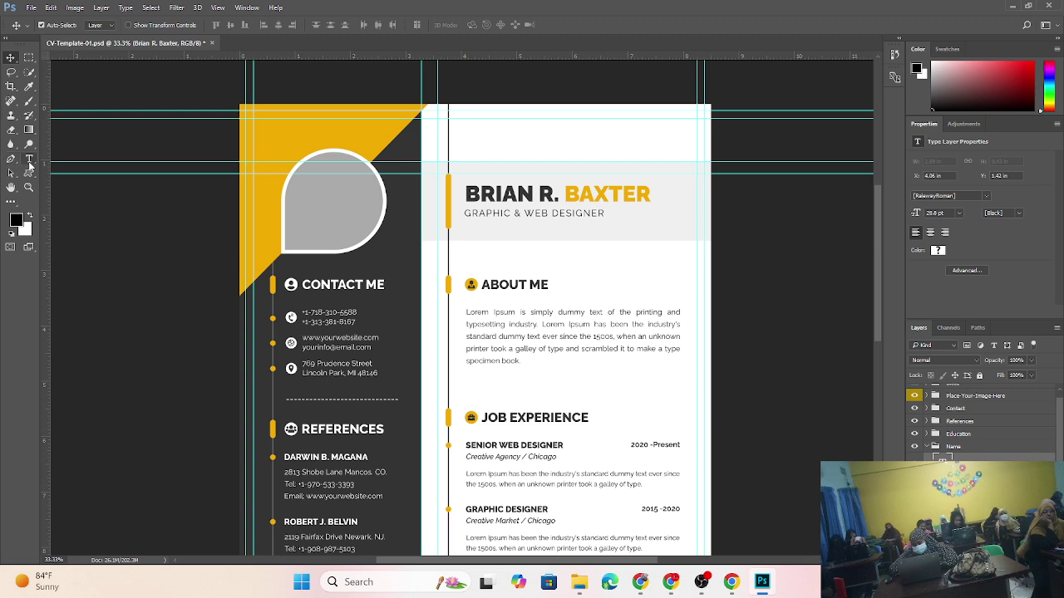
- Replace the heading's sample name with the owner's full name, accepting the Myriad Pro font substitution
click(29, 161)
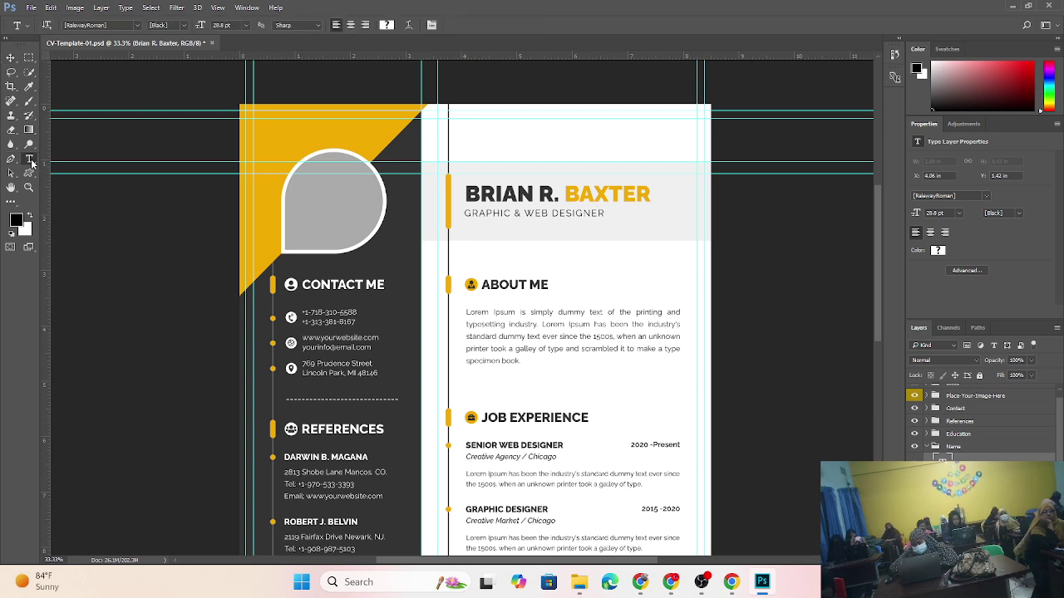
click(643, 195)
key(Return)
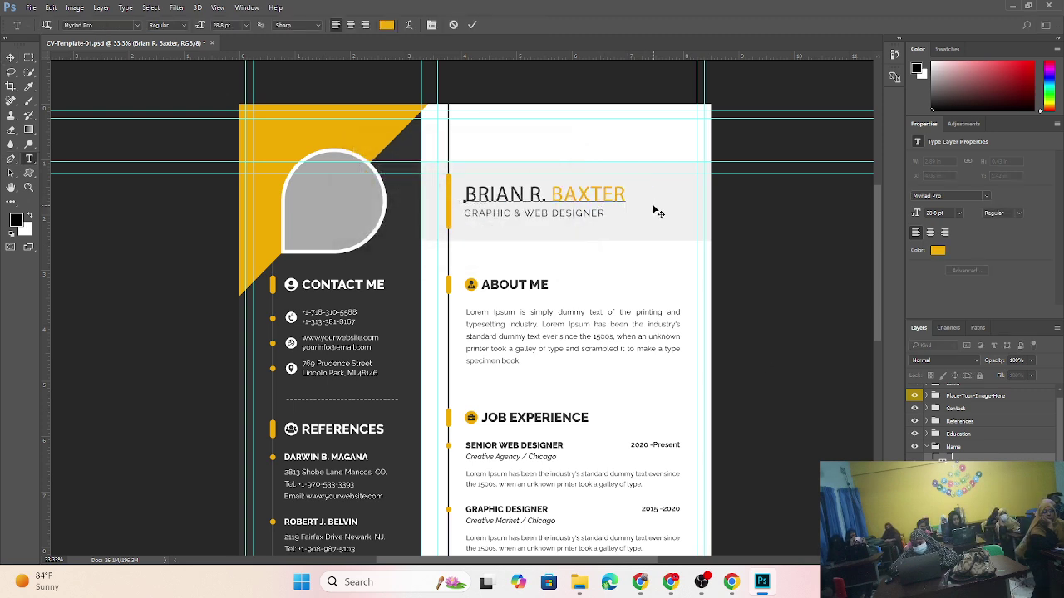
key(BackSpace)
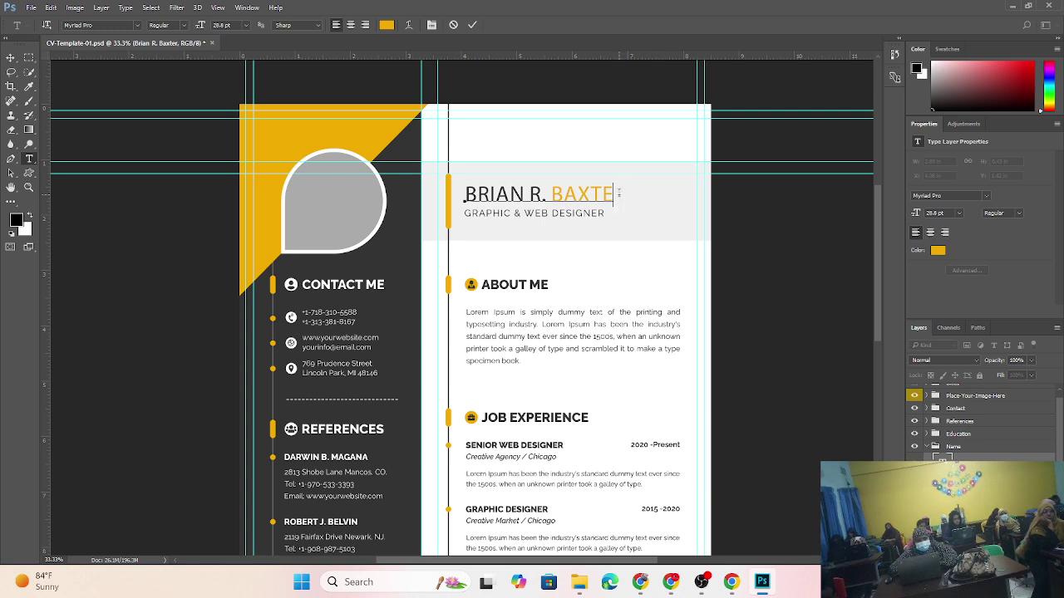
key(BackSpace)
key(BackSpace)
key(BackSpace)
key(BackSpace)
key(BackSpace)
key(BackSpace)
key(BackSpace)
key(BackSpace)
key(BackSpace)
key(BackSpace)
key(BackSpace)
key(BackSpace)
key(BackSpace)
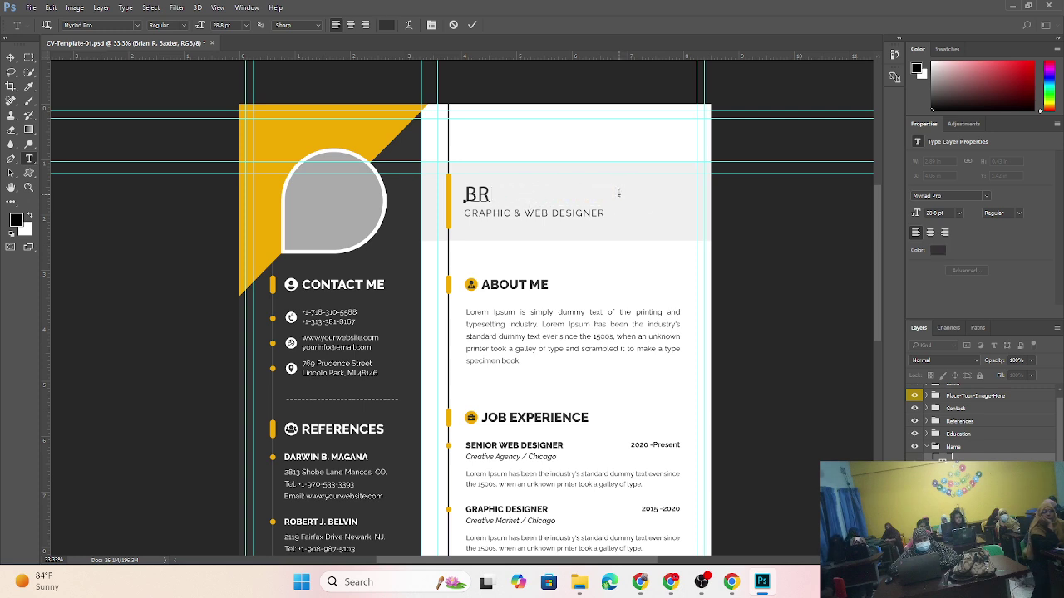
key(BackSpace)
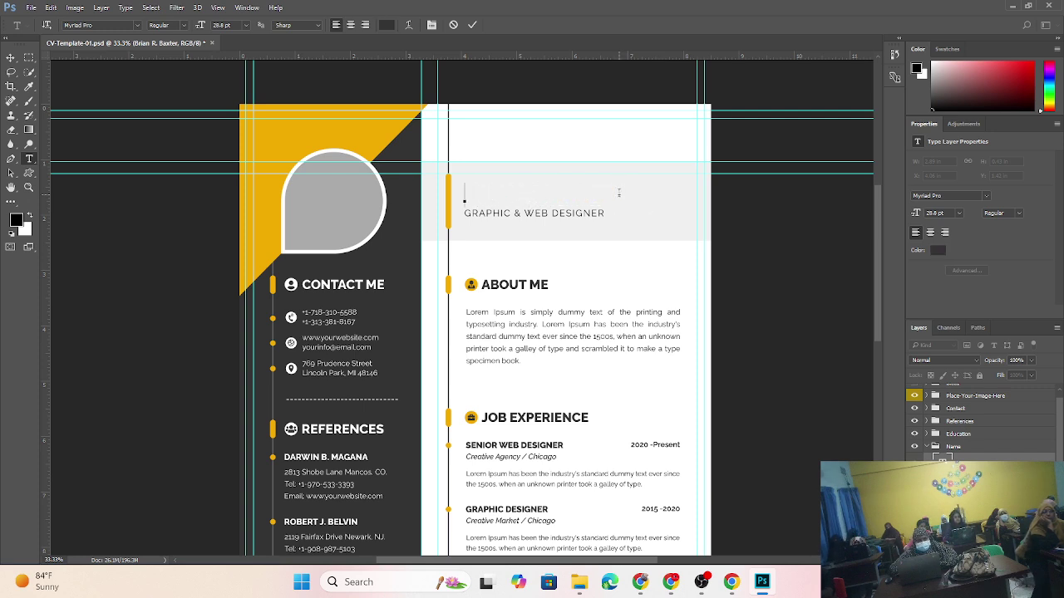
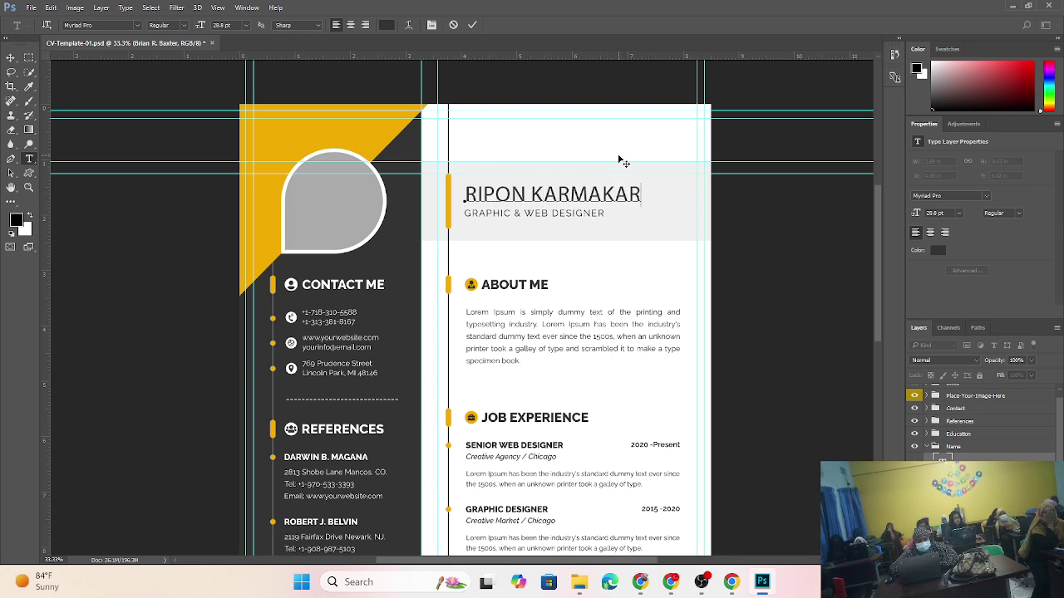
key(ctrl+Return)
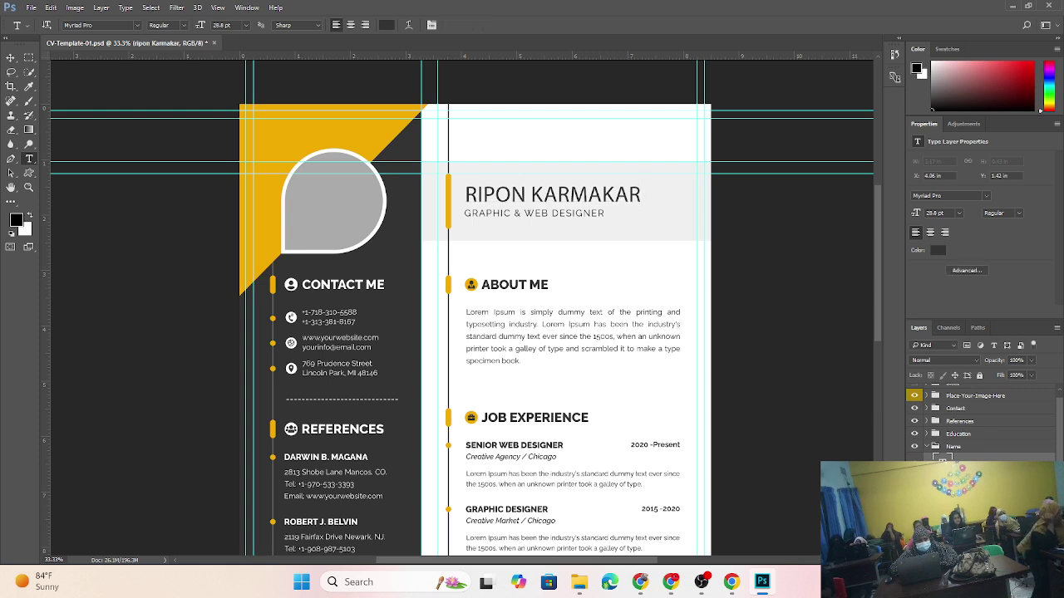
- Discard the stray empty text point and return to the Move tool
click(606, 243)
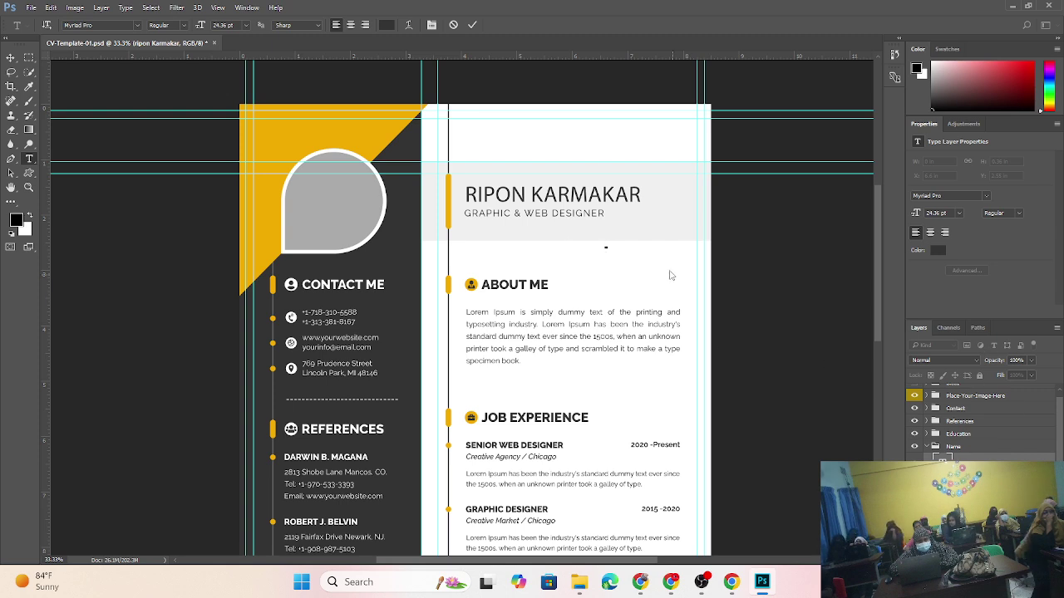
key(Escape)
key(v)
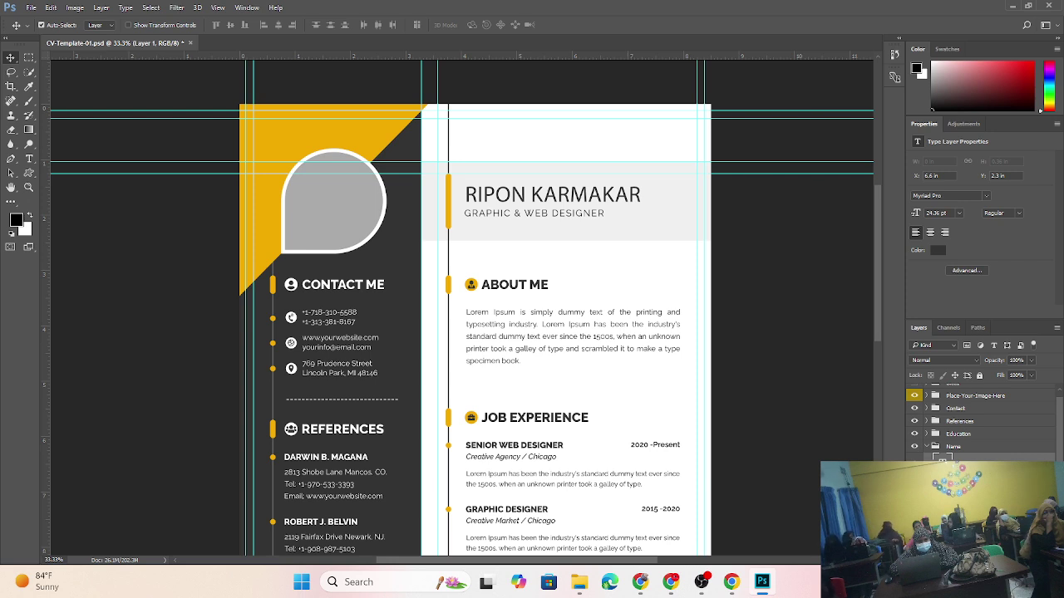
- Delete Layer 1 after confirming, then select the Graphic & Web Designer layer
key(Delete)
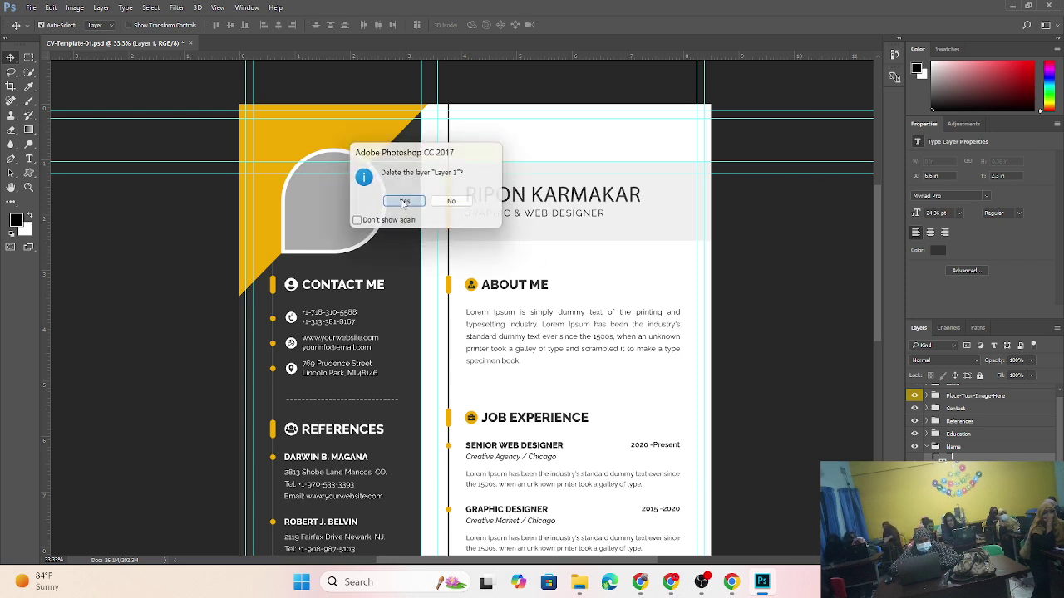
click(400, 201)
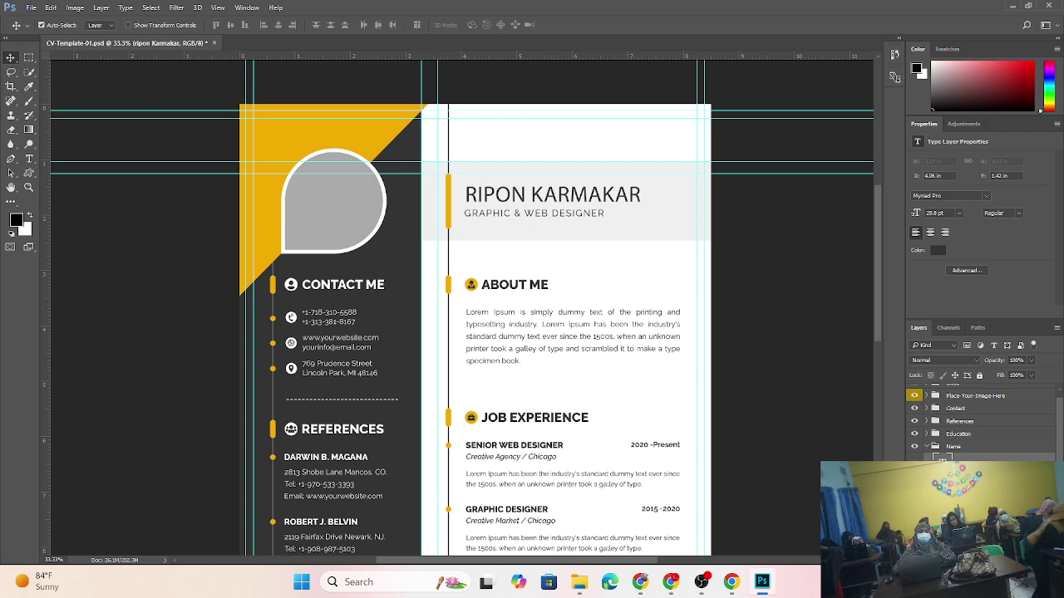
click(981, 472)
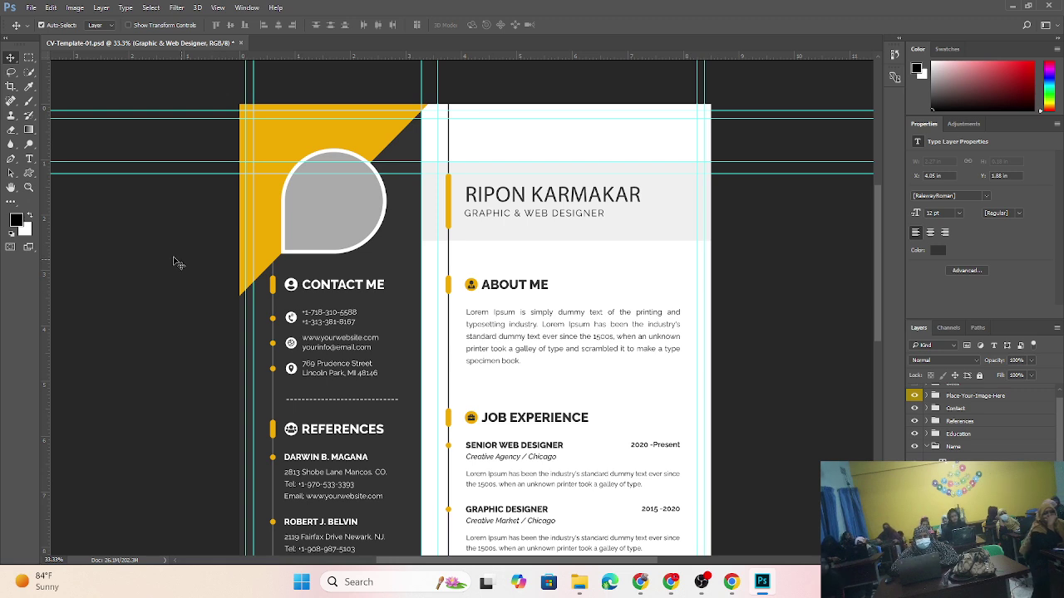
- Retype the GRAPHIC & WEB DESIGNER subtitle as ECOMMERCE EXPERT and commit it
click(29, 159)
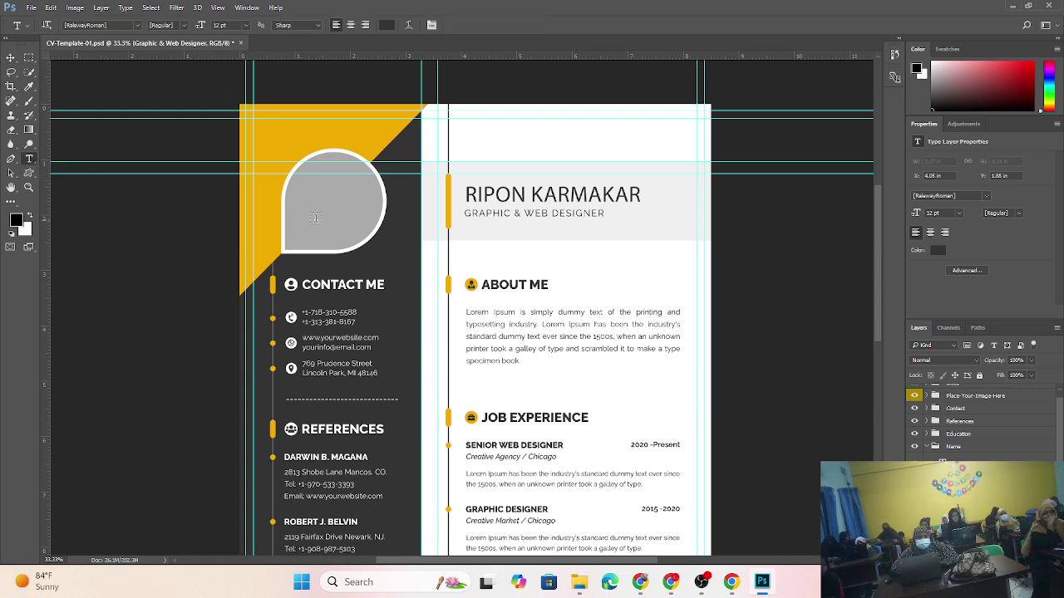
click(594, 213)
click(472, 228)
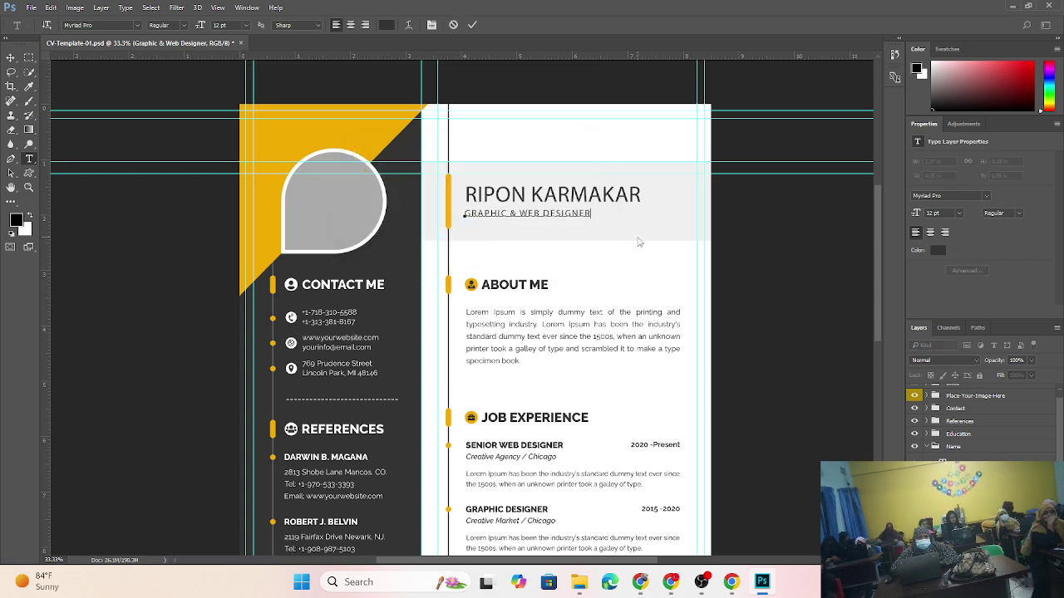
key(BackSpace)
key(BackSpace)
key(BackSpace)
key(BackSpace)
key(BackSpace)
key(BackSpace)
key(BackSpace)
key(BackSpace)
key(BackSpace)
key(BackSpace)
key(BackSpace)
key(BackSpace)
key(BackSpace)
key(BackSpace)
key(BackSpace)
key(BackSpace)
key(BackSpace)
key(BackSpace)
key(BackSpace)
key(BackSpace)
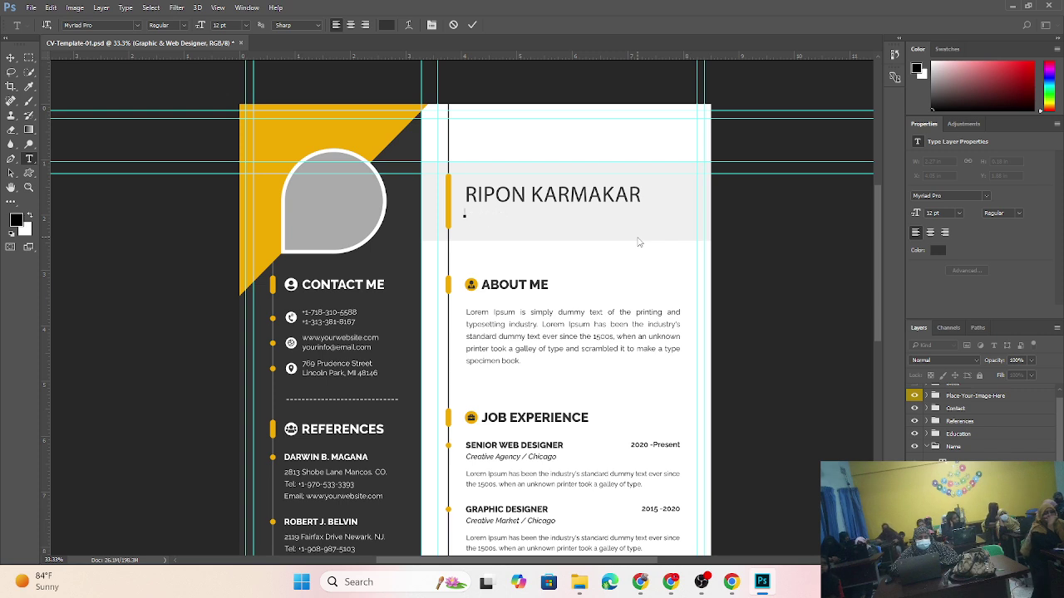
text(ECOMME)
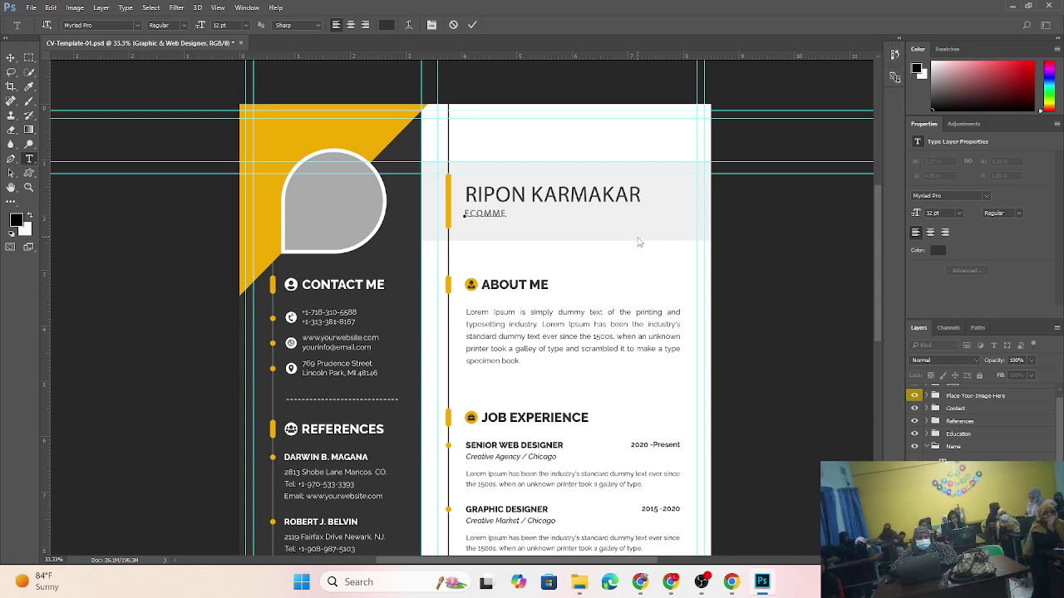
text(RCE E)
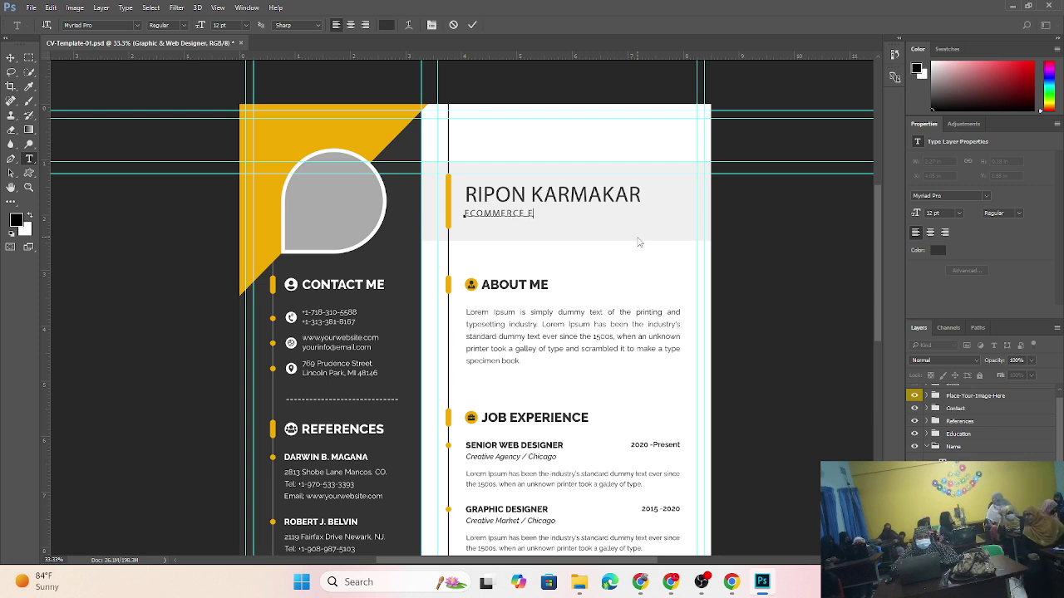
text(XPERT)
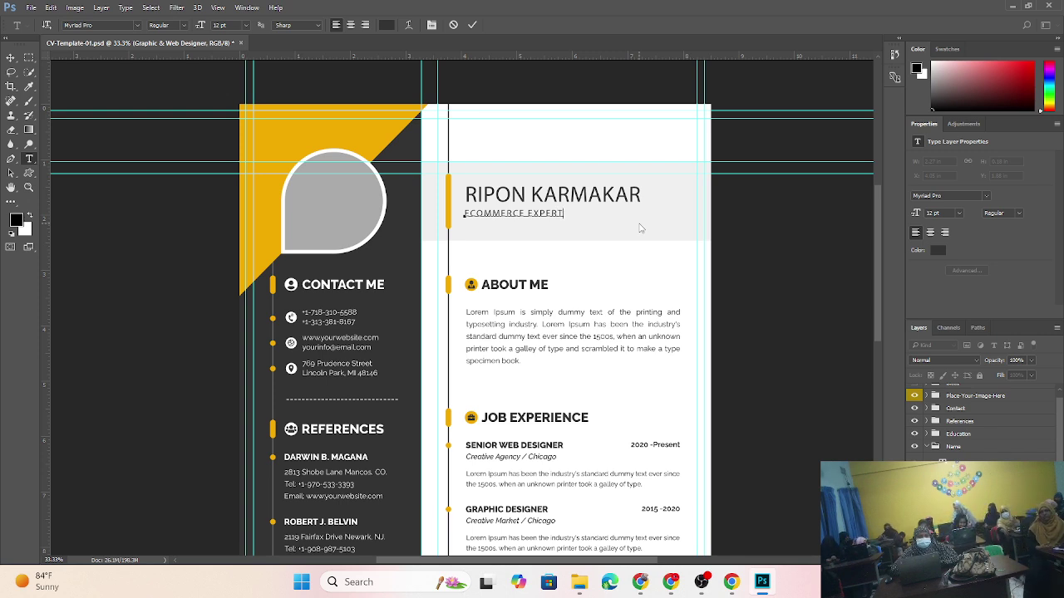
click(586, 270)
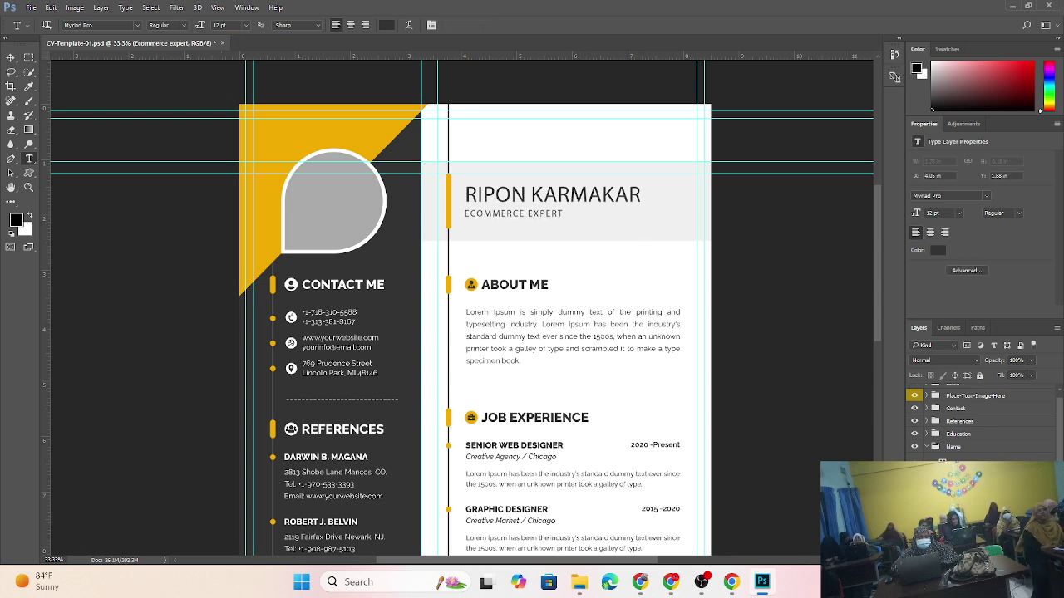
click(928, 447)
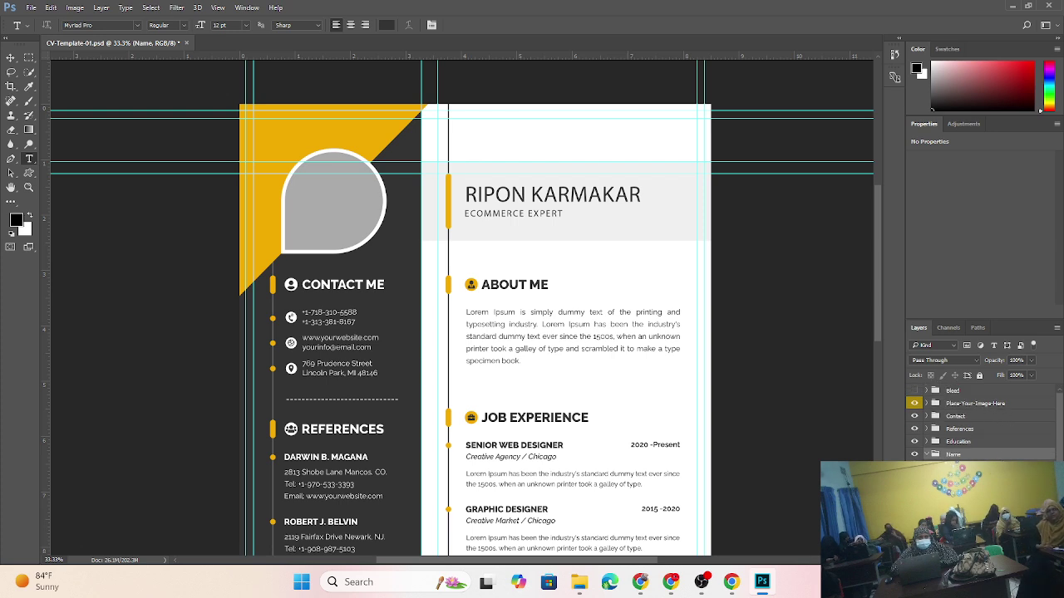
click(915, 505)
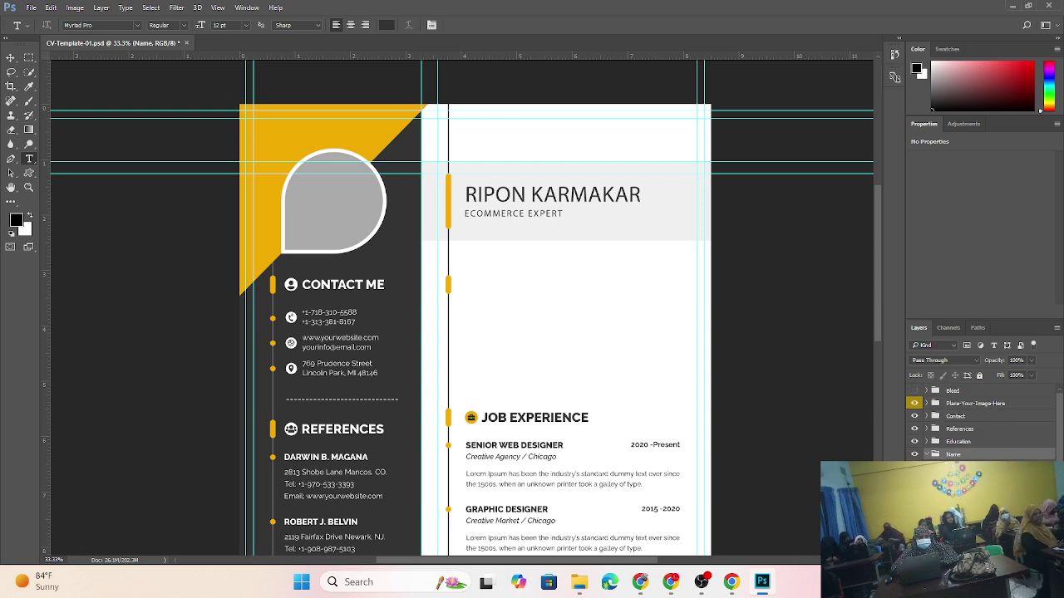
click(914, 505)
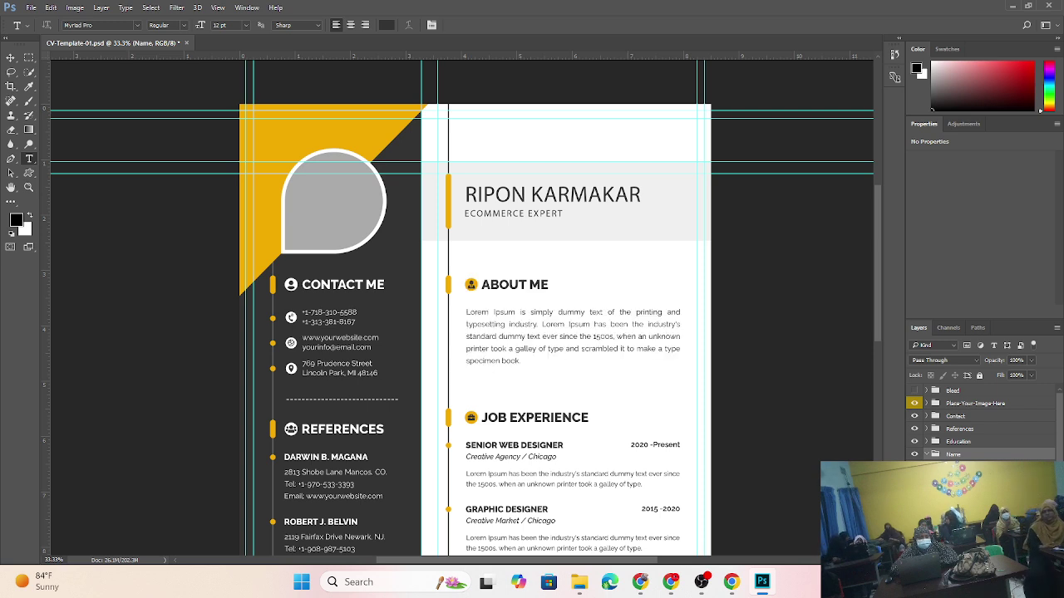
click(914, 506)
click(914, 506)
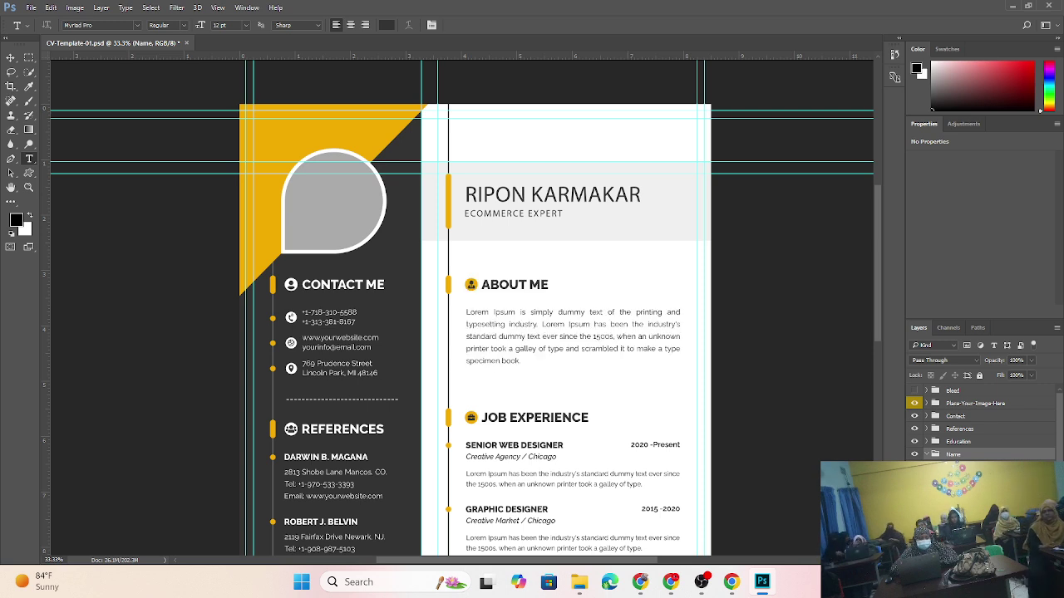
click(915, 505)
click(914, 506)
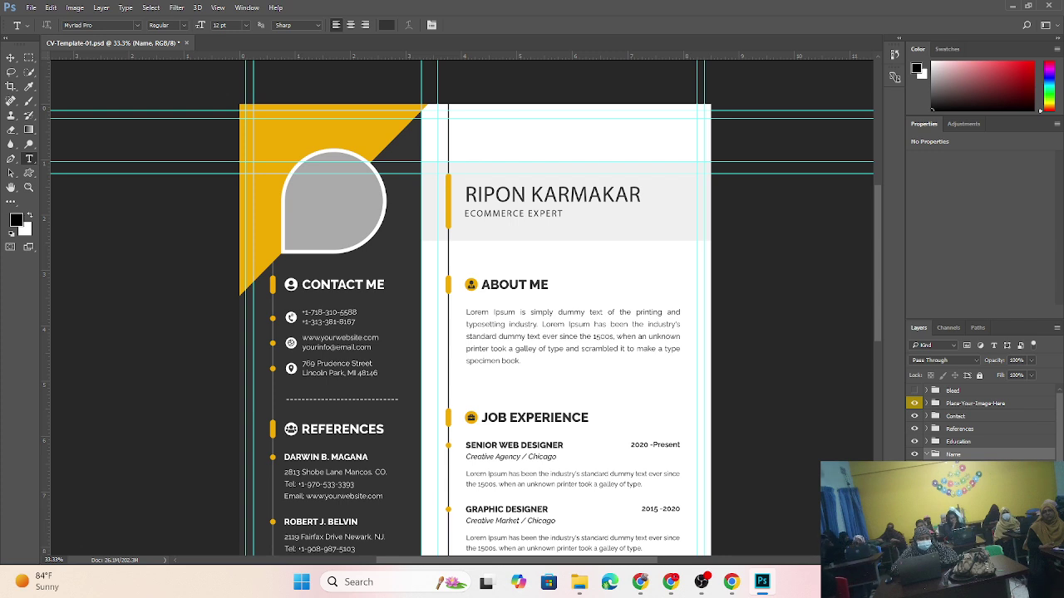
scroll(981, 415, down, 2)
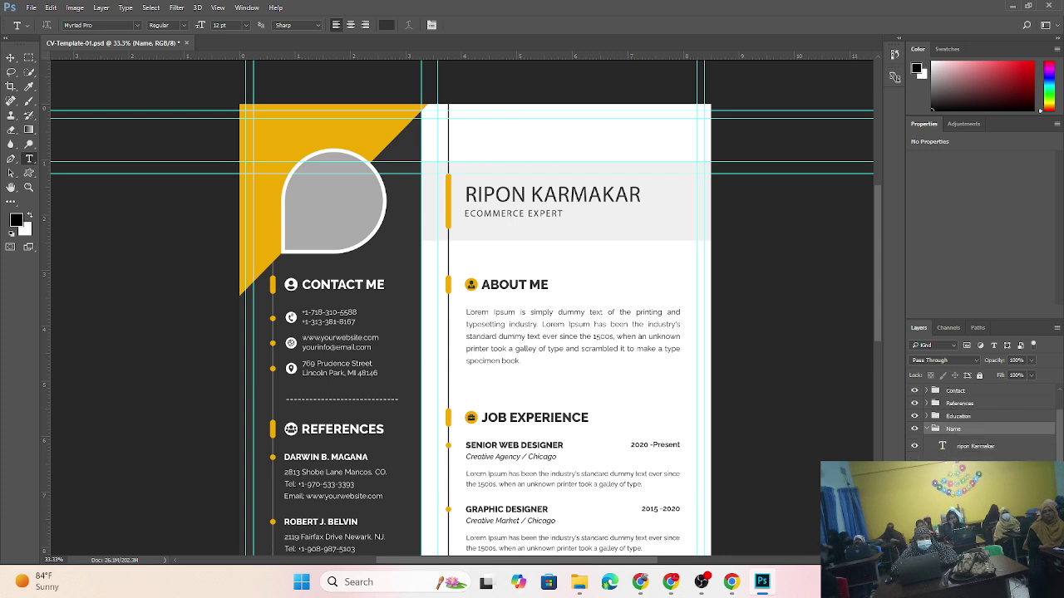
scroll(981, 420, down, 1)
scroll(981, 420, down, 1)
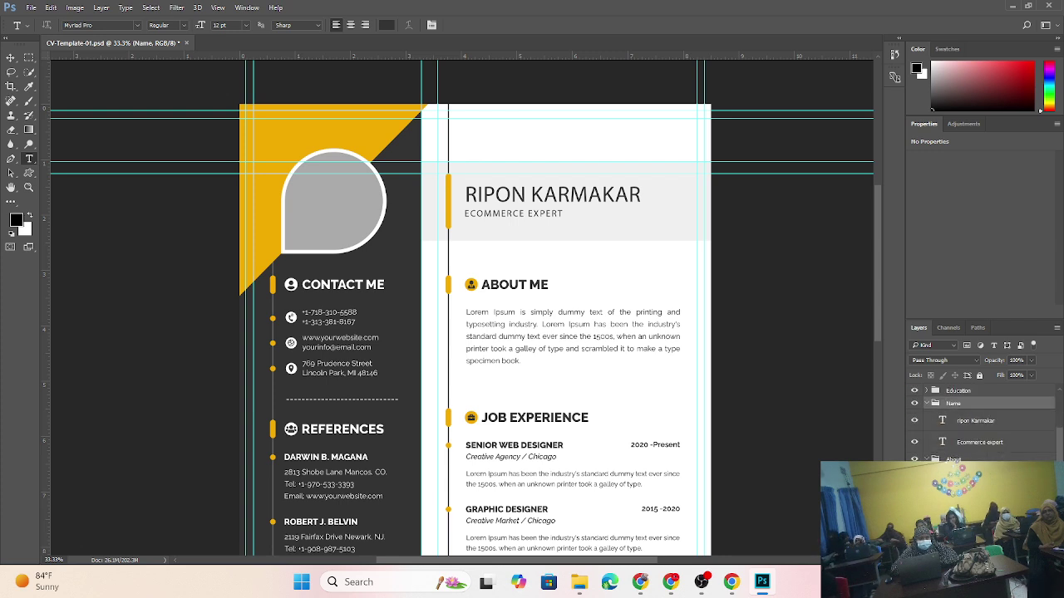
scroll(964, 416, up, 4)
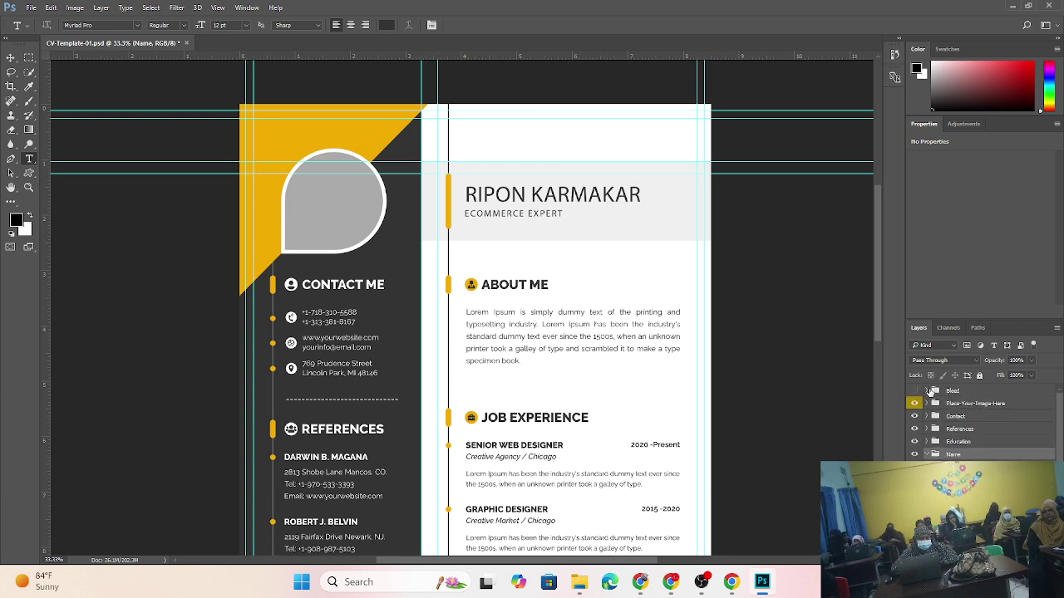
- Expand the Bleed group and toggle the bleed border's visibility to check it
click(929, 391)
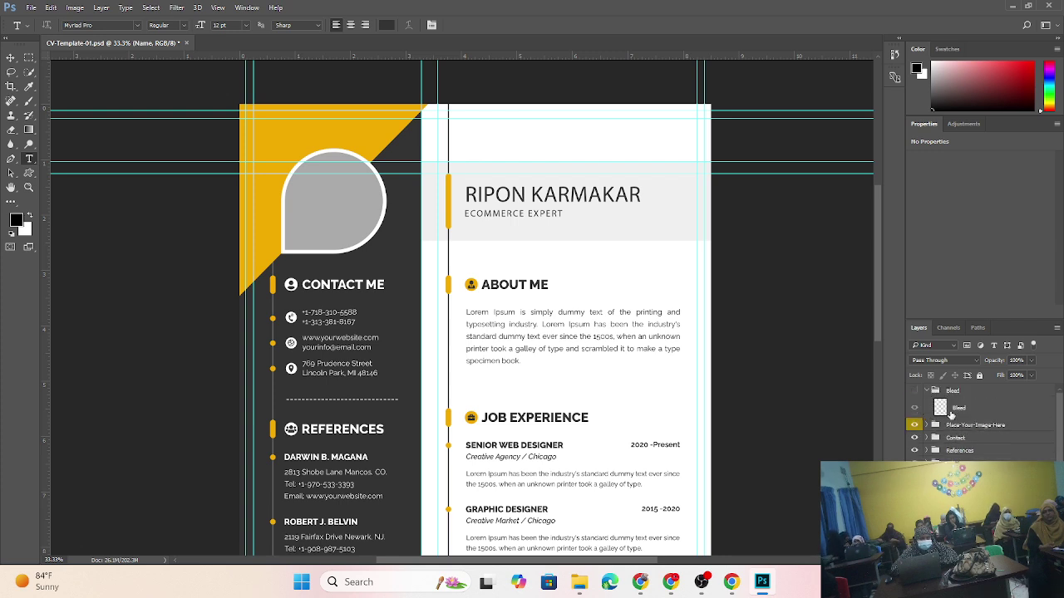
click(915, 408)
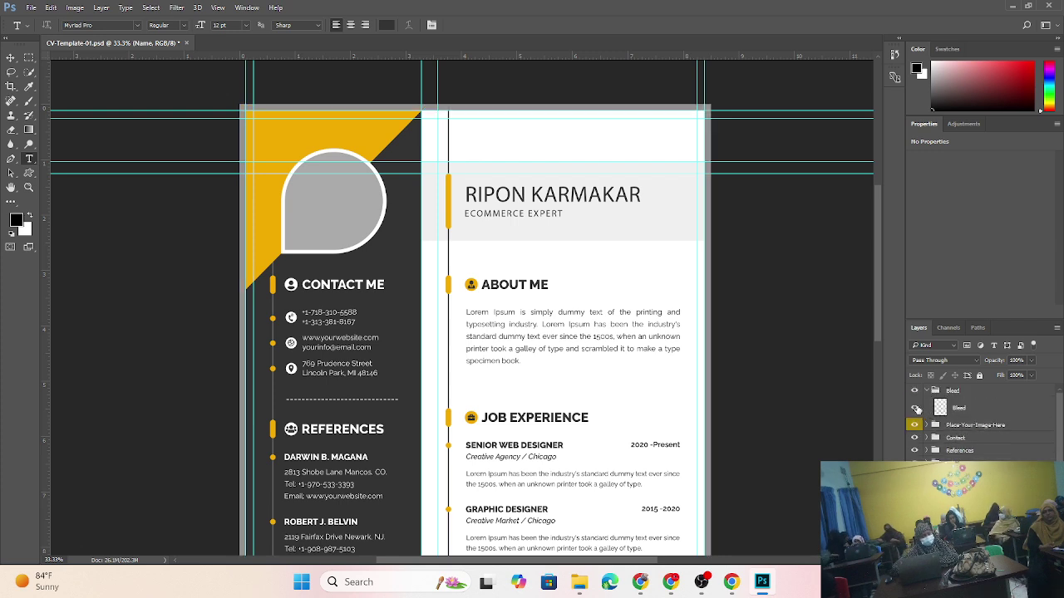
click(916, 409)
click(916, 408)
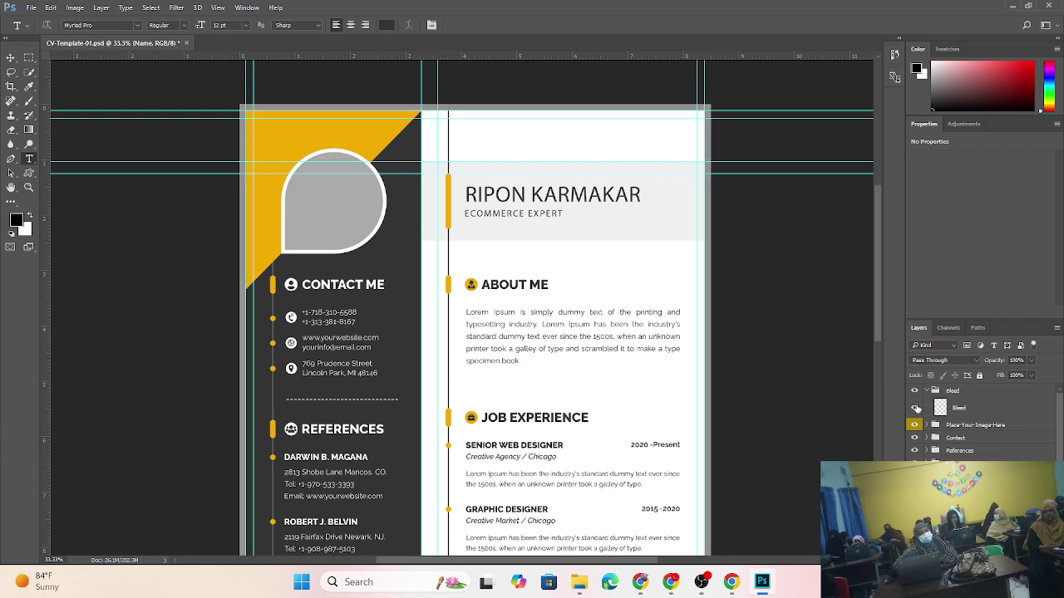
click(916, 409)
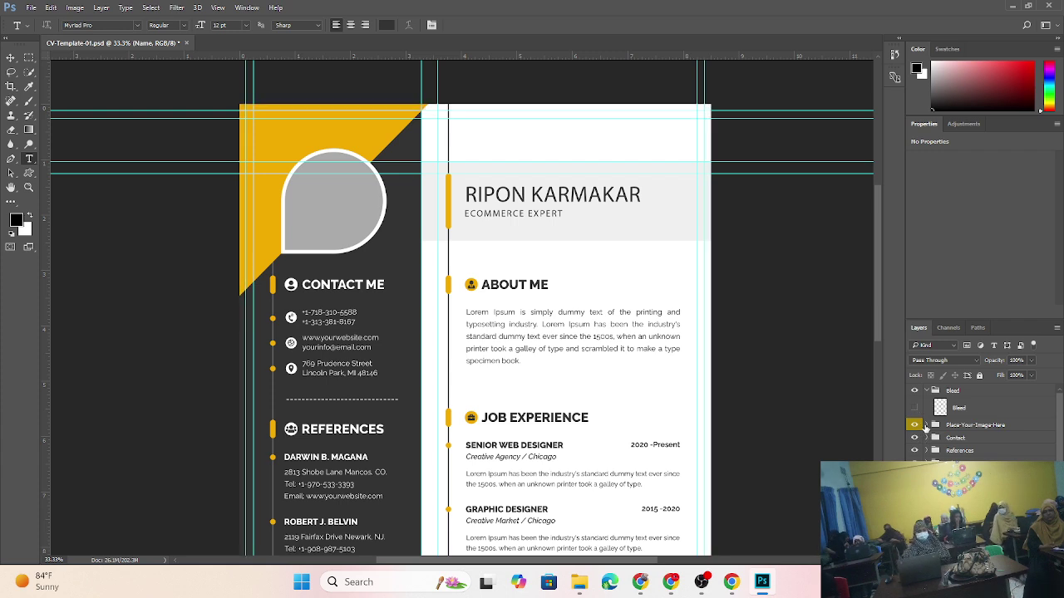
- Expand Place-Your-Image-Here and toggle the profile photo placeholder's visibility to inspect it
click(925, 426)
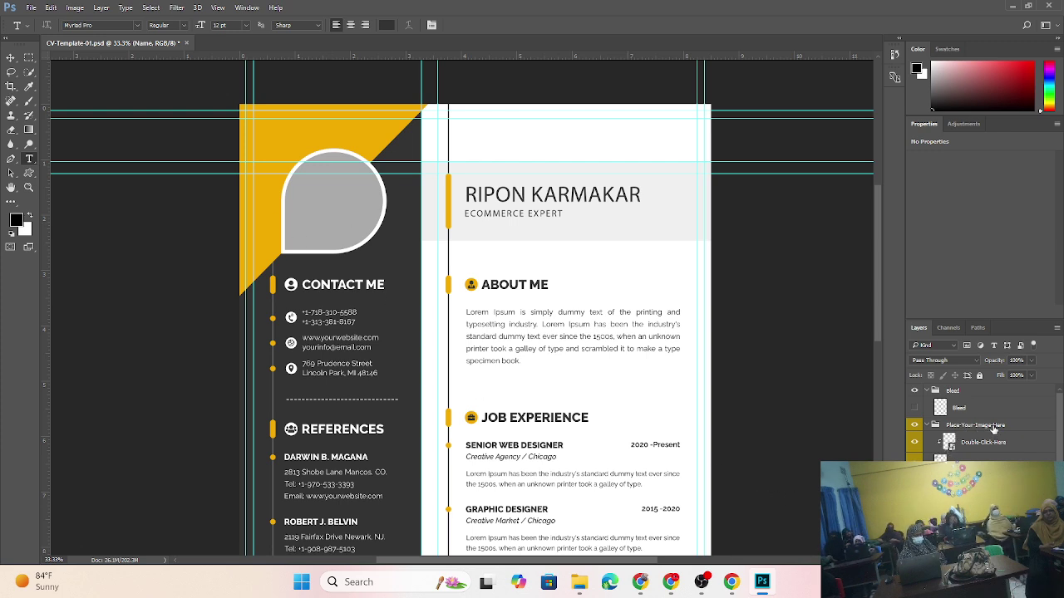
click(914, 426)
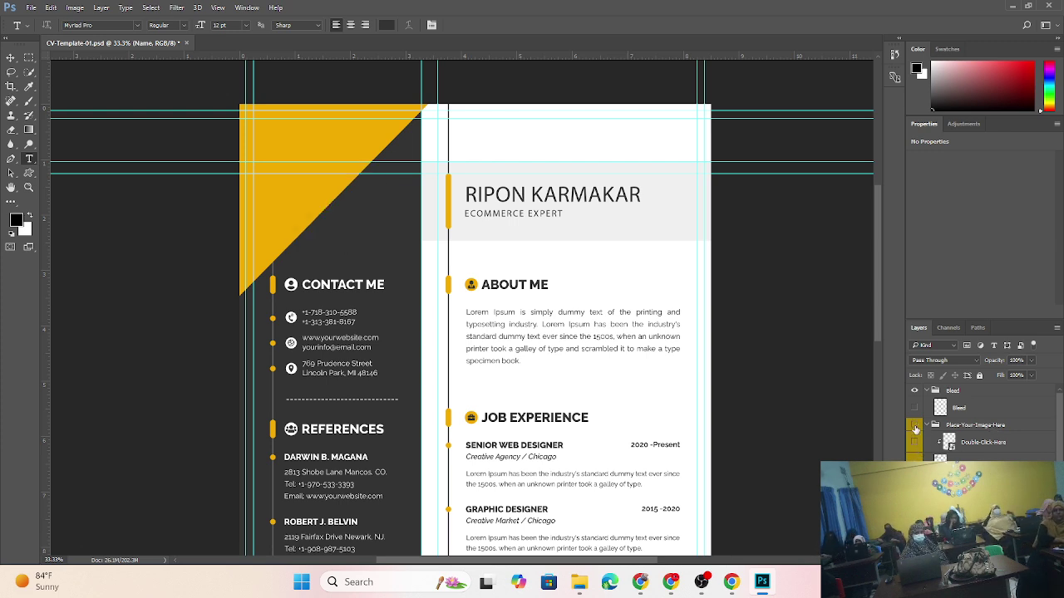
click(915, 426)
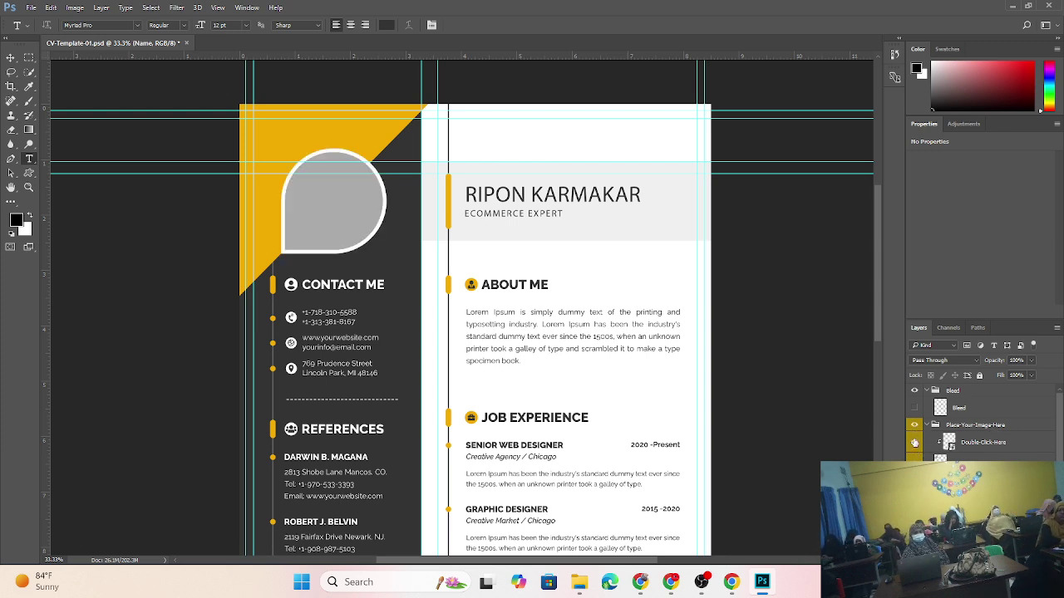
click(915, 426)
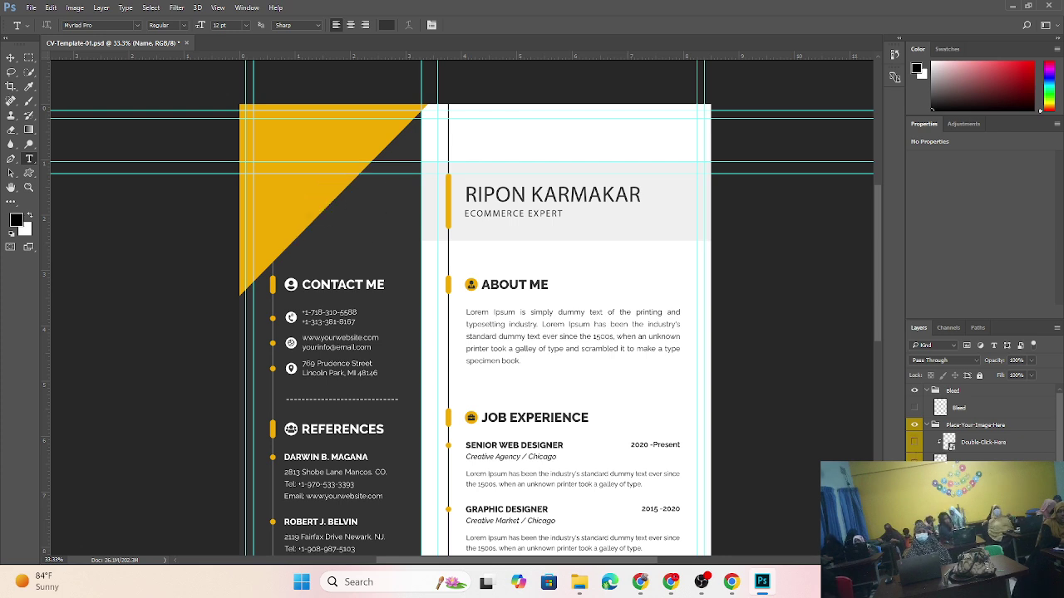
click(915, 443)
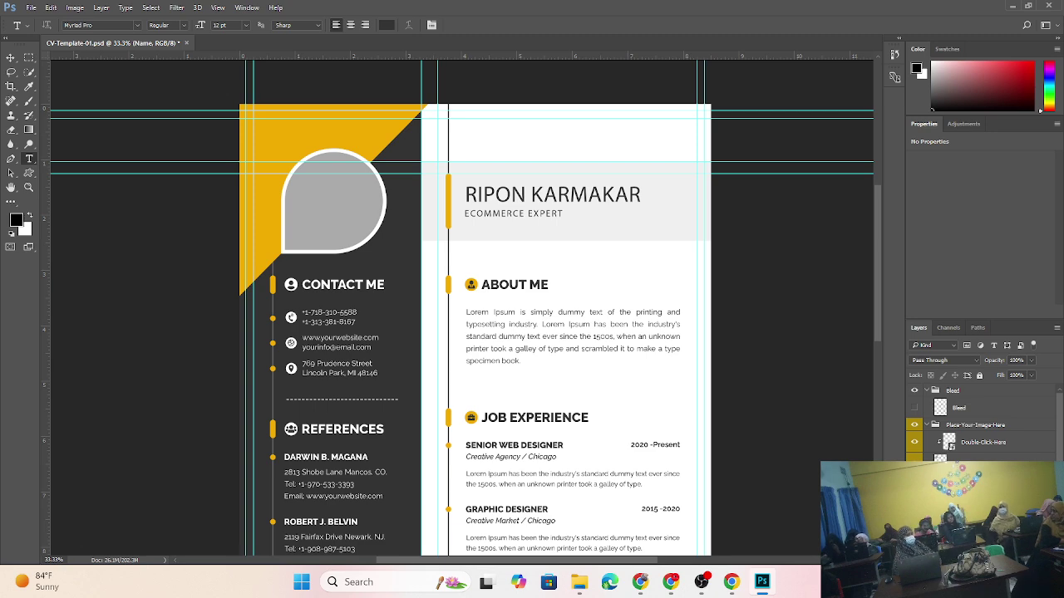
- Open the Double-Click-Here smart object as Double-Click-Here.psb, then minimize Photoshop
double_click(950, 447)
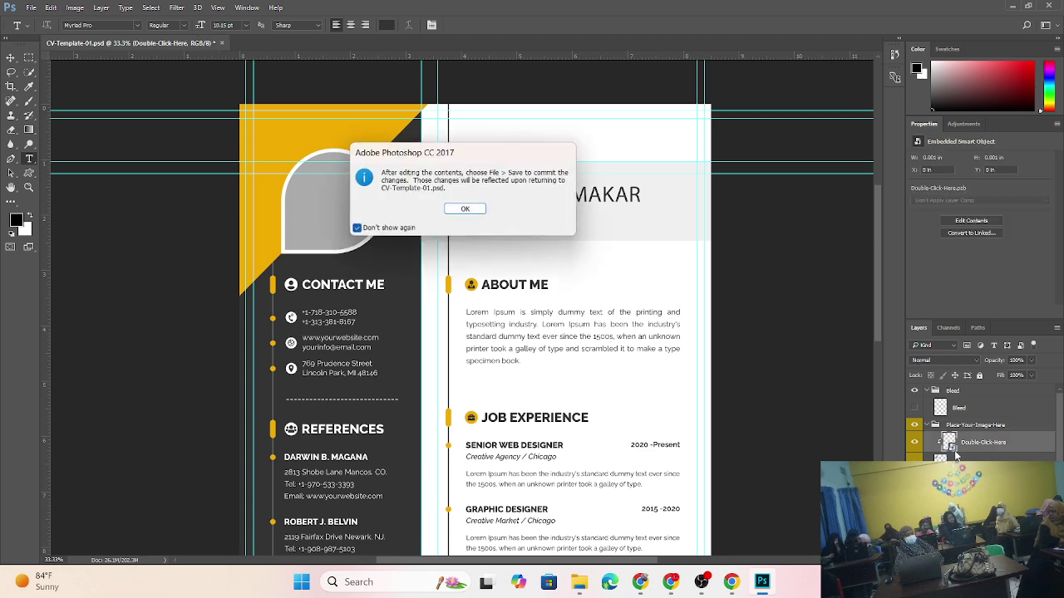
click(464, 208)
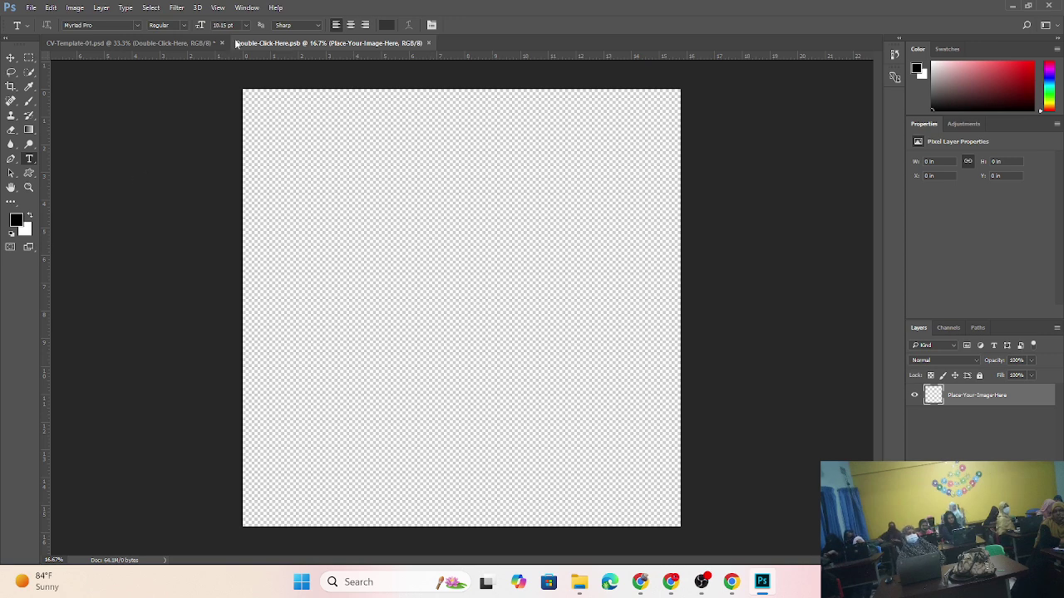
click(179, 44)
click(302, 45)
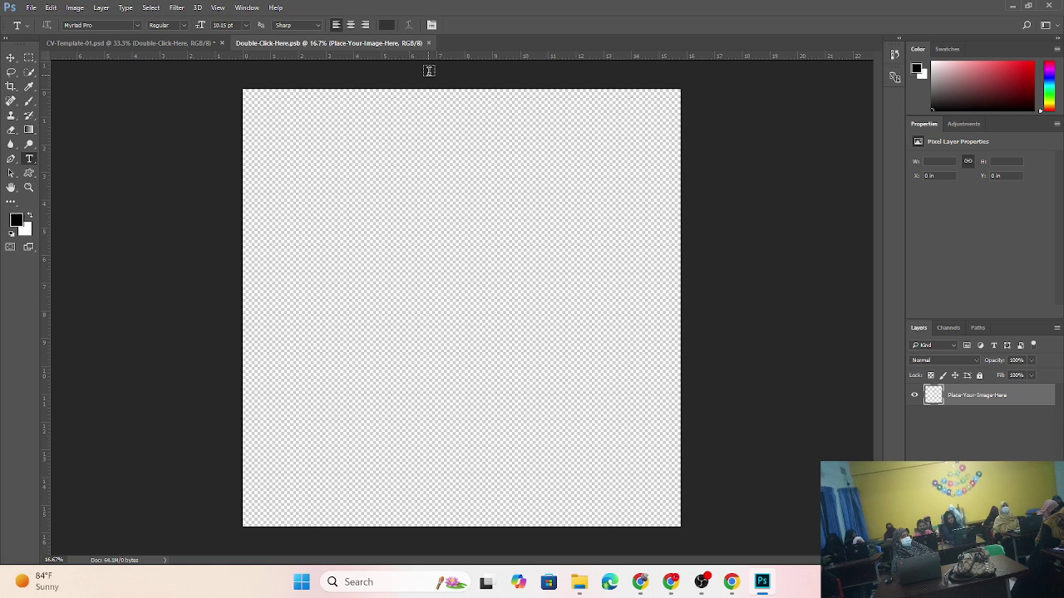
click(428, 43)
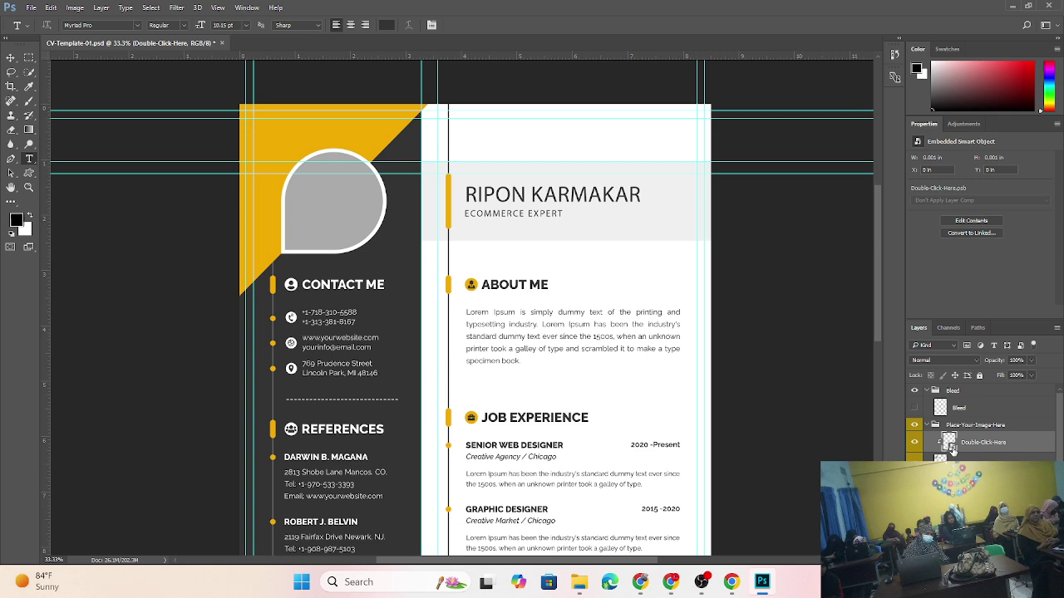
double_click(950, 445)
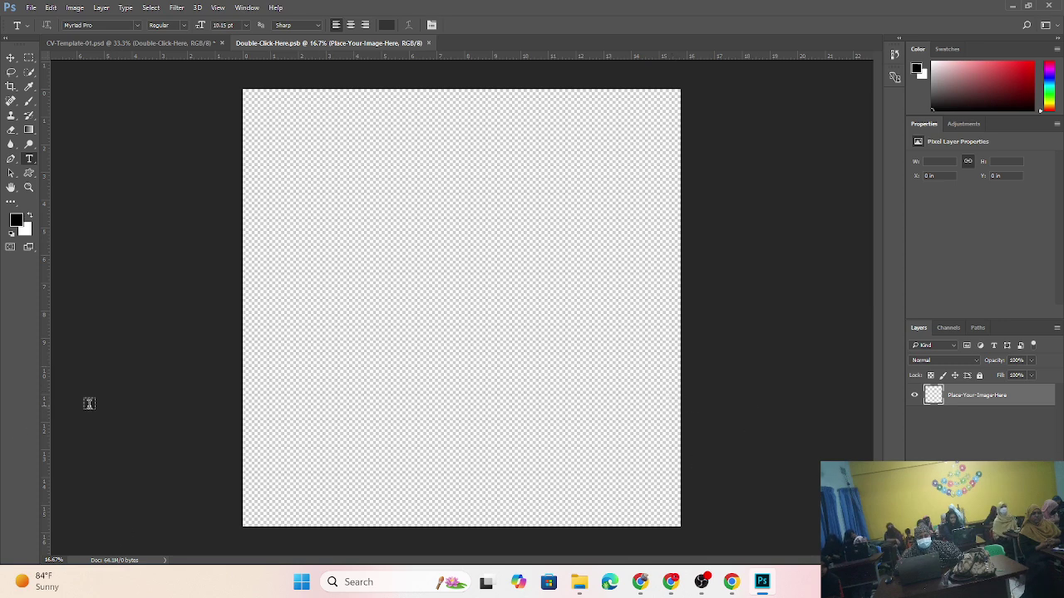
click(1013, 6)
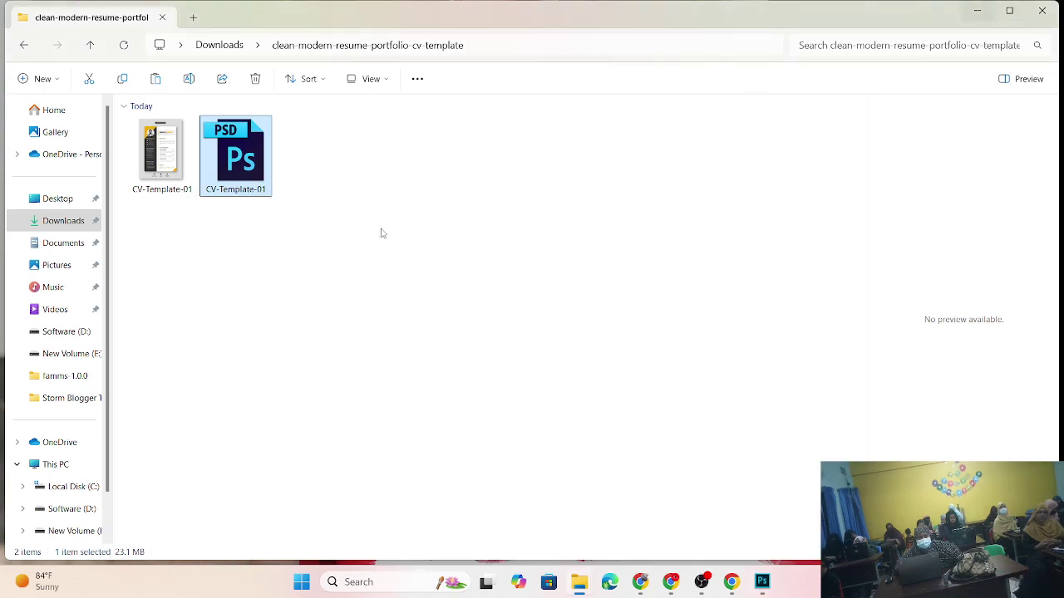
- Shrink the Explorer window to a narrow size and browse to the Downloads folder
click(977, 11)
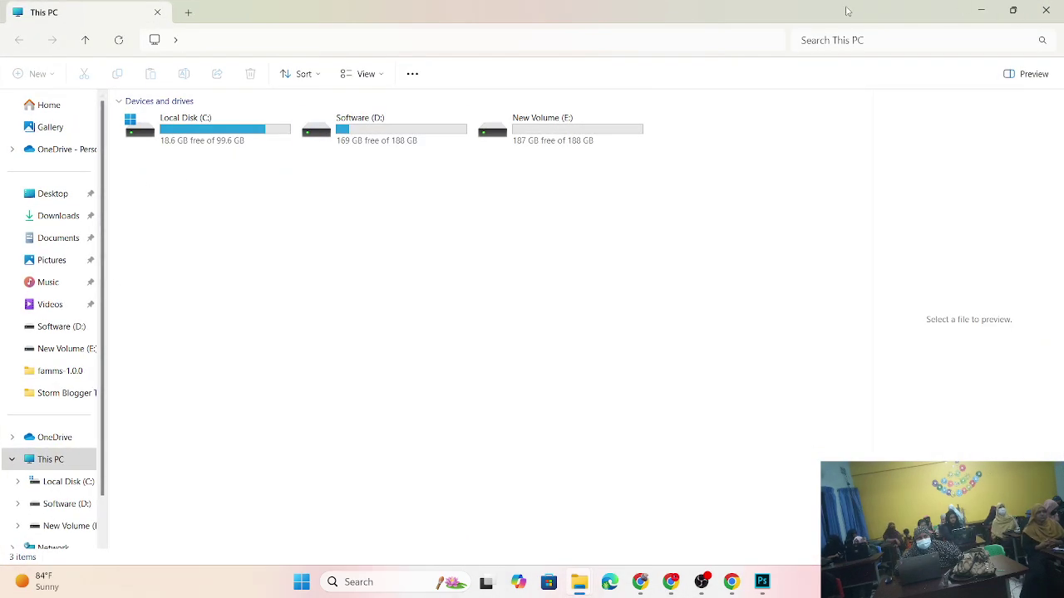
double_click(846, 10)
drag(1061, 98, 381, 98)
click(64, 220)
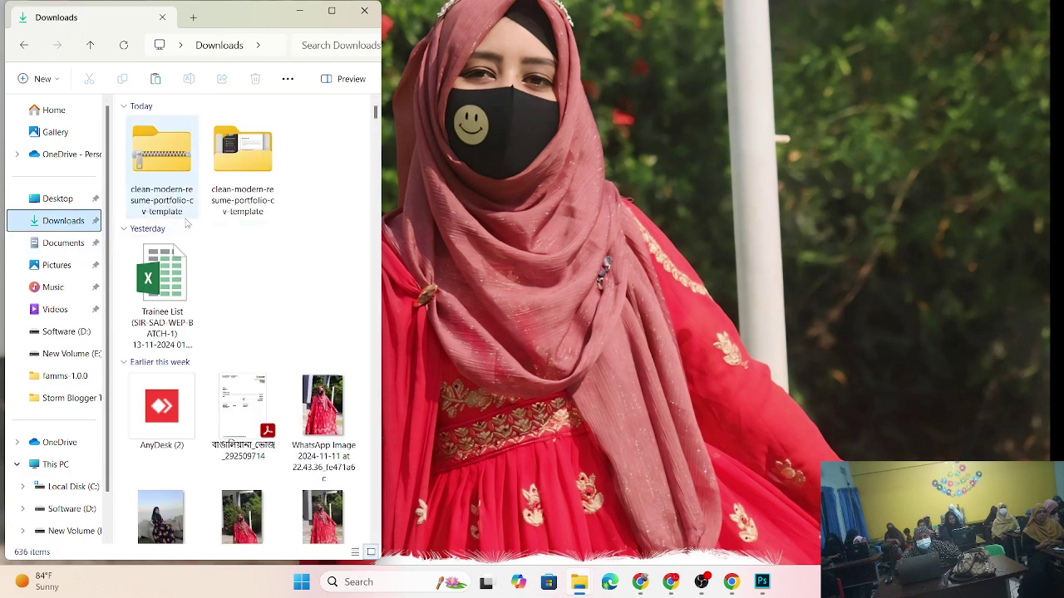
scroll(316, 403, down, 2)
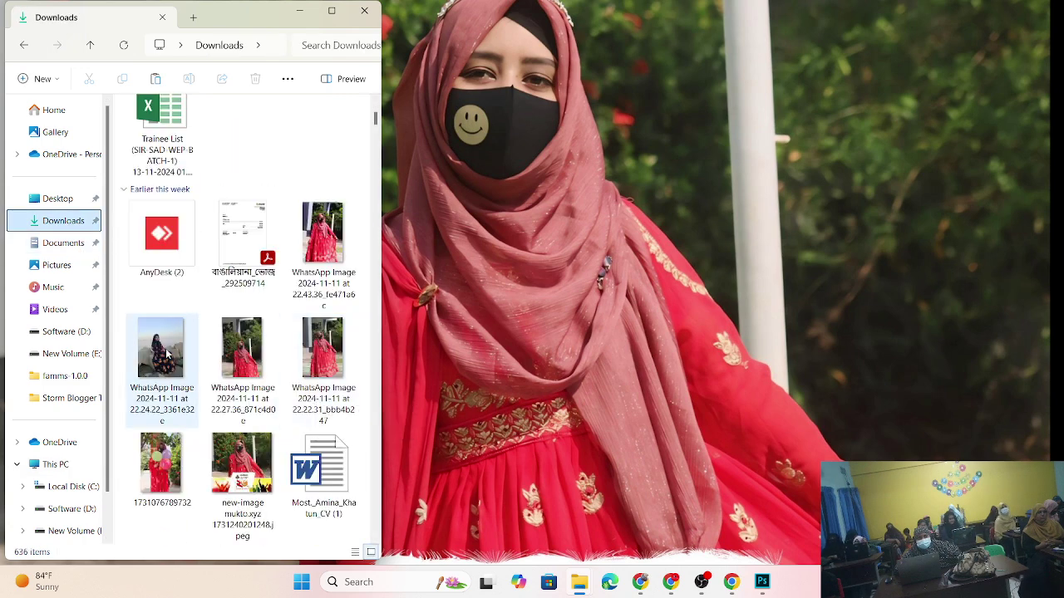
- After a failed drag into Photoshop, select the WhatsApp photo taken at 22.24.22
drag(164, 352, 556, 301)
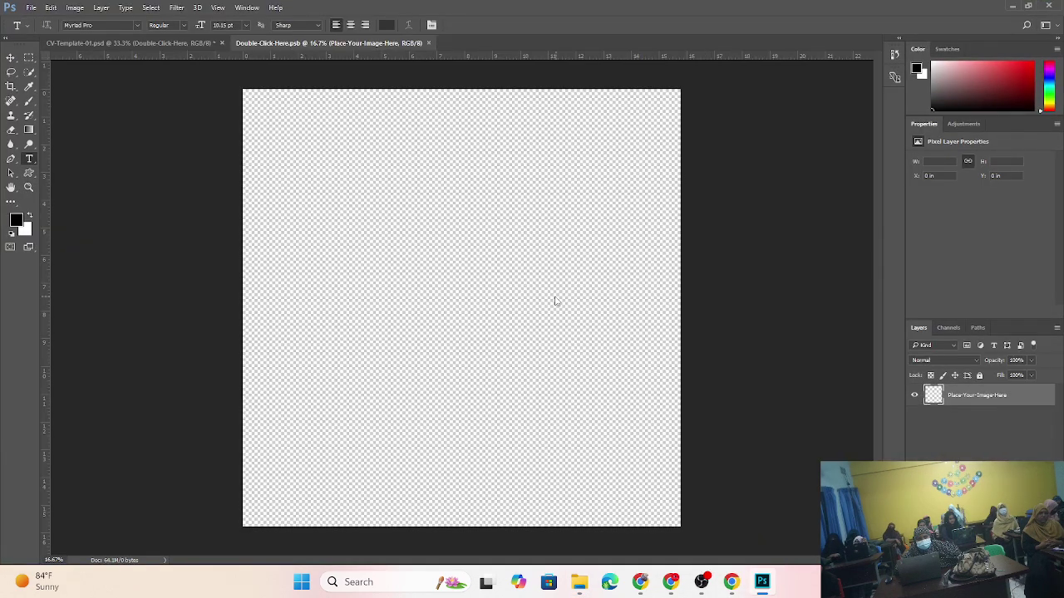
click(455, 209)
click(1012, 7)
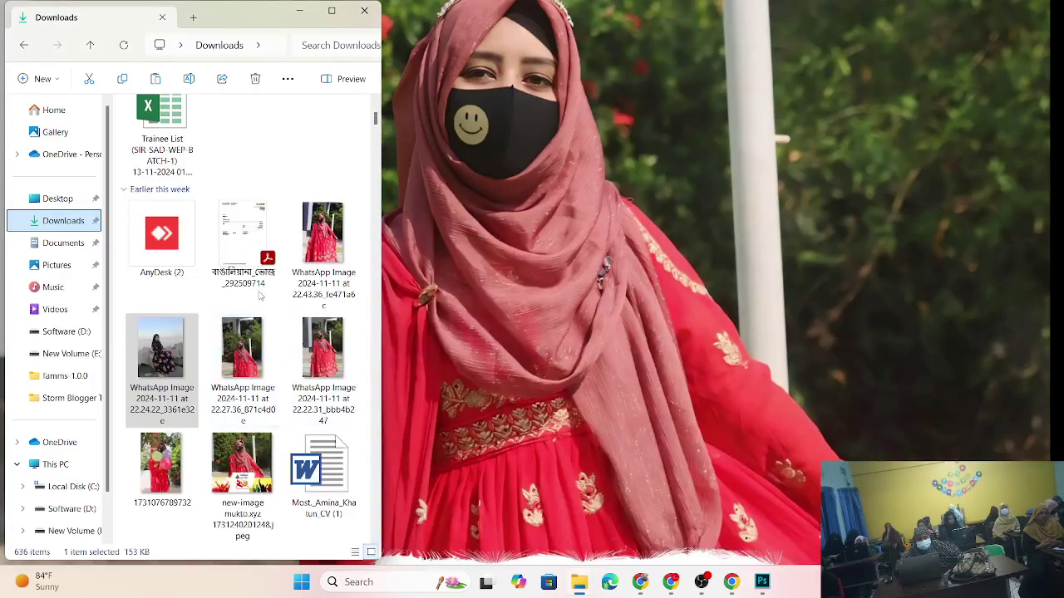
click(169, 375)
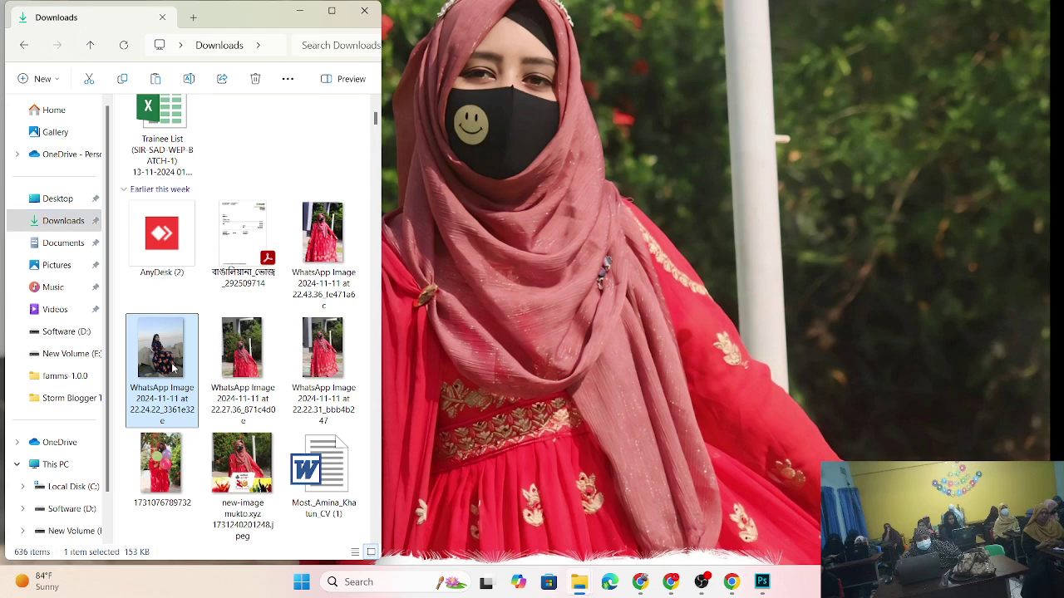
right_click(171, 372)
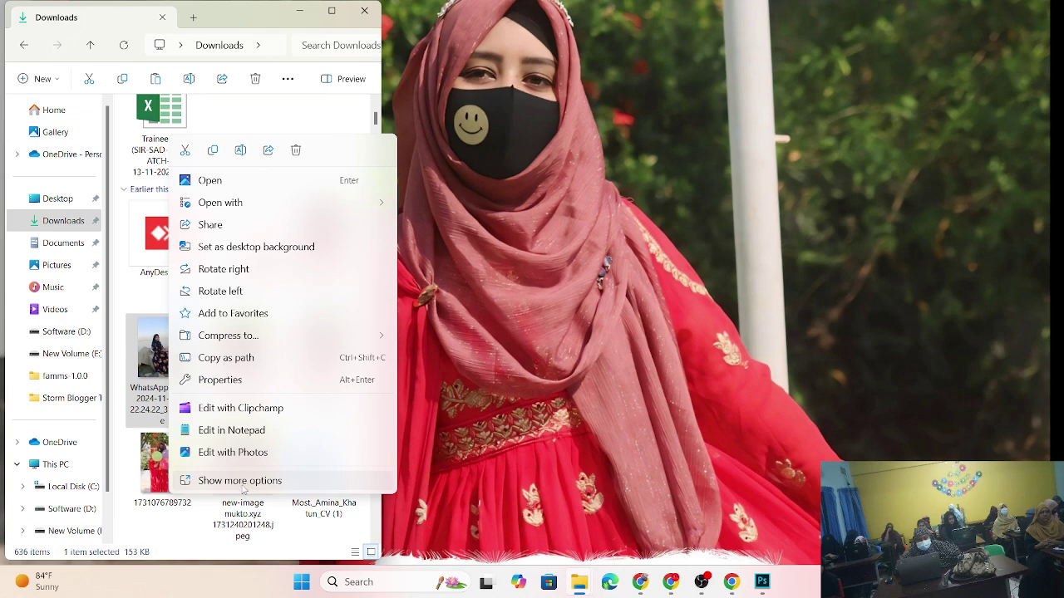
click(242, 482)
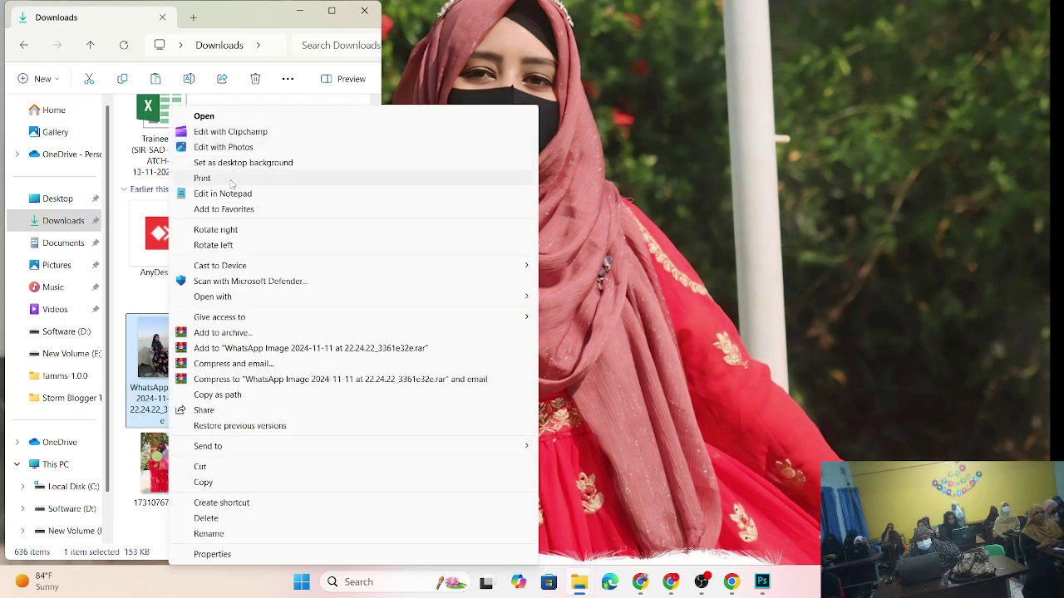
click(208, 178)
click(750, 92)
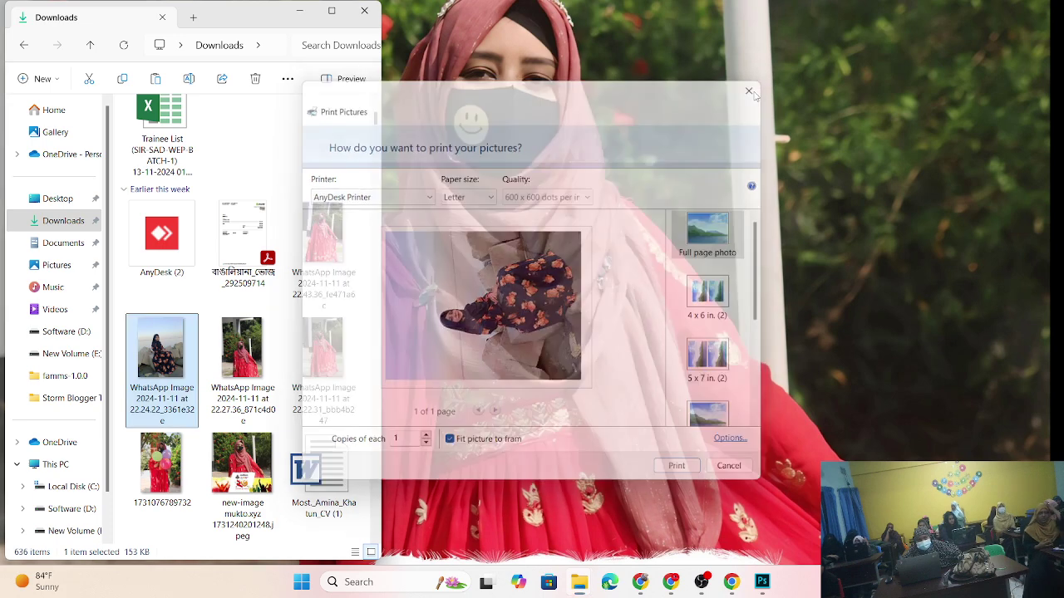
right_click(141, 374)
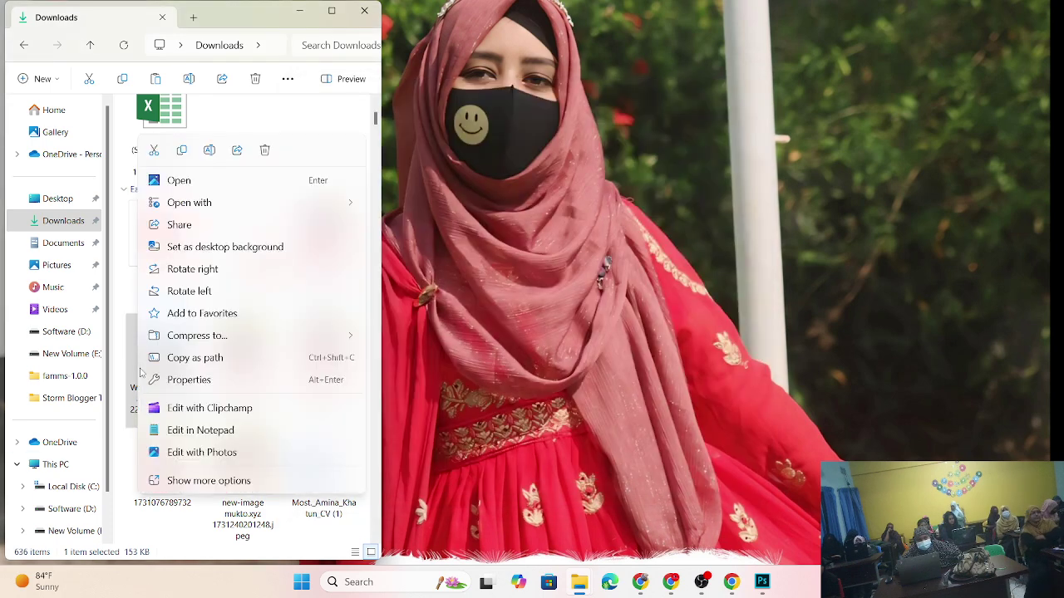
click(218, 482)
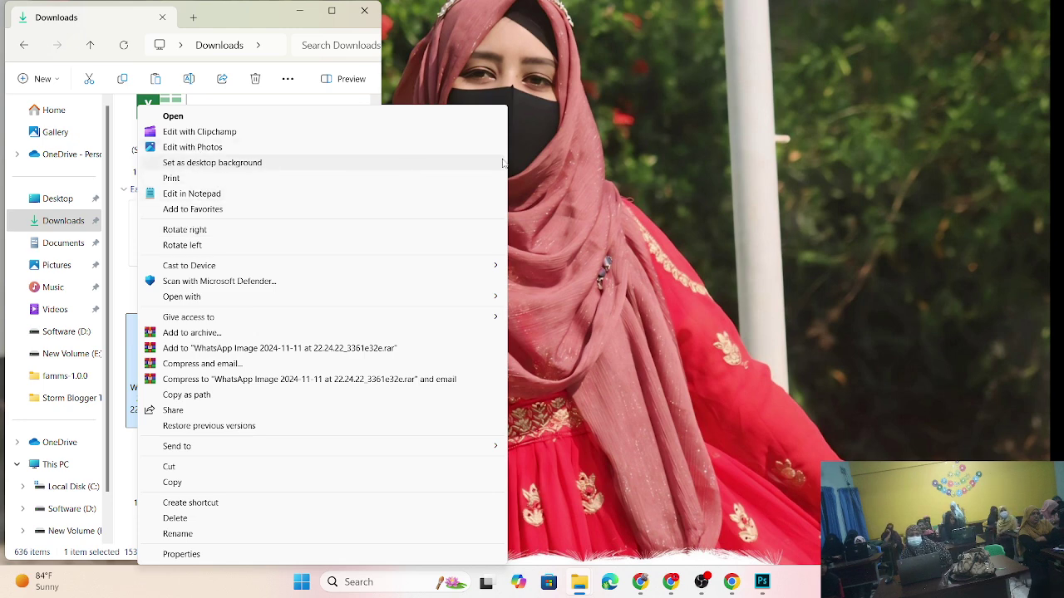
click(212, 162)
- Launch Paint from a Windows search for 'paint' and maximize its window
click(408, 582)
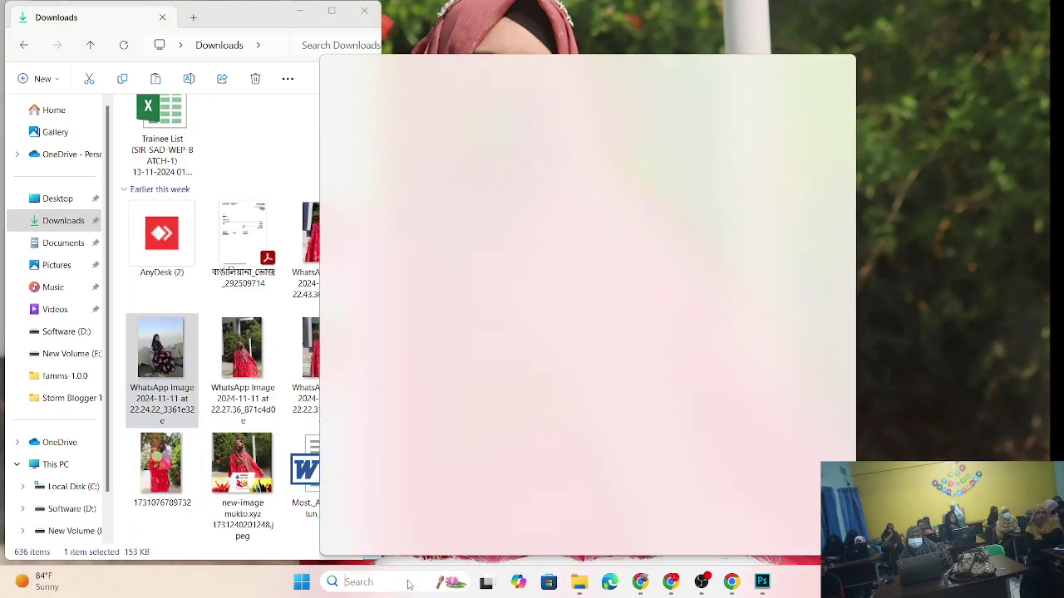
text(pa)
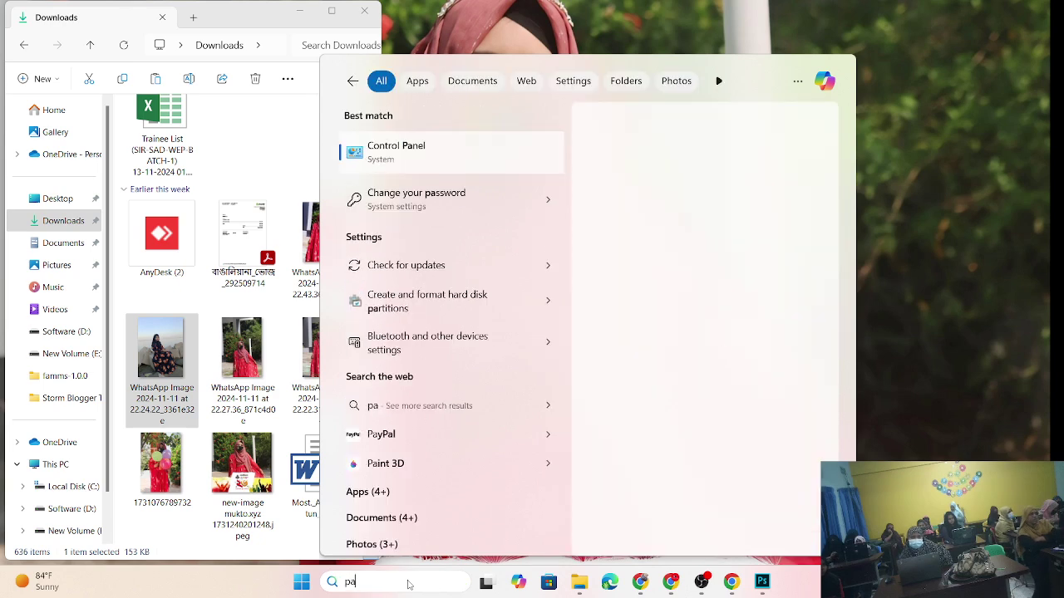
text(int)
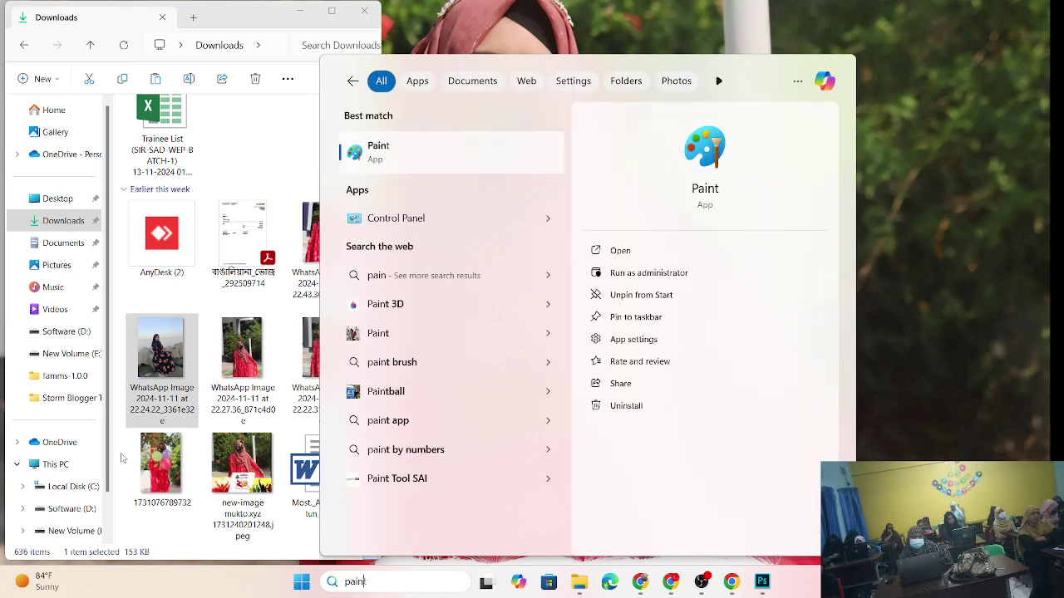
click(439, 152)
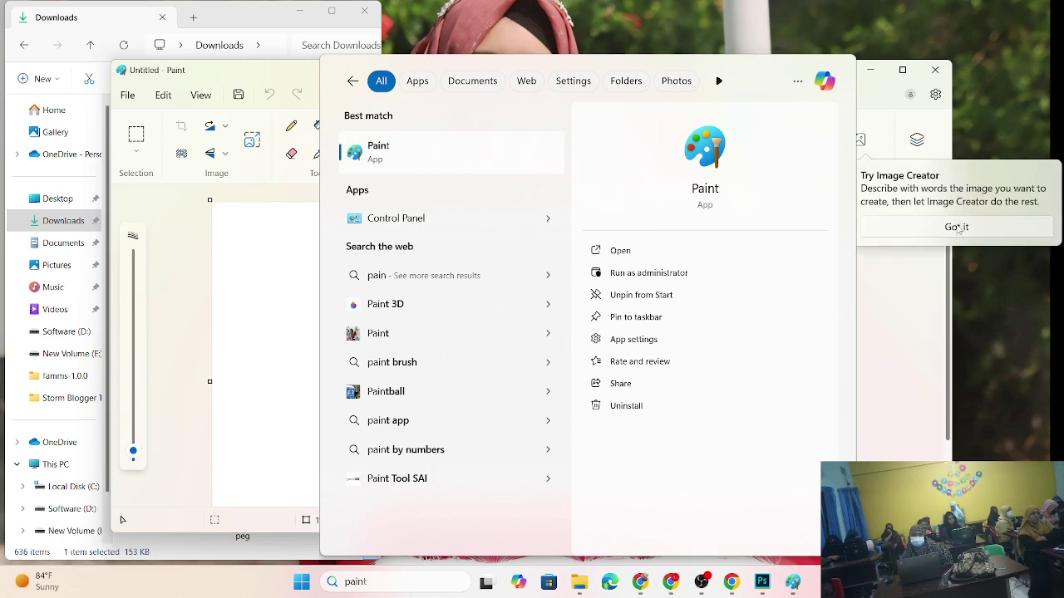
click(958, 227)
click(886, 230)
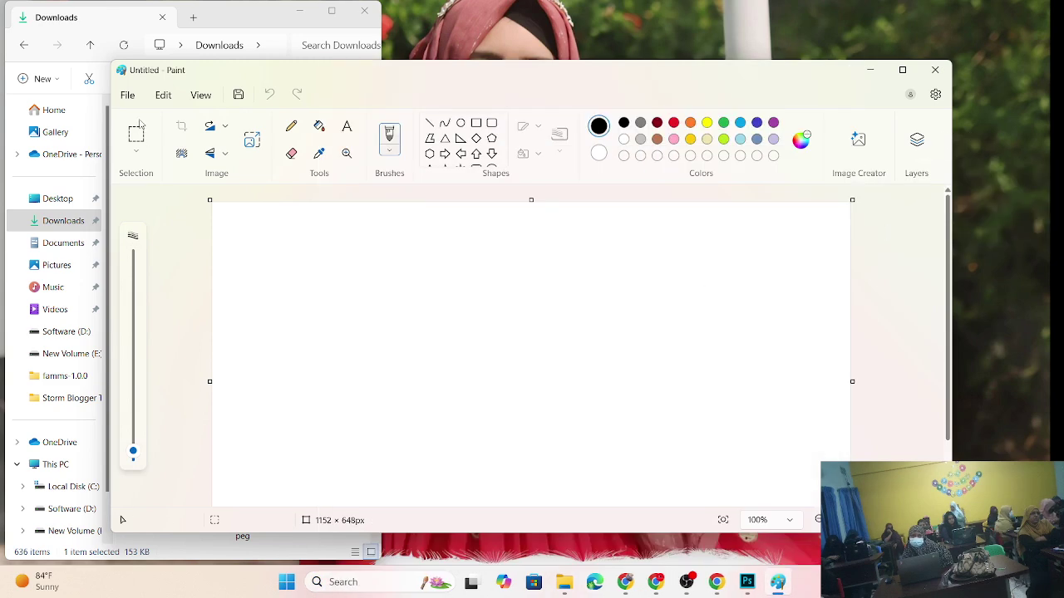
click(903, 70)
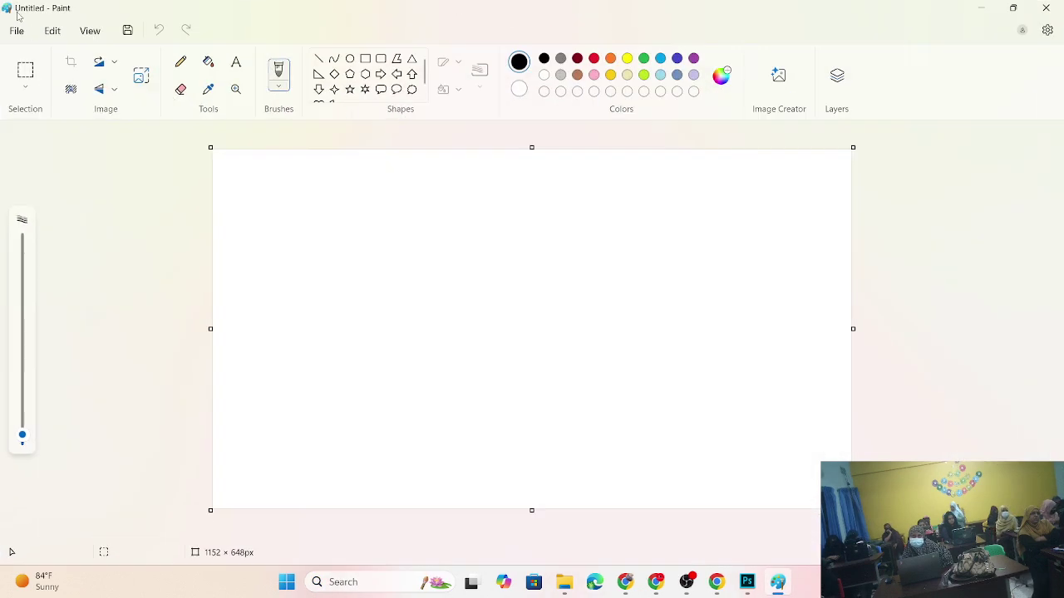
- Open WhatsApp Image 2024-11-11 at 22.24.22 from Downloads in Paint
click(17, 30)
click(46, 83)
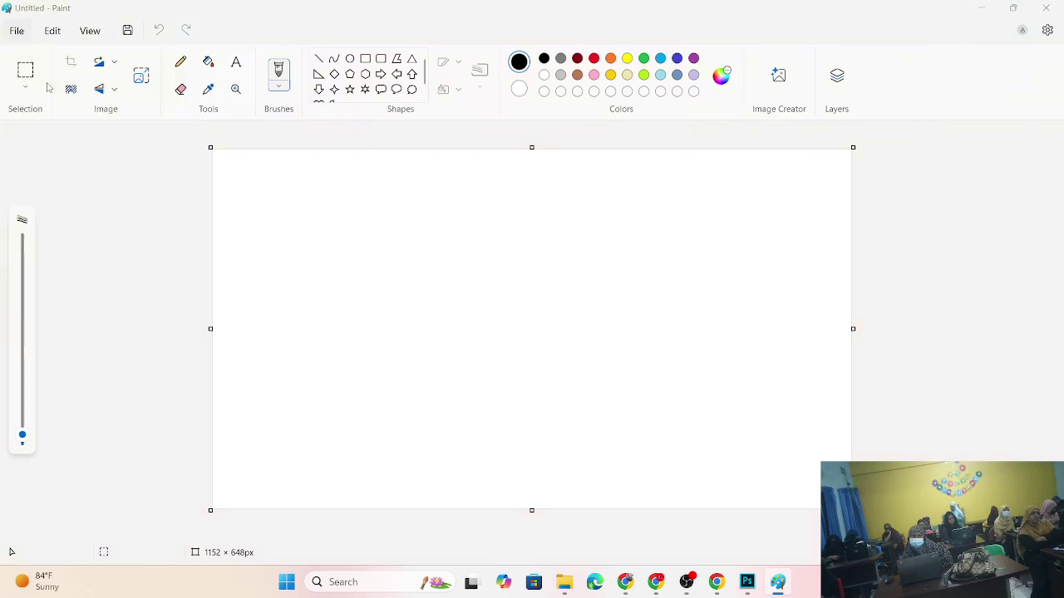
click(66, 172)
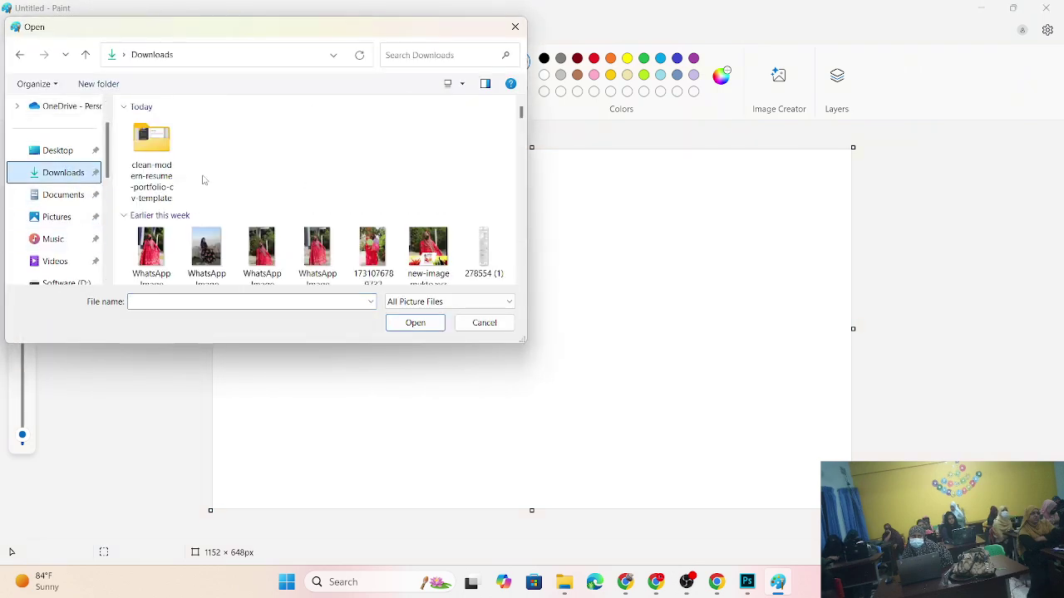
scroll(204, 180, down, 2)
double_click(207, 158)
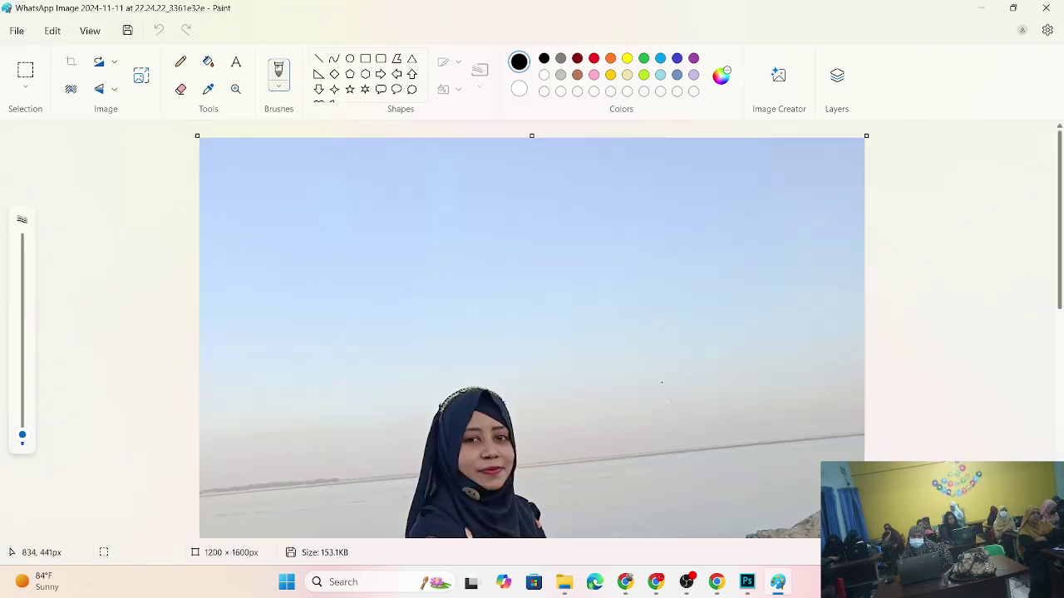
scroll(569, 331, down, 5)
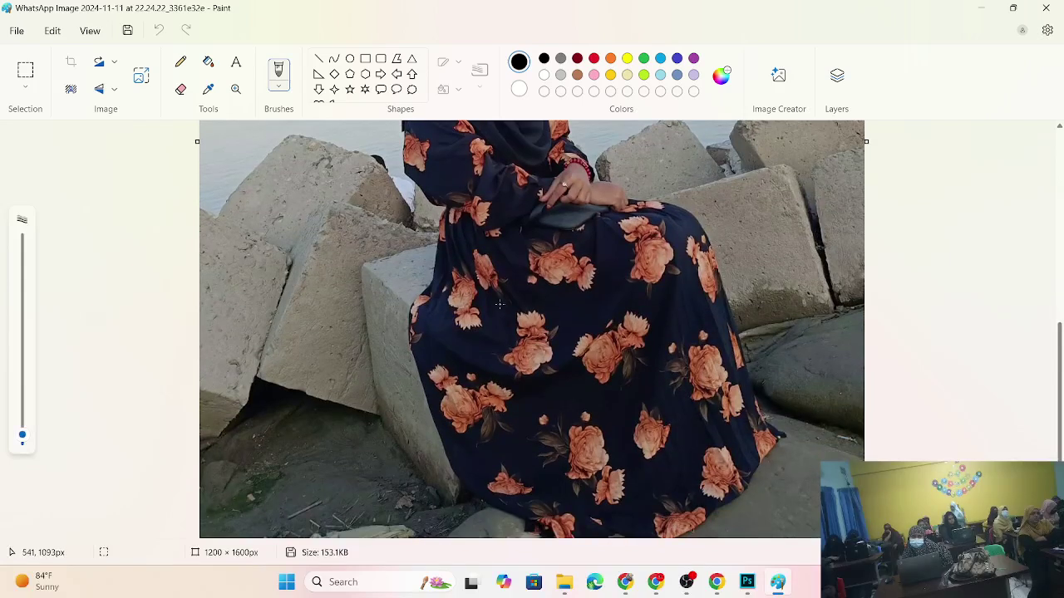
scroll(504, 263, down, 5)
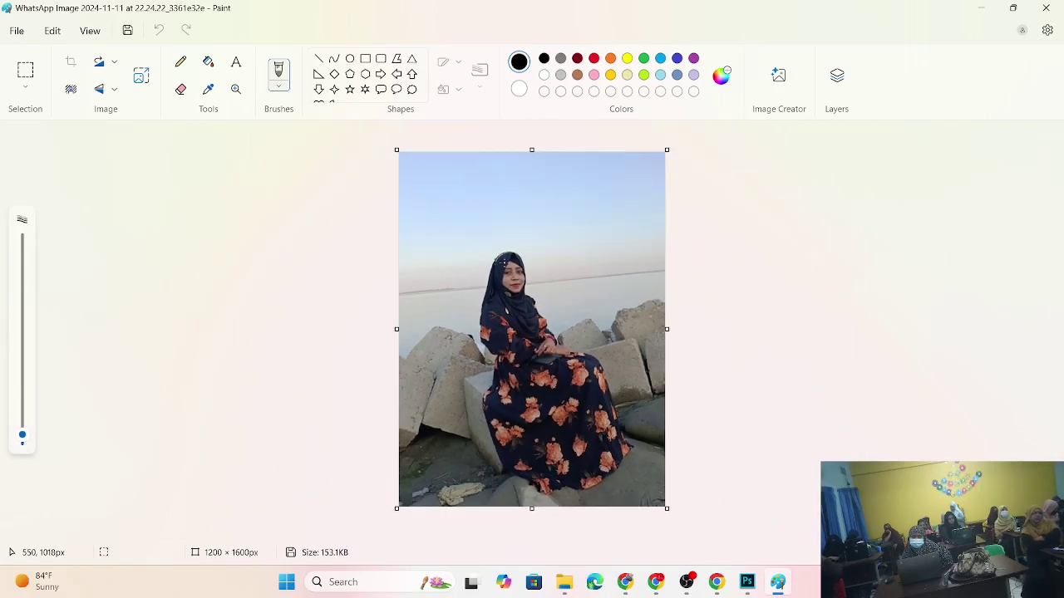
click(17, 31)
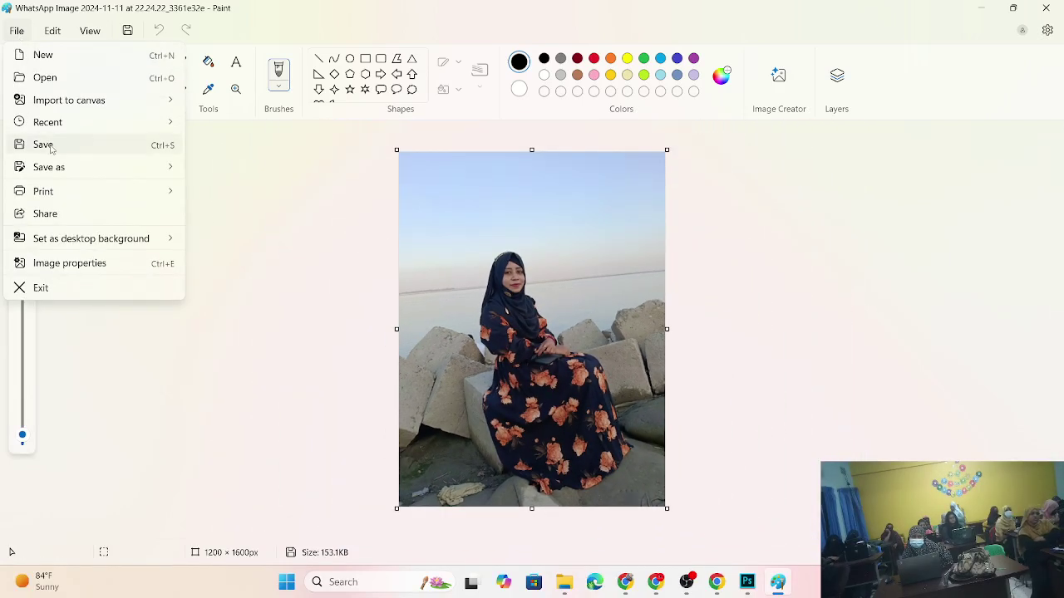
- Save a JPEG picture copy named with the person's name, then minimize Paint
mouse_move(54, 167)
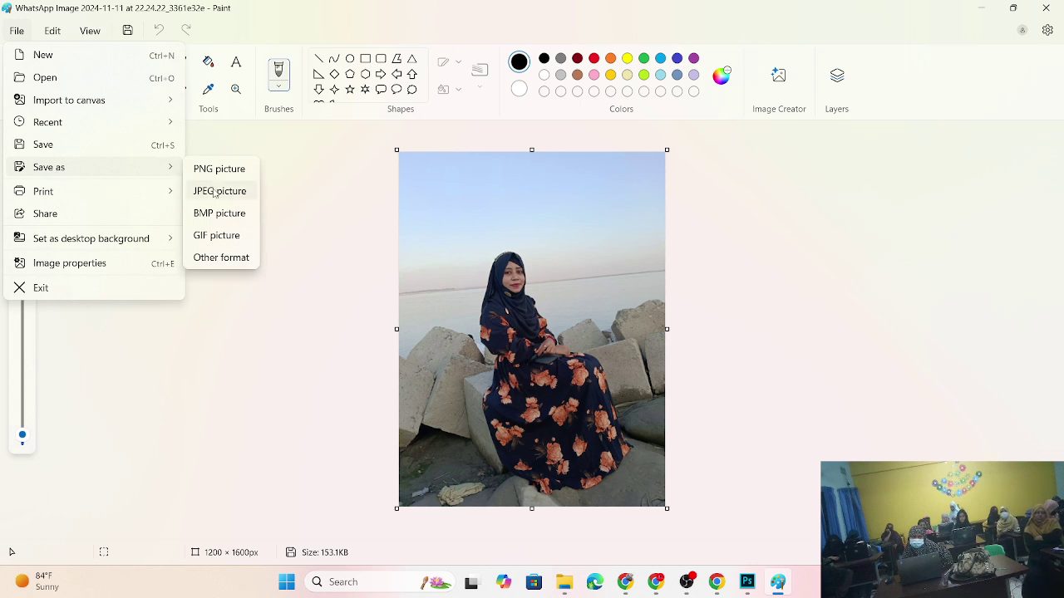
click(214, 193)
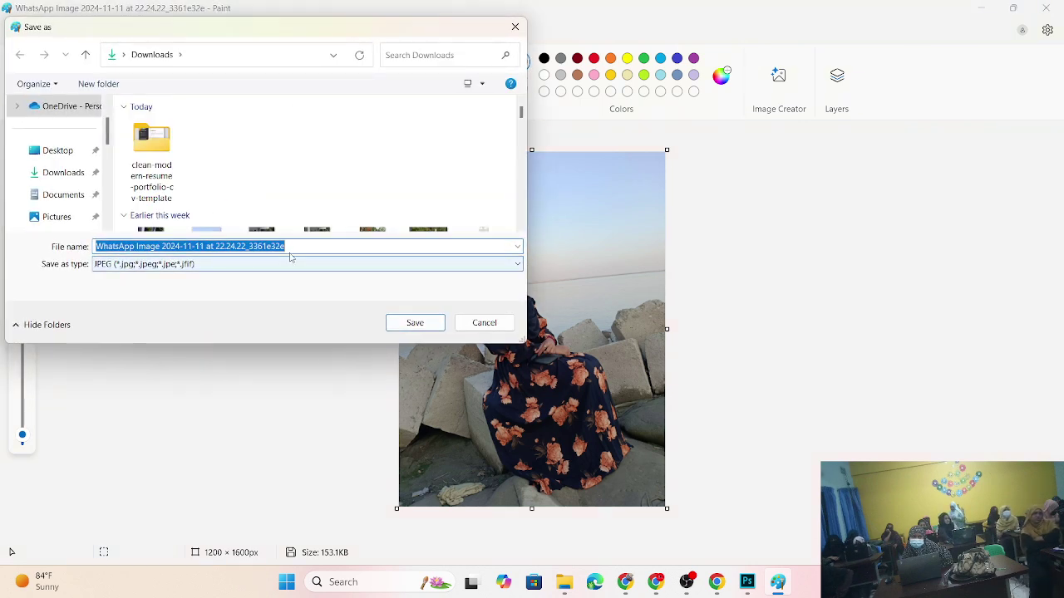
key(BackSpace)
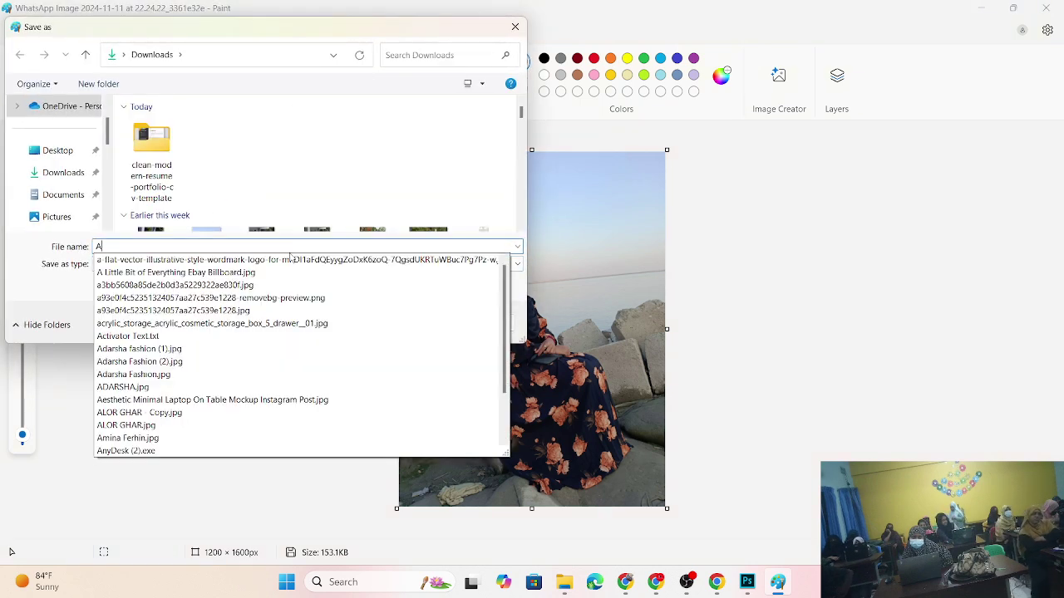
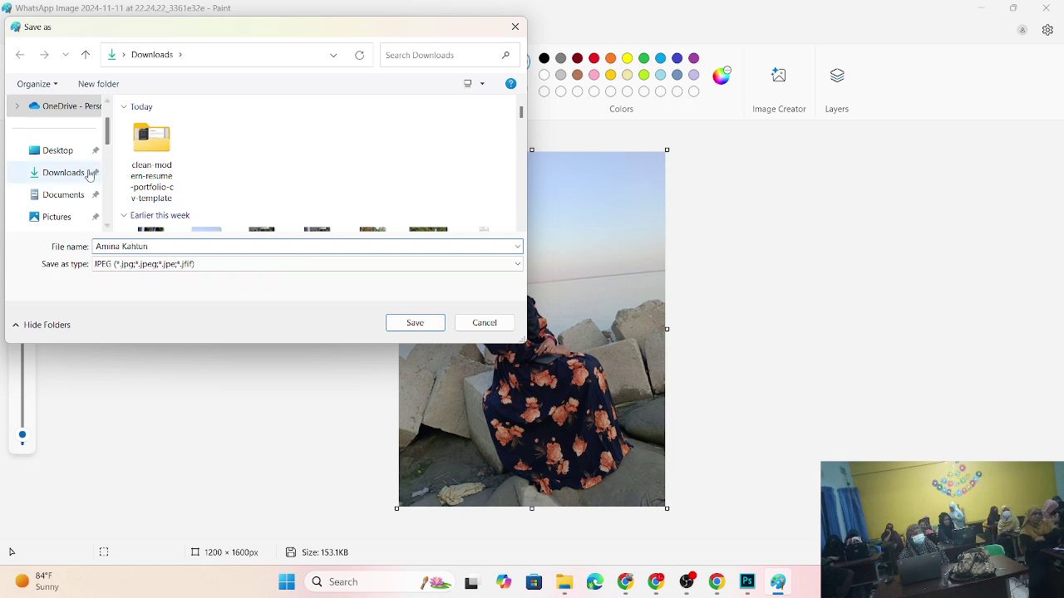
click(59, 150)
click(401, 318)
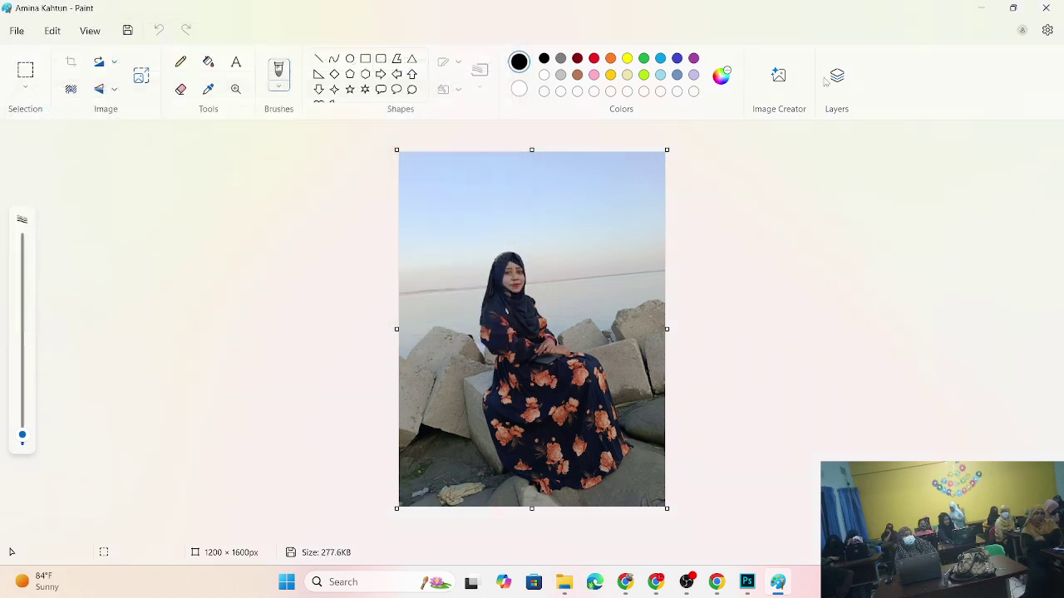
click(981, 7)
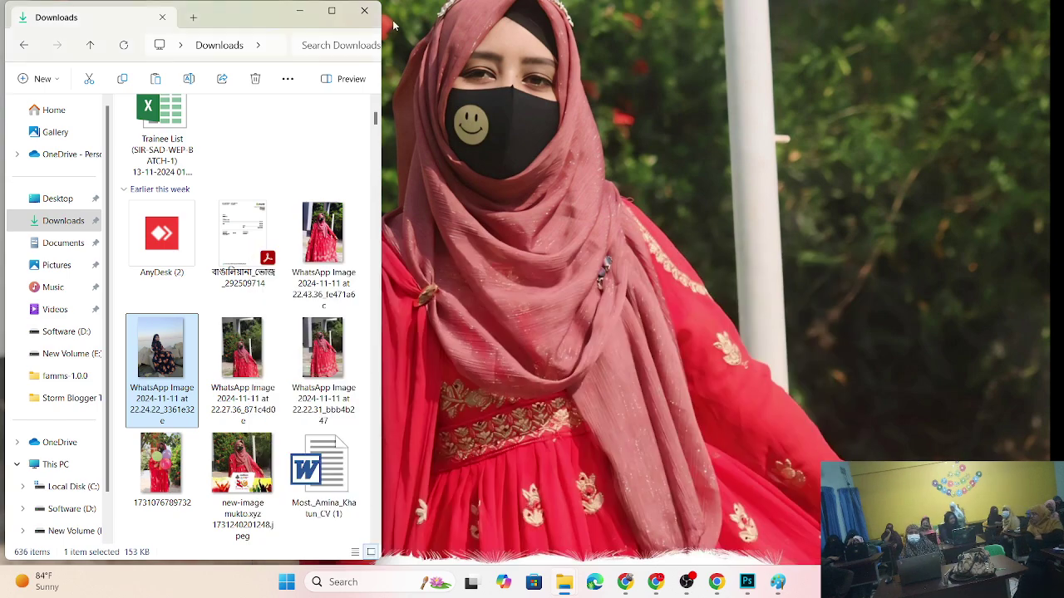
- Drag the renamed portrait photo from the desktop into Double-Click-Here.psb
click(300, 11)
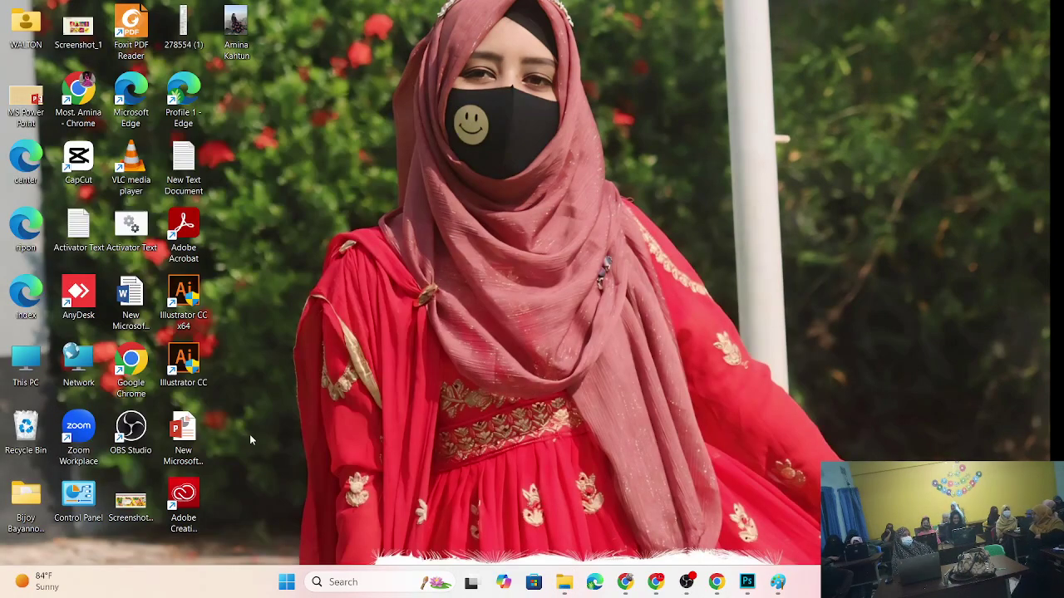
click(747, 581)
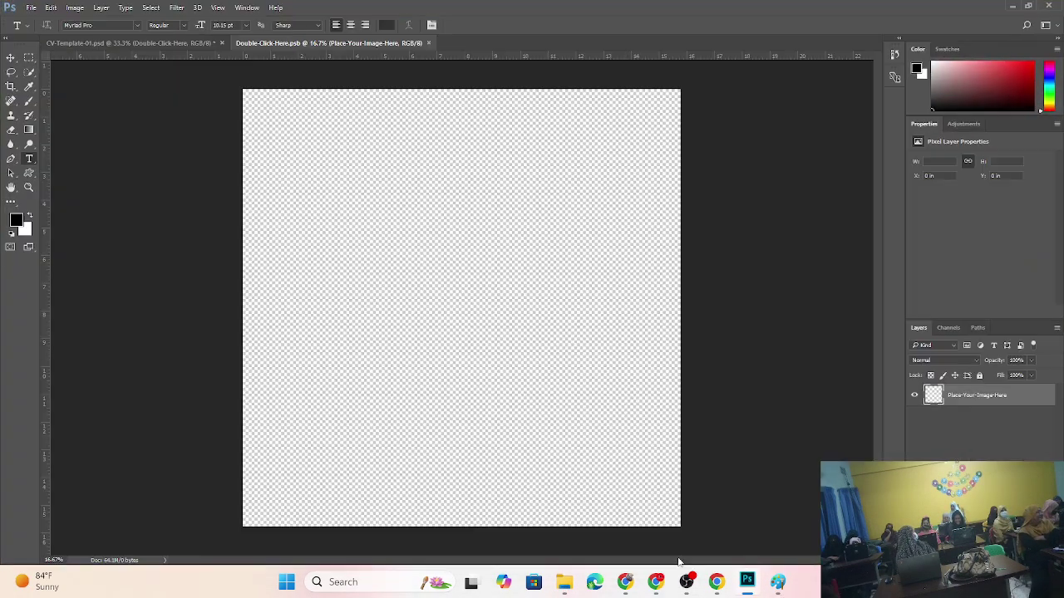
click(1012, 6)
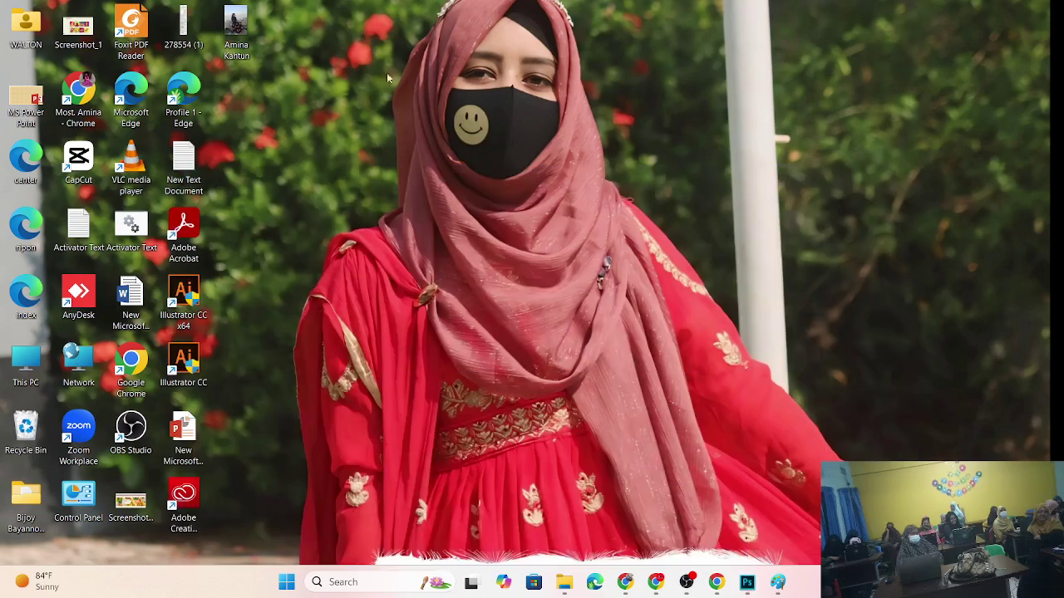
drag(236, 29, 536, 336)
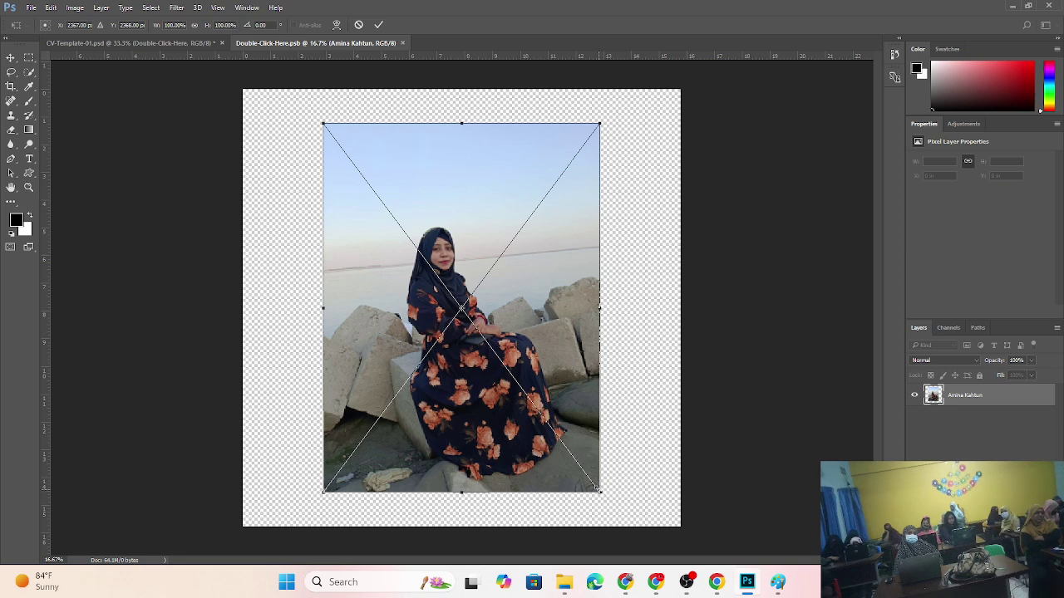
- Scale the placed photo up past 134% to cover the whole canvas and commit
drag(601, 494, 698, 517)
drag(645, 311, 679, 310)
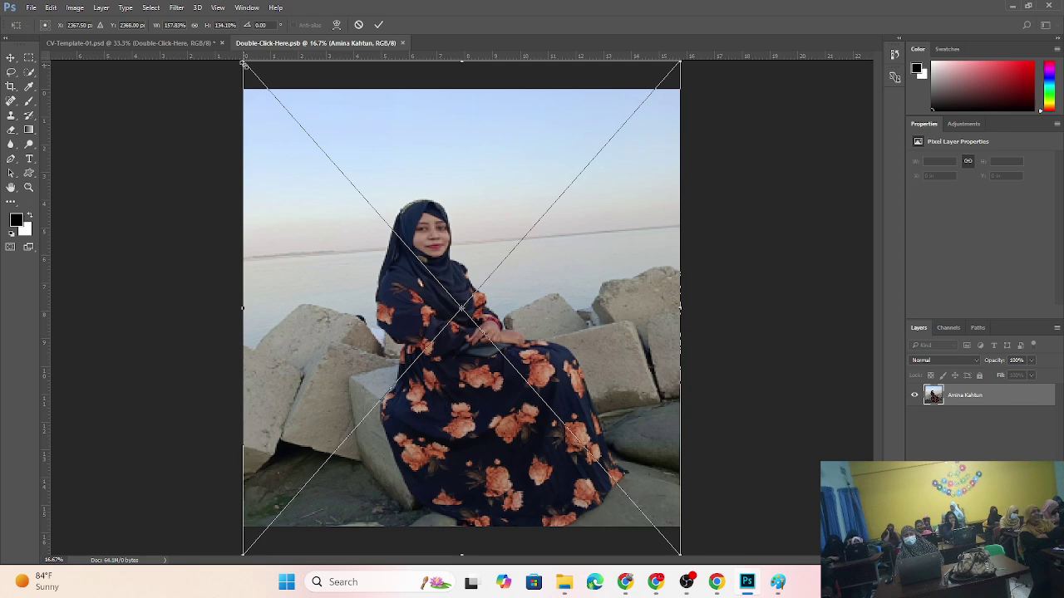
drag(252, 73, 163, 11)
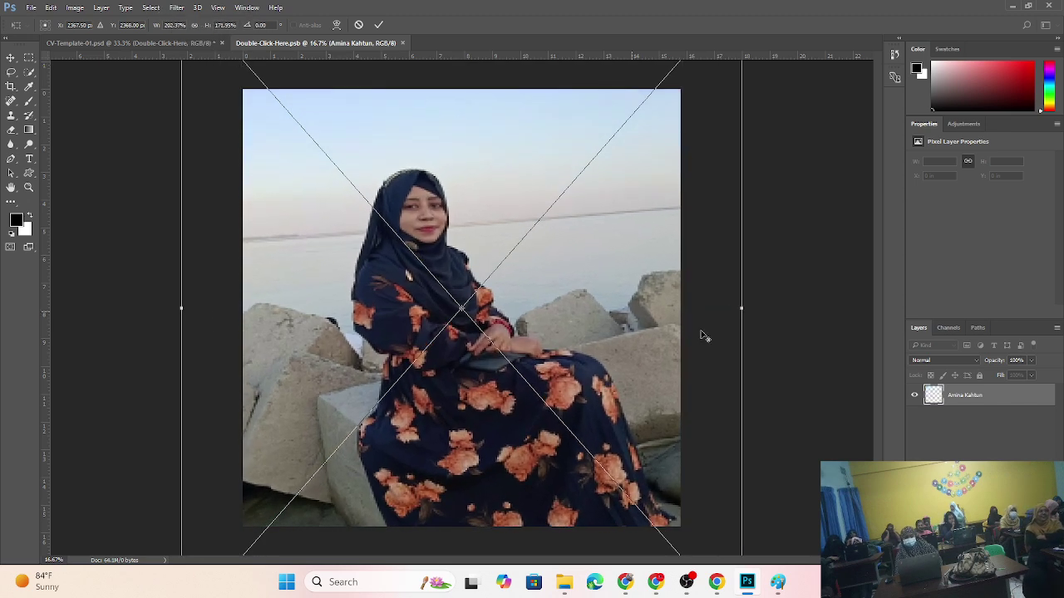
key(Return)
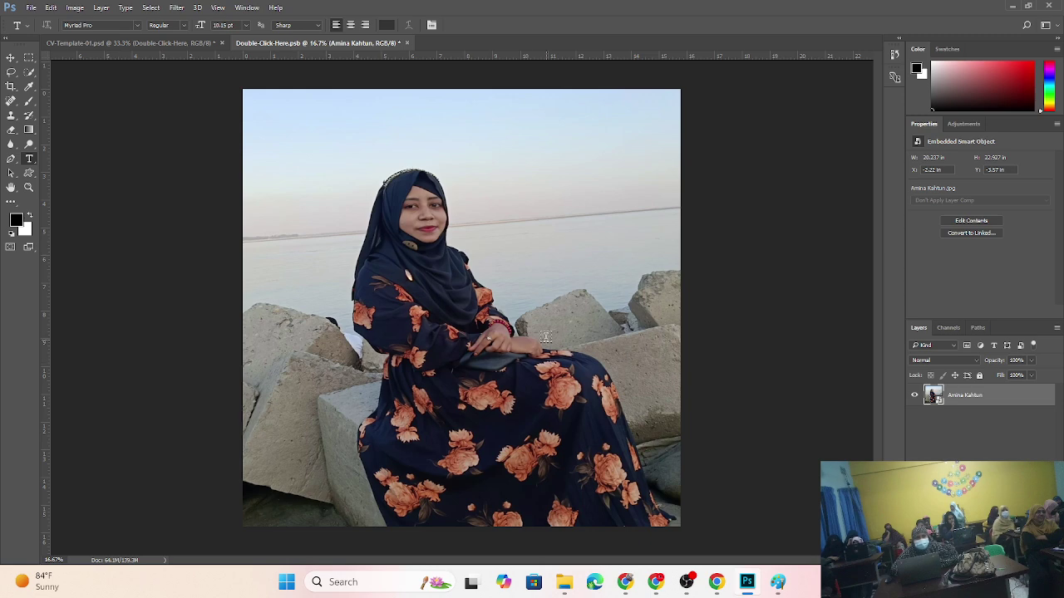
- Remove the accidental empty text layer from the smart object document
click(155, 42)
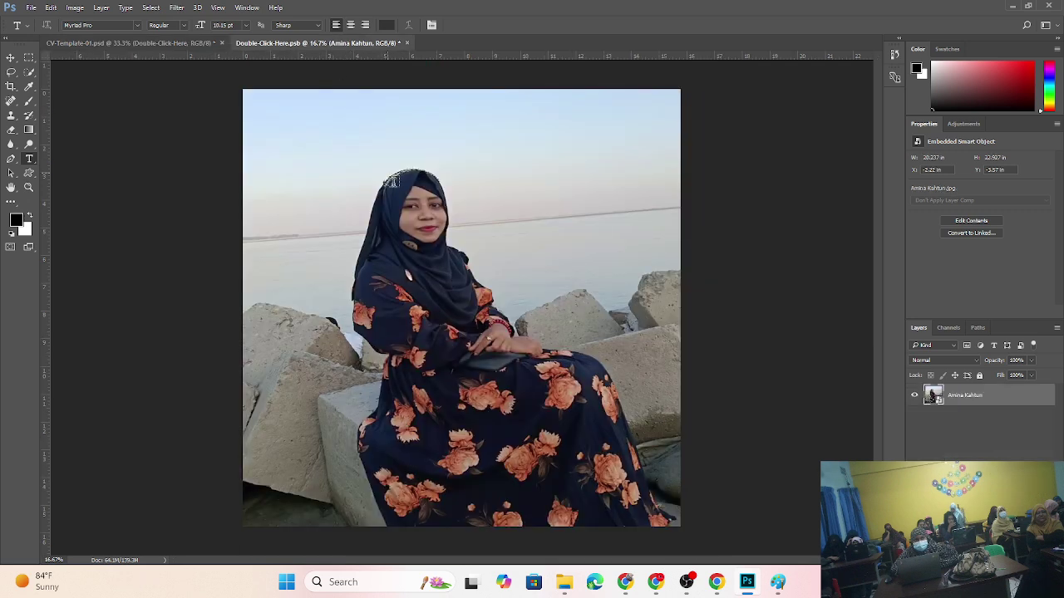
click(316, 42)
click(465, 270)
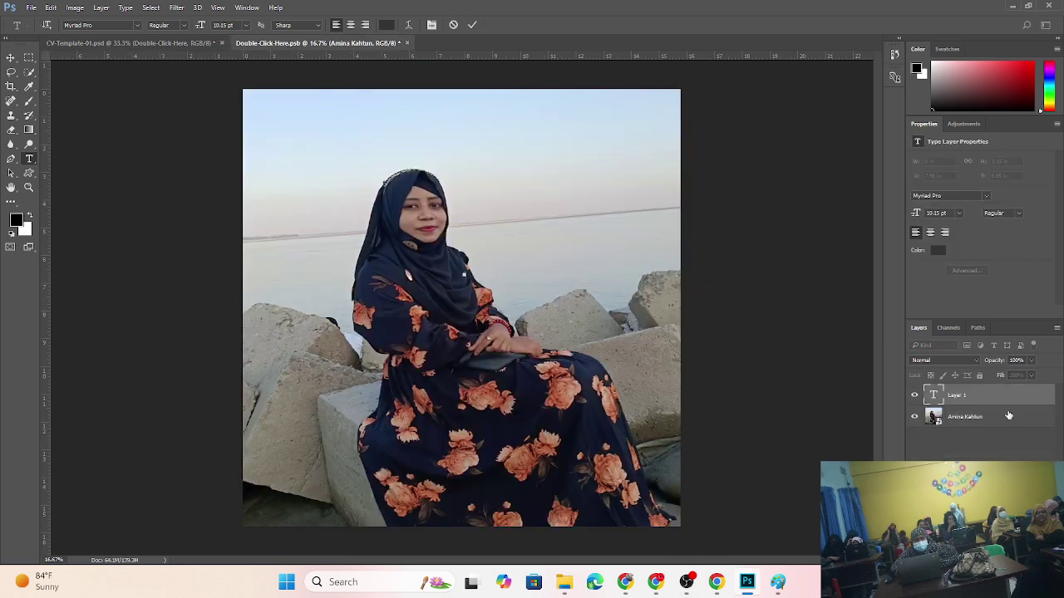
click(10, 57)
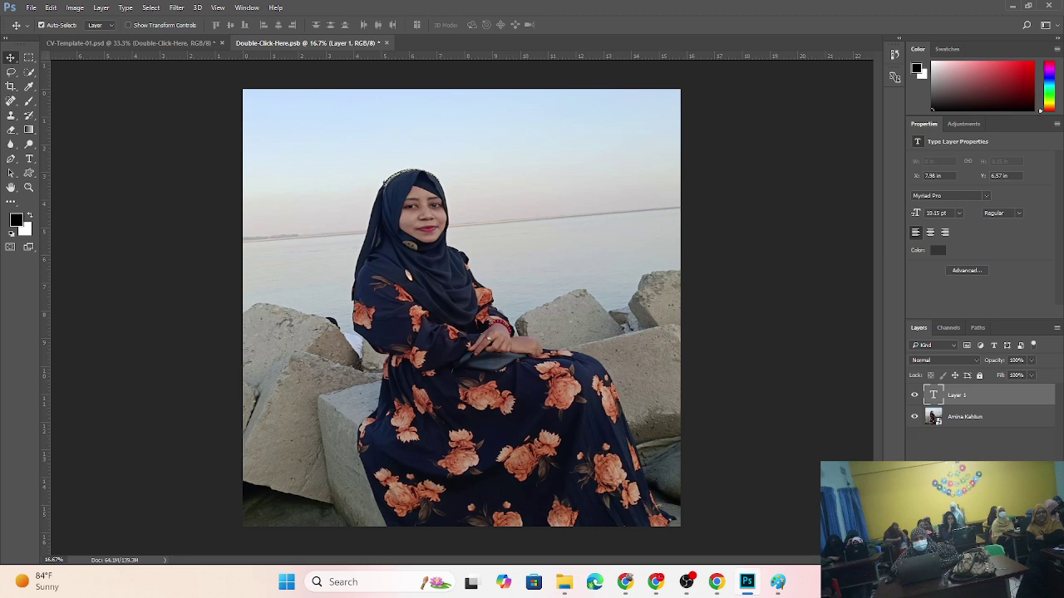
key(Delete)
click(109, 43)
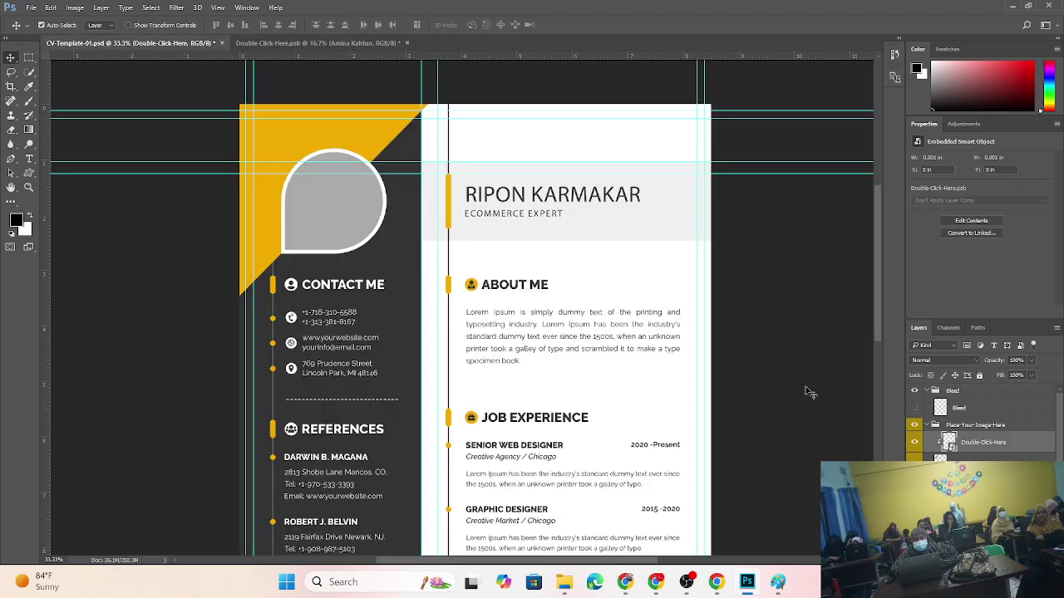
- Open the profile smart object and then the placed photo's embedded original JPG
click(915, 443)
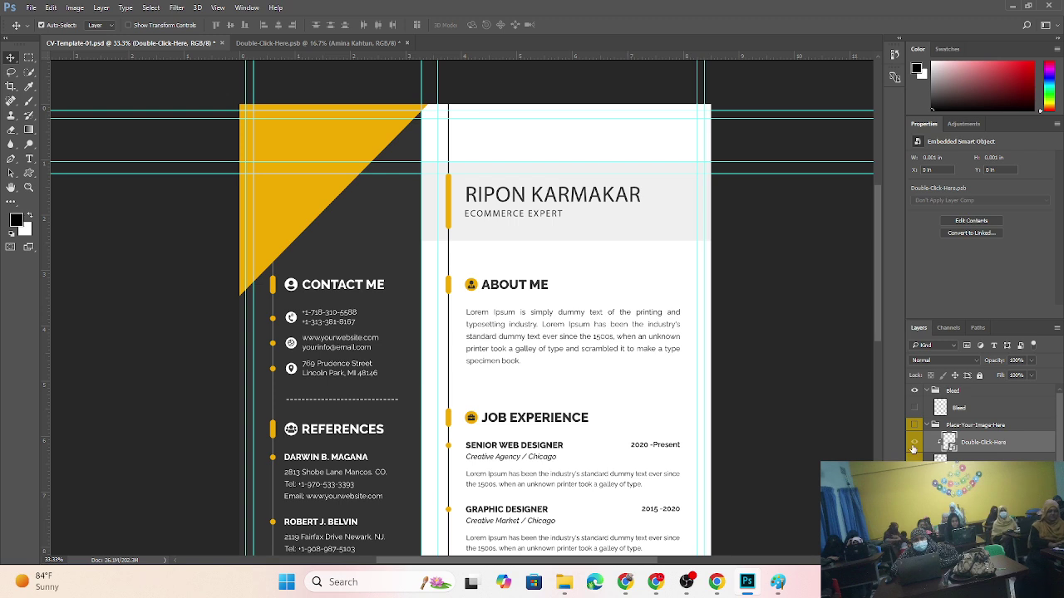
click(914, 442)
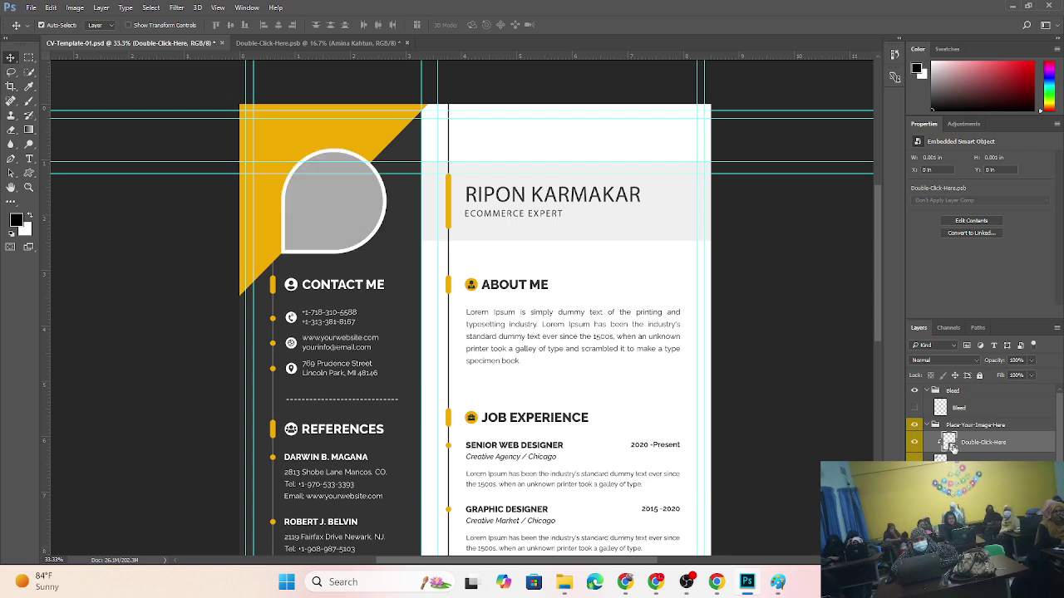
double_click(949, 443)
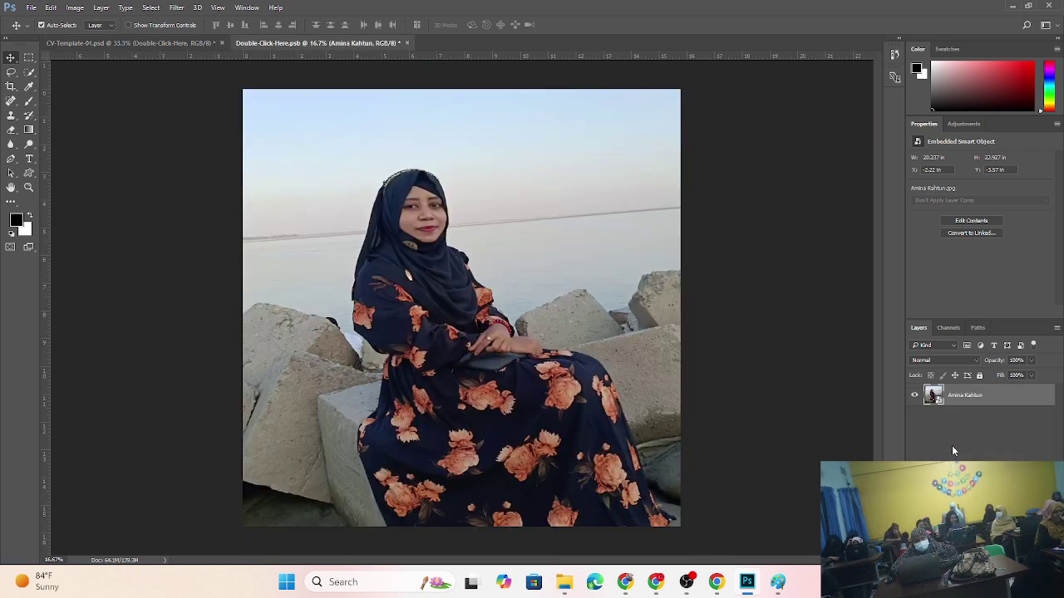
double_click(937, 403)
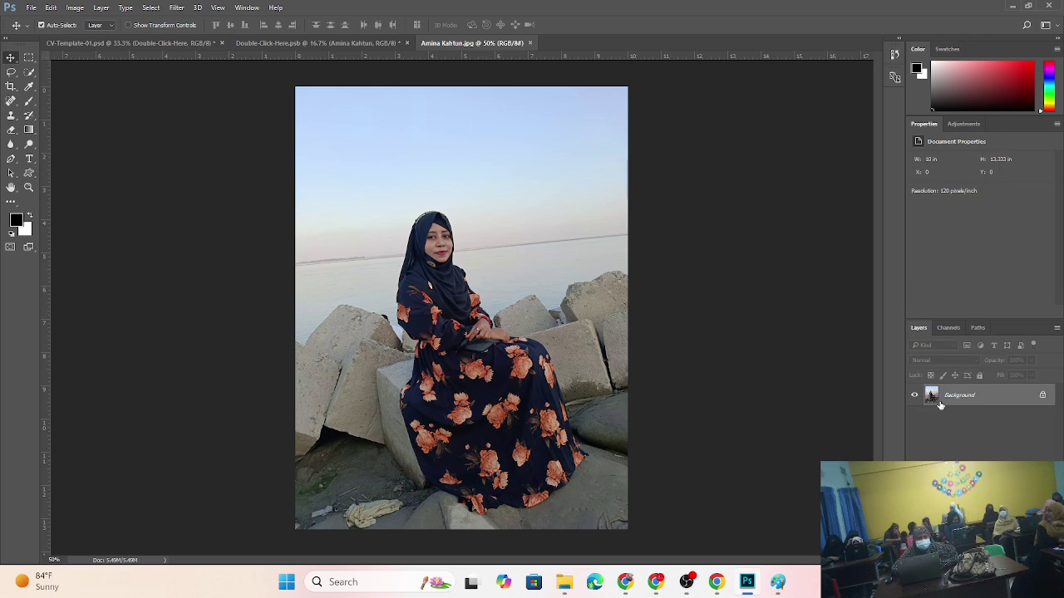
- Inspect the Place-Your-Image-Here group and check the BG fill colour, leaving it unchanged
click(182, 44)
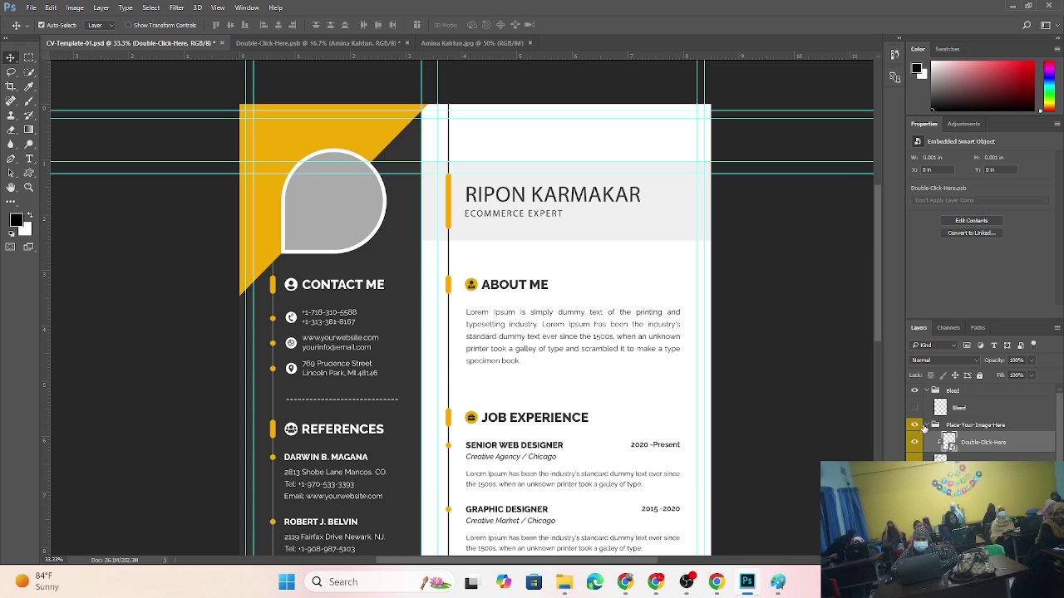
click(924, 426)
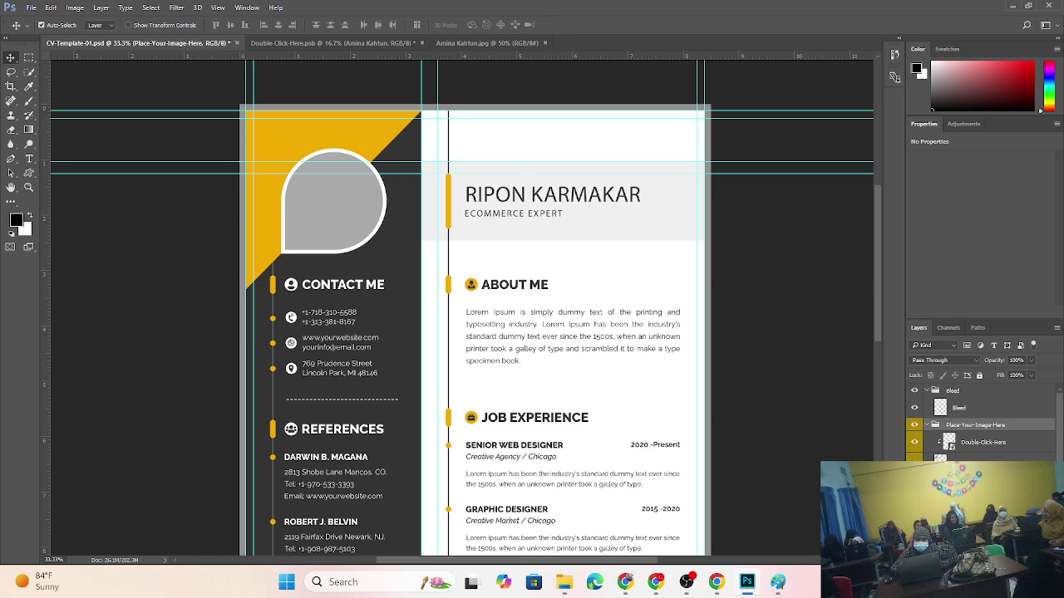
scroll(981, 424, down, 2)
scroll(516, 352, down, 6)
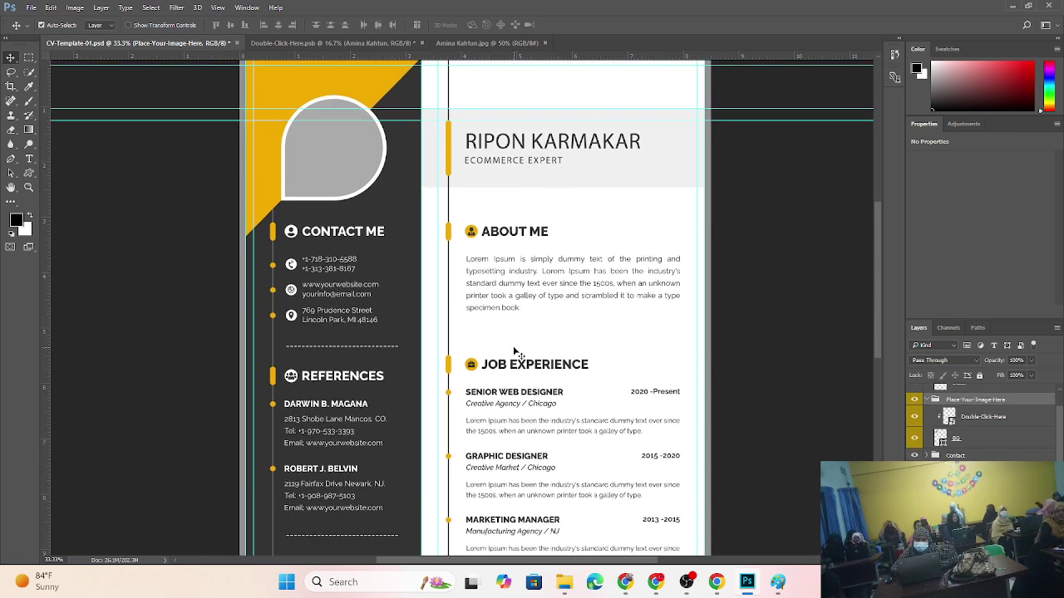
scroll(514, 350, up, 4)
scroll(515, 352, up, 1)
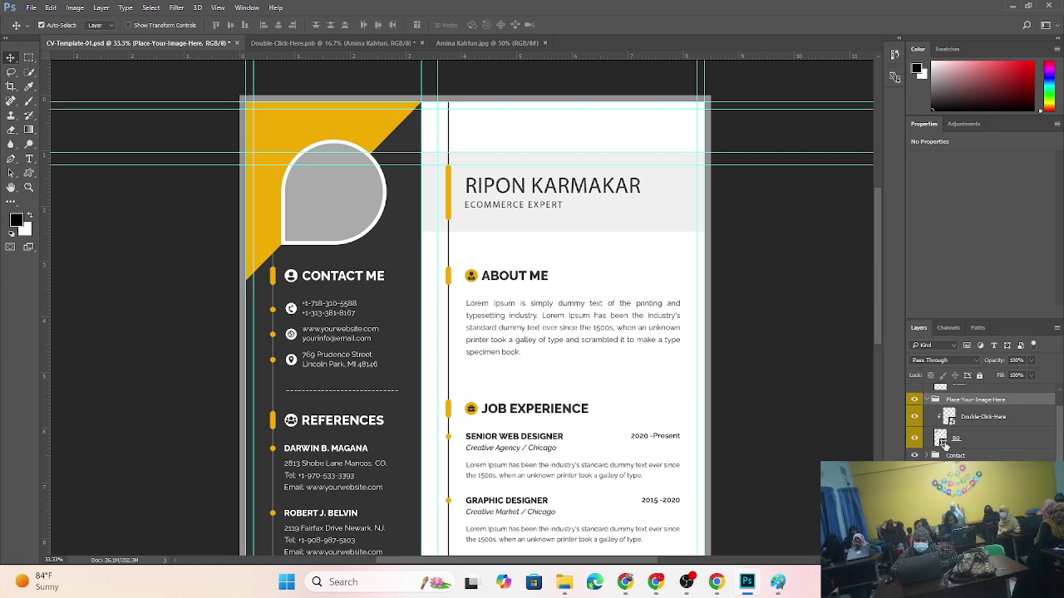
double_click(941, 442)
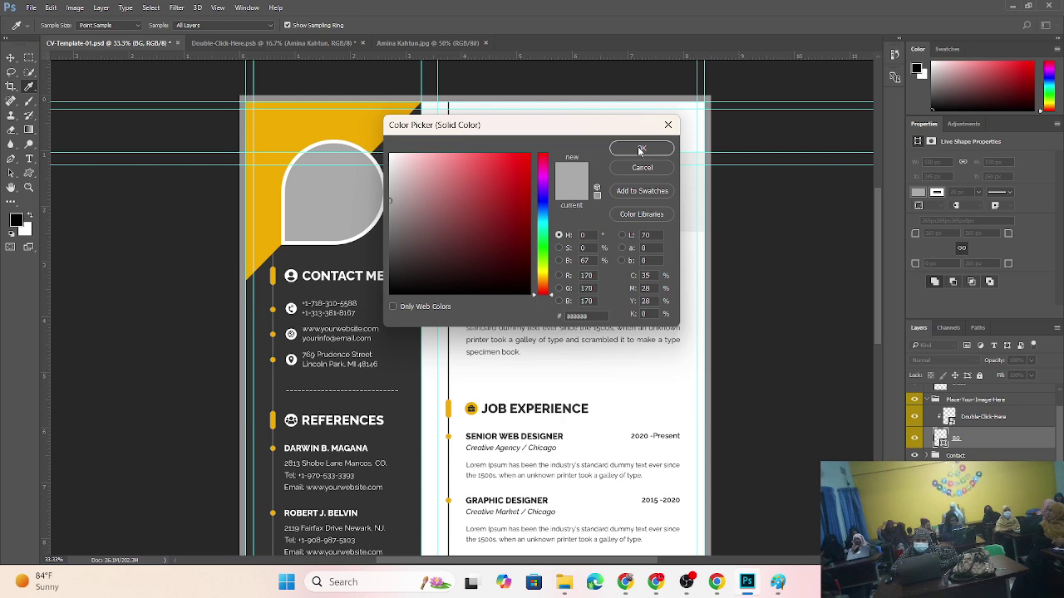
click(640, 150)
- Reopen the profile smart object, review each open document, then bring OBS forward
double_click(950, 418)
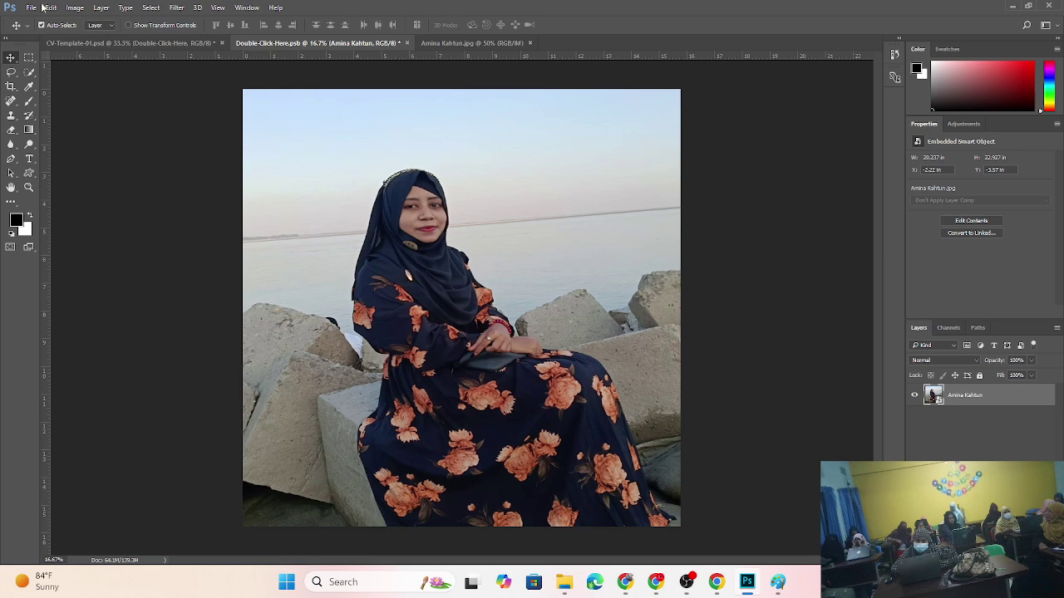
click(106, 43)
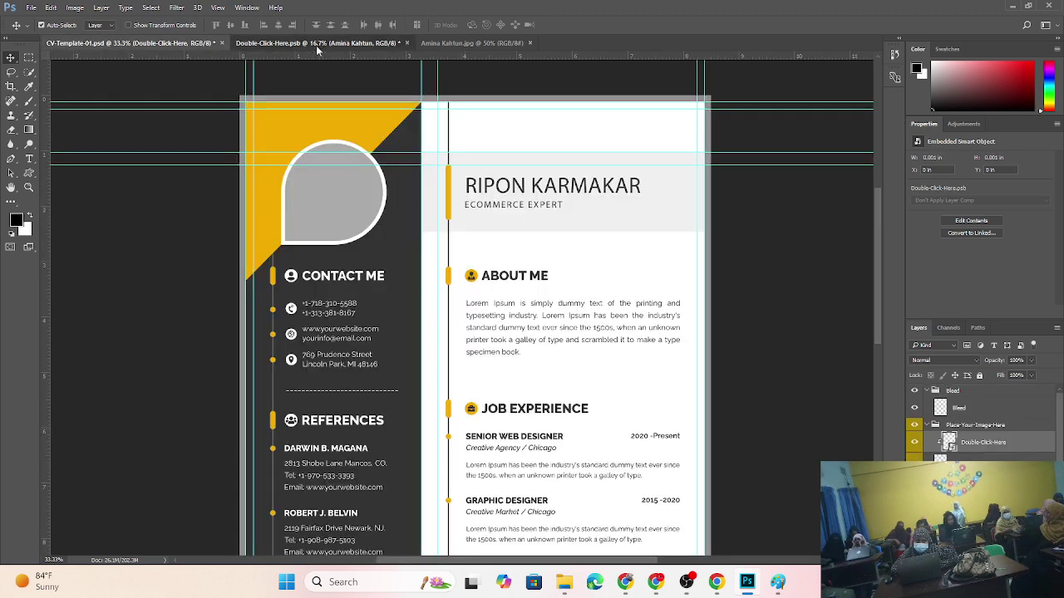
click(316, 46)
click(453, 43)
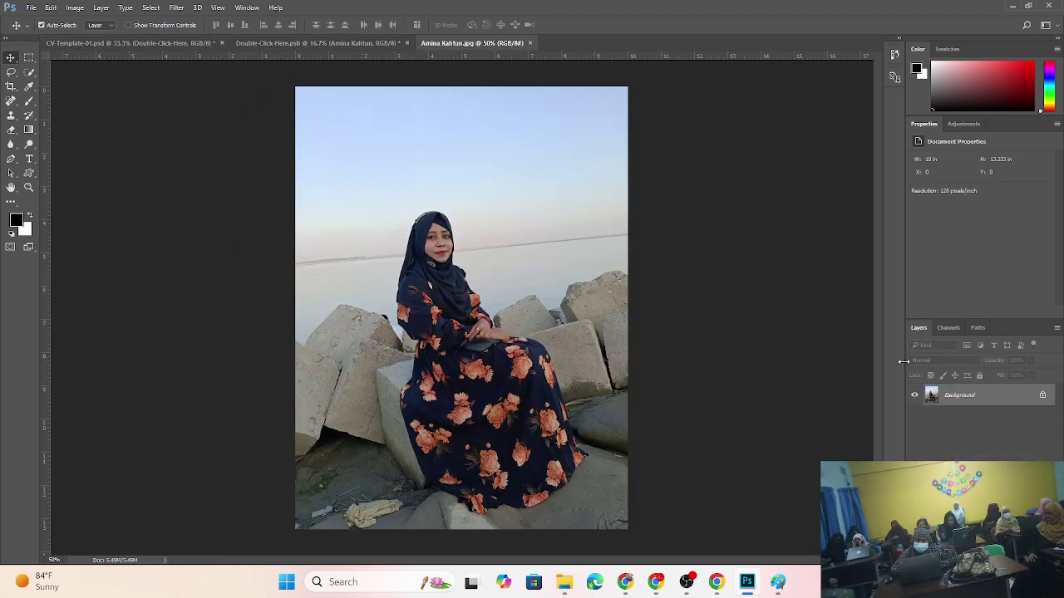
mouse_move(755, 593)
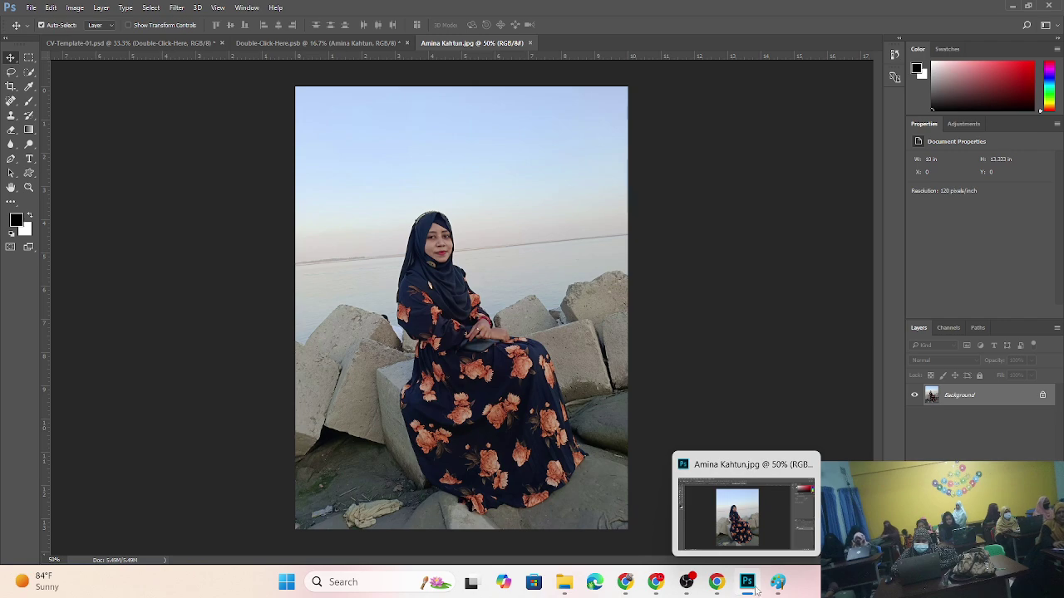
click(687, 581)
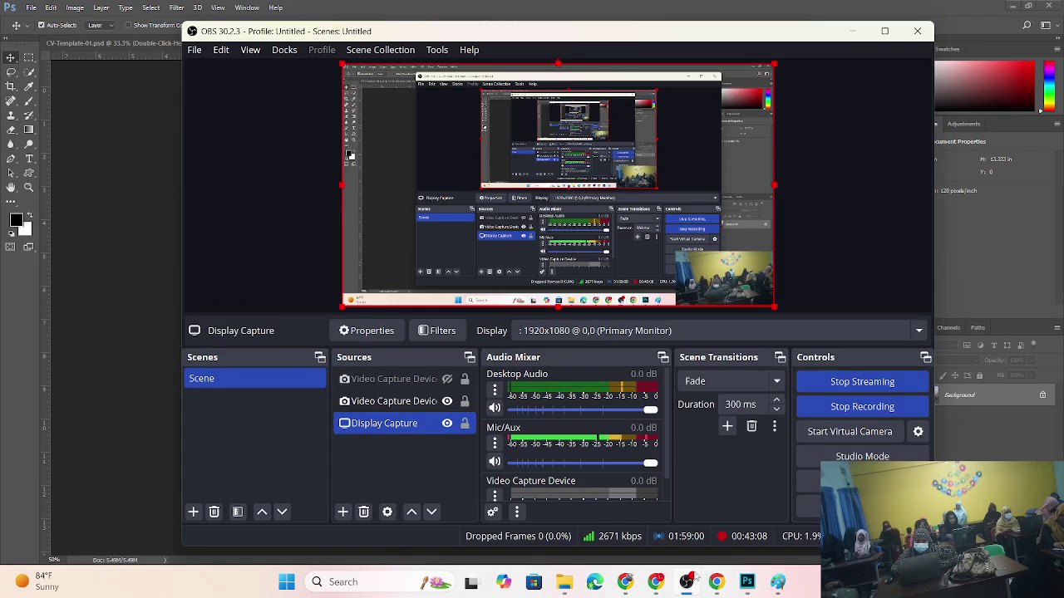